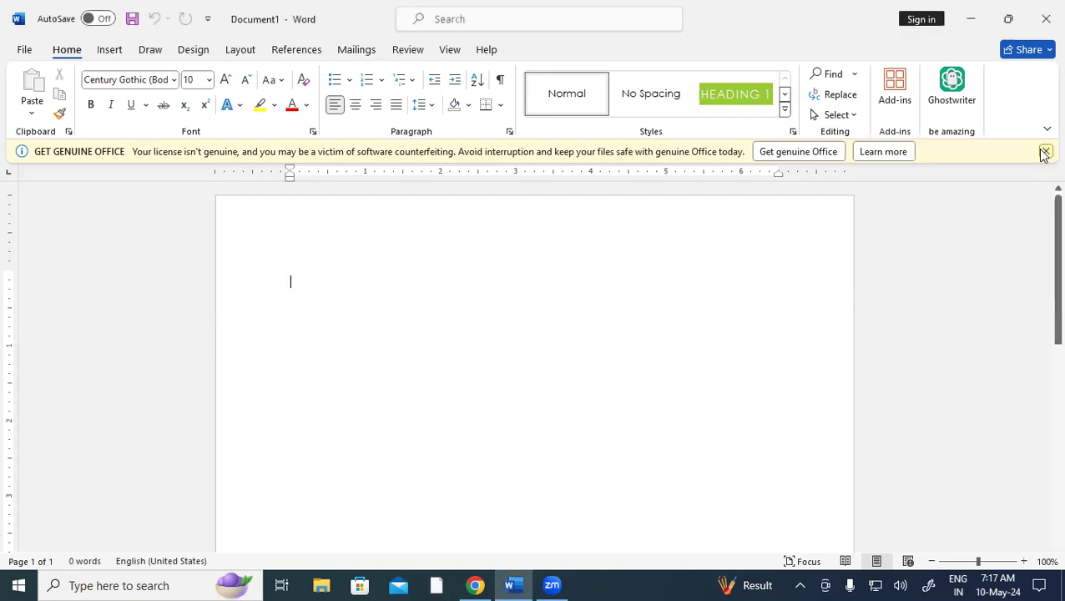
# Close the Get Genuine Office warning bar and bring up the Design tab options
pyautogui.click(1044, 152)
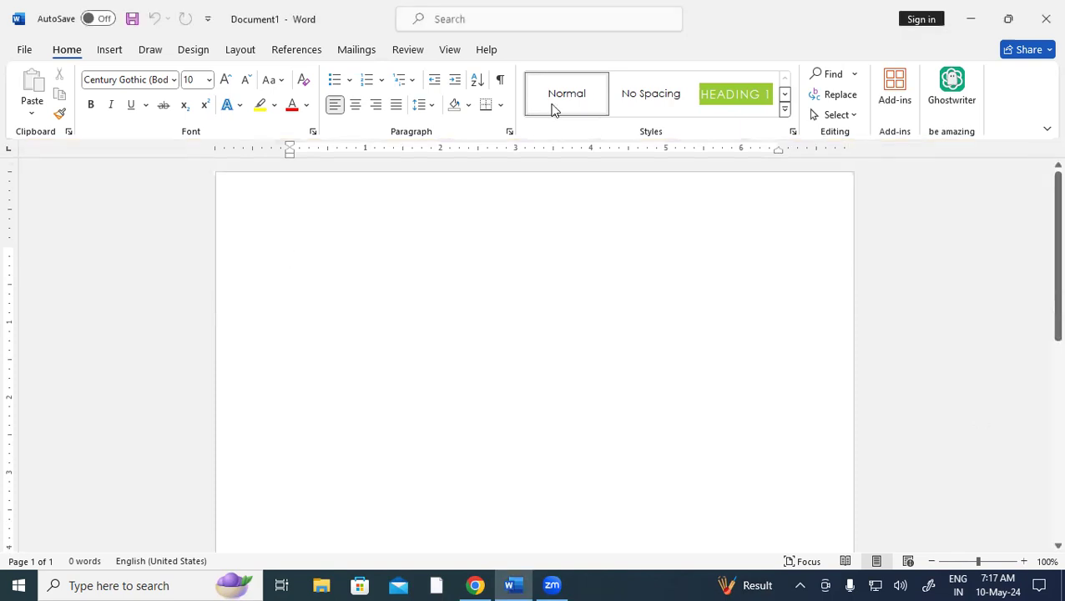
pyautogui.click(190, 51)
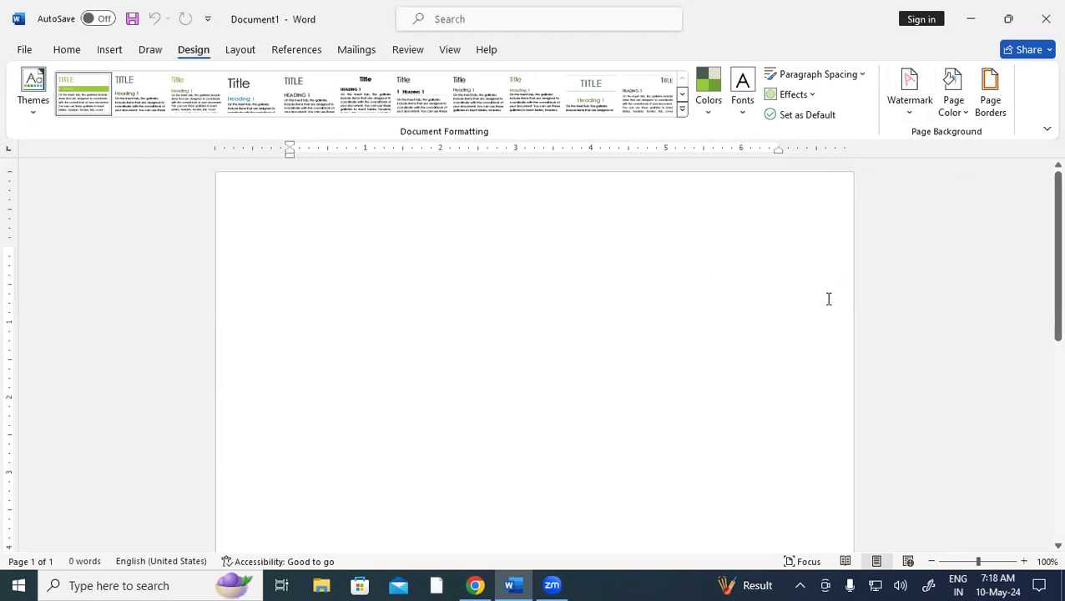
# Generate sample paragraphs with =rand(125) and enlarge the font of all the text
pyautogui.write('=r')
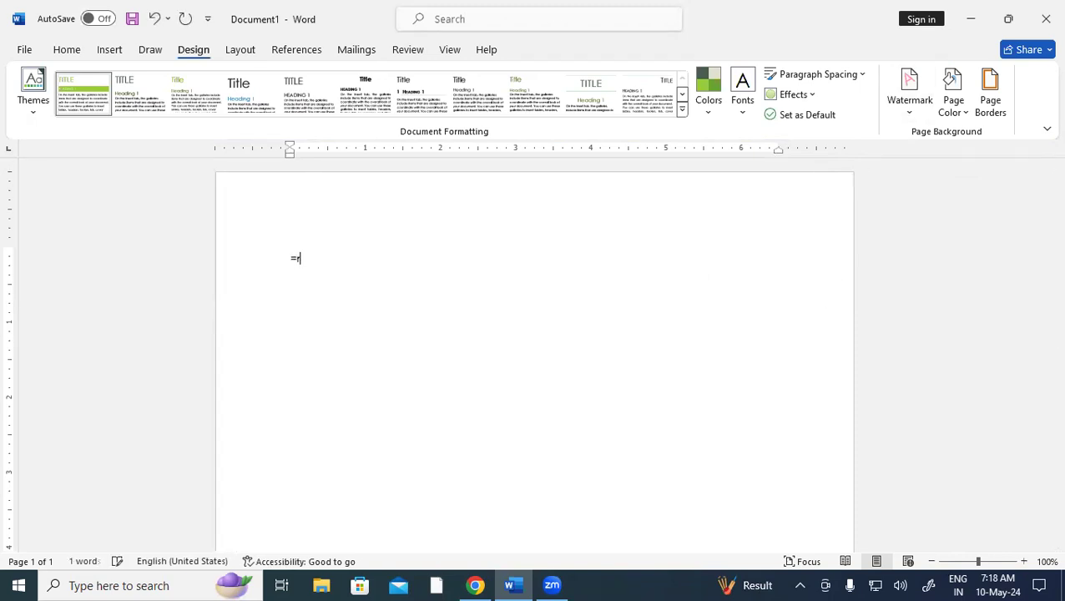
pyautogui.write('and(125)')
pyautogui.press('Return')
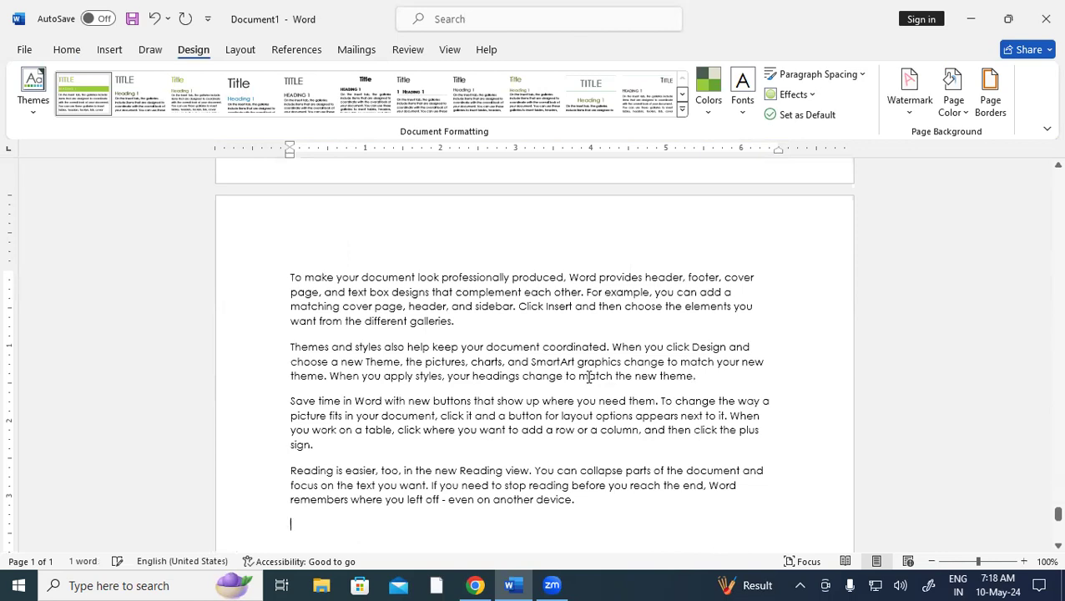
pyautogui.hotkey('ctrl', 'a')
pyautogui.hotkey('ctrl', 'shift', '.')
pyautogui.hotkey('ctrl', 'shift', '.')
pyautogui.hotkey('ctrl', 'shift', '.')
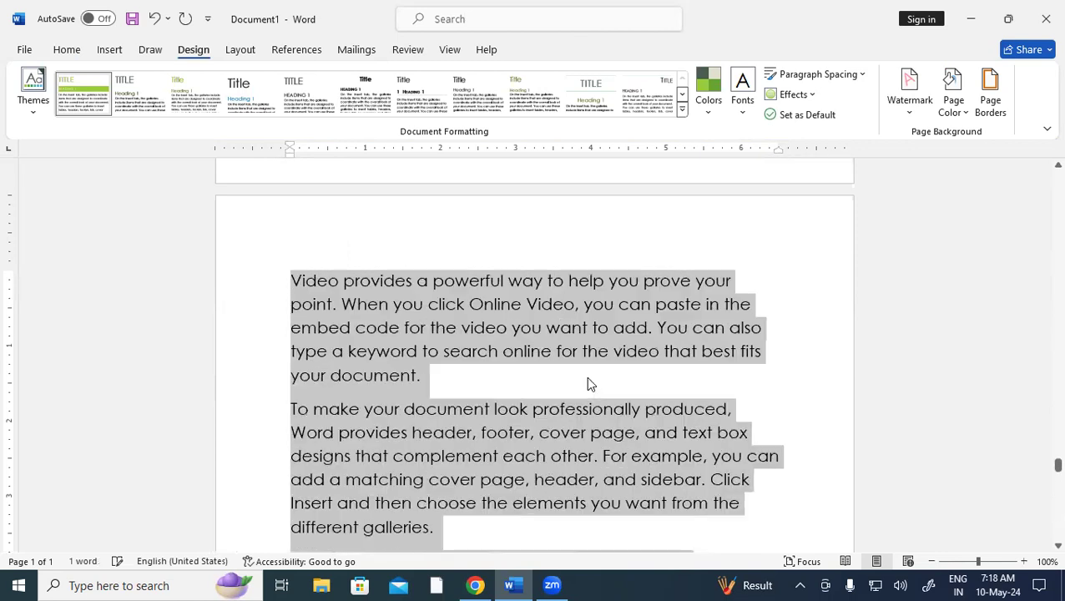
pyautogui.click(620, 376)
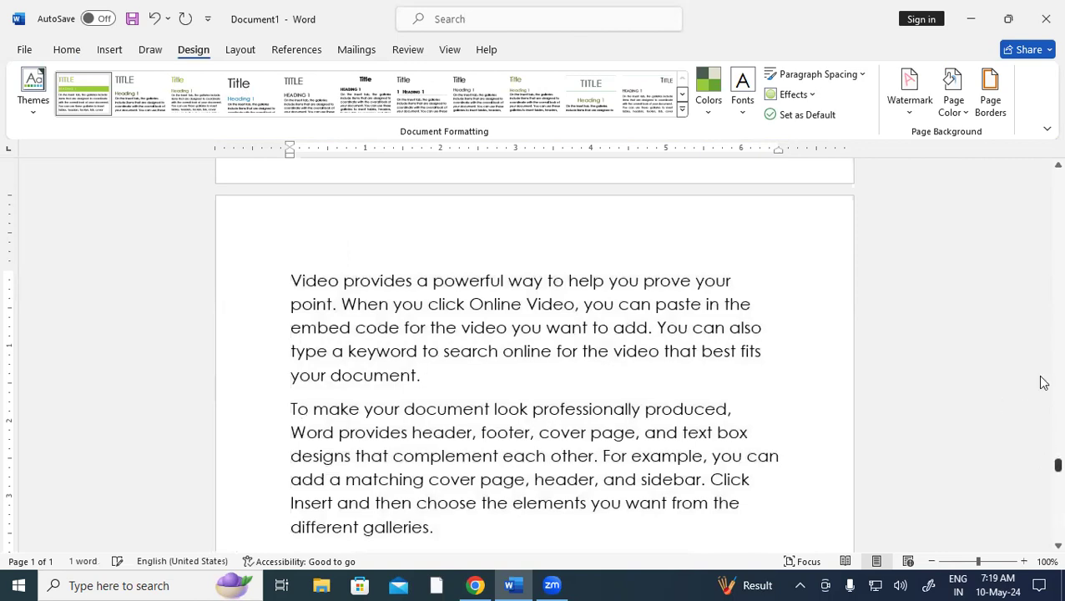
# Scroll back near the top and open the Watermark gallery on the Design tab
pyautogui.scroll(10, 1041, 351)
pyautogui.scroll(5, 1041, 251)
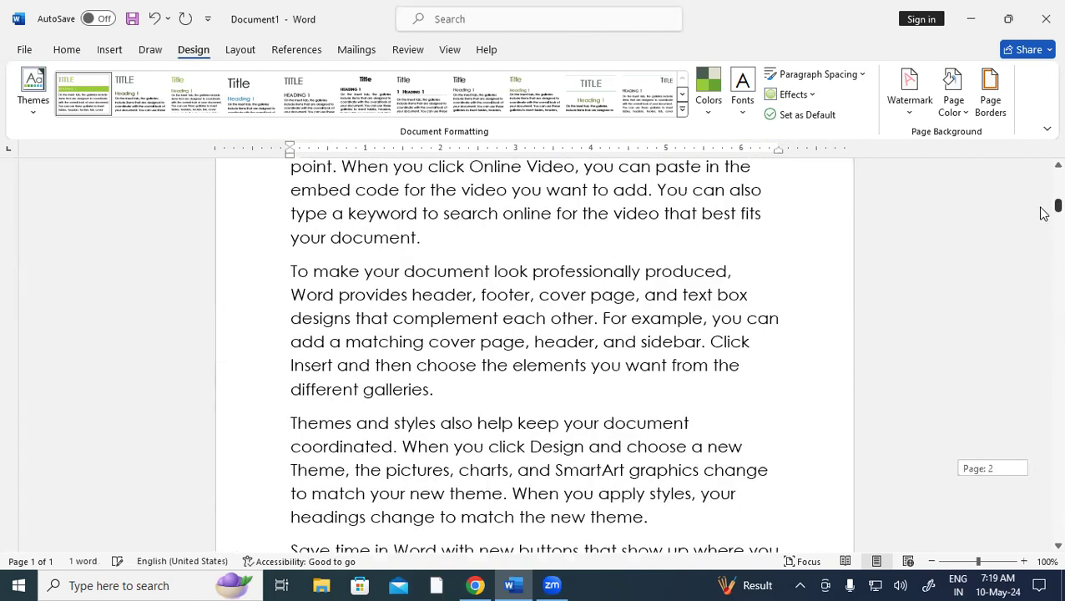
pyautogui.scroll(3, 1043, 199)
pyautogui.scroll(-5, 665, 362)
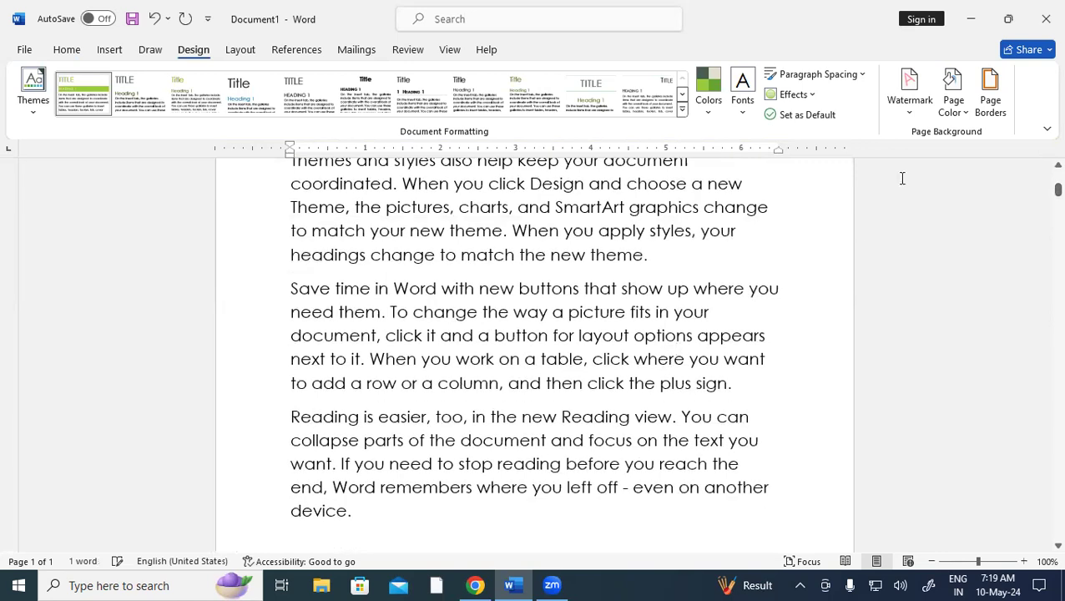
pyautogui.click(903, 96)
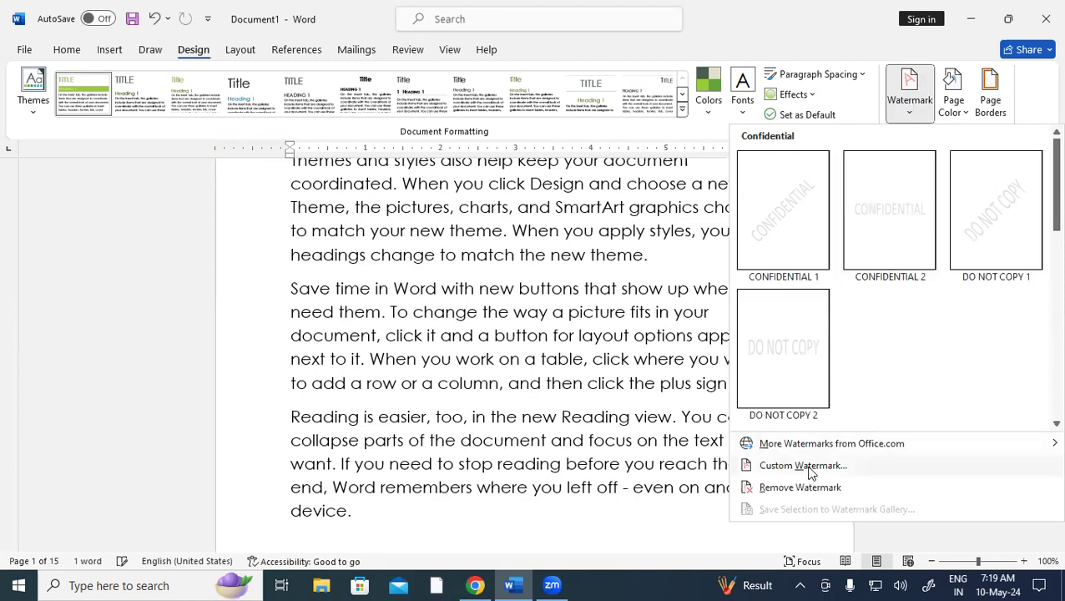
# In Custom Watermark, choose Picture watermark and go to Select Picture
pyautogui.click(803, 466)
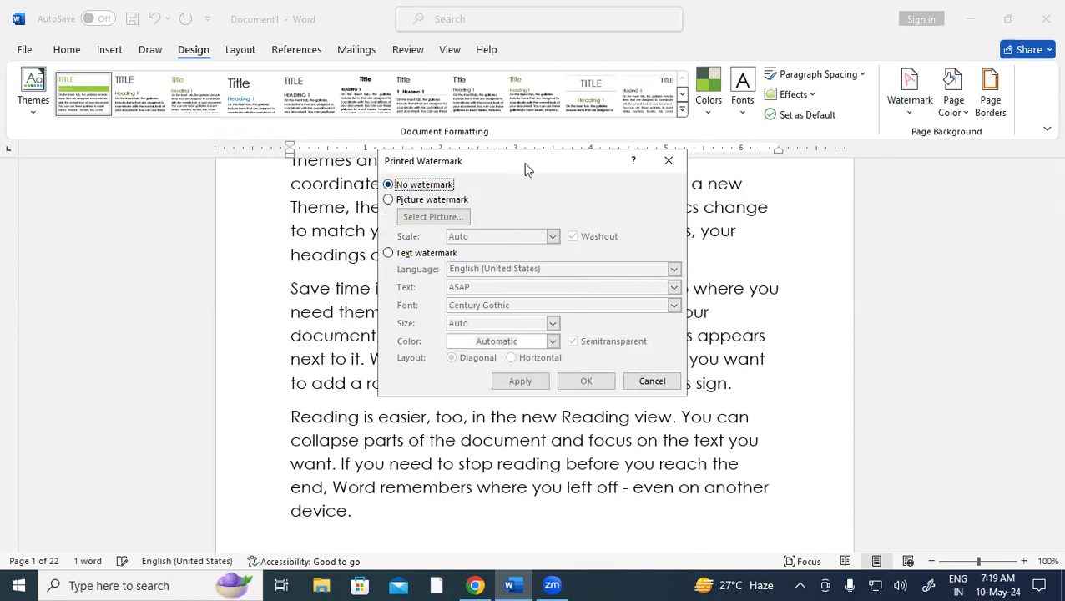
pyautogui.moveTo(525, 169); pyautogui.dragTo(473, 99)
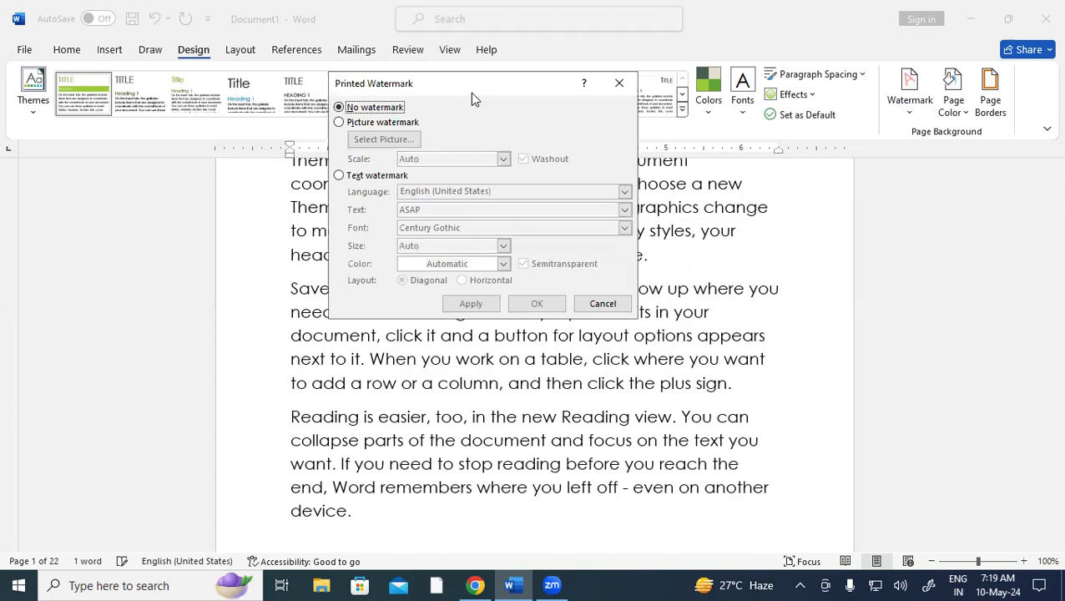
pyautogui.click(354, 126)
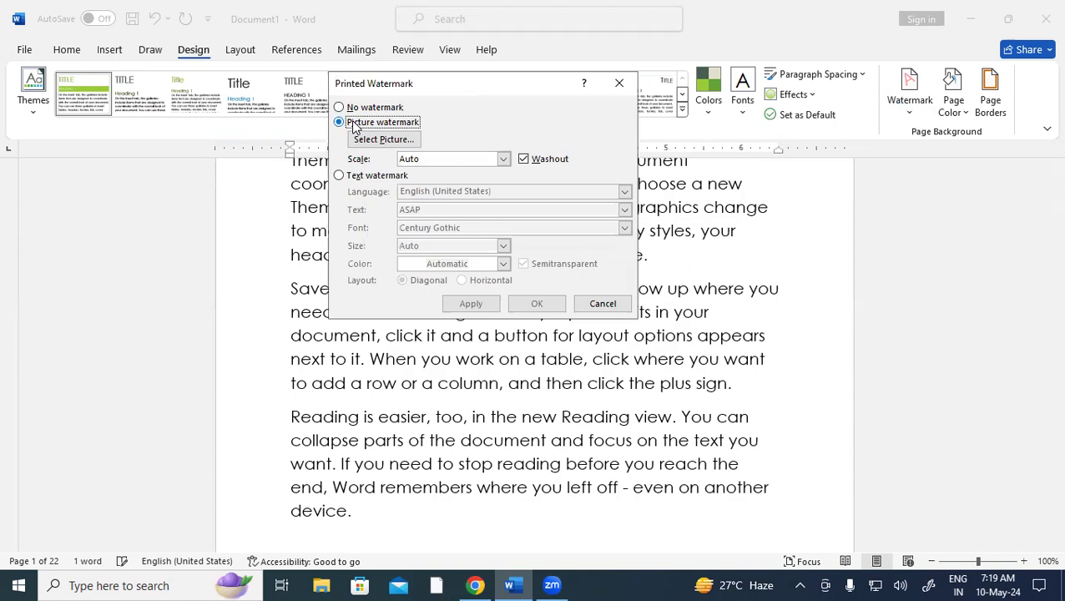
pyautogui.click(385, 143)
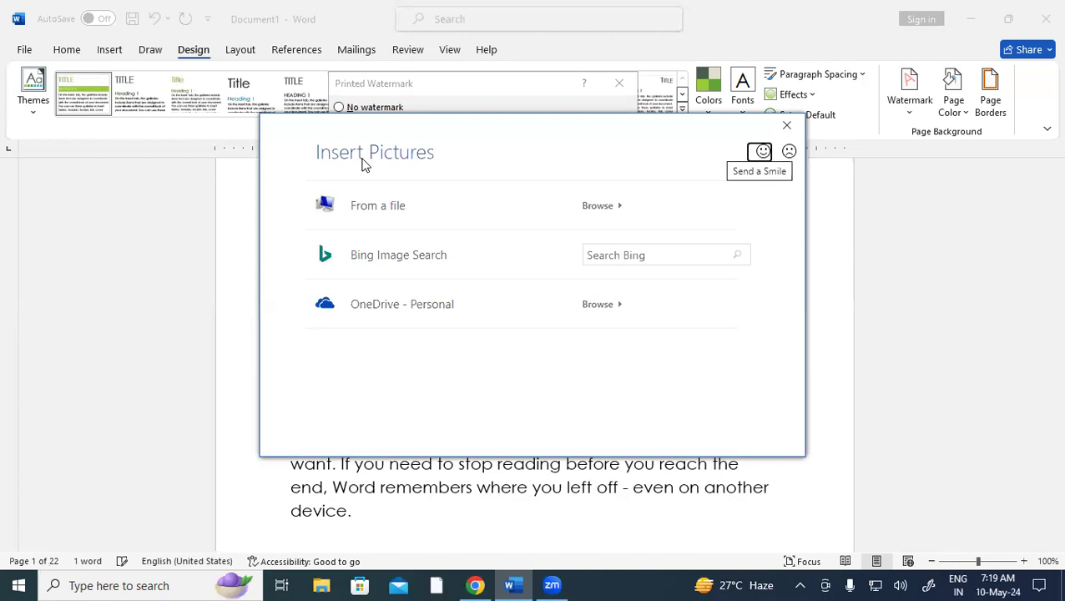
# Insert Computer.png from the Desktop as a washed-out picture watermark and apply it
pyautogui.click(610, 217)
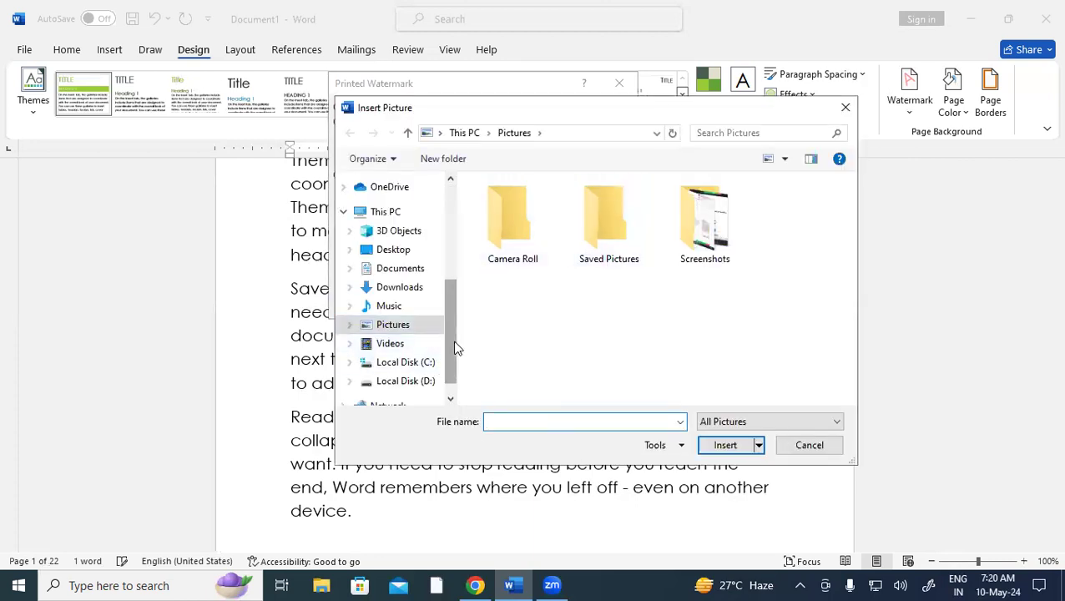
pyautogui.moveTo(451, 349); pyautogui.dragTo(458, 208)
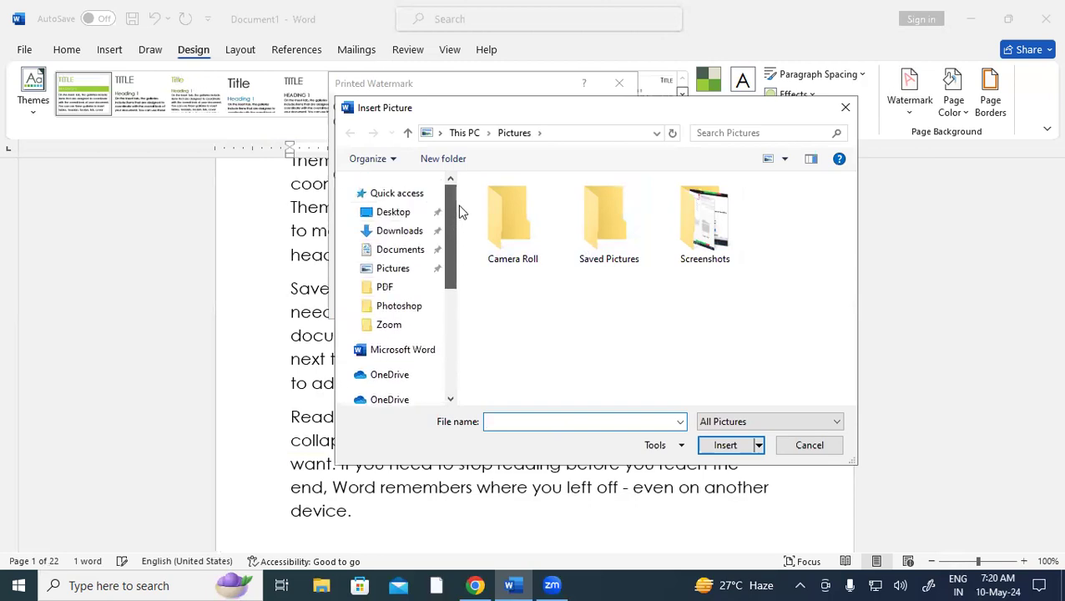
pyautogui.click(404, 213)
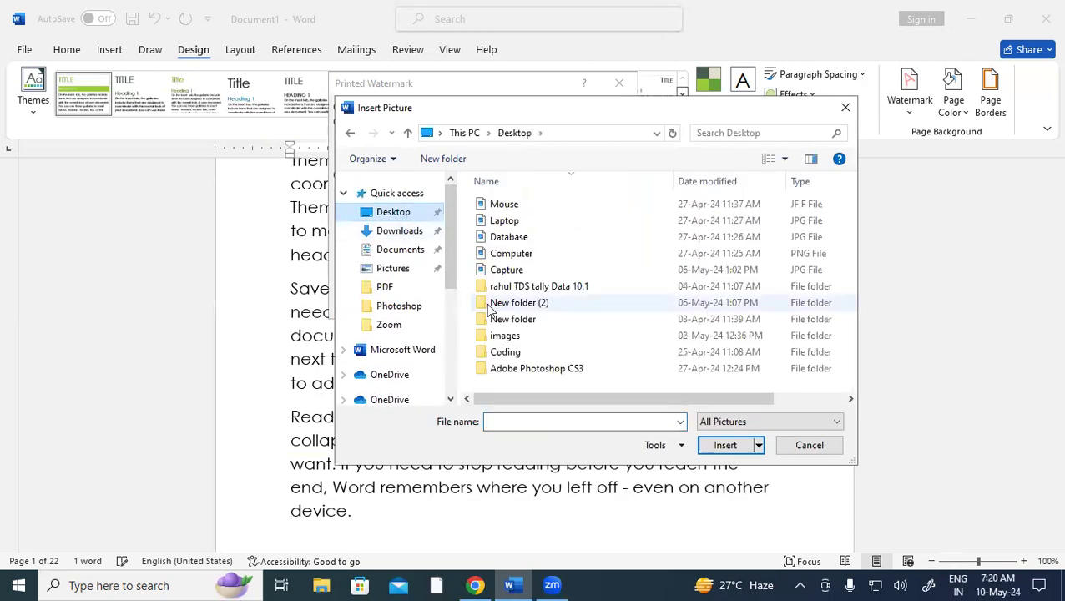
pyautogui.click(524, 254)
pyautogui.click(727, 446)
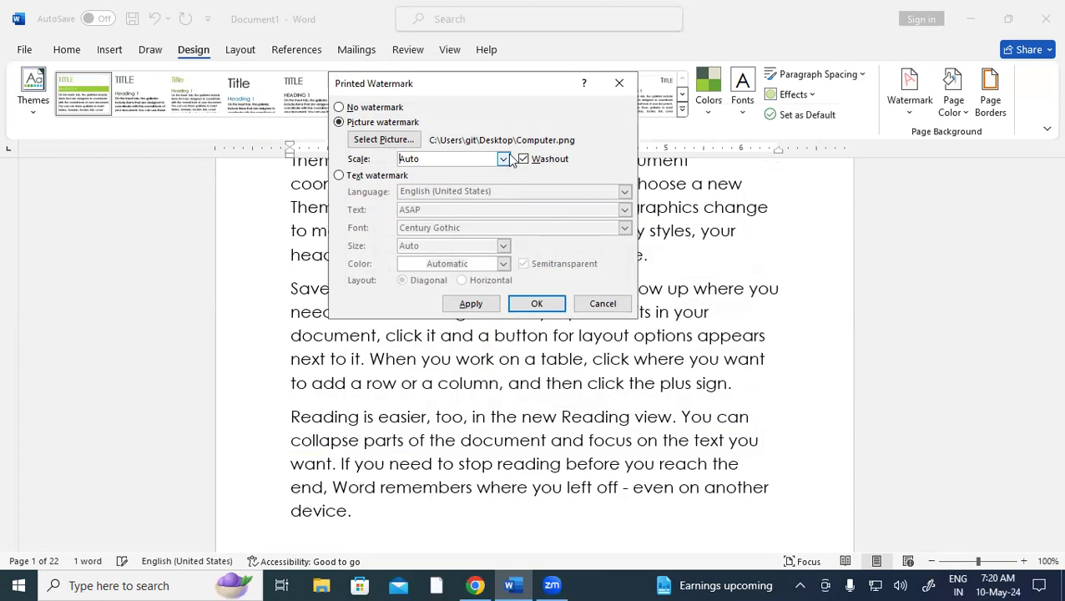
pyautogui.click(489, 304)
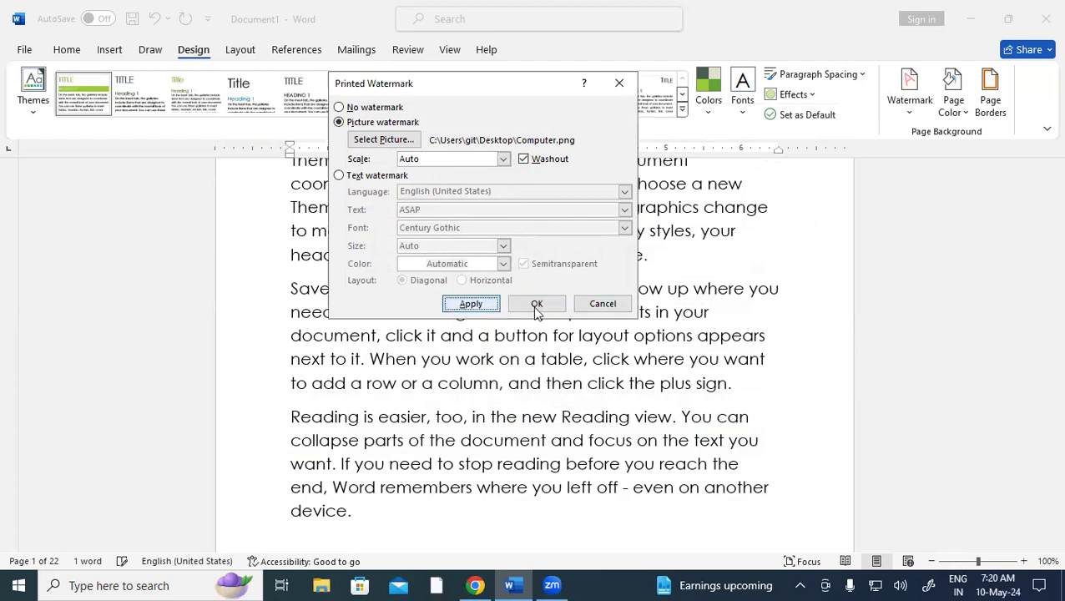
pyautogui.click(541, 307)
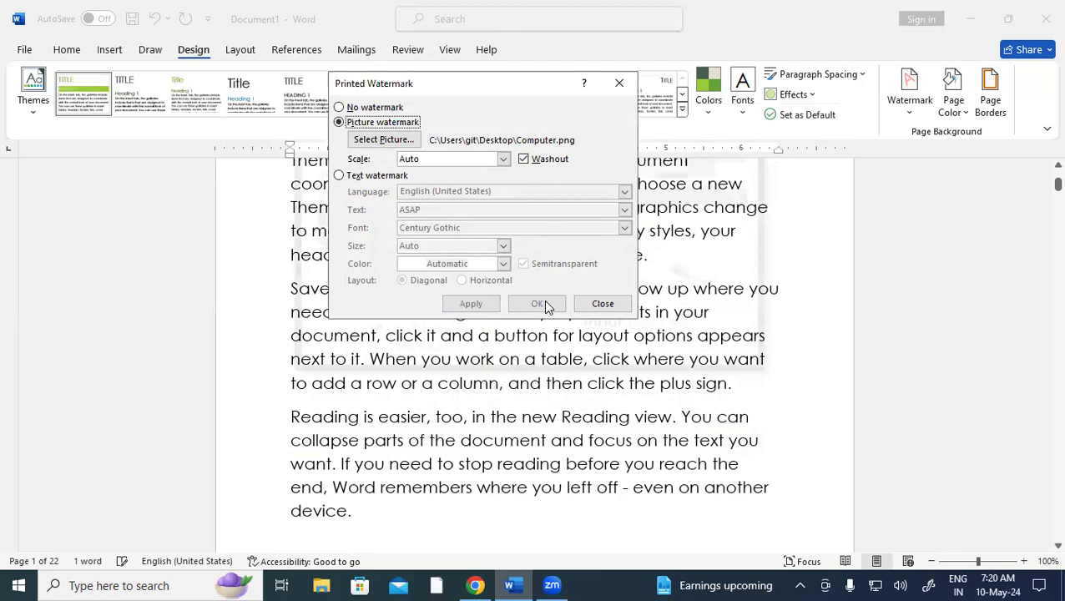
pyautogui.click(616, 86)
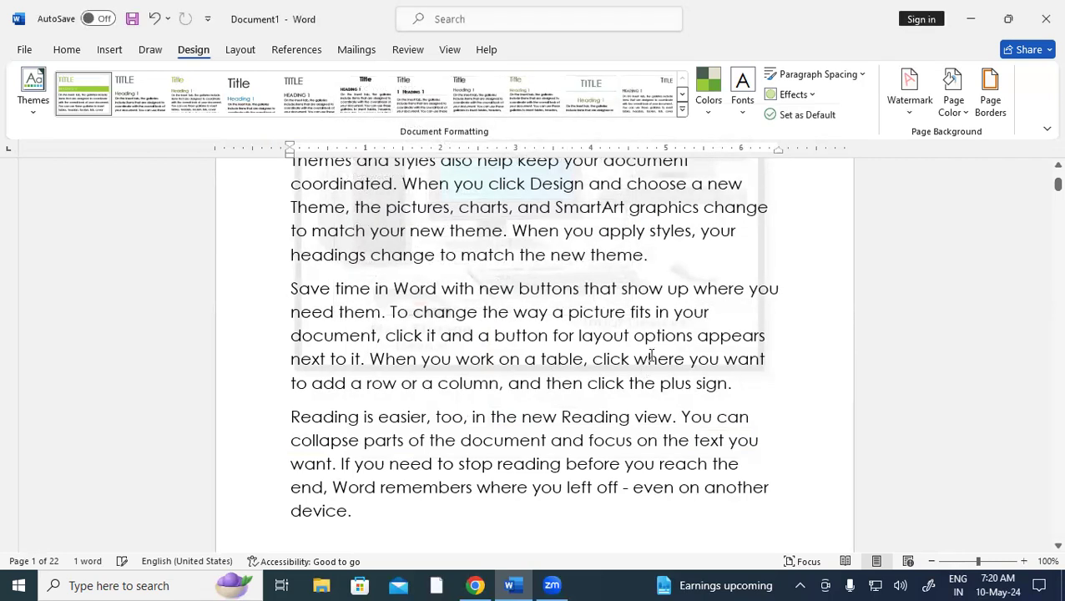
# Uncheck Washout in Custom Watermark so the Computer picture shows at full colour
pyautogui.scroll(-3, 643, 370)
pyautogui.scroll(-5, 652, 354)
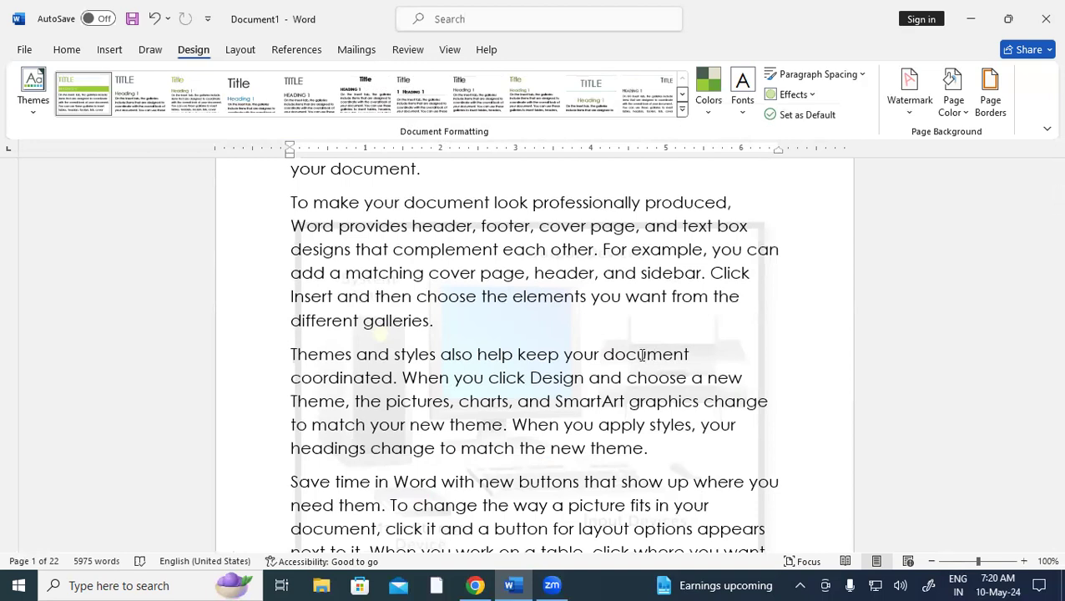
pyautogui.click(910, 101)
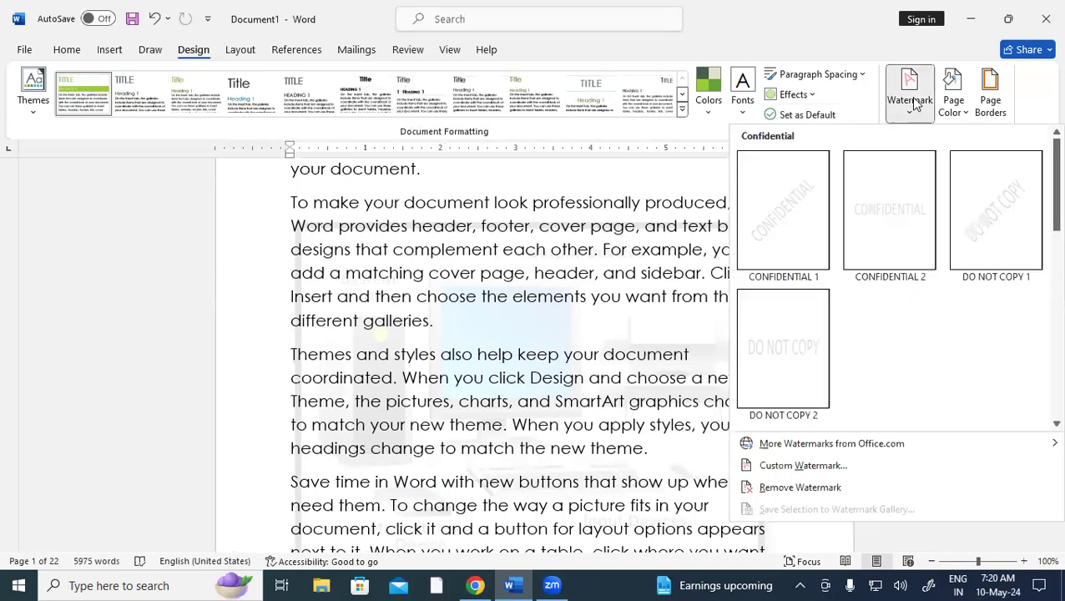
pyautogui.click(798, 465)
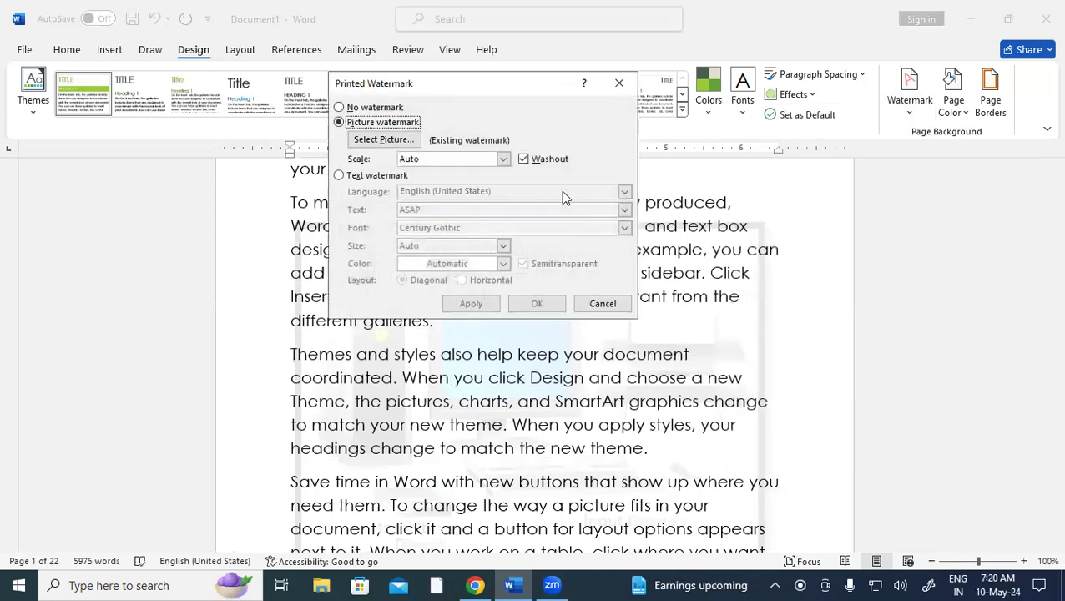
pyautogui.click(523, 160)
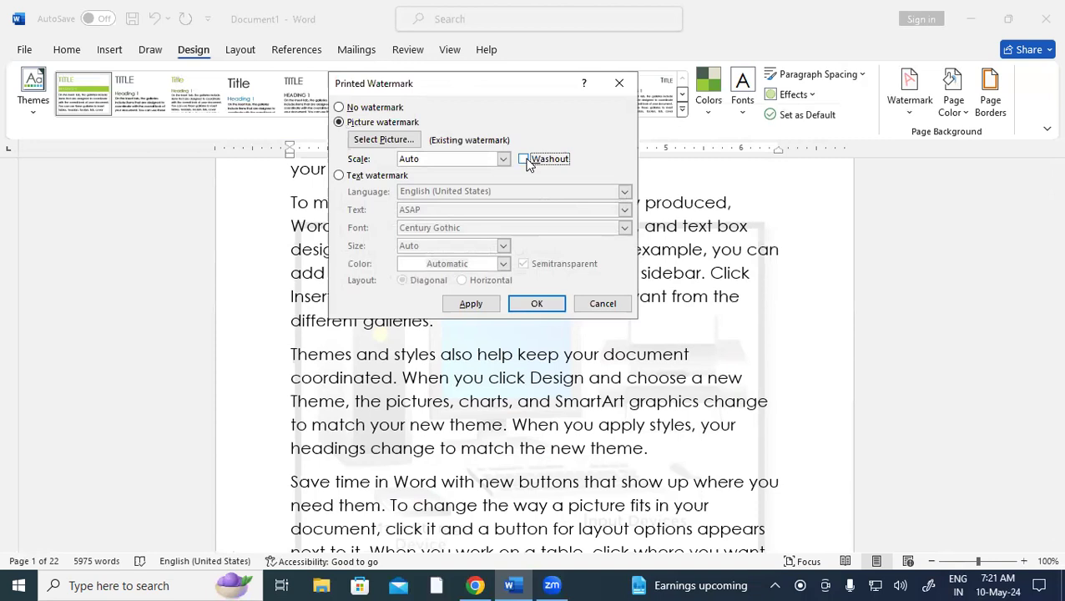
pyautogui.click(540, 304)
pyautogui.scroll(-7, 700, 392)
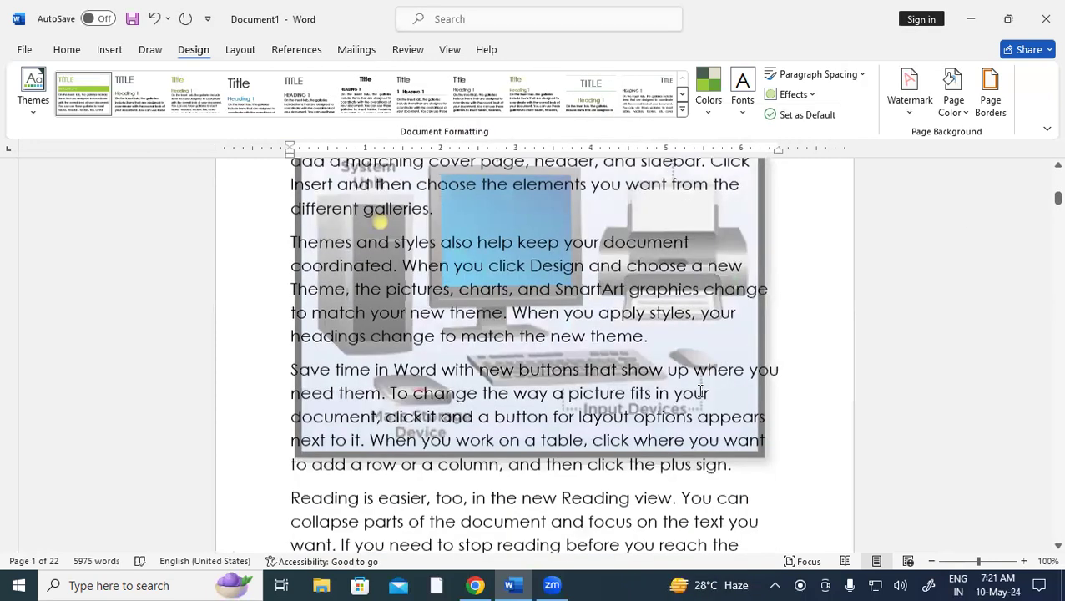
pyautogui.scroll(-10, 699, 393)
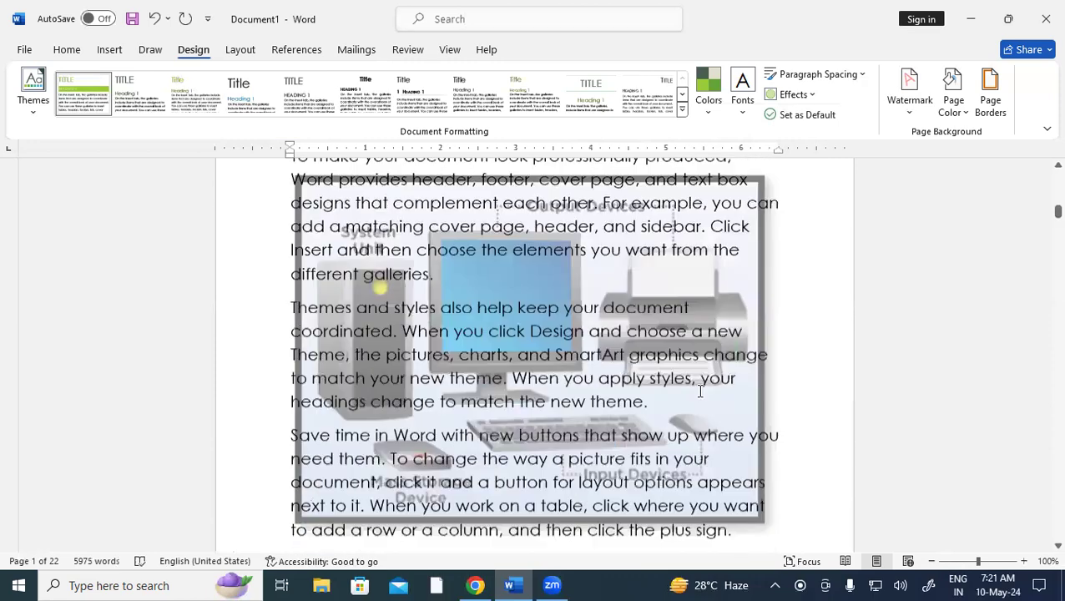
pyautogui.scroll(-9, 699, 392)
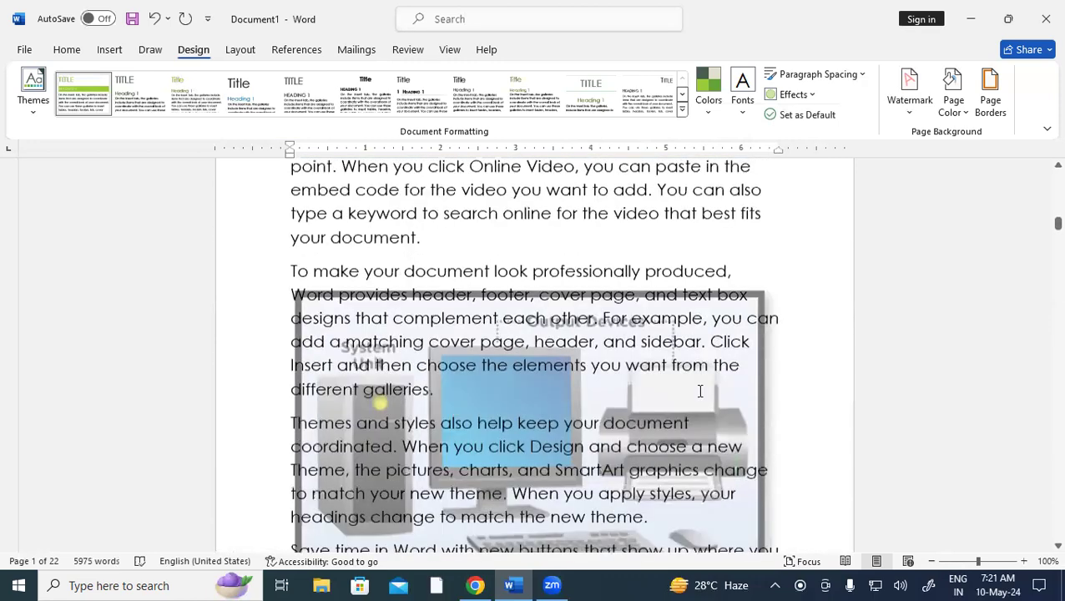
pyautogui.scroll(-7, 701, 390)
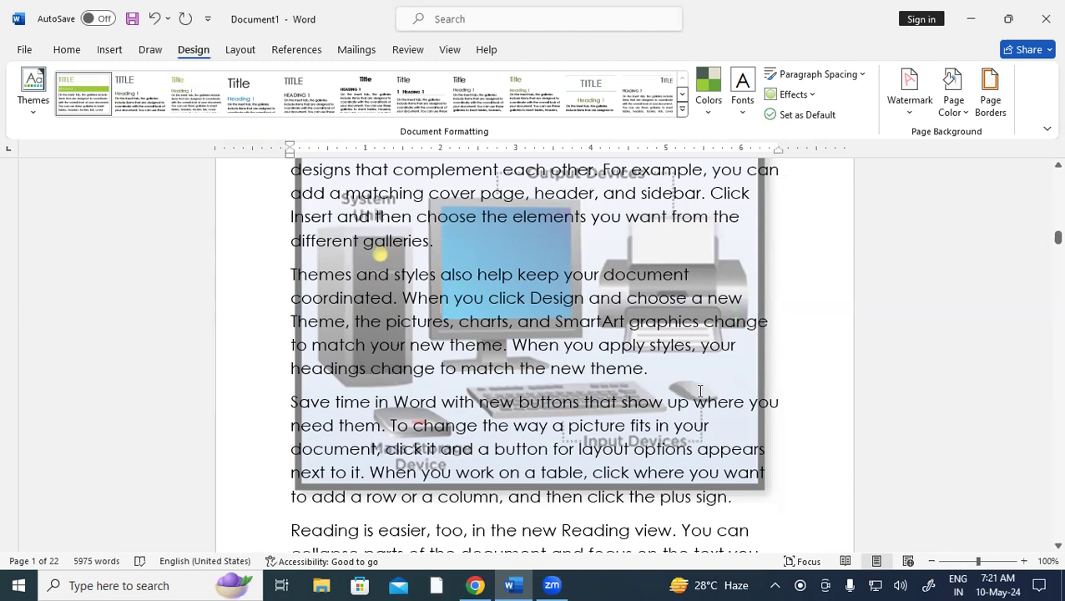
pyautogui.hotkey('ctrl', 'p')
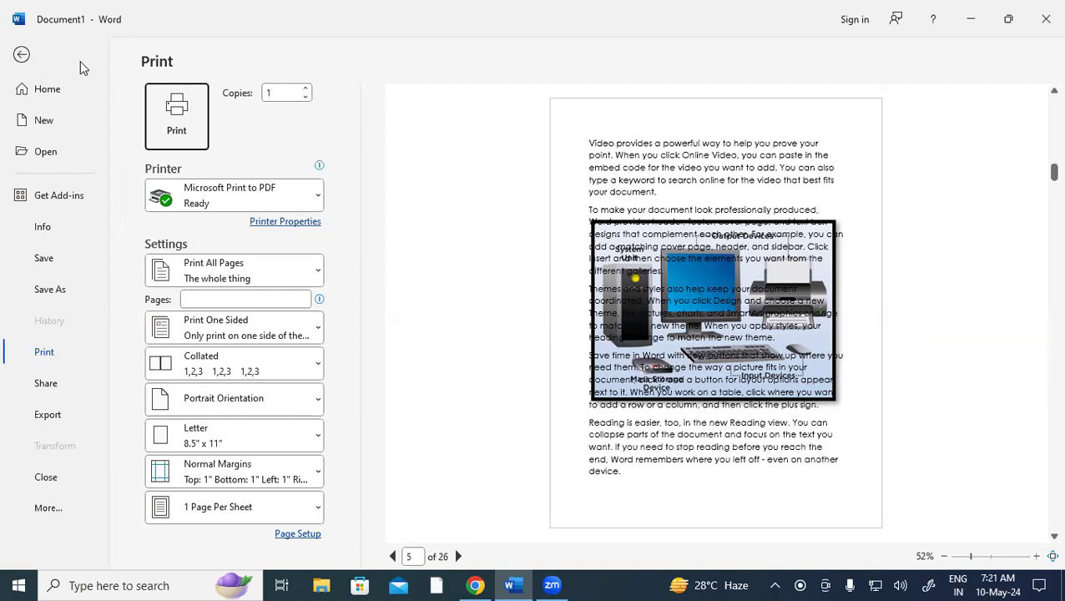
pyautogui.click(22, 56)
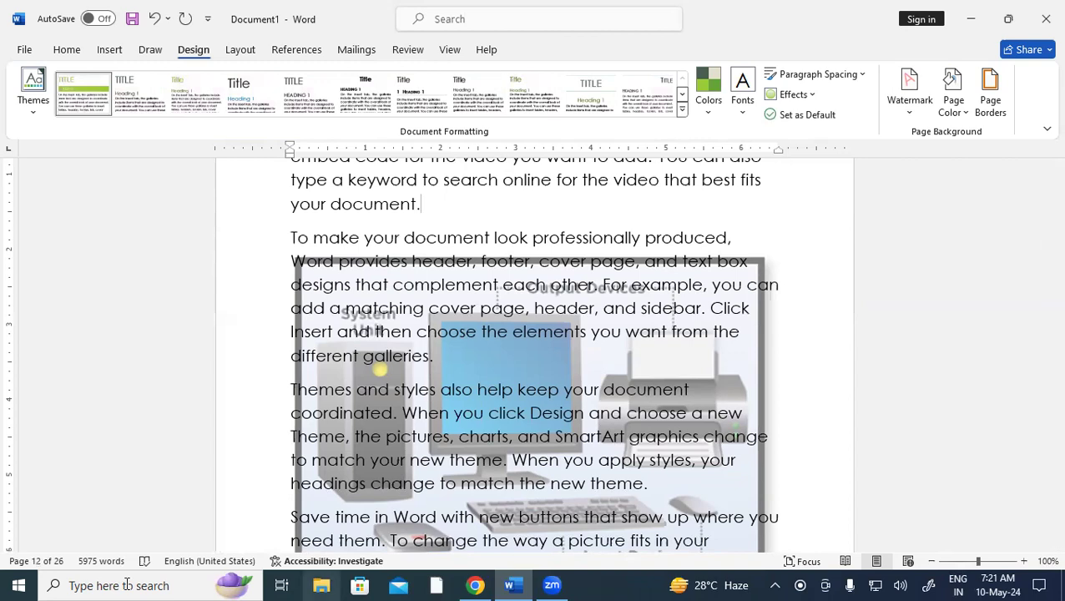
# Switch to a text watermark and replace the ASAP text with GIT
pyautogui.click(902, 102)
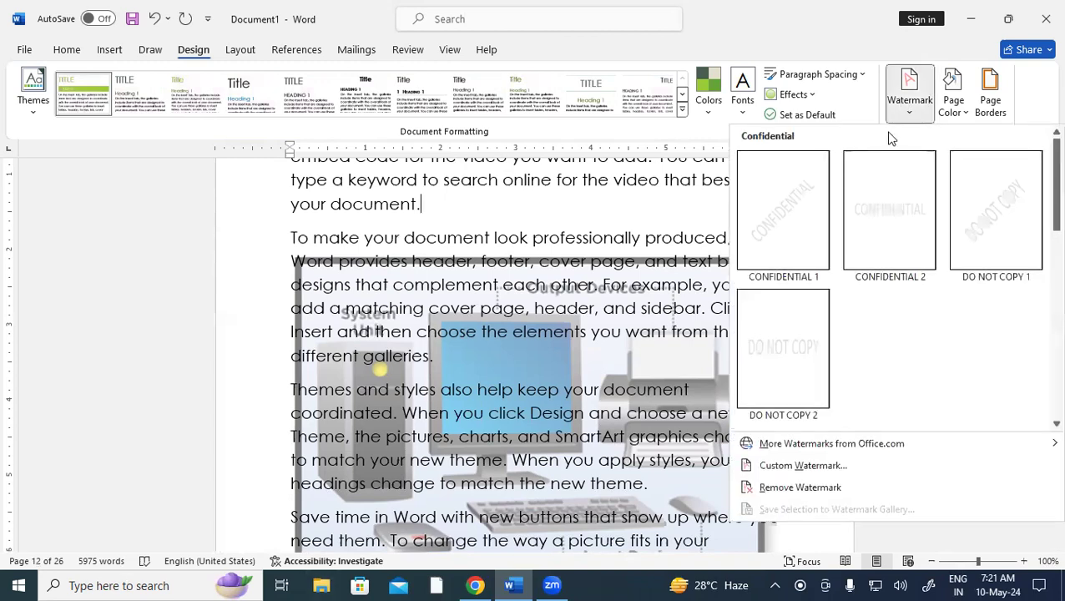
pyautogui.click(789, 466)
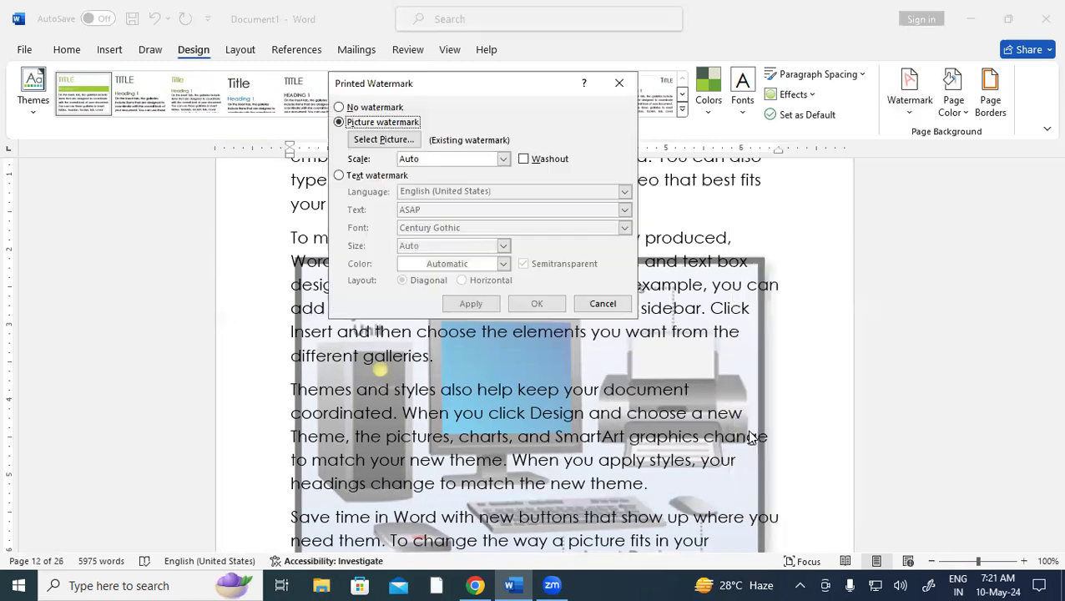
pyautogui.click(353, 175)
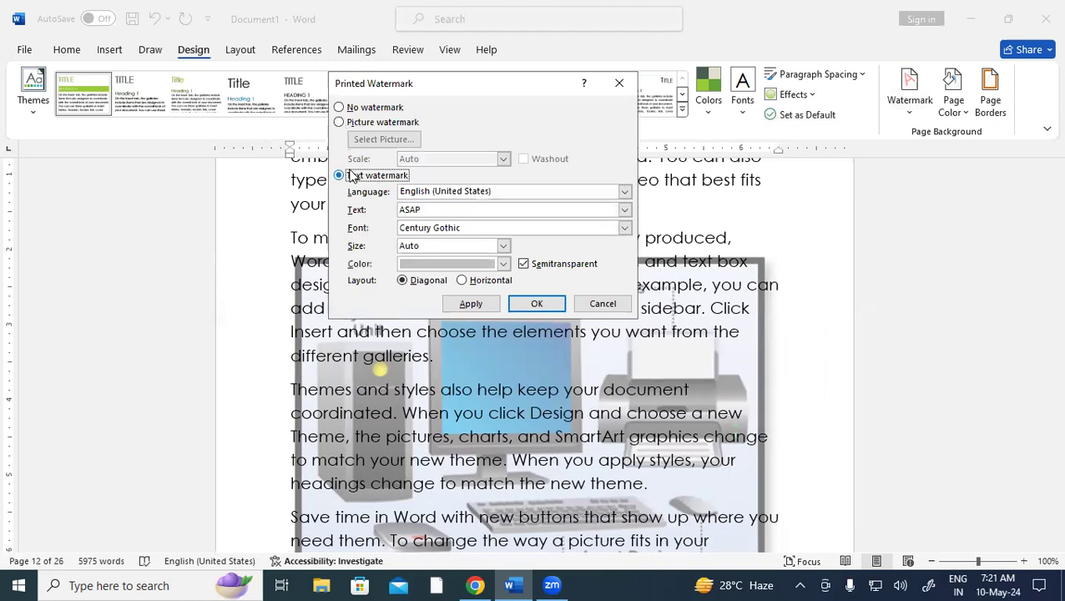
pyautogui.doubleClick(426, 210)
pyautogui.press('BackSpace')
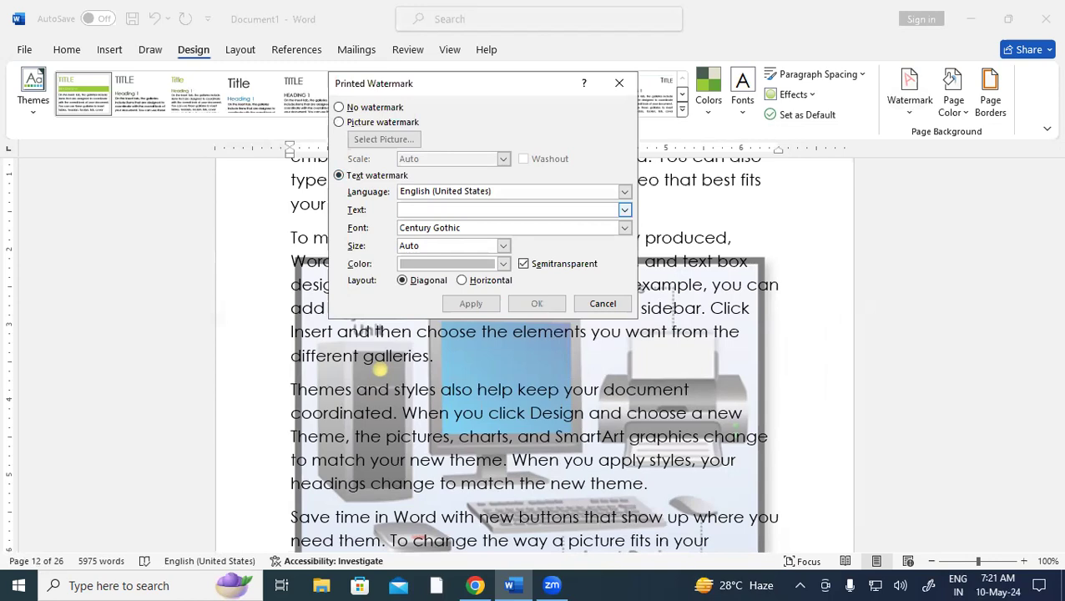
pyautogui.write('GIT')
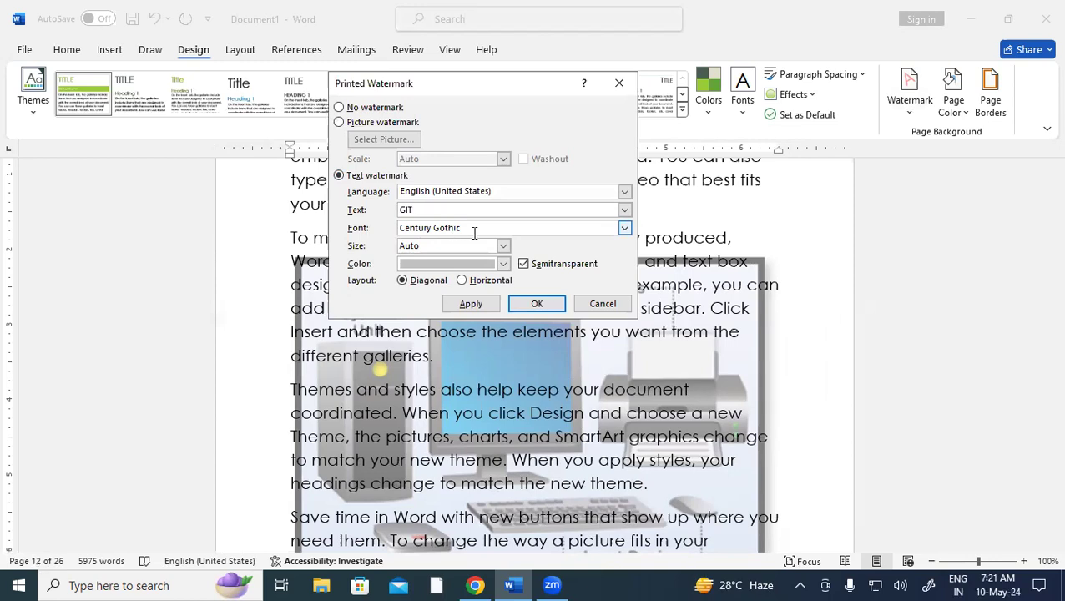
# Set the GIT watermark font to Arial Black and colour to red, then apply it
pyautogui.click(626, 229)
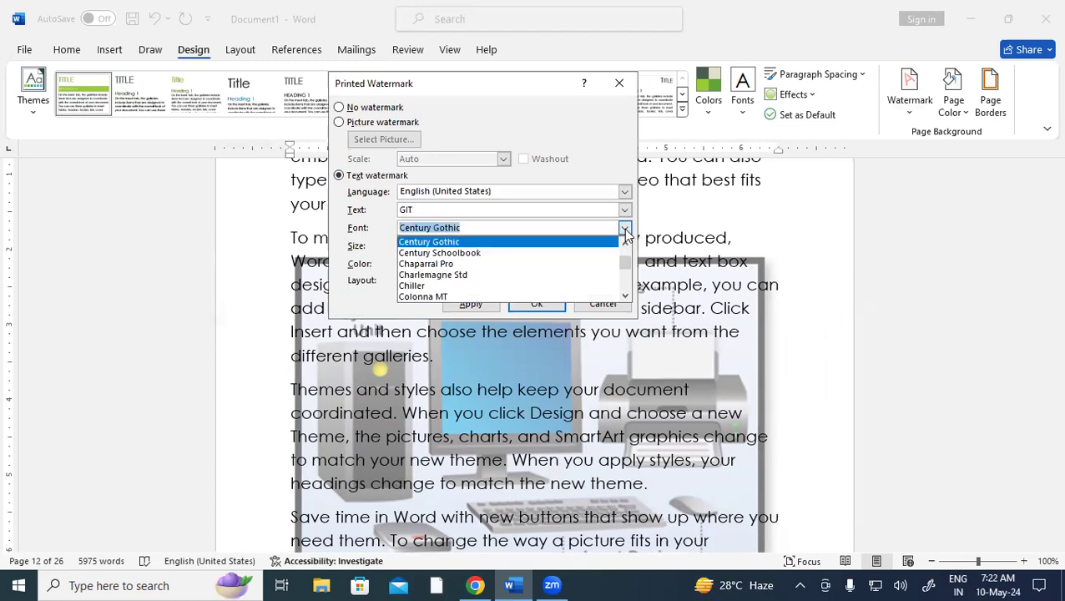
pyautogui.moveTo(626, 261)
pyautogui.mouseDown()
pyautogui.moveTo(627, 292)
pyautogui.moveTo(623, 259)
pyautogui.mouseUp()
pyautogui.write('ARIAL')
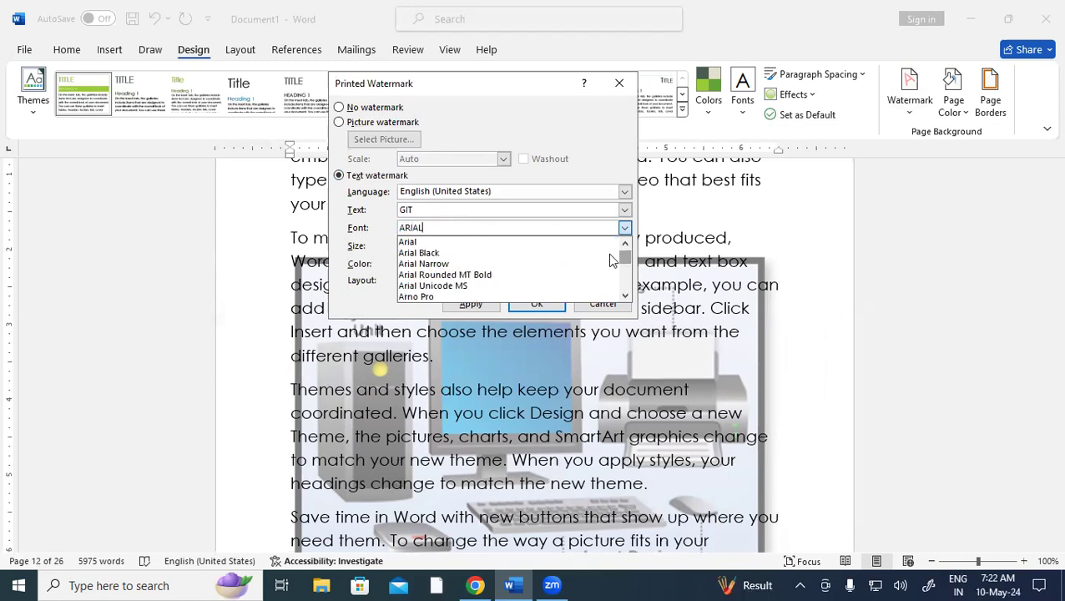
pyautogui.click(430, 254)
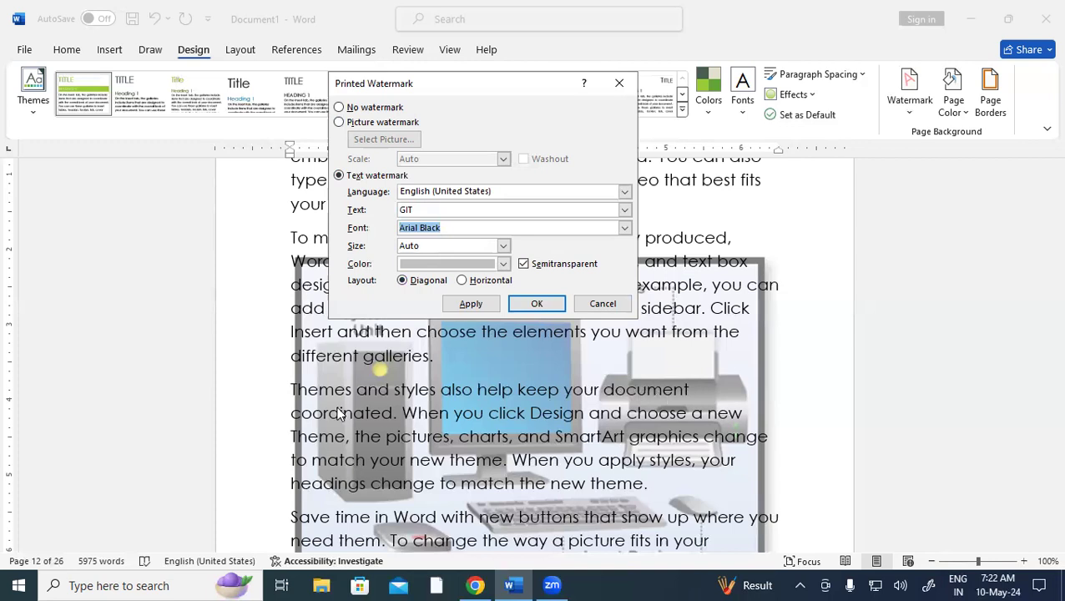
pyautogui.click(505, 264)
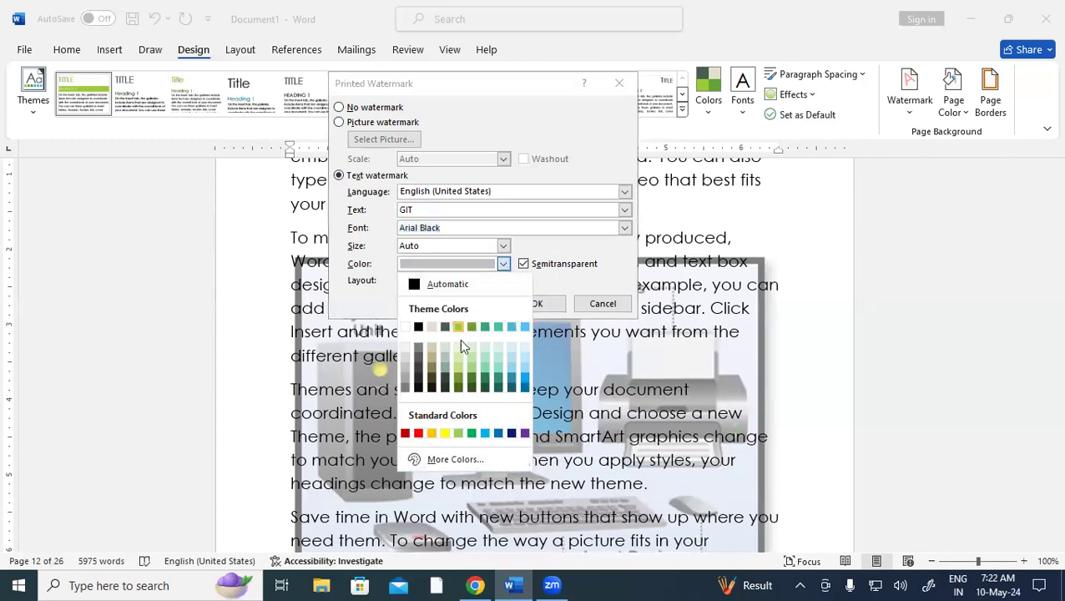
pyautogui.click(418, 434)
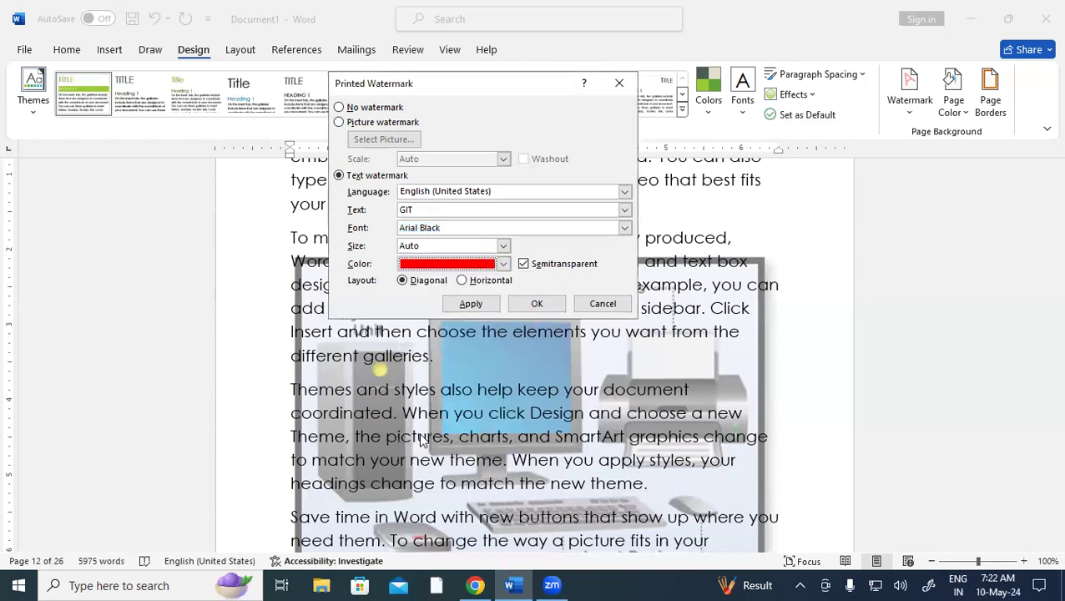
pyautogui.click(468, 306)
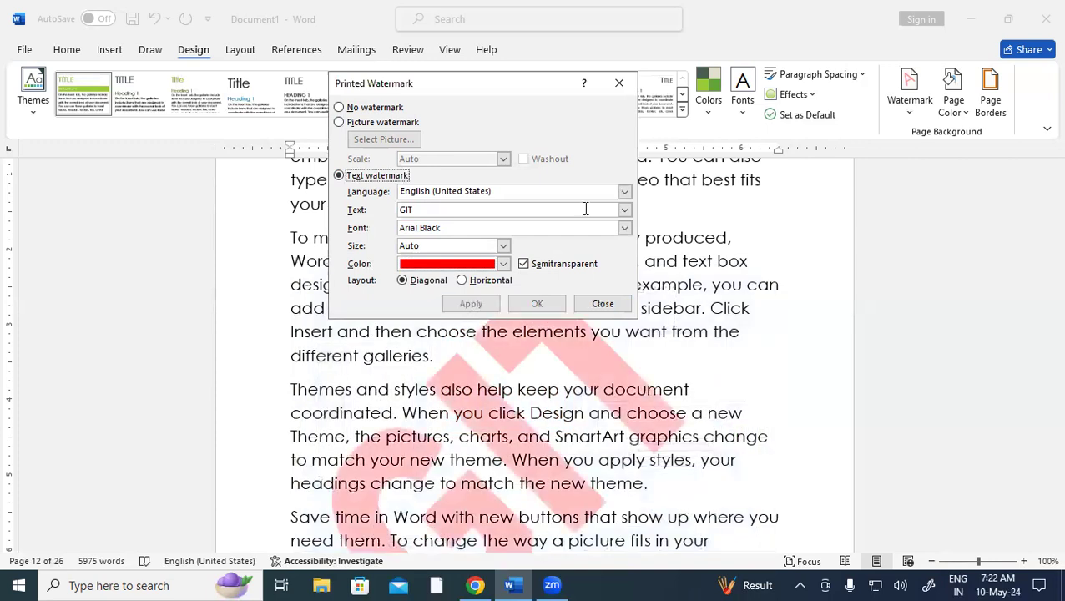
pyautogui.click(619, 83)
pyautogui.scroll(-5, 643, 434)
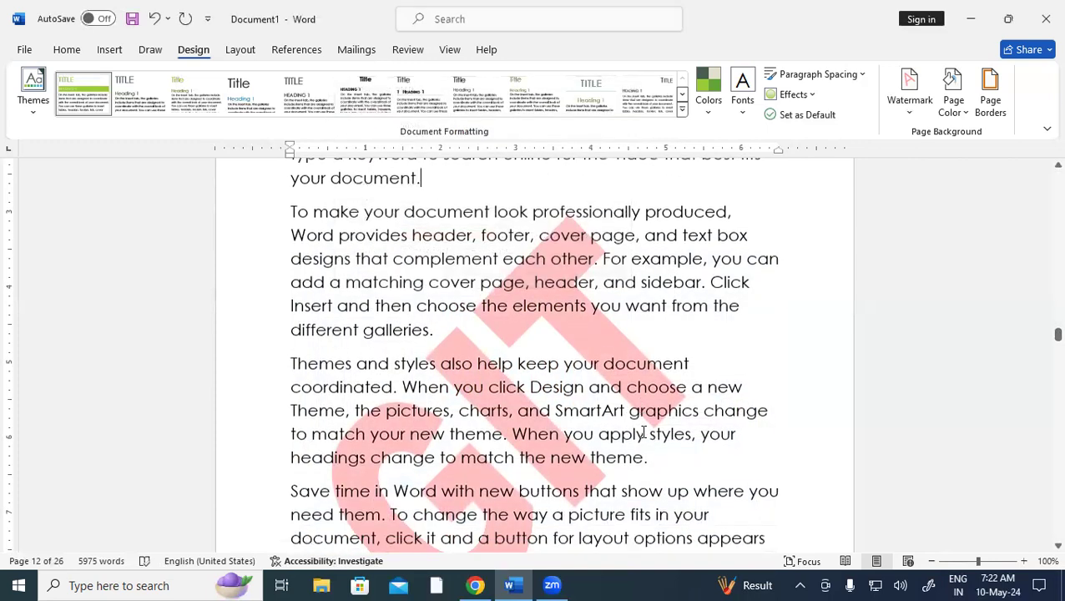
pyautogui.scroll(-10, 643, 431)
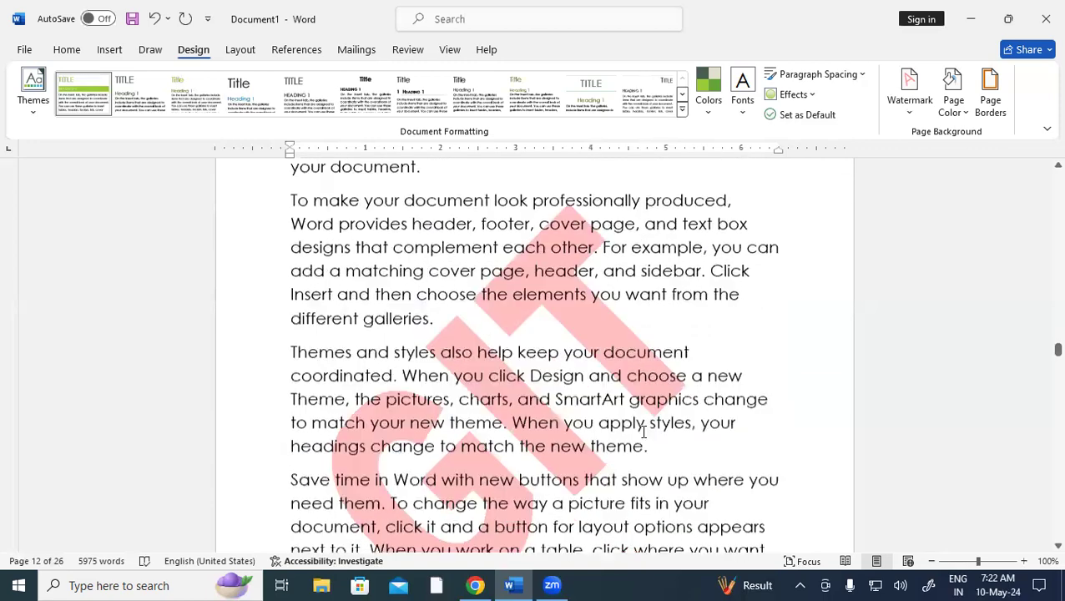
pyautogui.scroll(-10, 642, 439)
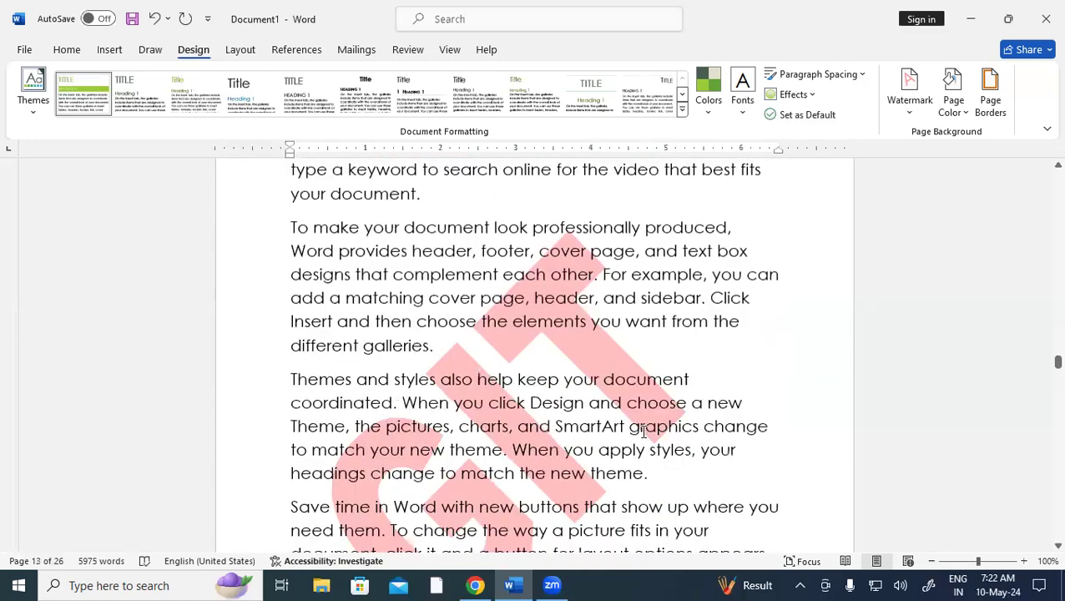
pyautogui.scroll(-10, 643, 438)
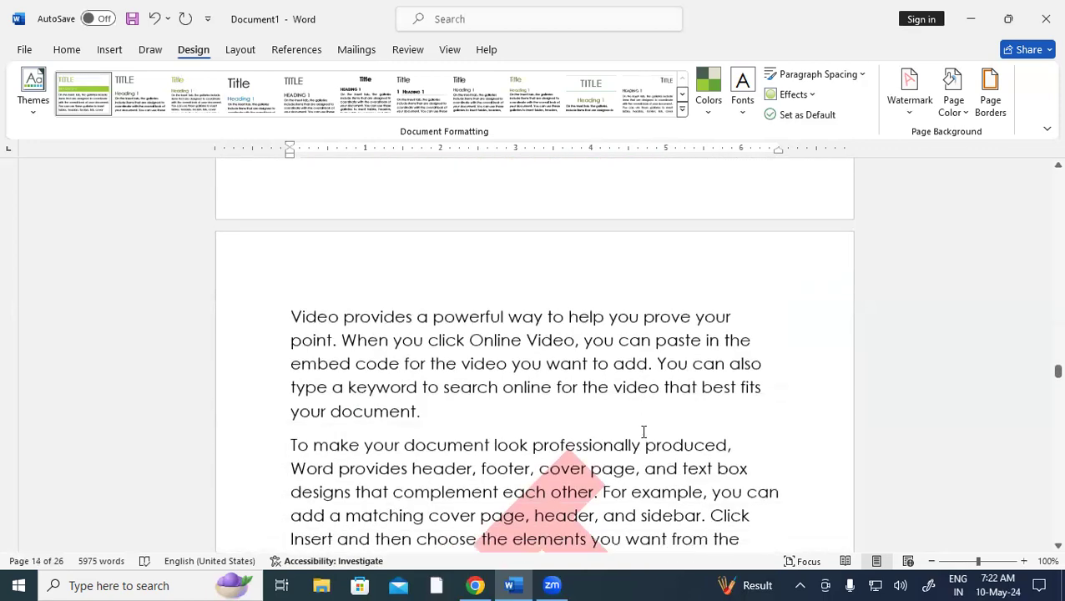
pyautogui.scroll(-1, 642, 432)
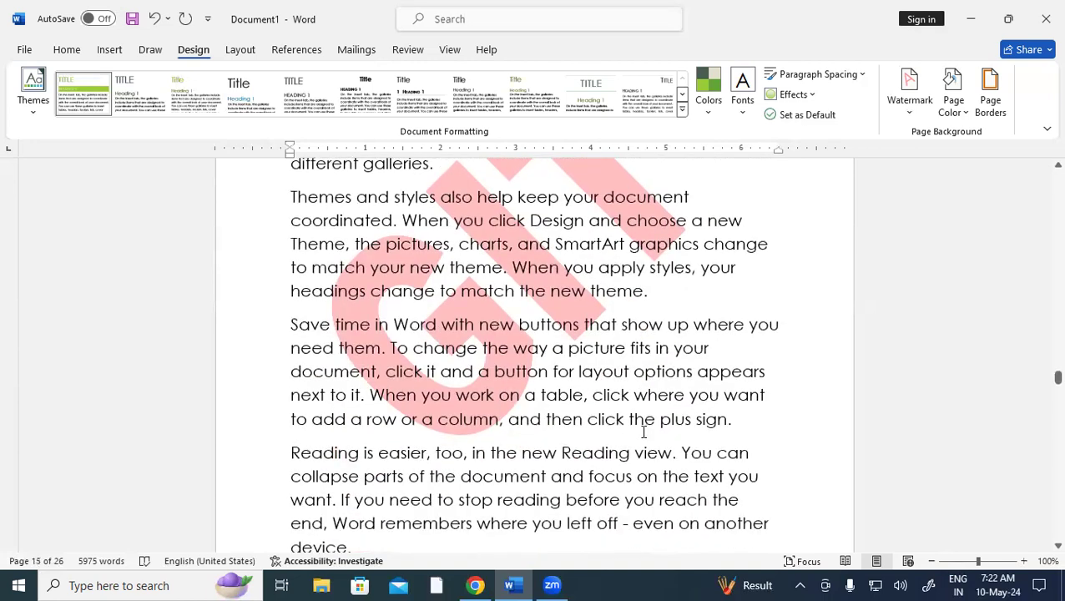
pyautogui.scroll(-2, 642, 432)
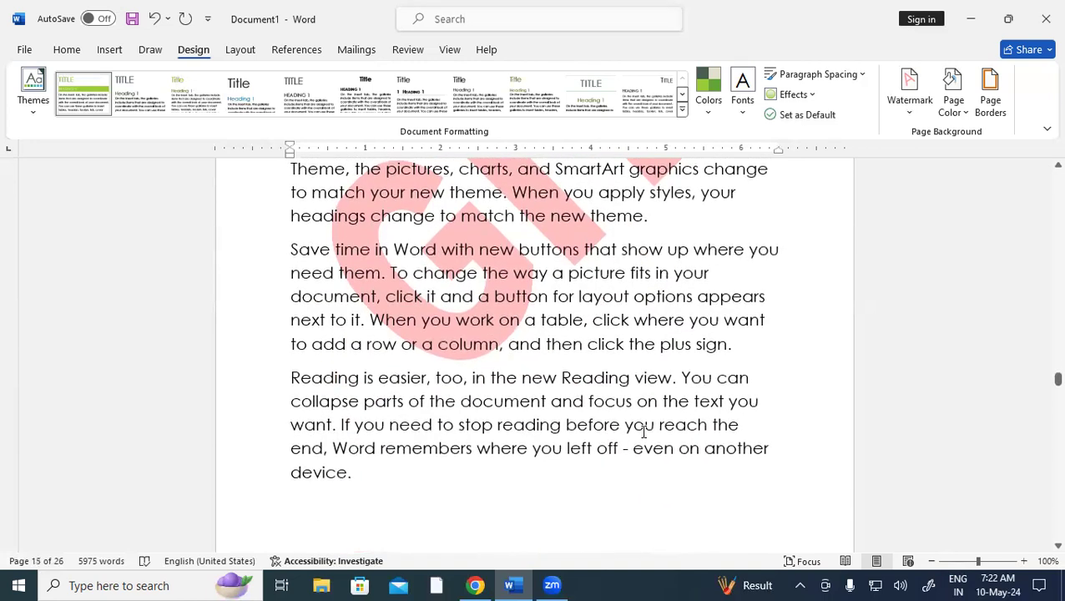
# Recolour the GIT watermark green from the Standard Colors in Custom Watermark
pyautogui.click(912, 108)
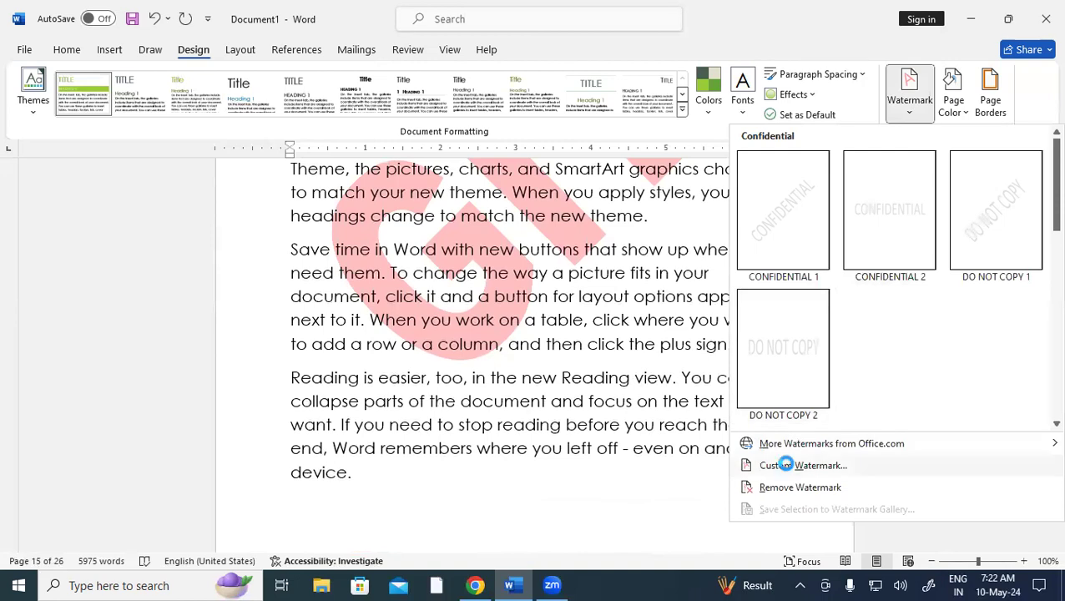
pyautogui.click(784, 465)
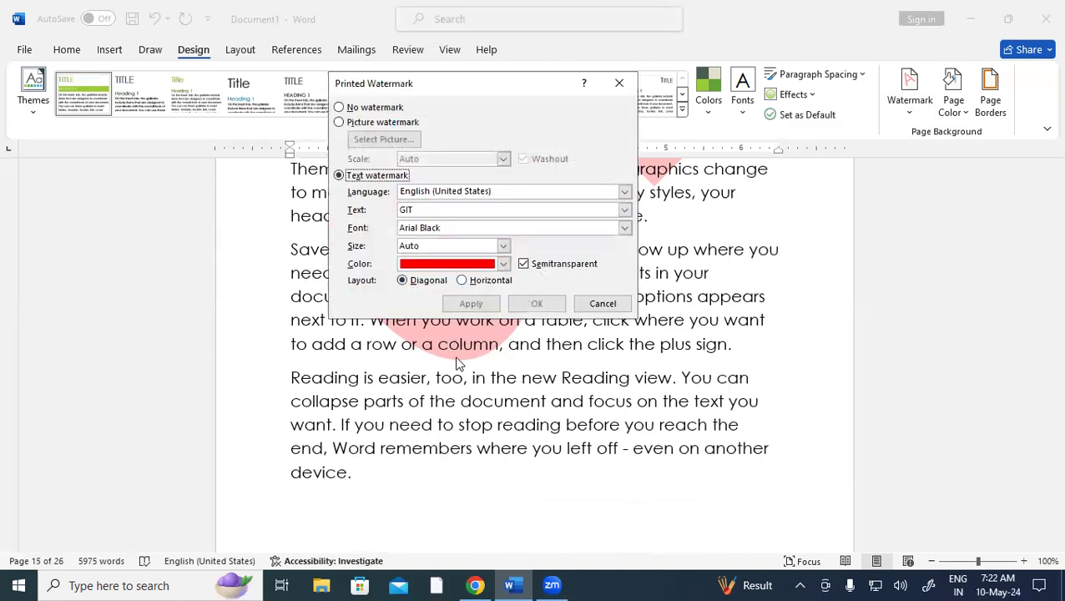
pyautogui.click(503, 264)
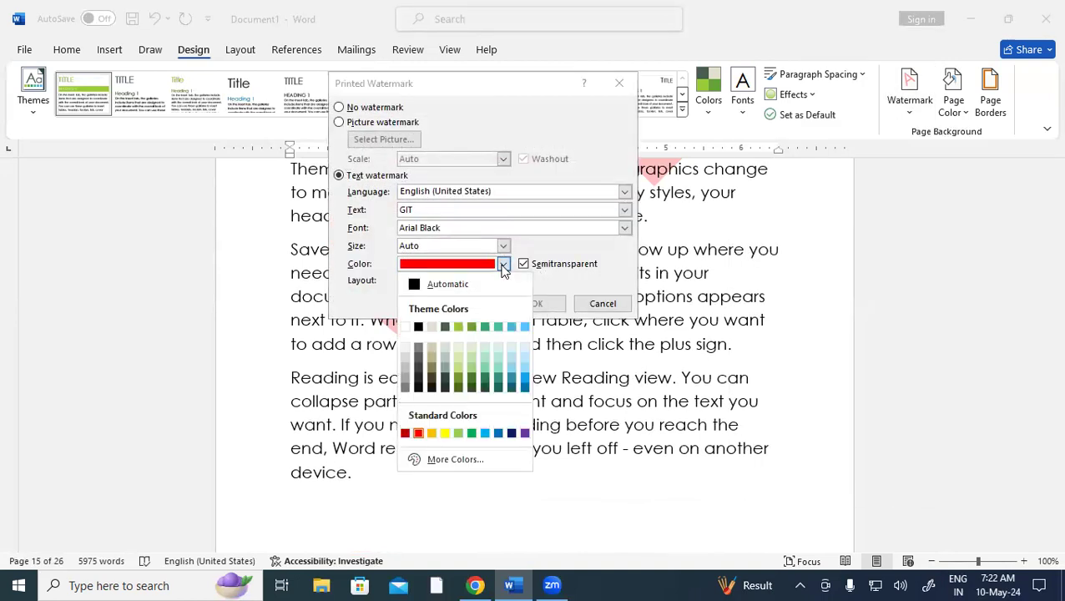
pyautogui.click(472, 433)
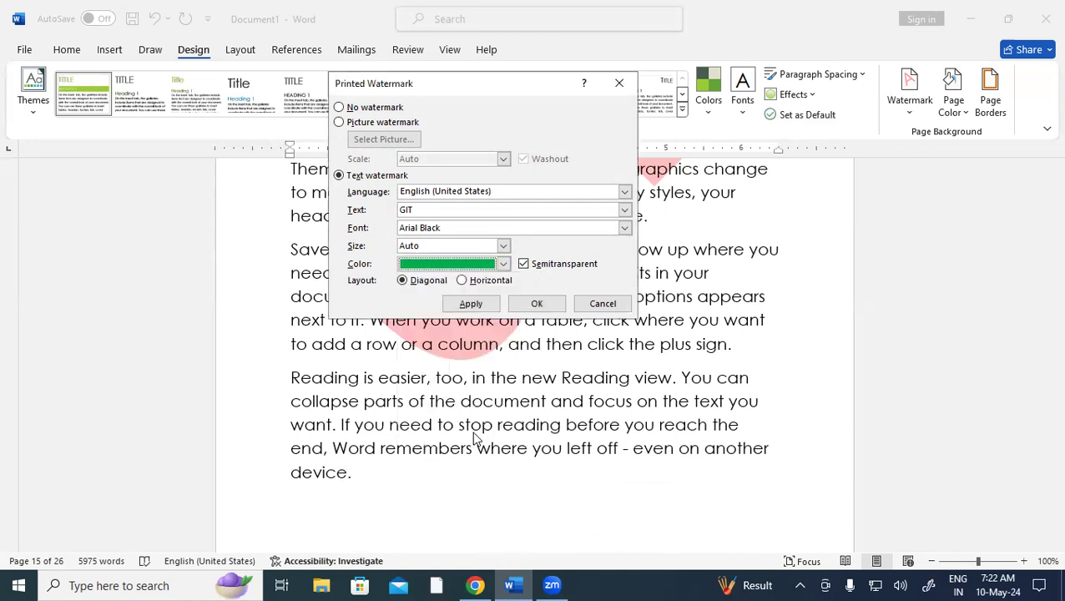
pyautogui.click(536, 306)
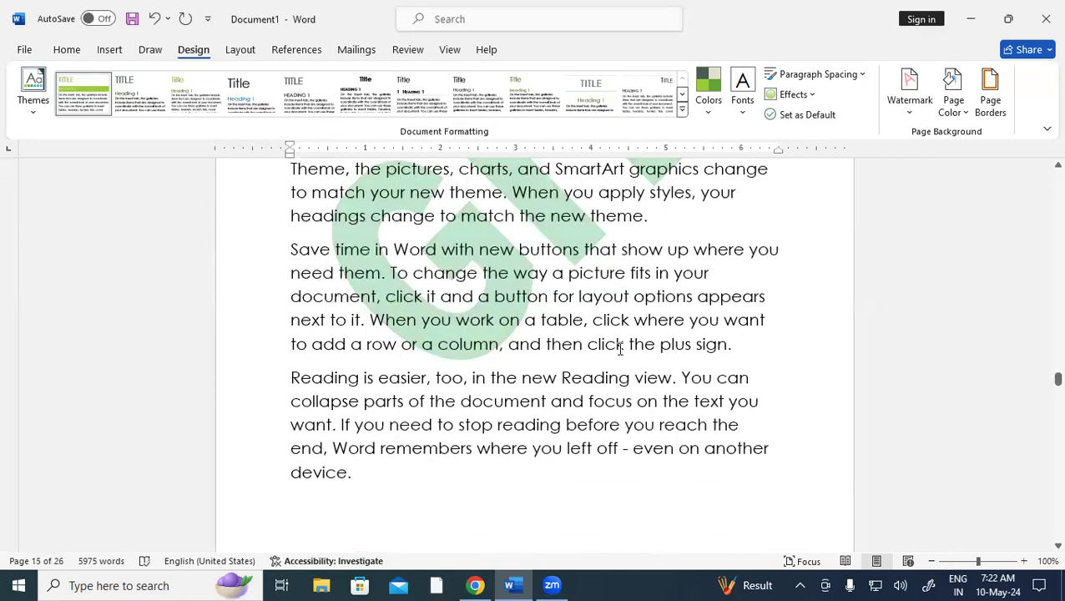
pyautogui.scroll(5, 607, 388)
pyautogui.scroll(-1, 607, 388)
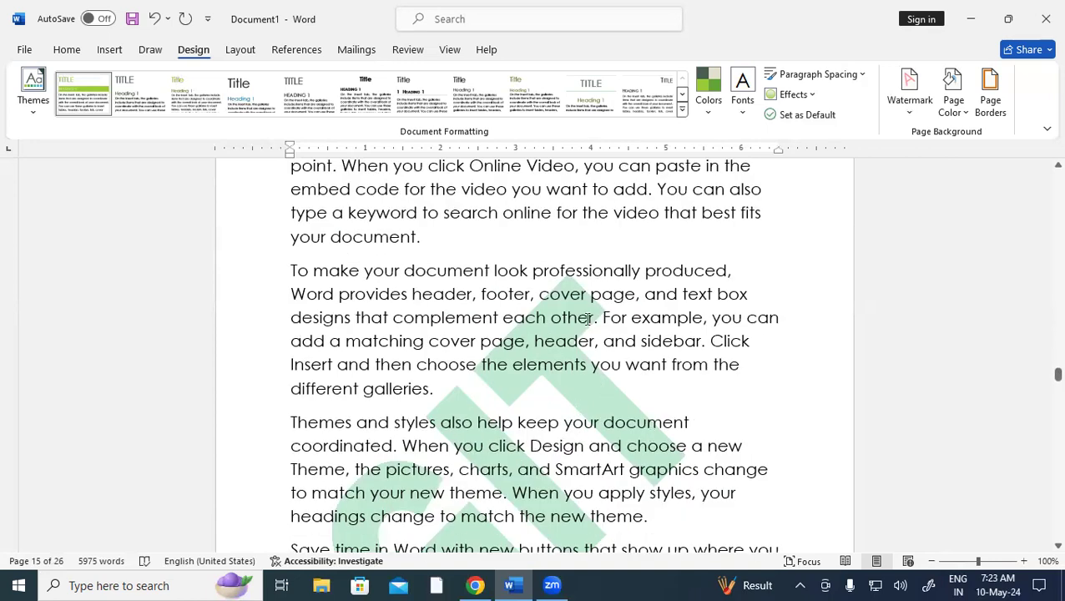
pyautogui.scroll(-3, 541, 390)
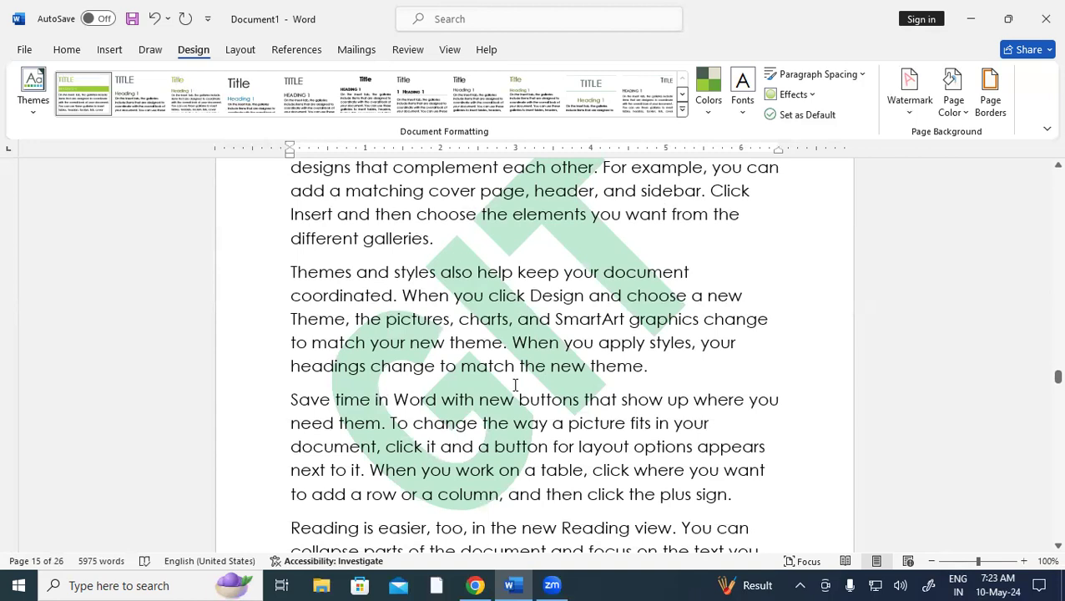
# Change the GIT watermark layout from Diagonal to Horizontal
pyautogui.click(909, 100)
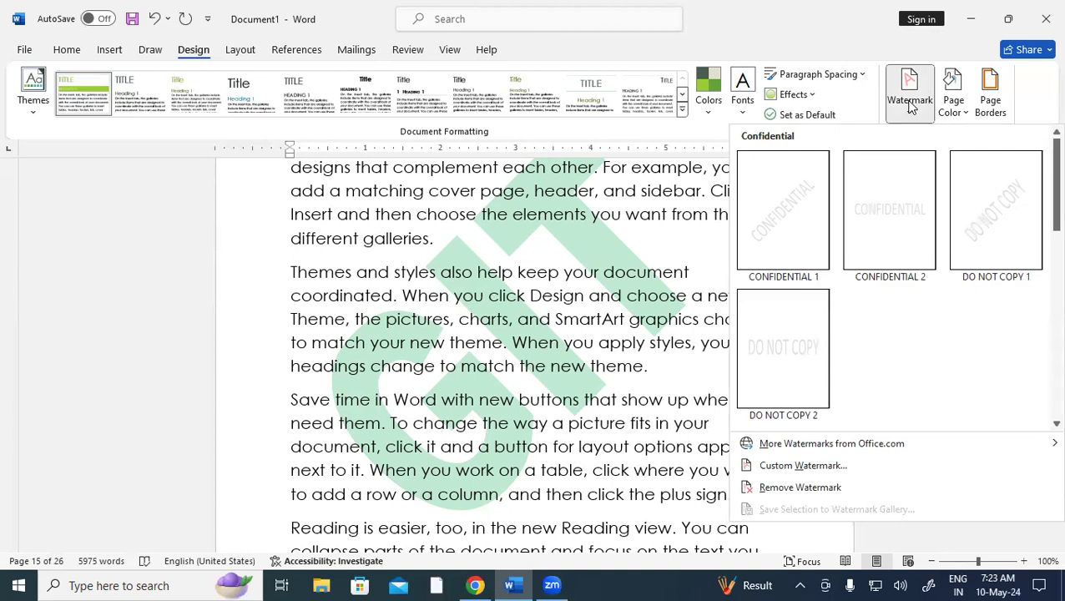
pyautogui.click(803, 466)
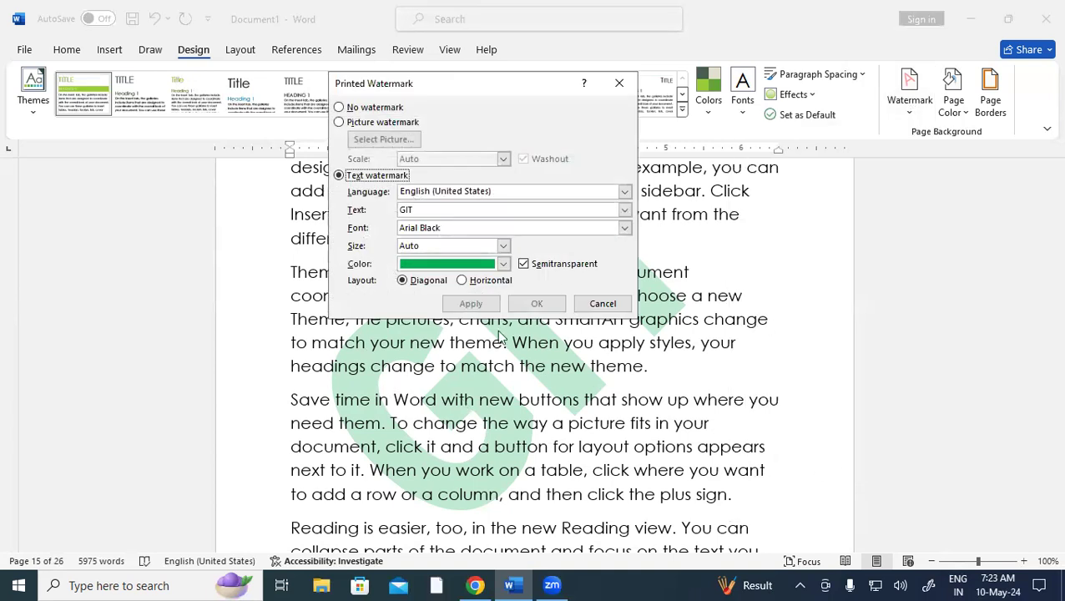
pyautogui.click(472, 281)
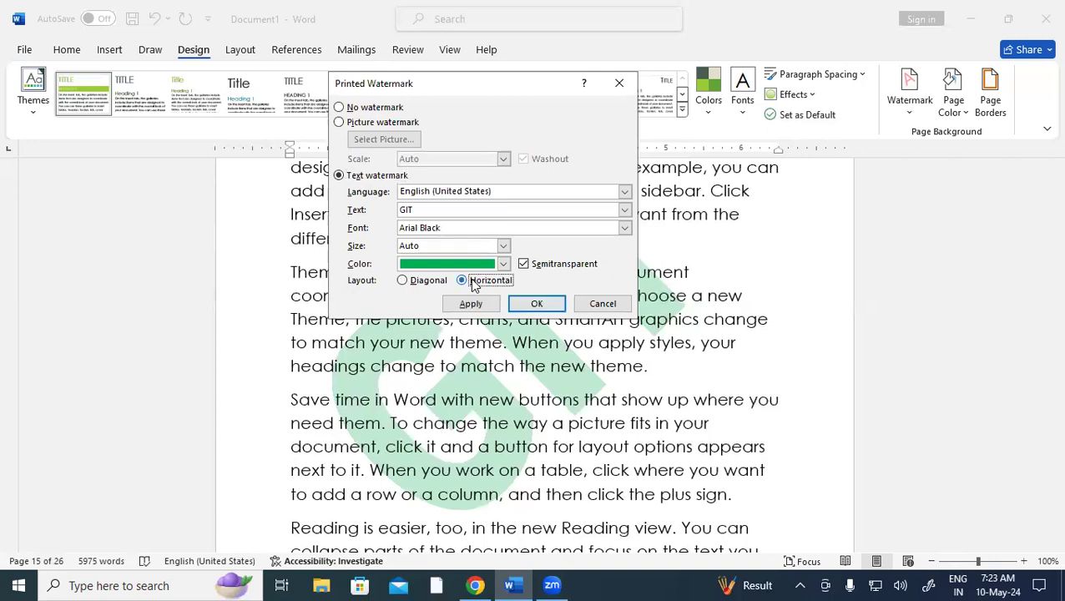
pyautogui.click(539, 303)
pyautogui.scroll(-10, 605, 401)
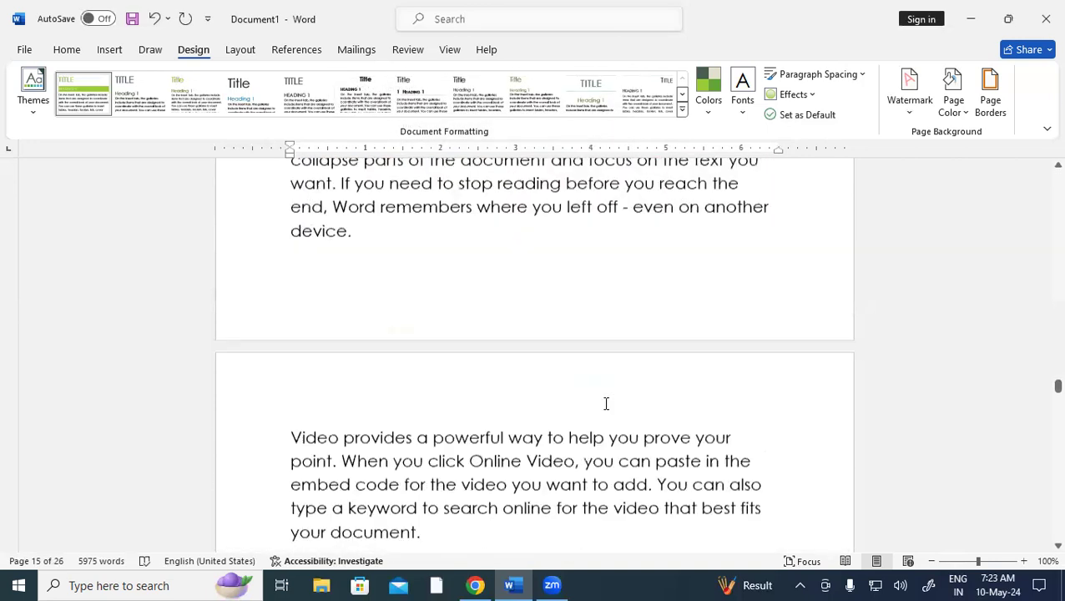
pyautogui.scroll(-5, 606, 401)
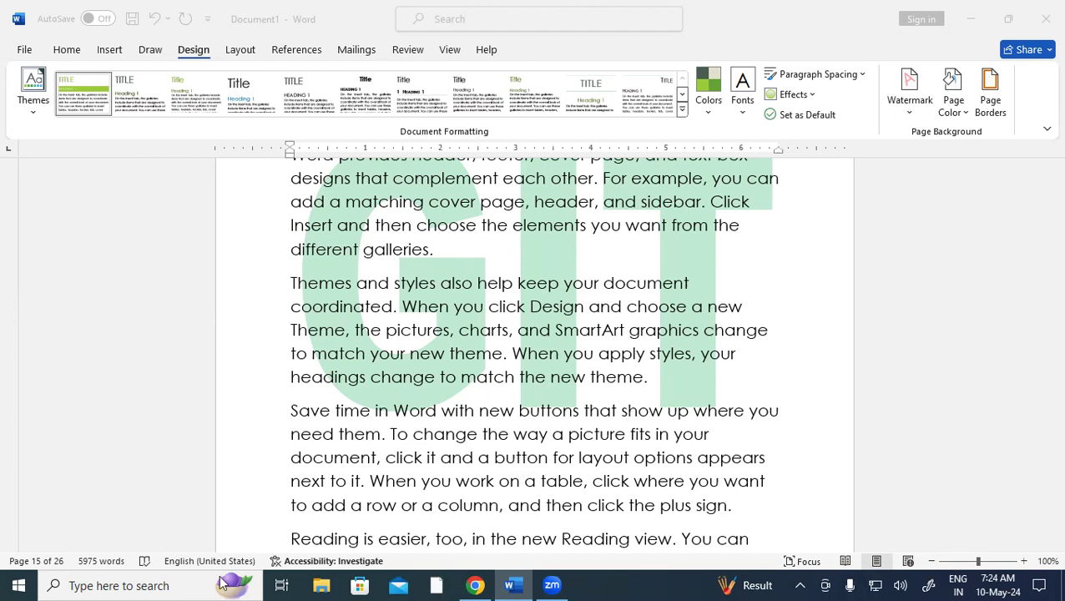
# Delete the green GIT watermark with Remove Watermark
pyautogui.click(899, 112)
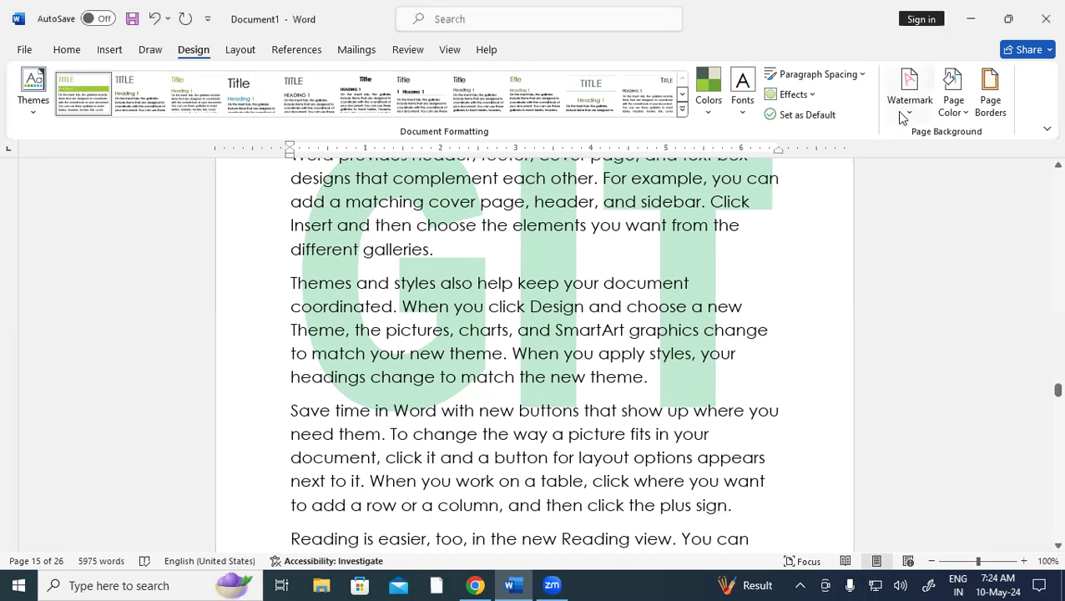
pyautogui.click(920, 110)
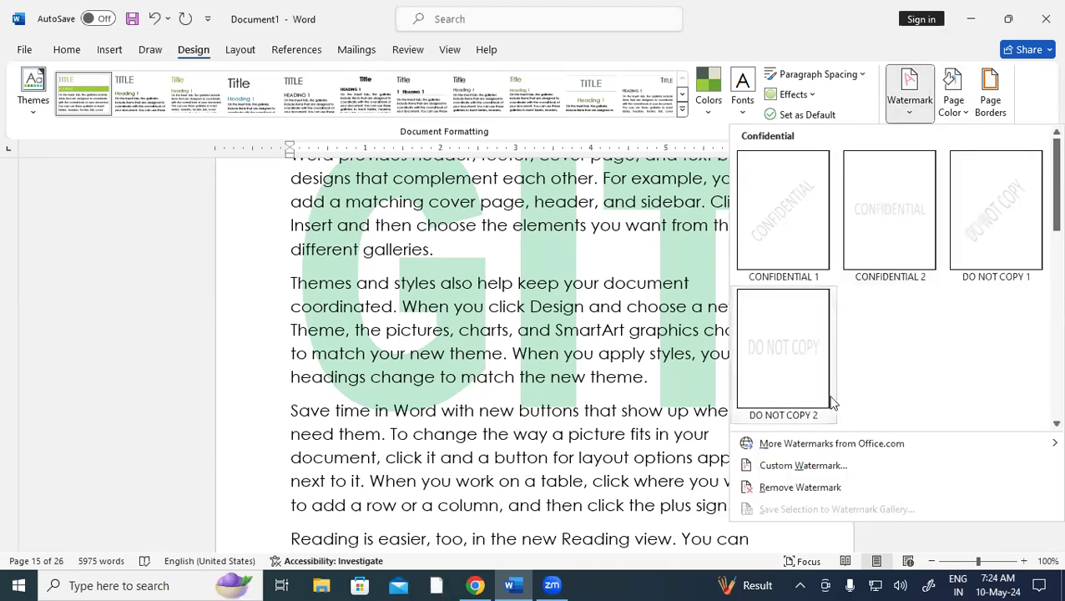
pyautogui.click(819, 490)
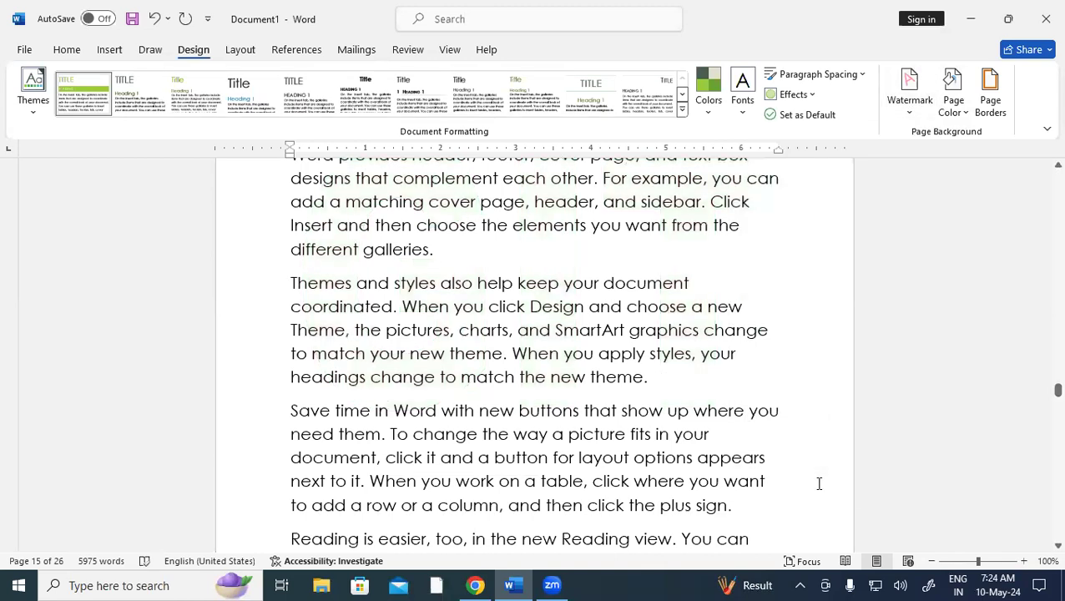
pyautogui.scroll(-10, 537, 363)
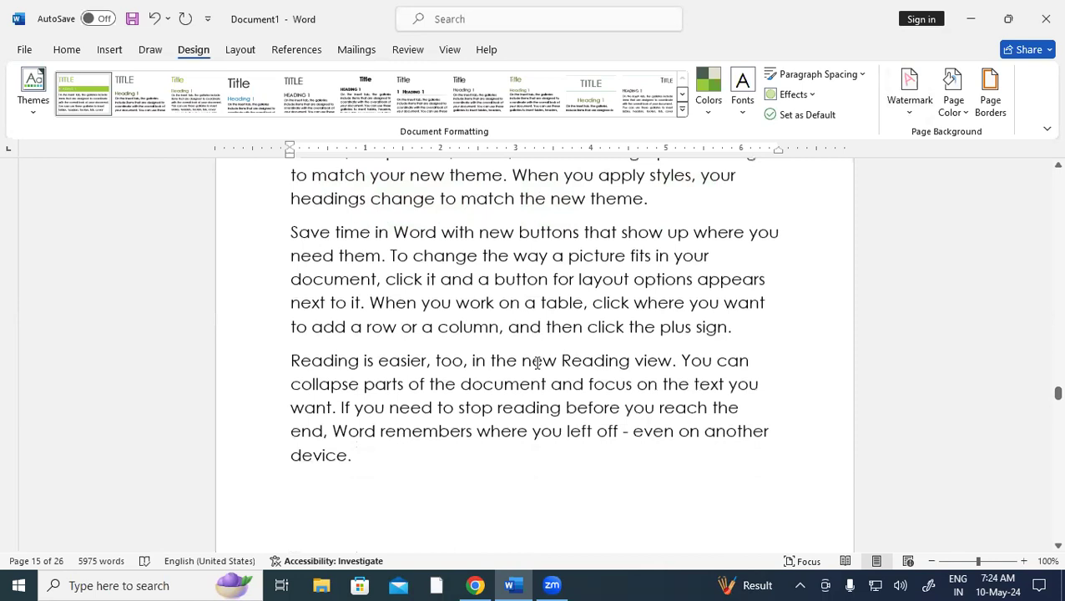
pyautogui.scroll(-1, 538, 363)
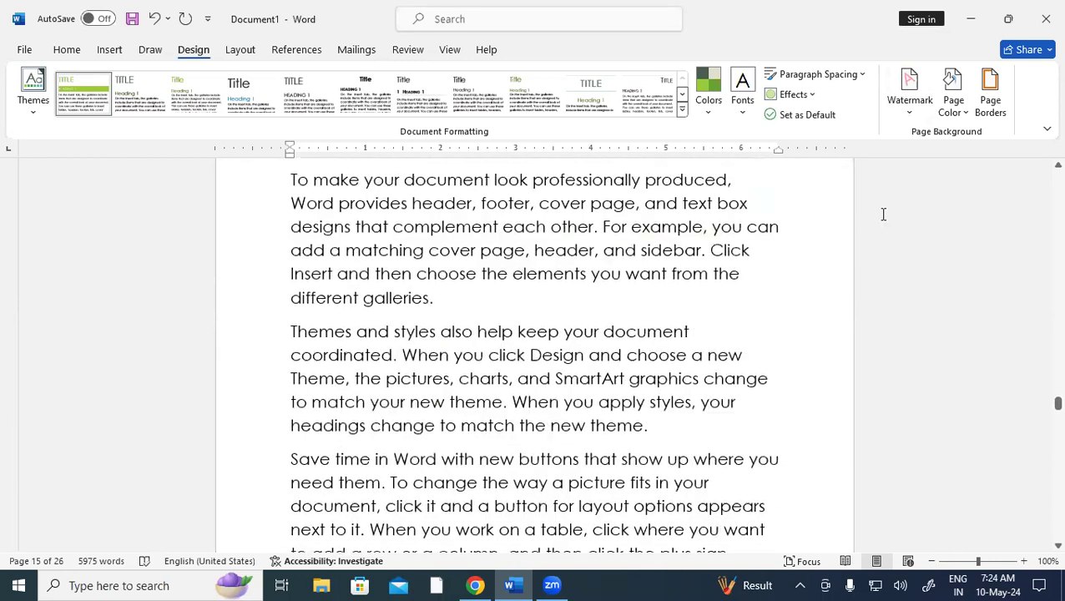
pyautogui.scroll(8, 587, 313)
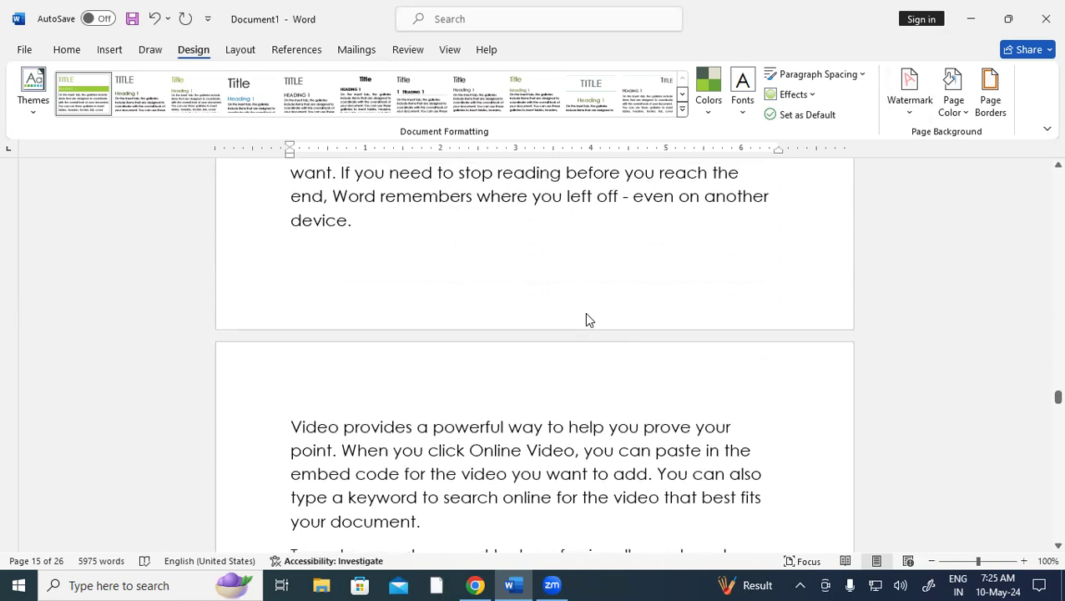
# Set Page Color to a light green theme swatch for every page
pyautogui.click(954, 107)
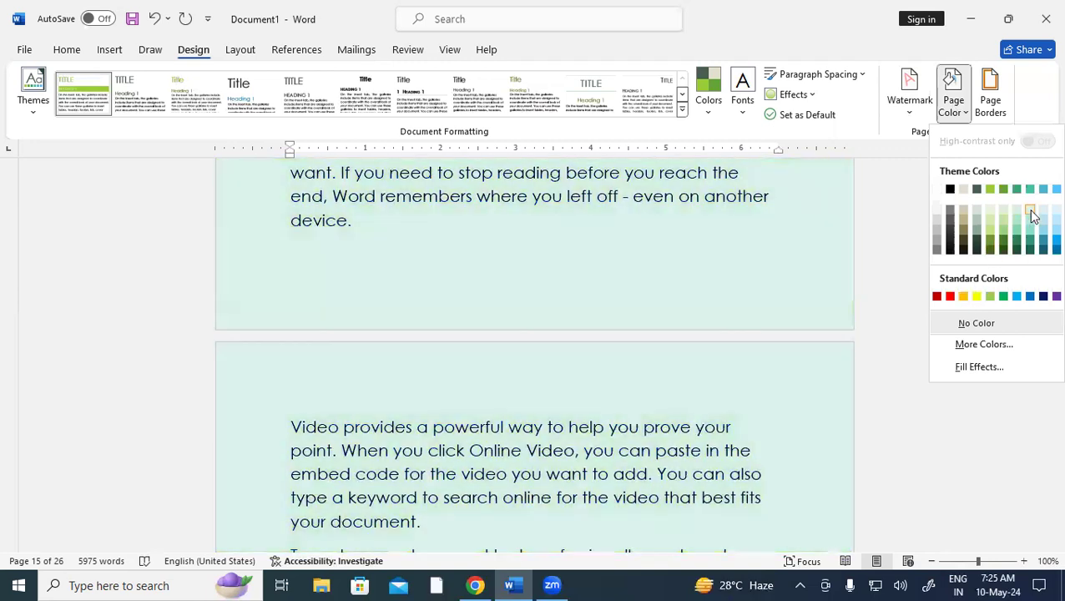
pyautogui.click(1029, 209)
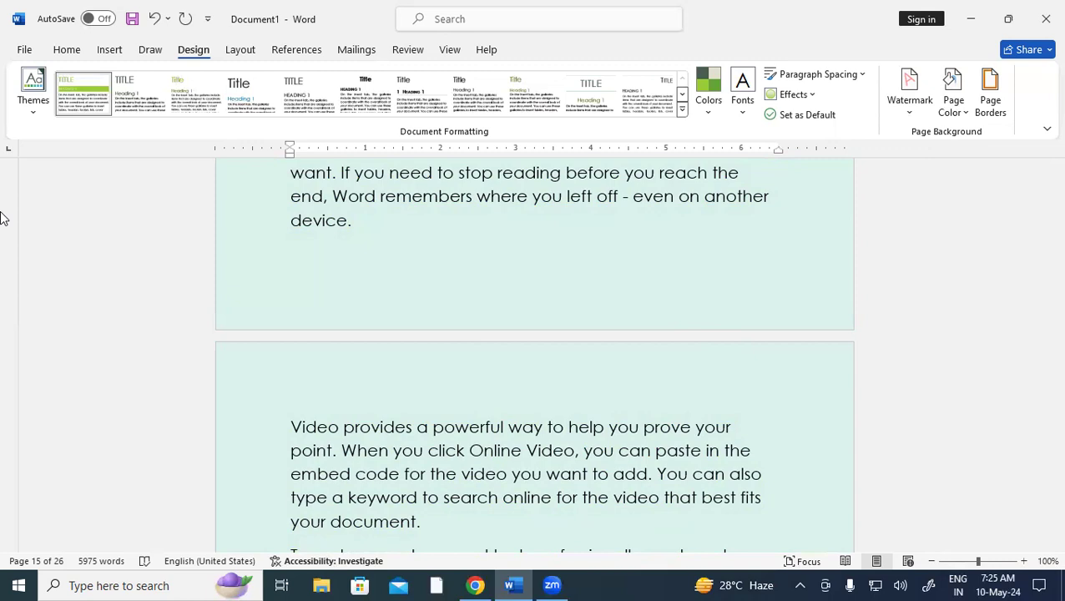
# Use Alt, G, P, C to switch the page colour from light green to a light blue swatch
pyautogui.press('alt')
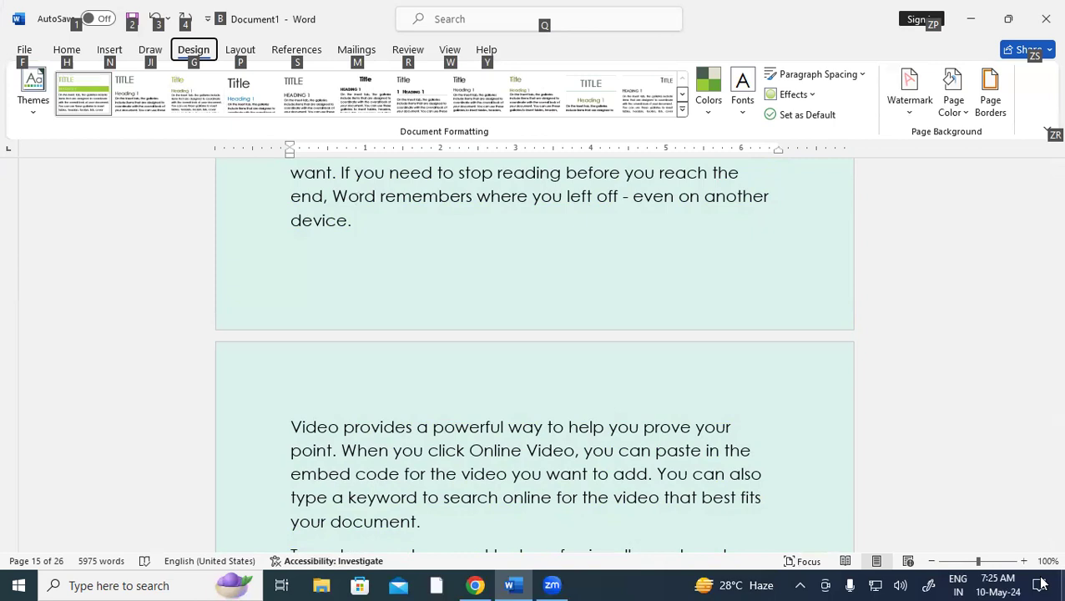
pyautogui.press('g')
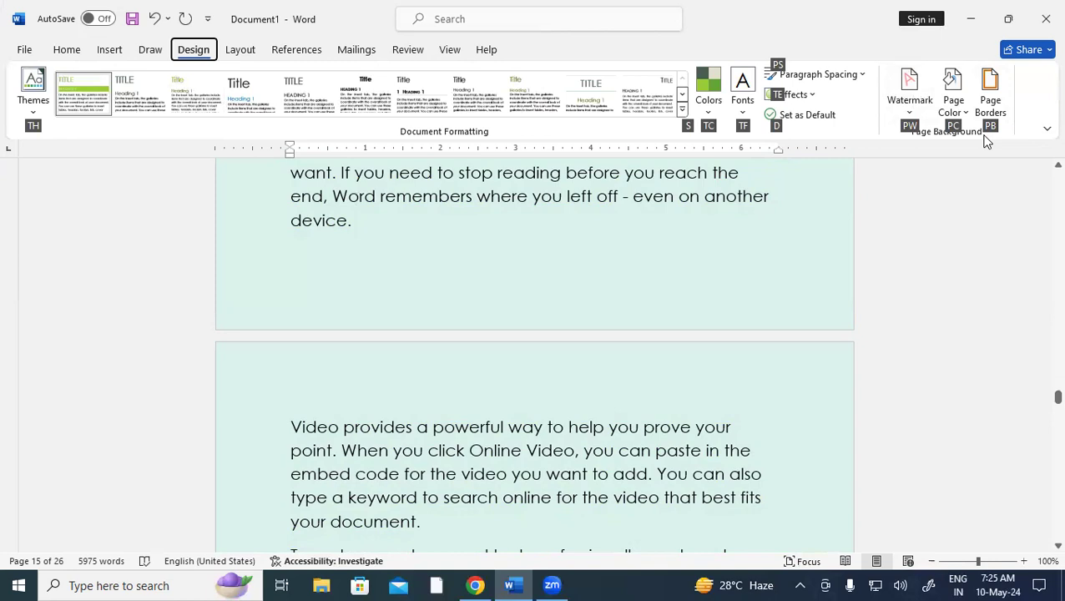
pyautogui.press('p')
pyautogui.press('c')
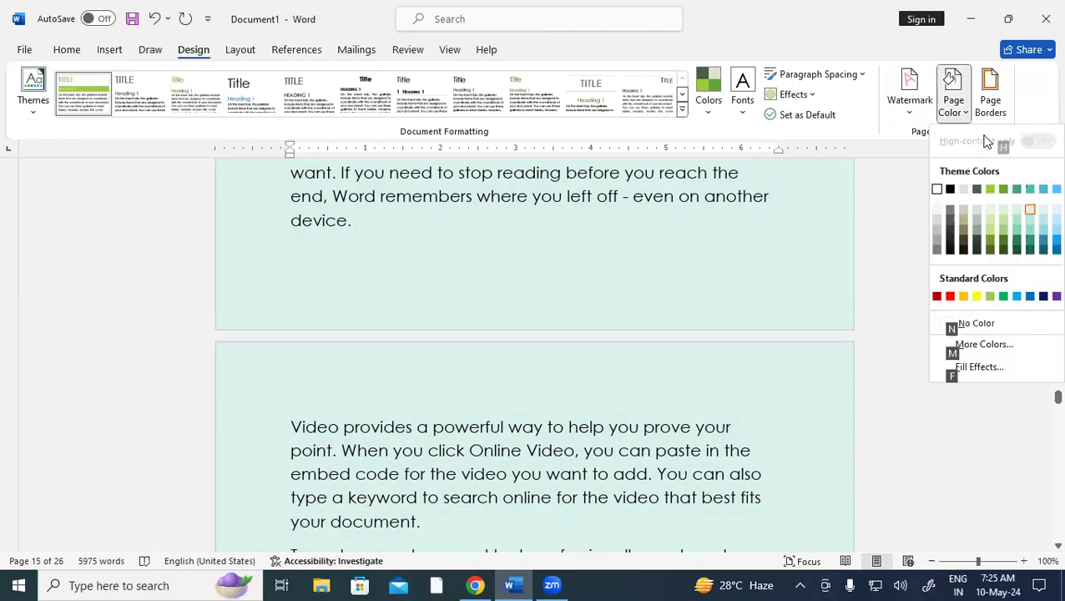
pyautogui.press('Down')
pyautogui.press('Down')
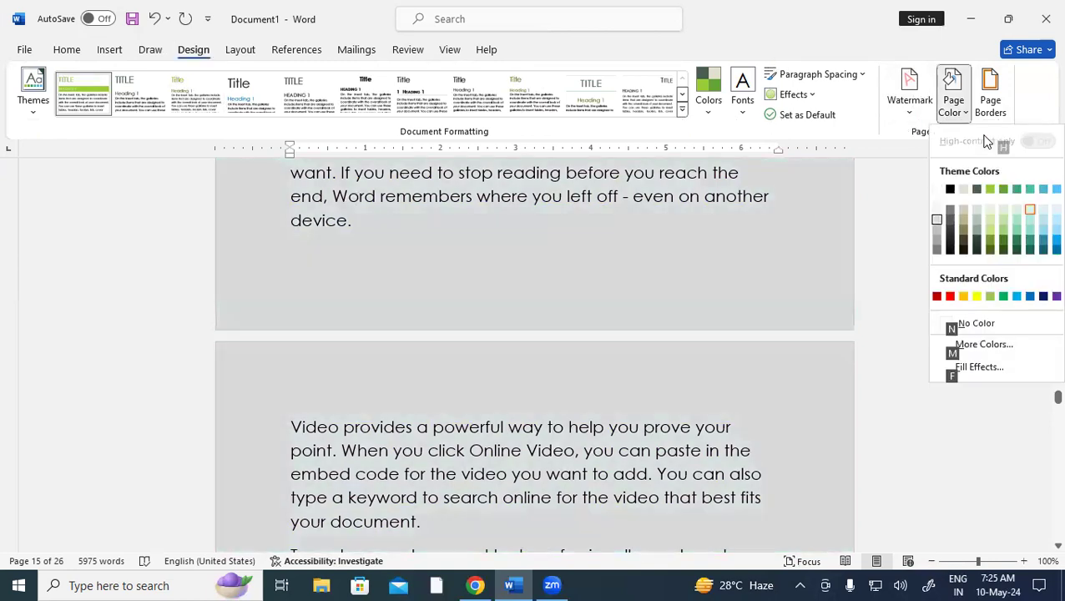
pyautogui.press('Right')
pyautogui.press('Right')
pyautogui.press('Right')
pyautogui.press('Right')
pyautogui.press('Right')
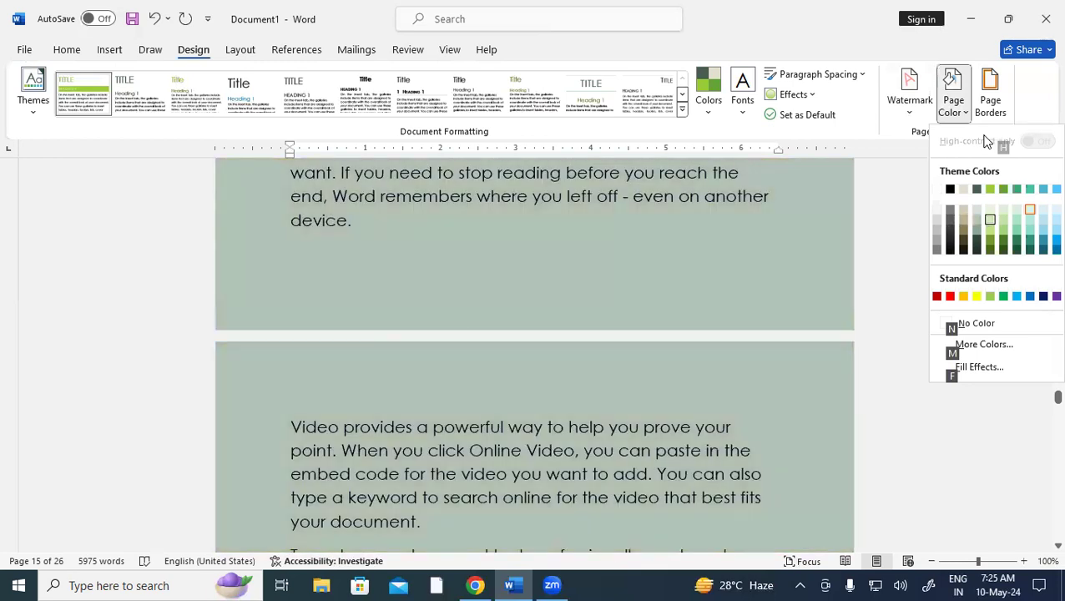
pyautogui.press('Right')
pyautogui.press('Right')
pyautogui.press('Right')
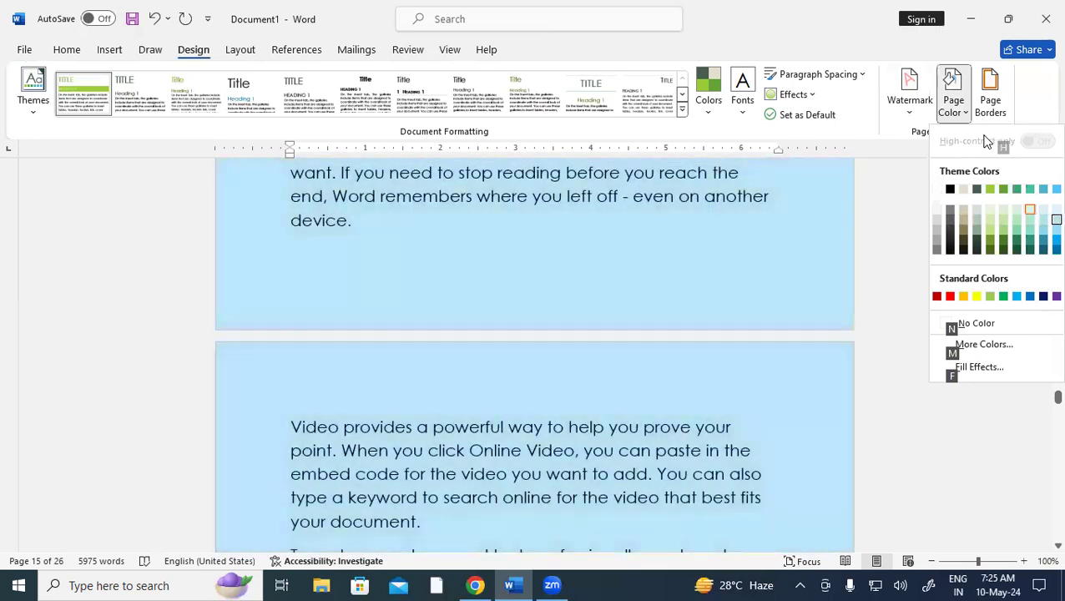
pyautogui.press('Return')
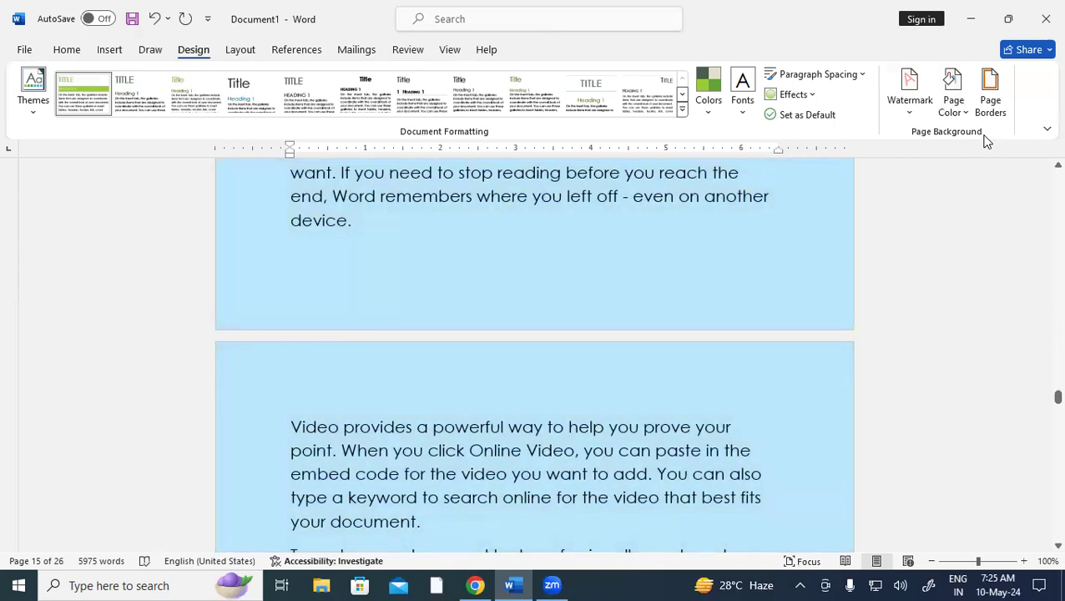
pyautogui.scroll(10, 449, 291)
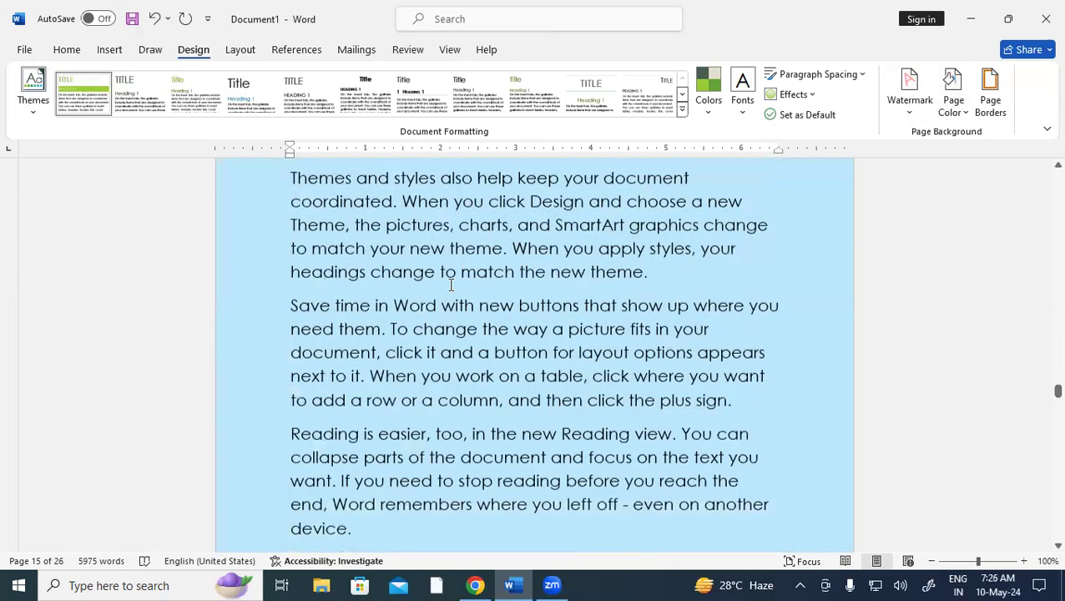
pyautogui.scroll(8, 451, 285)
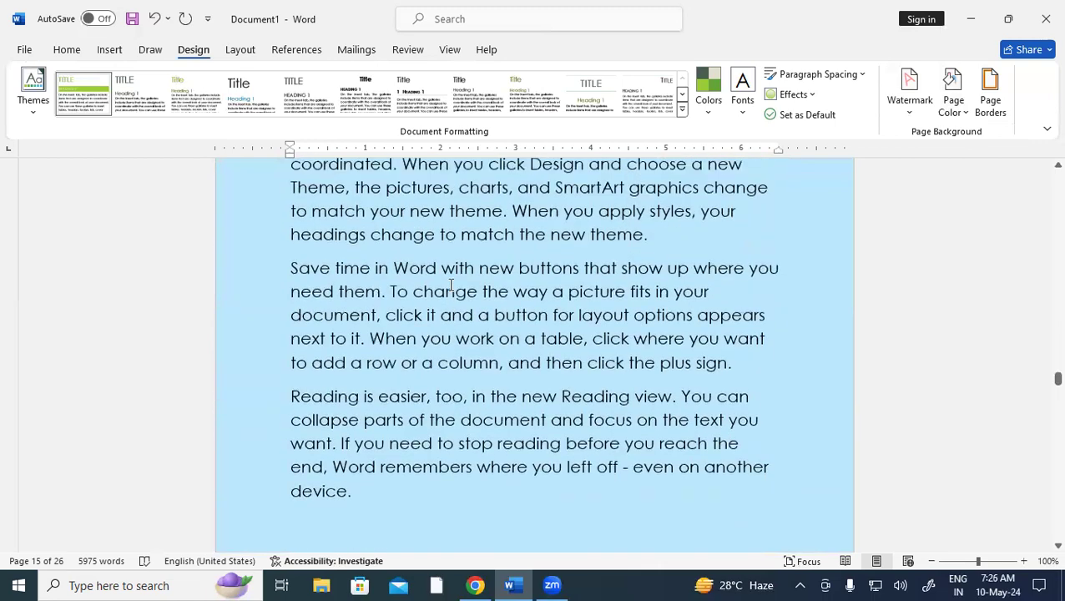
pyautogui.scroll(-1, 451, 282)
pyautogui.scroll(-4, 451, 283)
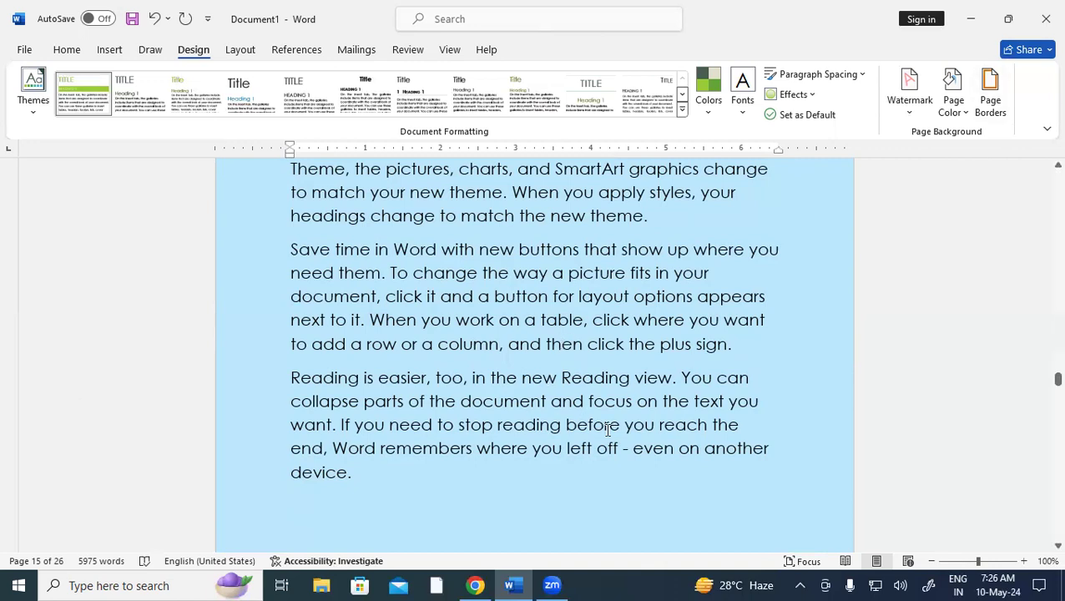
# Apply a two-colour horizontal gradient fill, Color 1 red and Color 2 yellow, to the pages
pyautogui.click(955, 112)
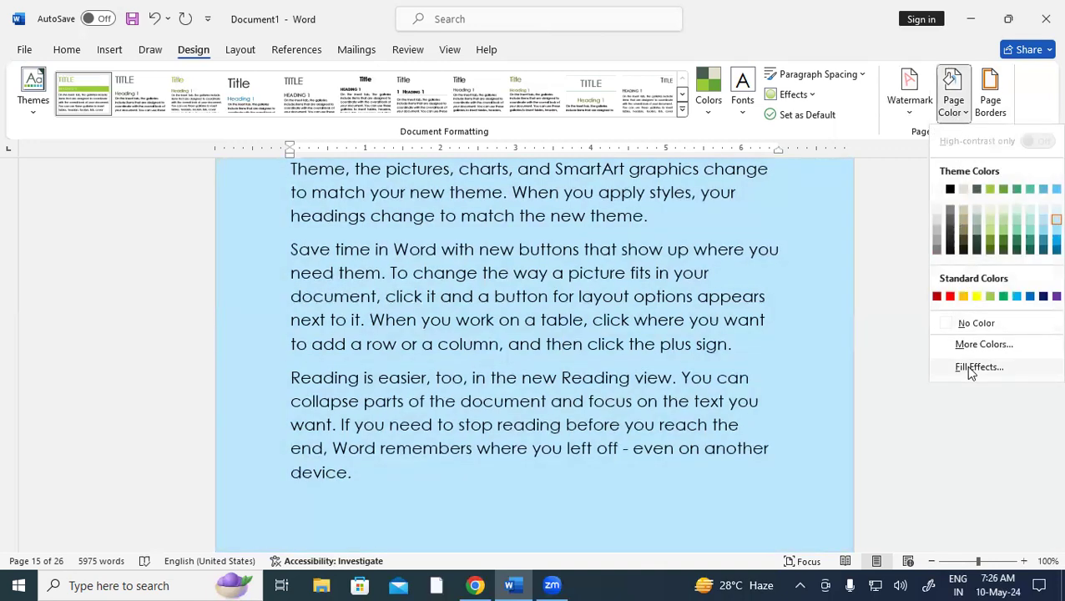
pyautogui.click(967, 367)
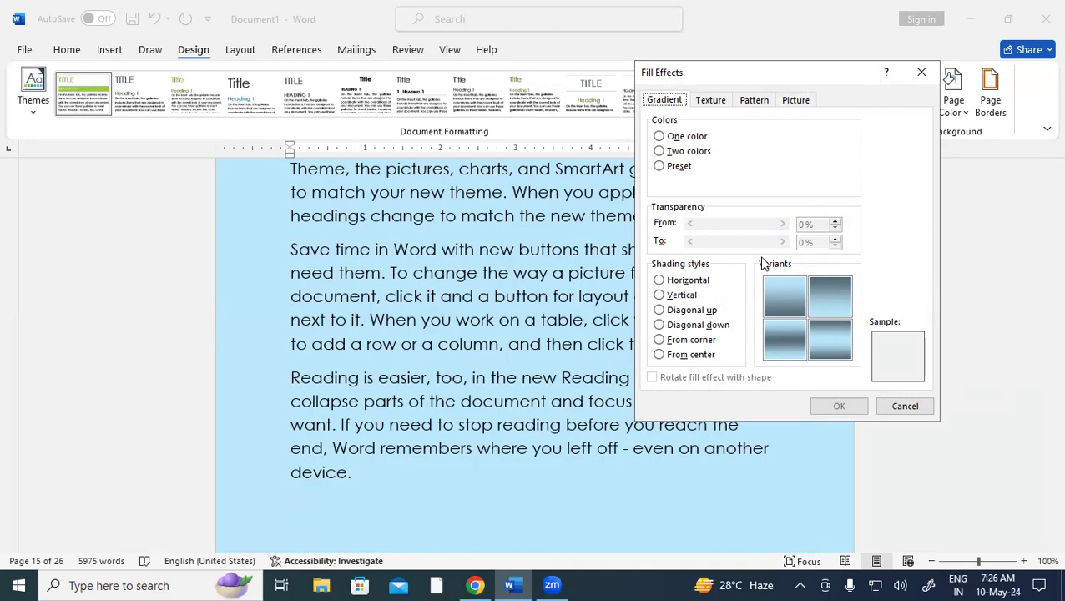
pyautogui.click(688, 156)
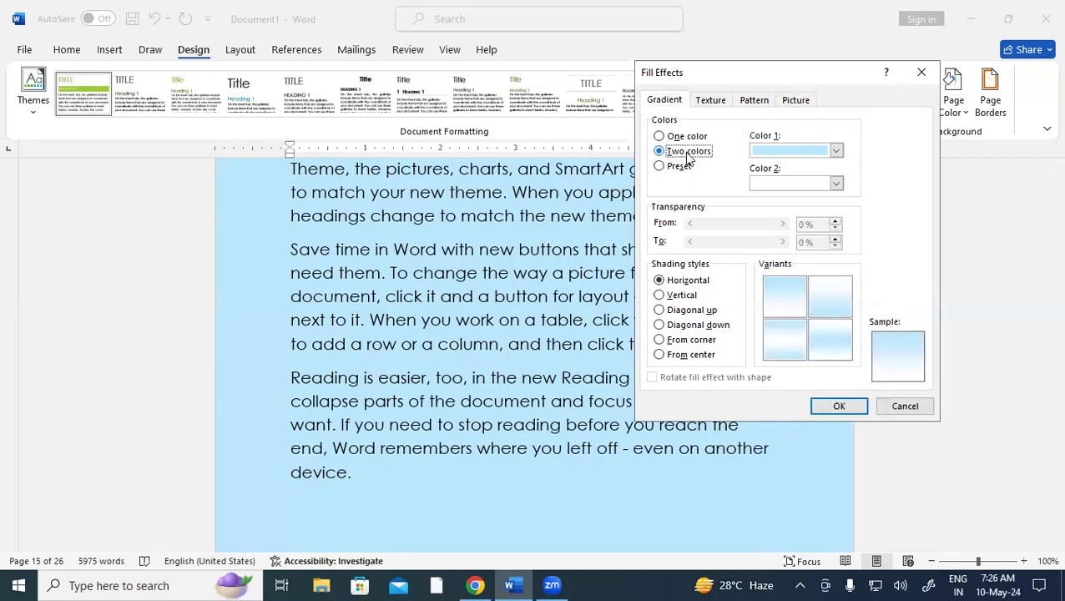
pyautogui.click(836, 152)
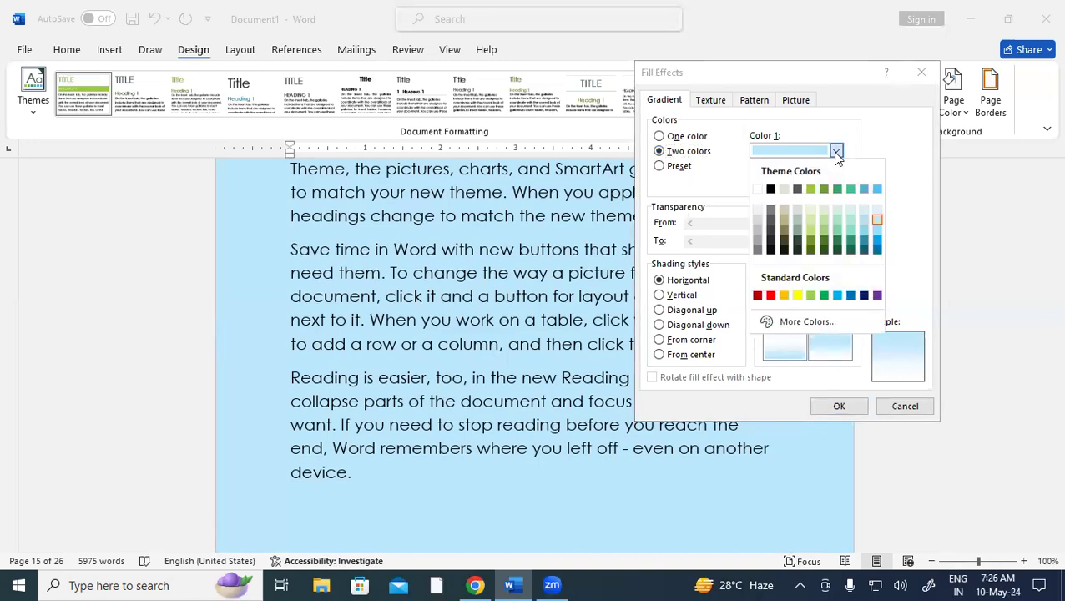
pyautogui.click(770, 295)
pyautogui.click(837, 184)
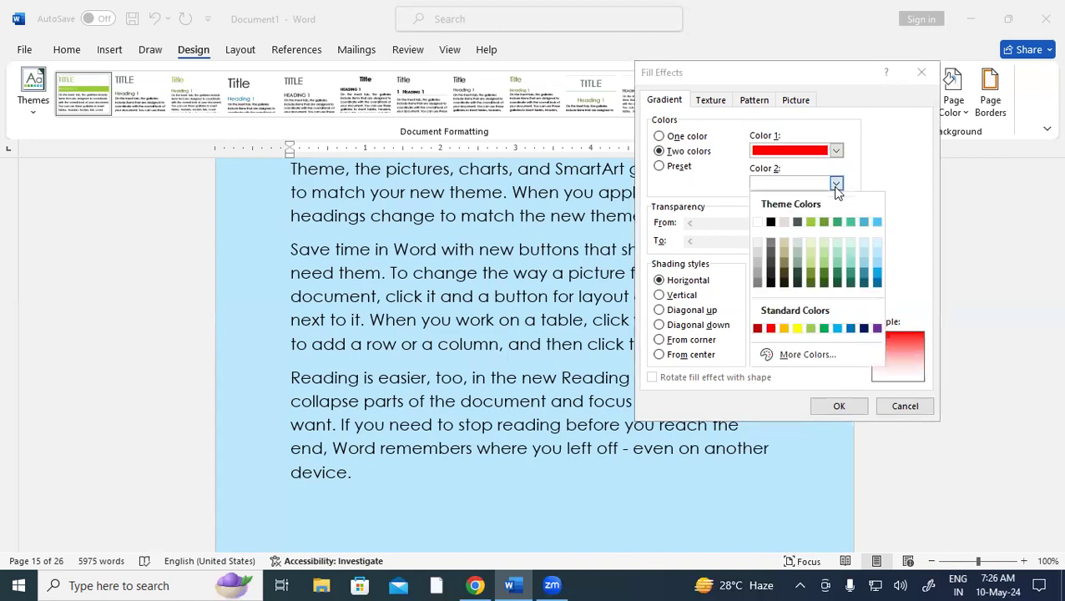
pyautogui.click(797, 328)
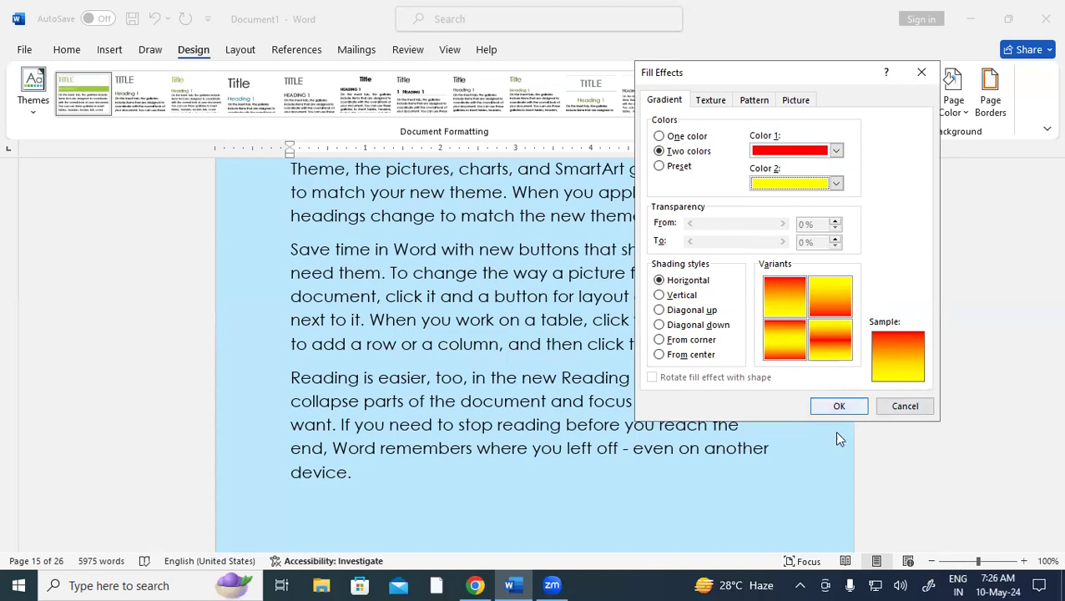
pyautogui.click(840, 407)
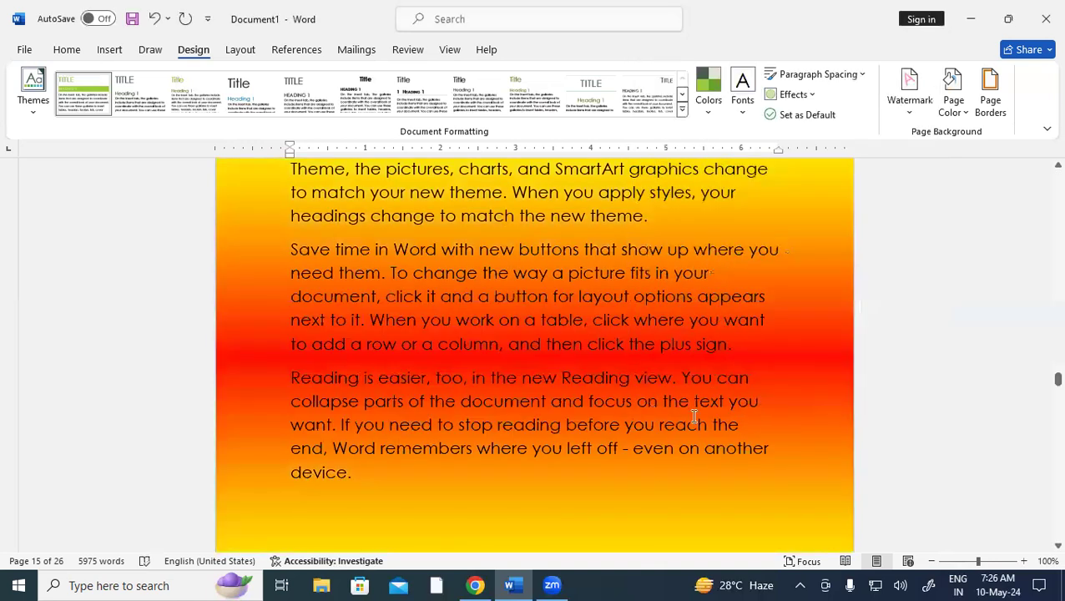
pyautogui.scroll(-1, 692, 420)
pyautogui.scroll(-12, 692, 419)
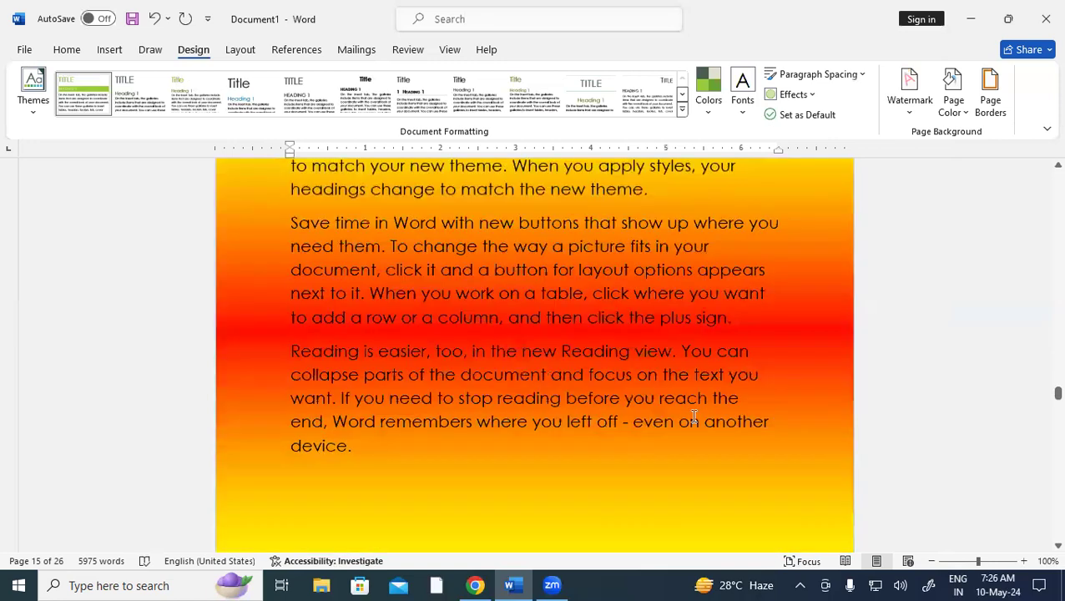
pyautogui.scroll(-12, 693, 416)
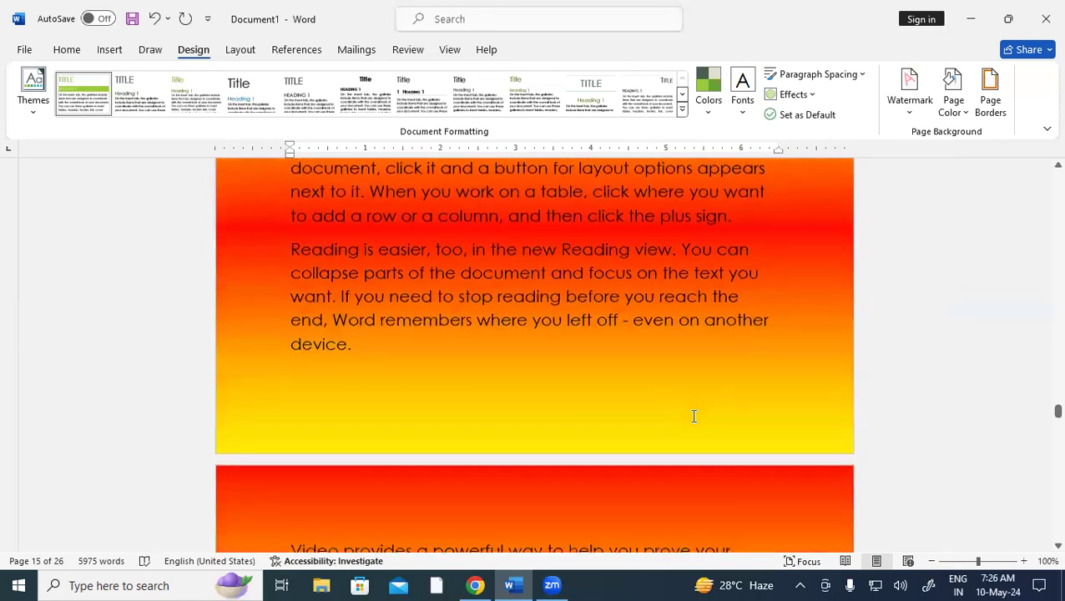
pyautogui.scroll(-3, 694, 416)
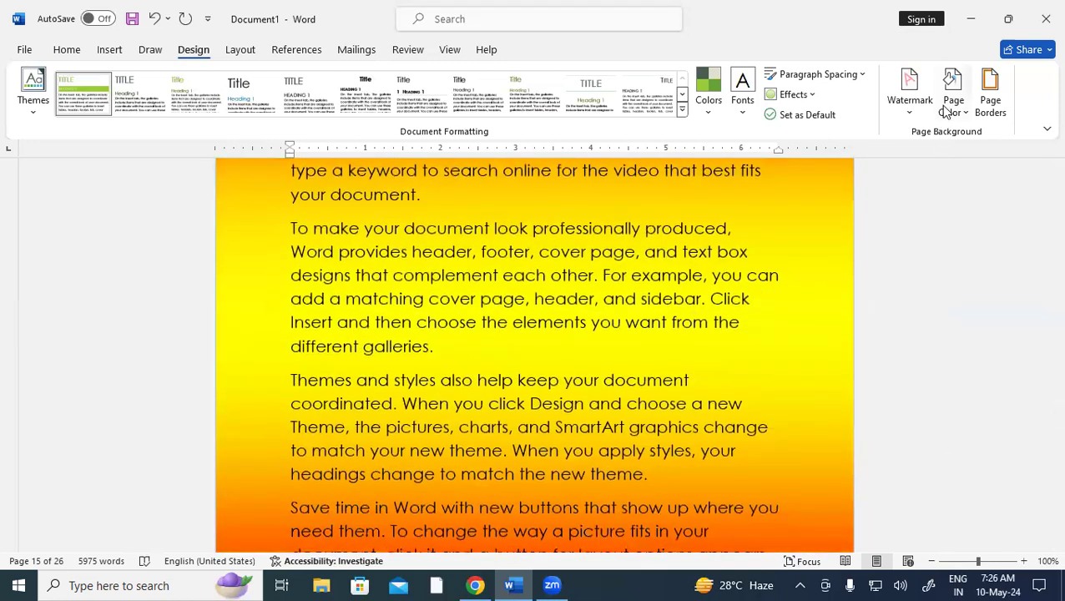
pyautogui.click(948, 107)
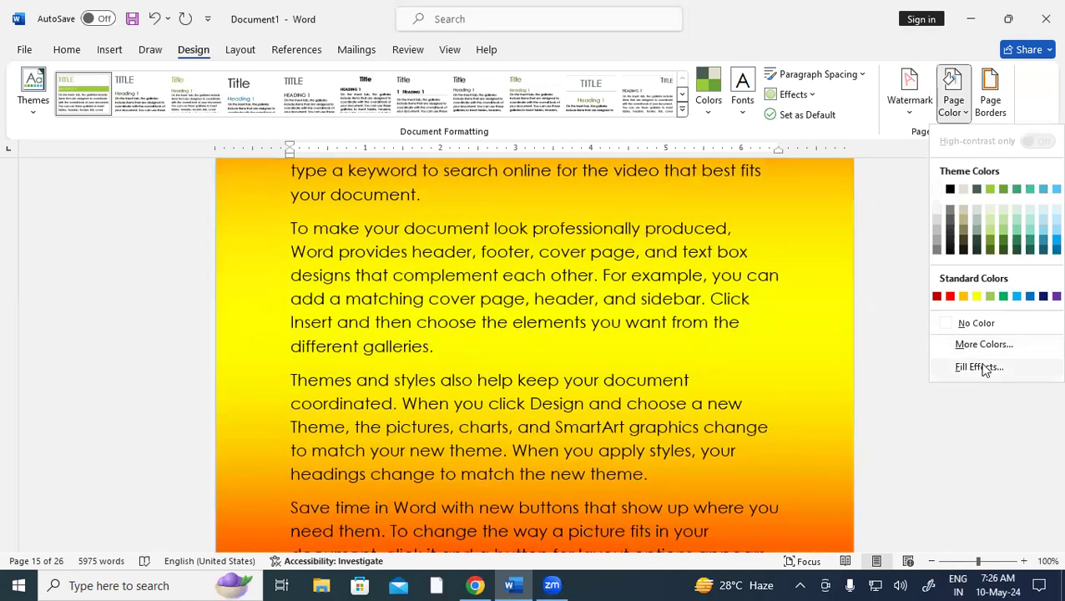
# Set the gradient's Color 1 to orange and Color 2 to dark green
pyautogui.click(983, 368)
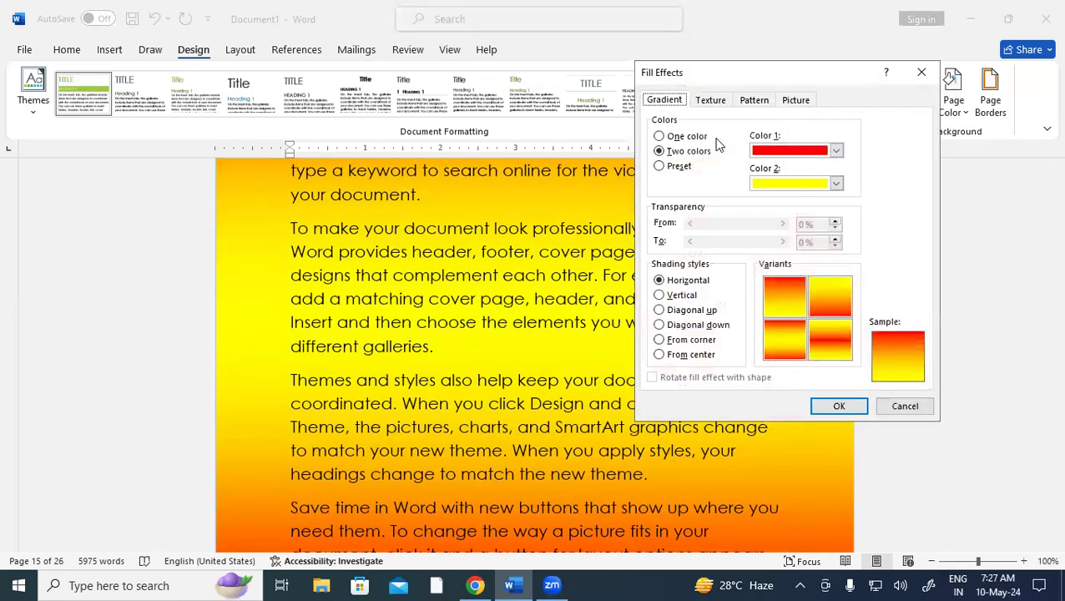
pyautogui.click(836, 183)
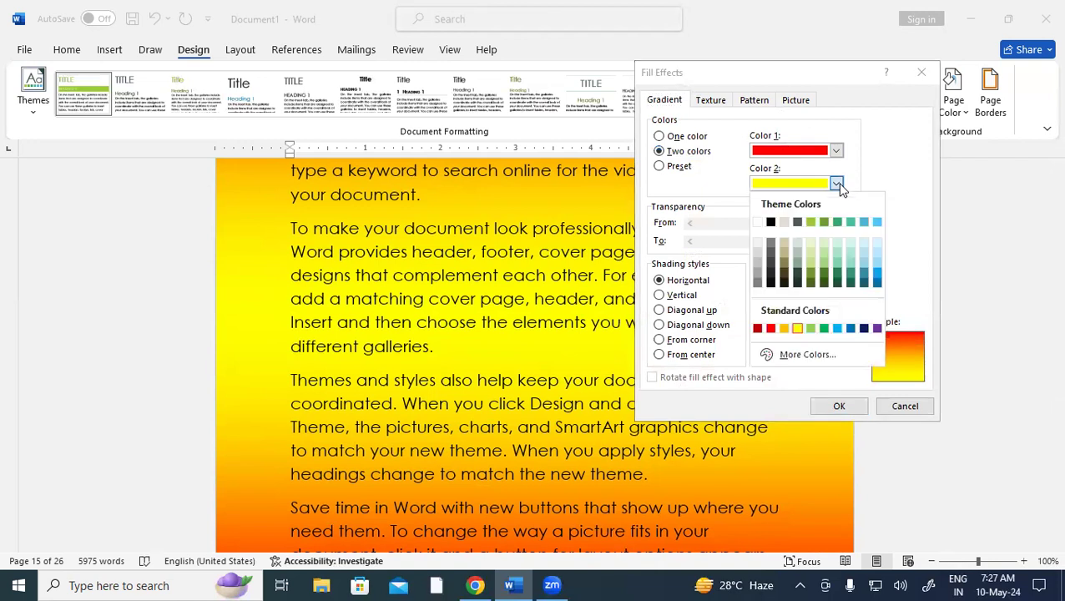
pyautogui.click(821, 261)
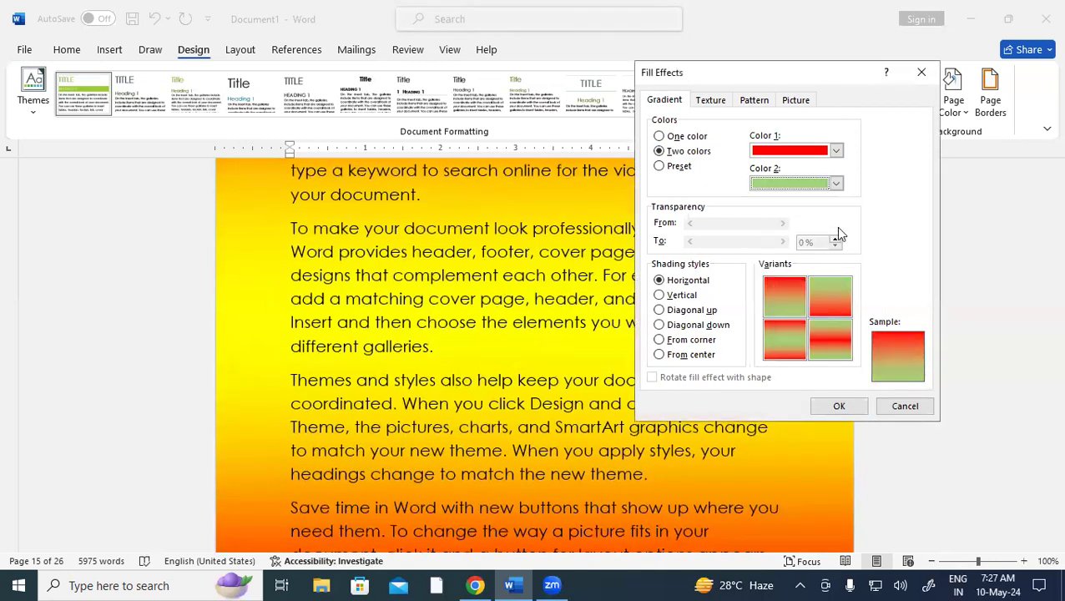
pyautogui.click(837, 150)
pyautogui.click(770, 191)
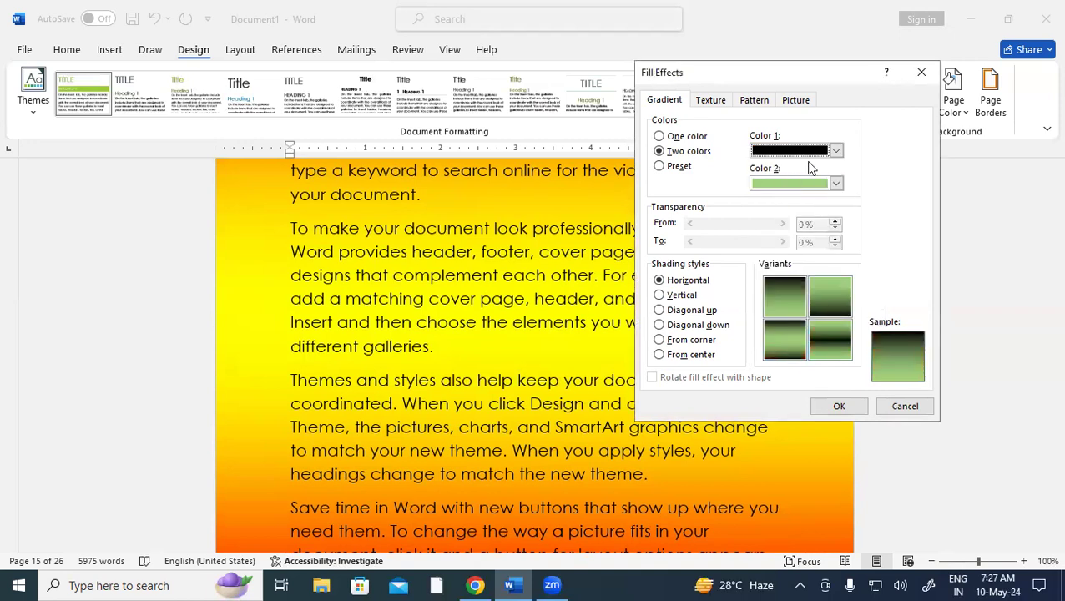
pyautogui.click(836, 150)
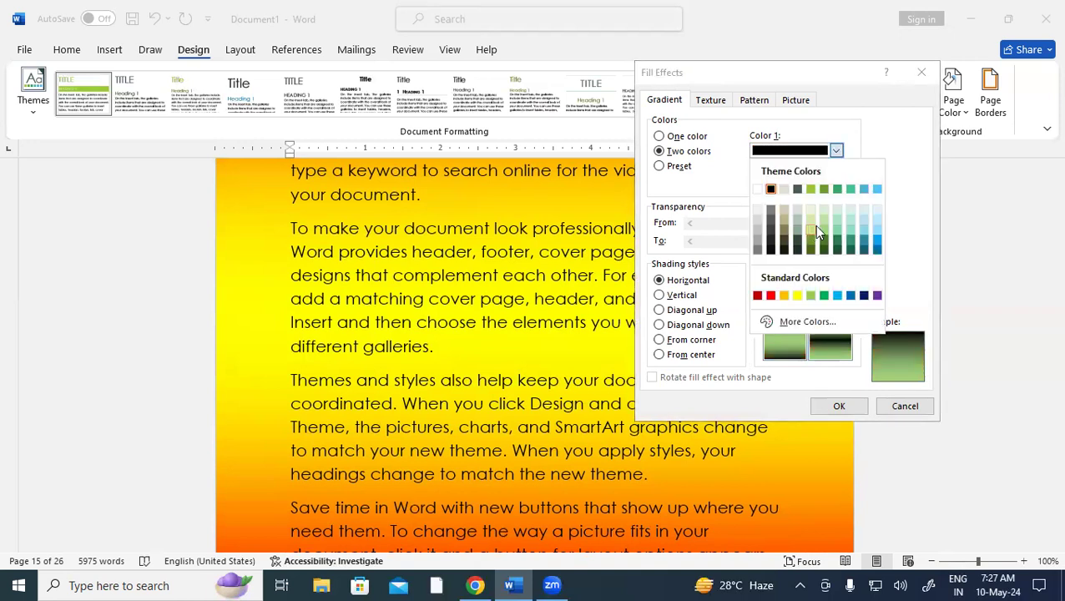
pyautogui.click(851, 242)
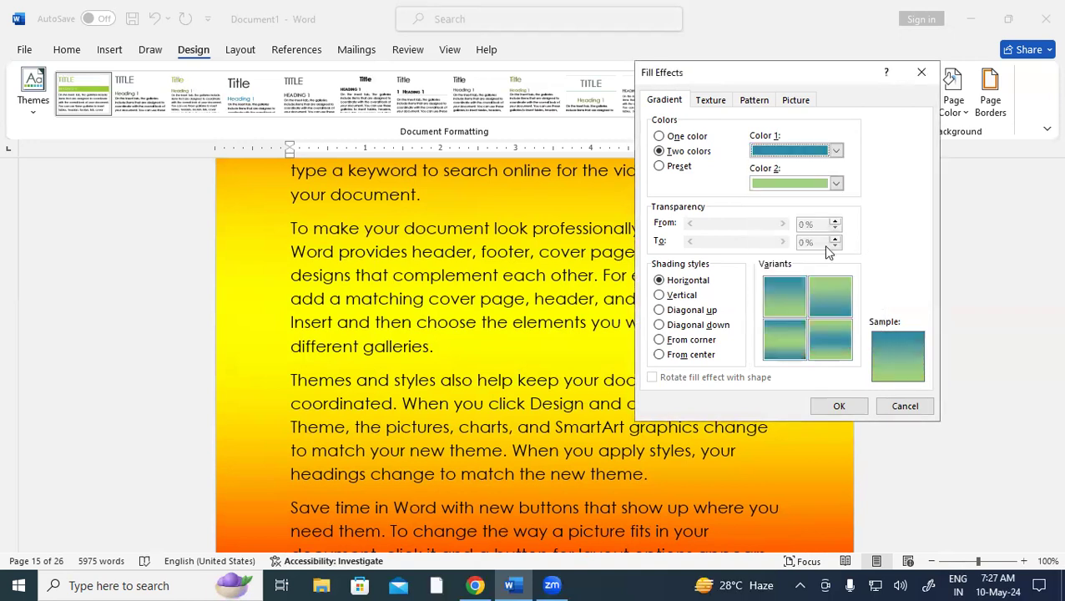
pyautogui.click(836, 183)
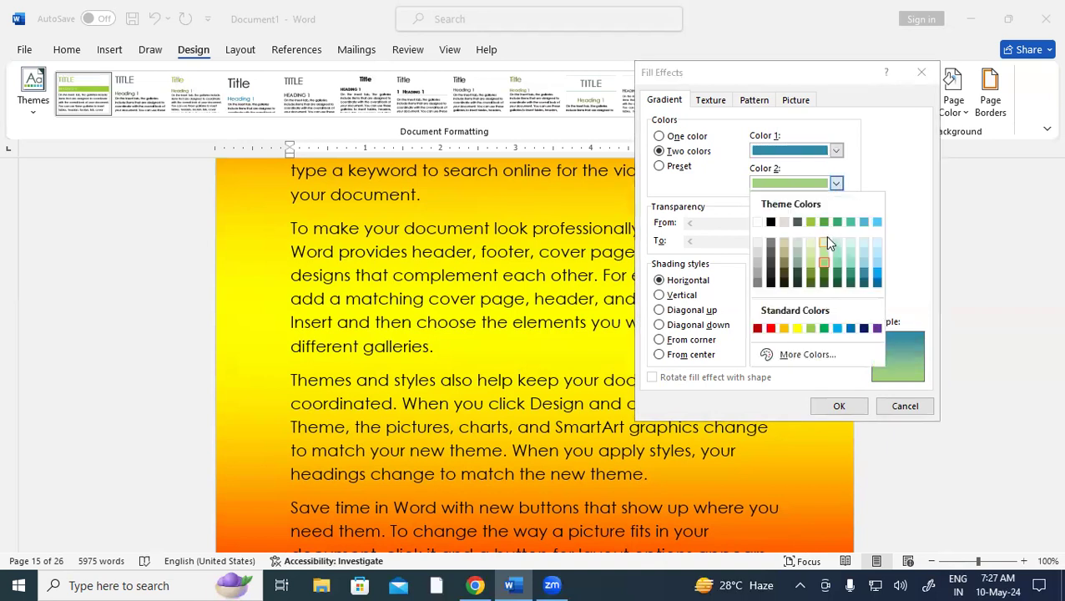
pyautogui.click(837, 147)
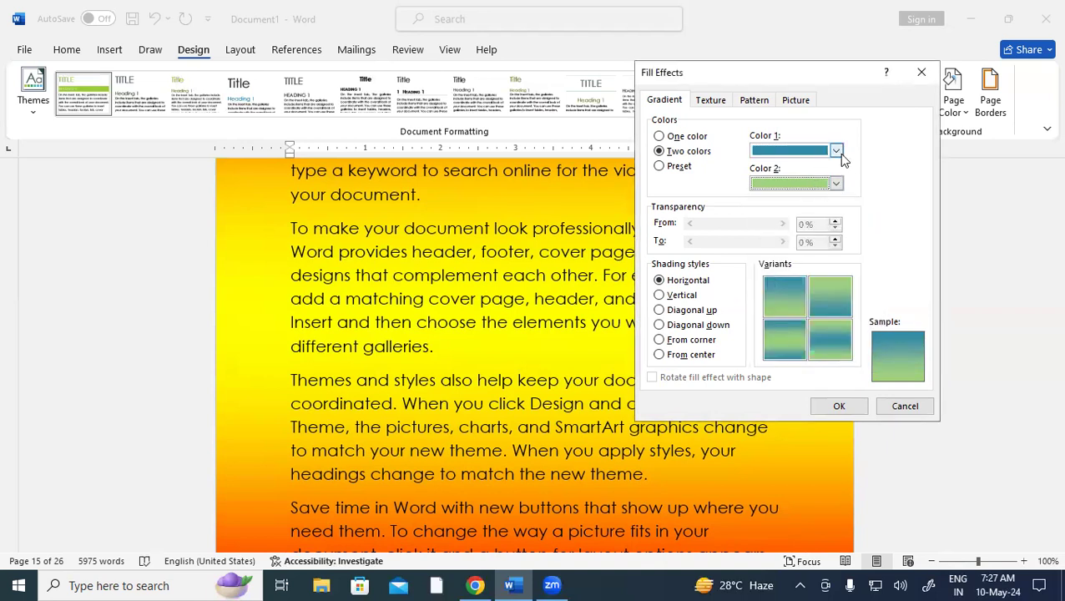
pyautogui.click(836, 151)
pyautogui.click(785, 295)
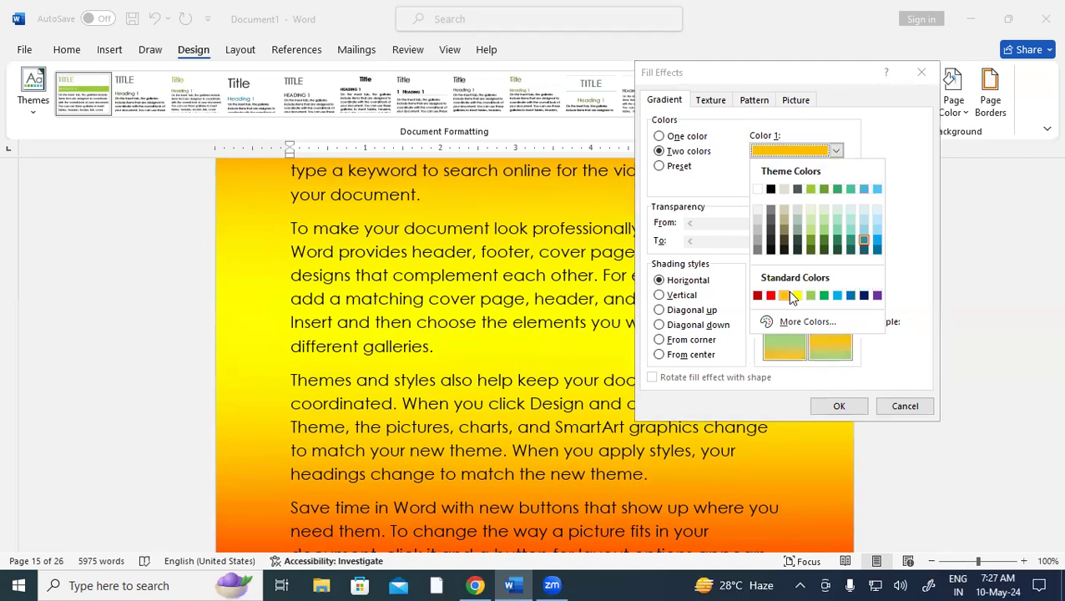
pyautogui.click(837, 184)
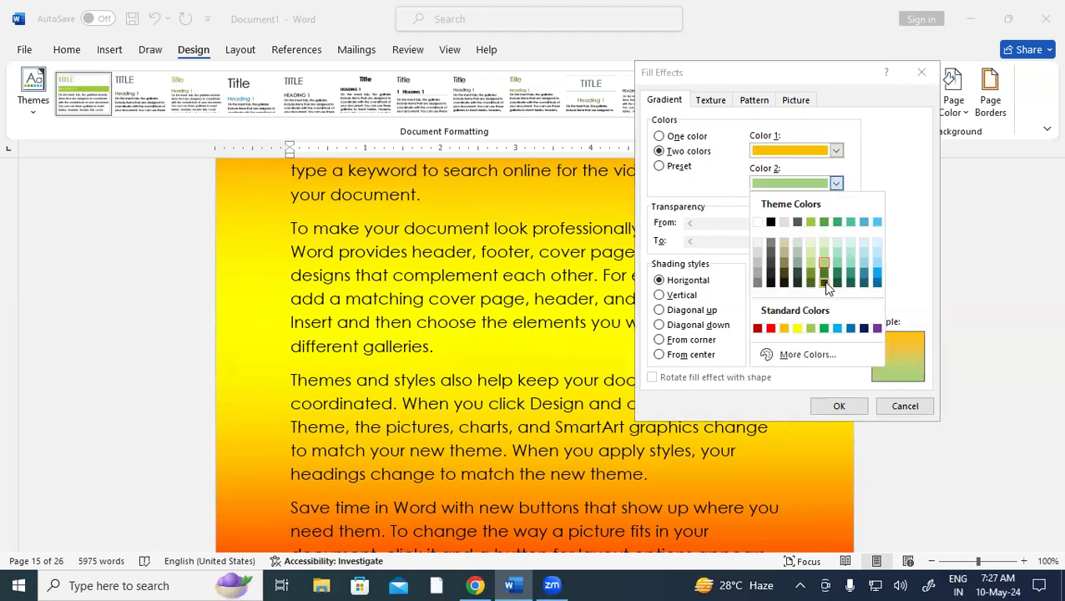
pyautogui.click(820, 272)
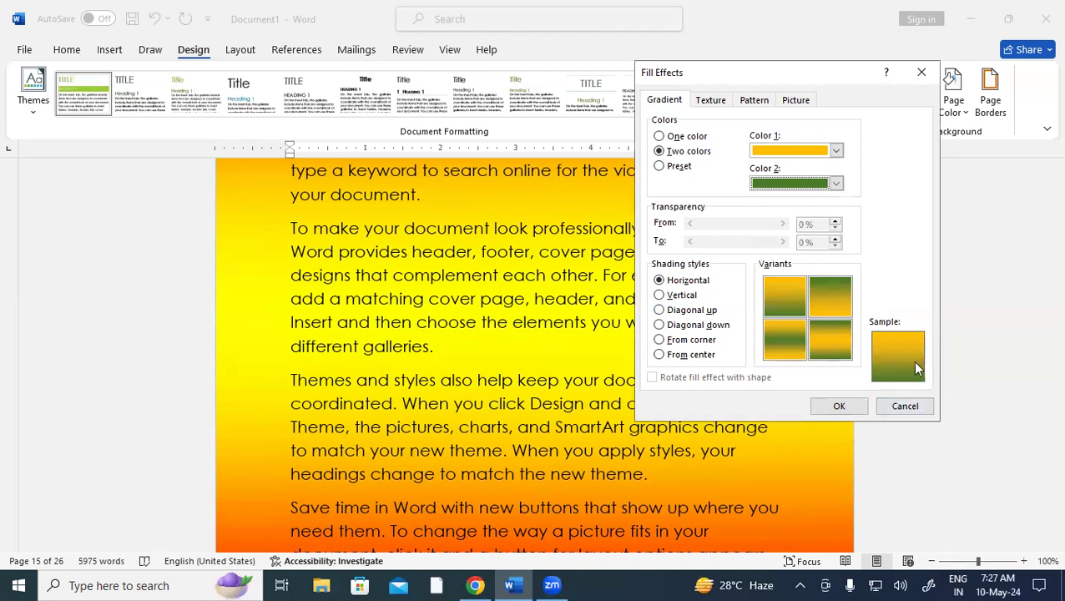
# Choose Diagonal down shading and apply the orange-green gradient to the pages
pyautogui.click(692, 296)
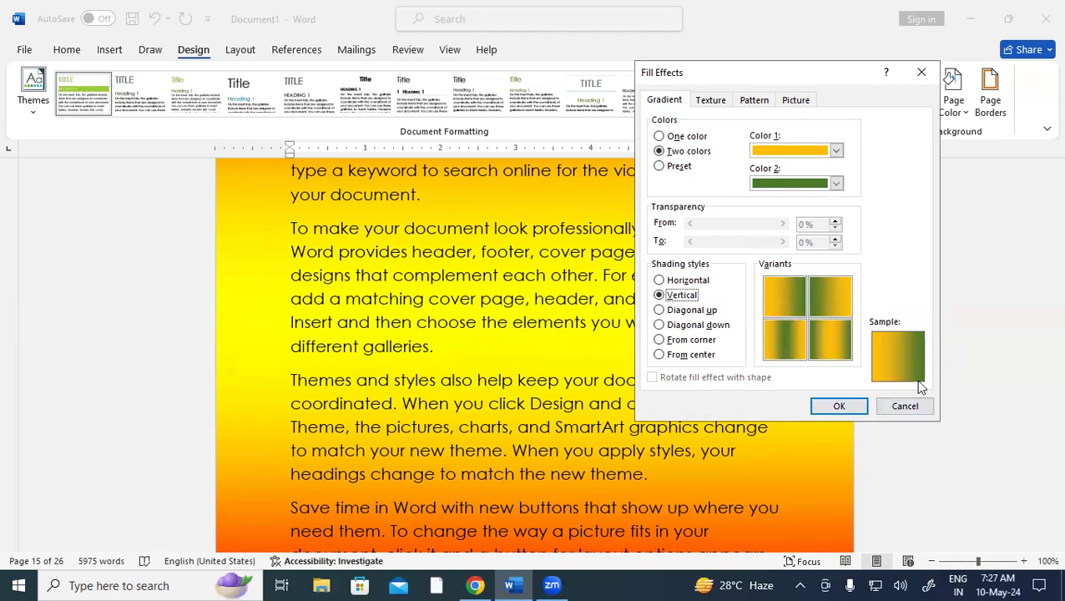
pyautogui.click(700, 311)
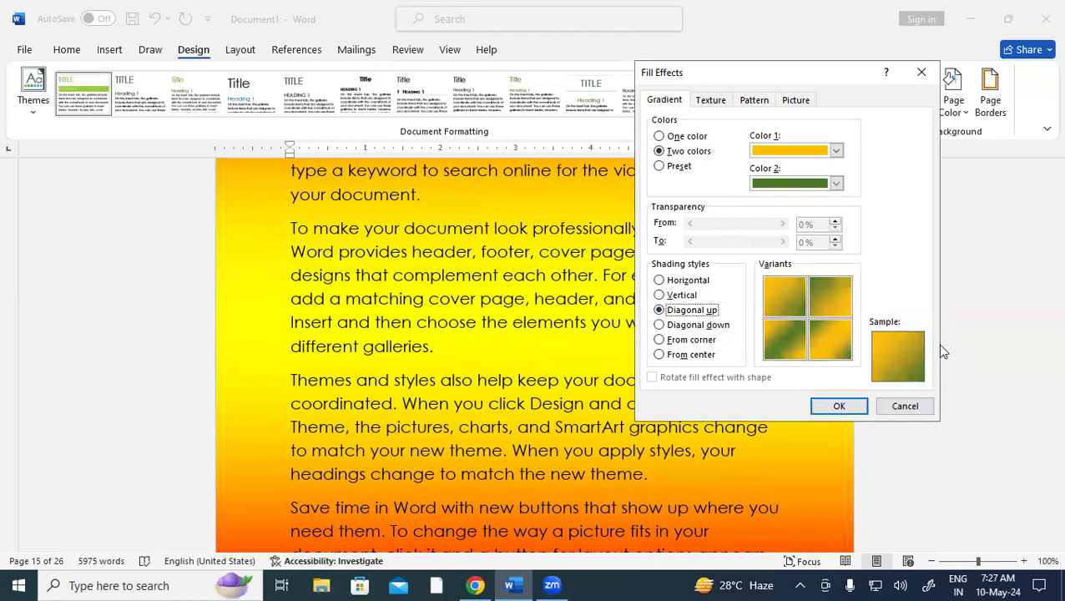
pyautogui.click(698, 326)
pyautogui.click(692, 340)
pyautogui.click(695, 357)
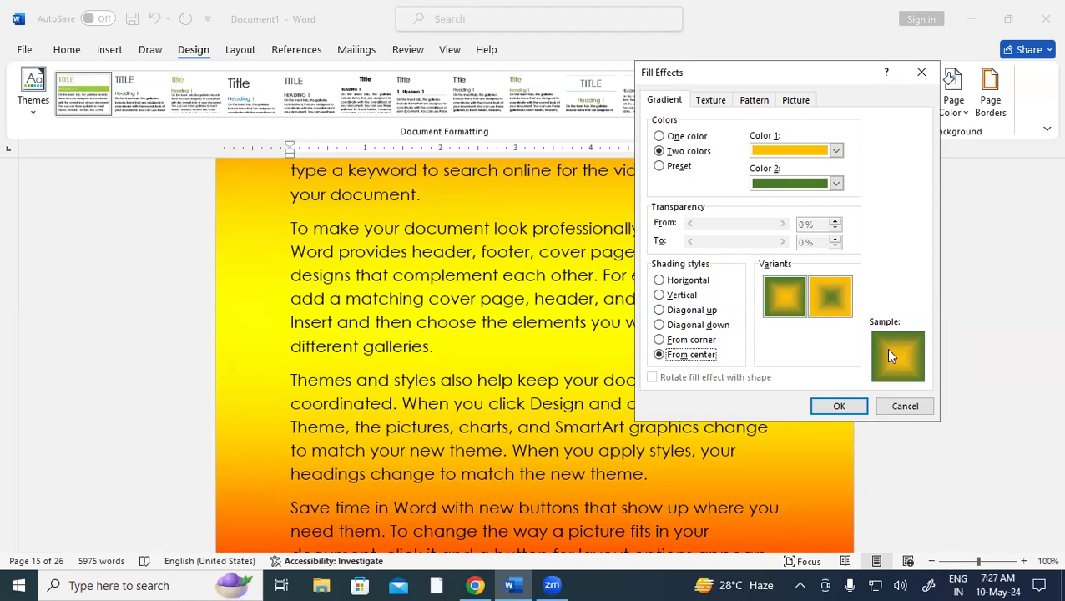
pyautogui.click(681, 327)
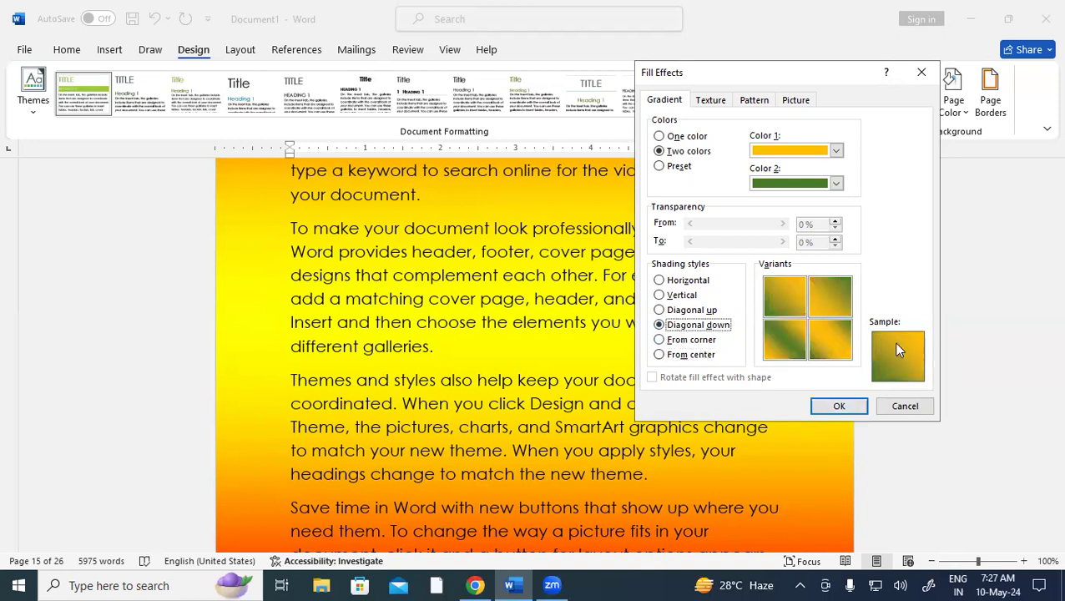
pyautogui.click(838, 405)
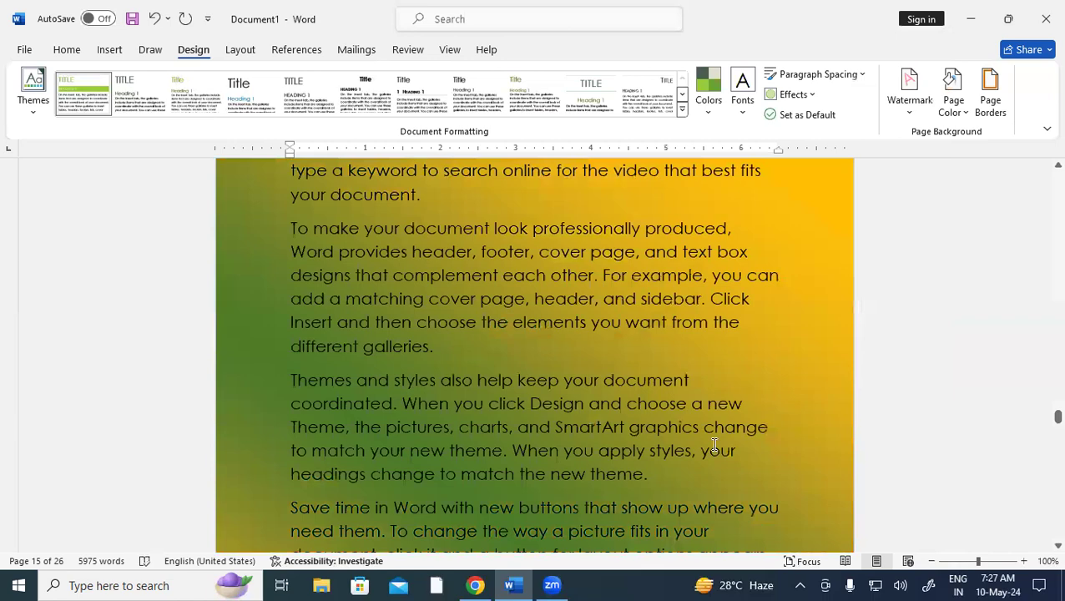
pyautogui.scroll(-12, 715, 445)
pyautogui.scroll(-15, 716, 442)
pyautogui.scroll(-10, 718, 438)
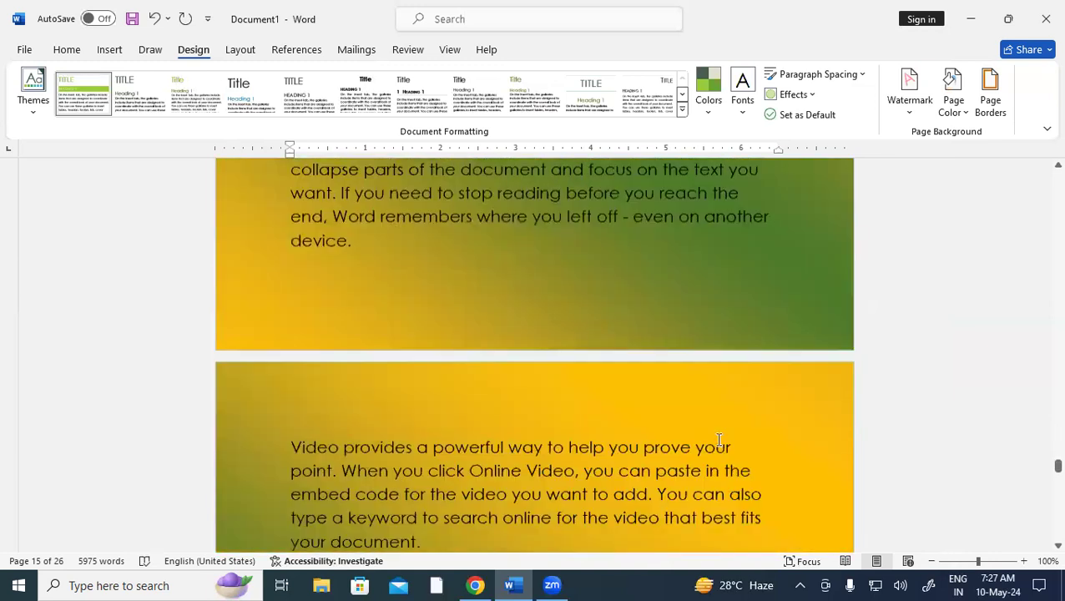
pyautogui.scroll(-3, 719, 440)
# Apply the Late Sunset preset gradient as the page background
pyautogui.click(961, 100)
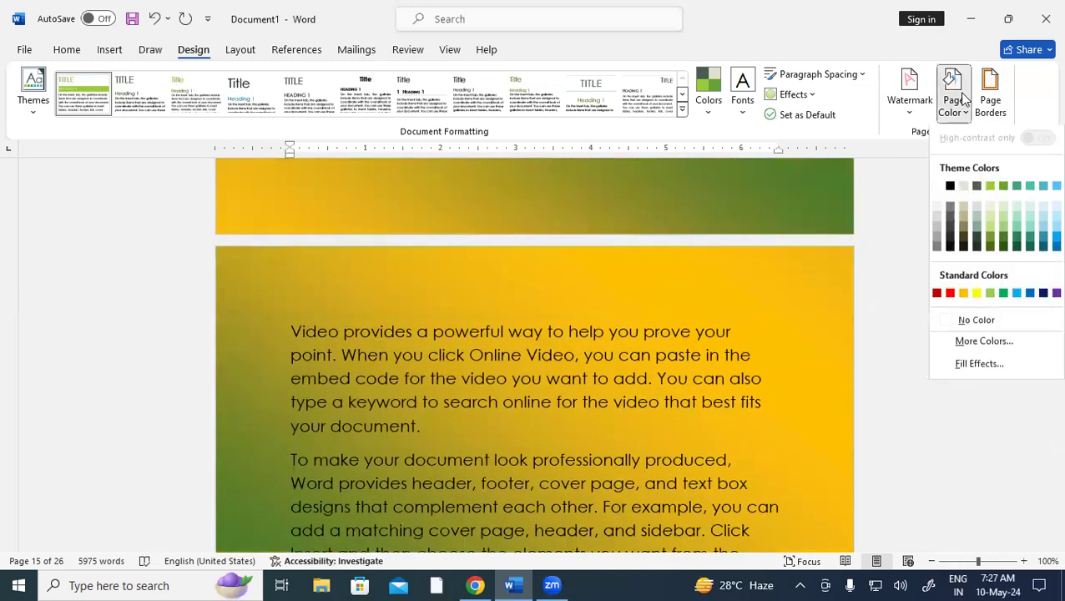
pyautogui.click(970, 365)
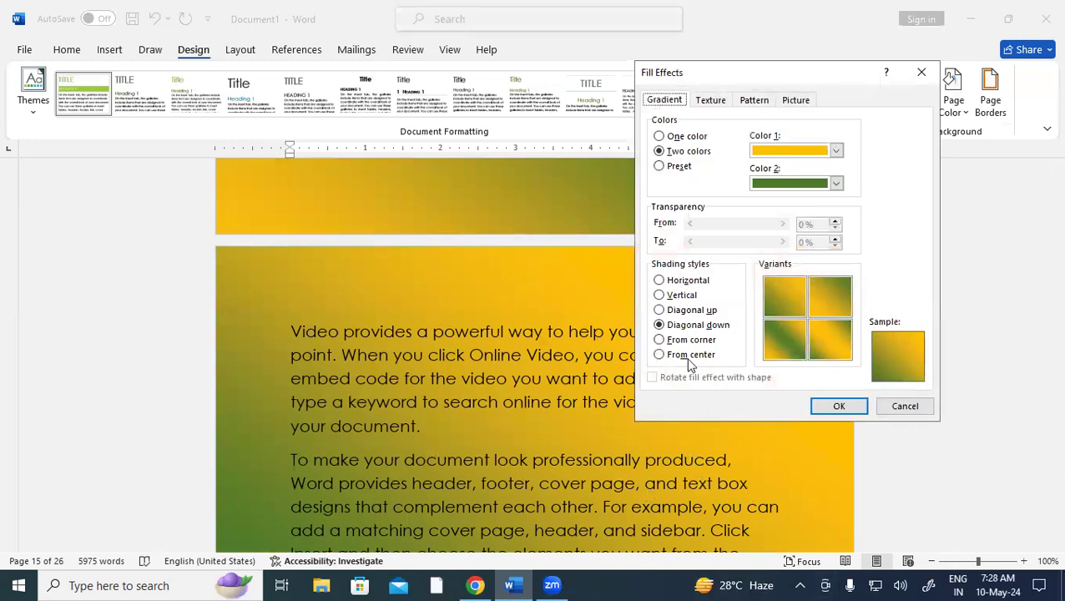
pyautogui.click(668, 170)
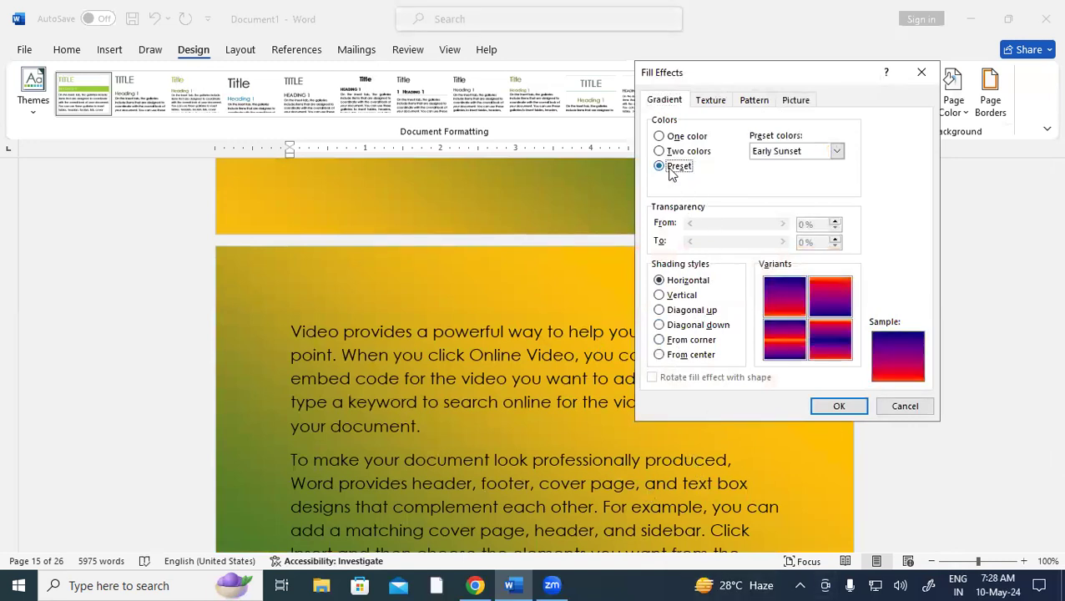
pyautogui.click(836, 152)
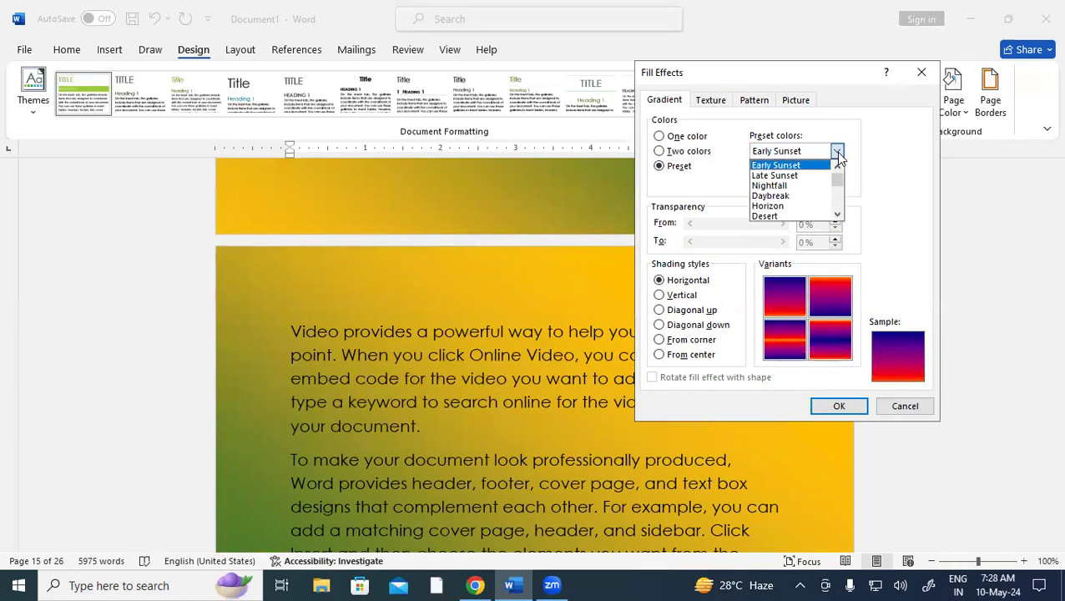
pyautogui.click(825, 176)
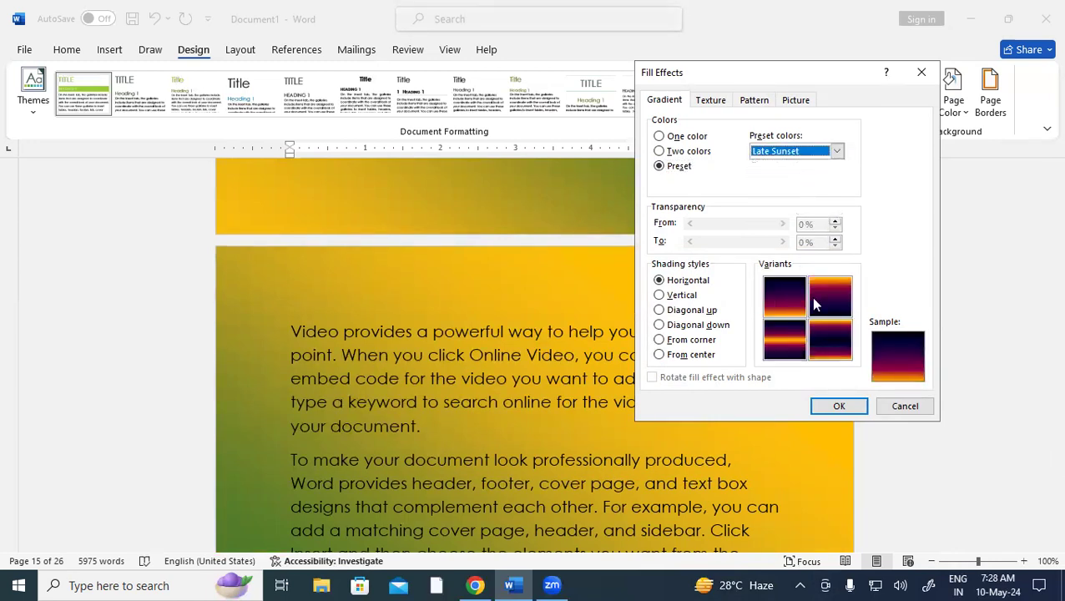
pyautogui.click(839, 407)
pyautogui.scroll(-3, 705, 409)
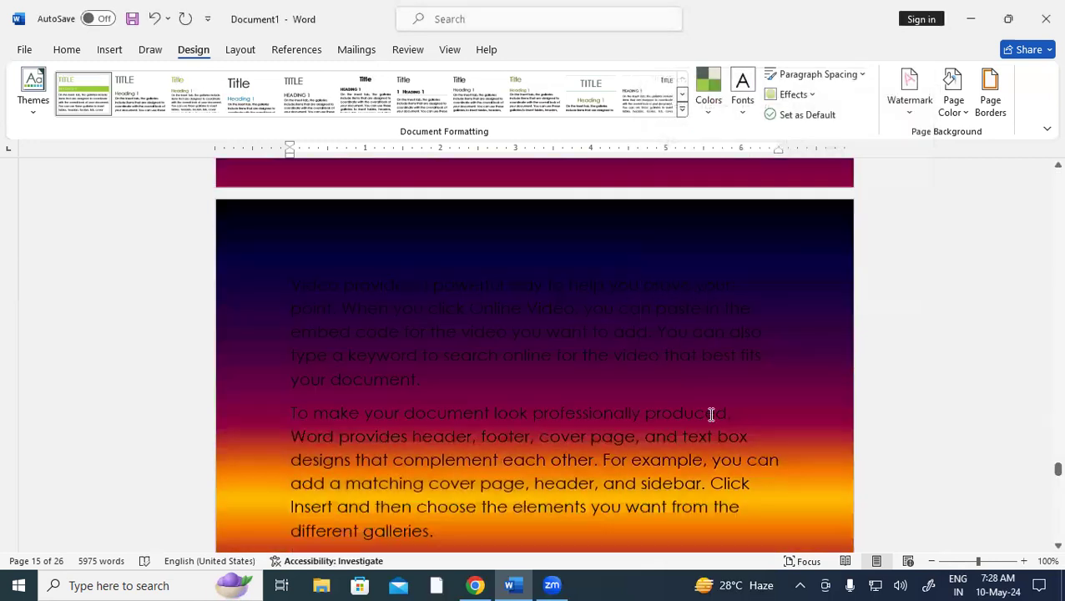
pyautogui.scroll(-5, 711, 415)
pyautogui.scroll(6, 710, 414)
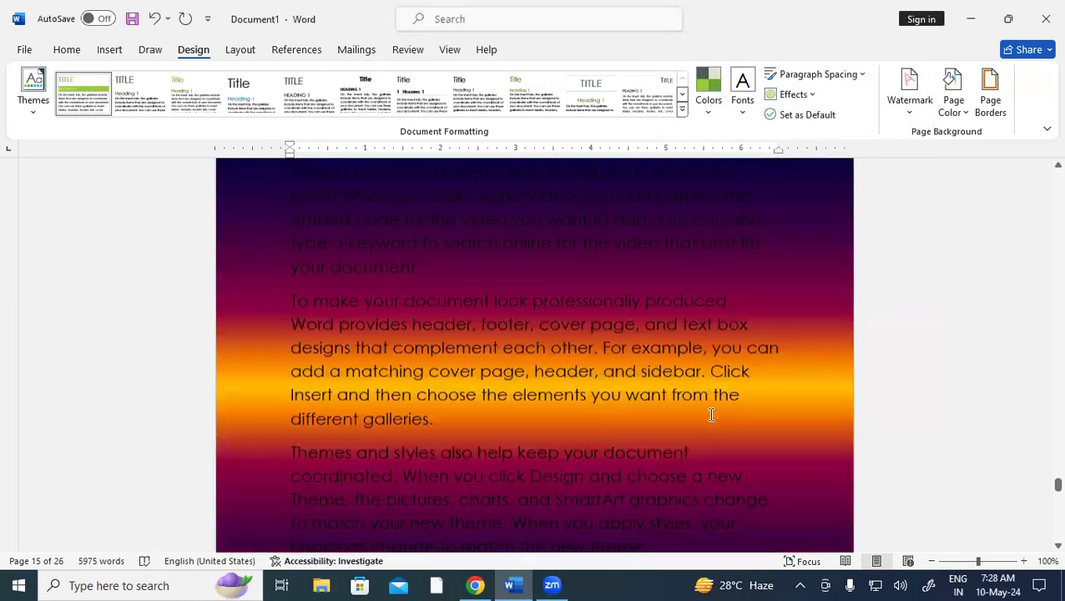
pyautogui.scroll(-1, 711, 415)
pyautogui.scroll(-10, 711, 417)
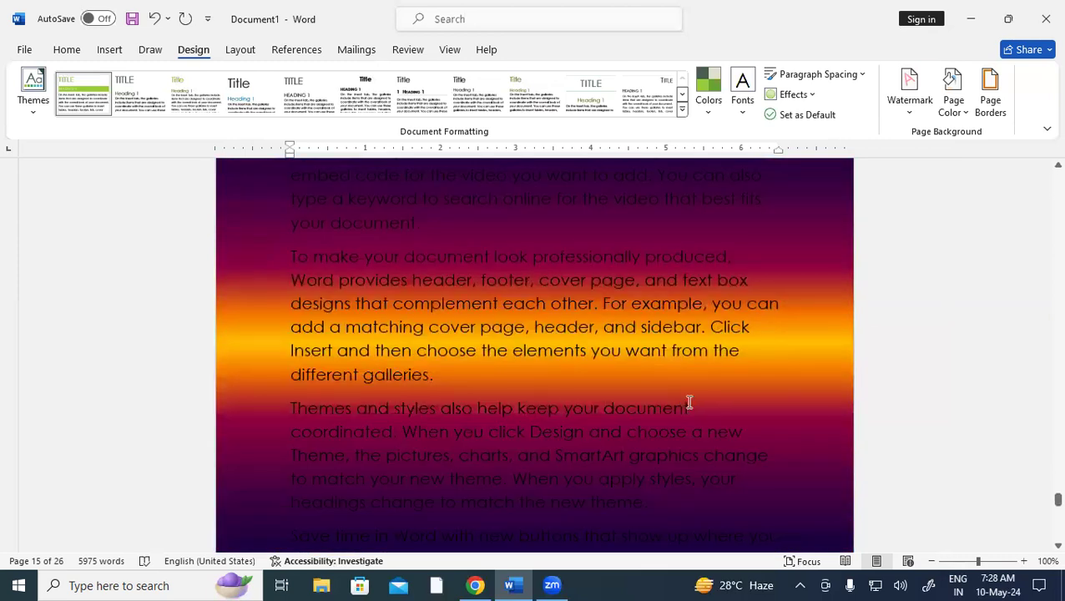
# Replace the background with the Nightfall preset gradient
pyautogui.click(952, 101)
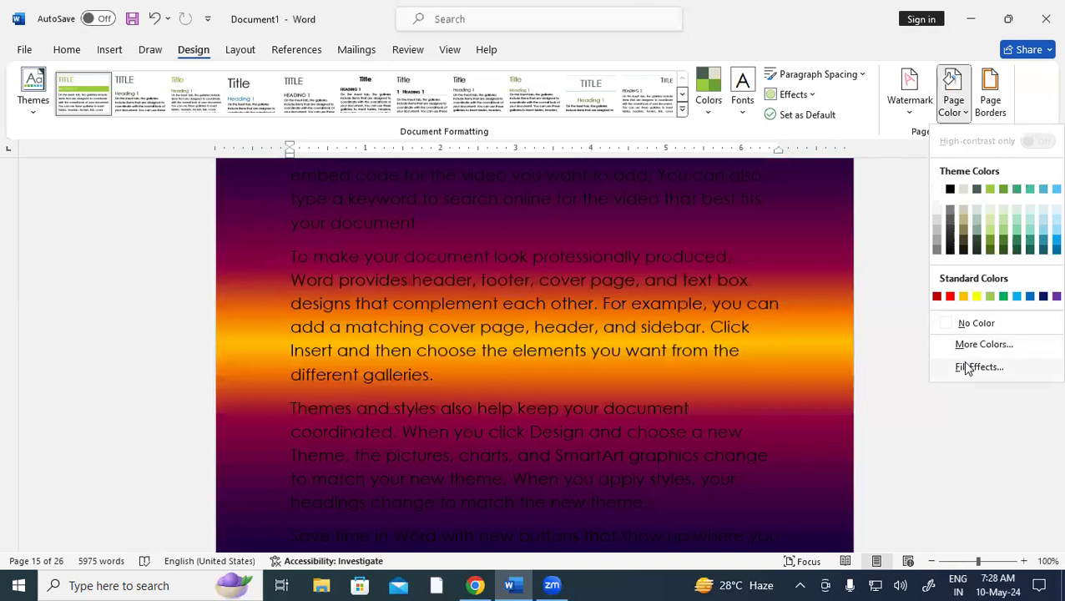
pyautogui.click(966, 367)
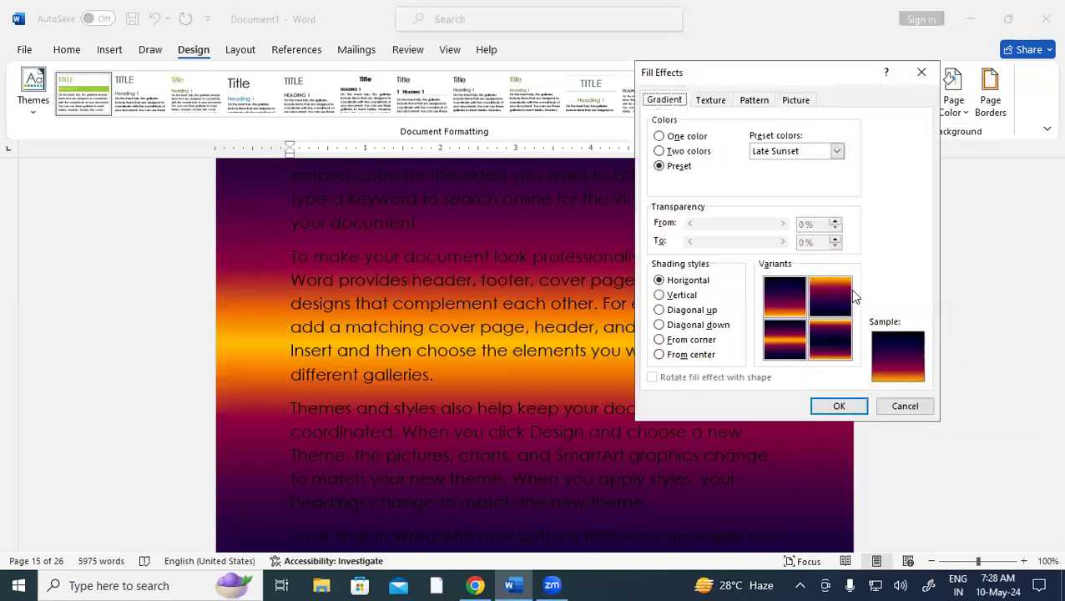
pyautogui.click(837, 151)
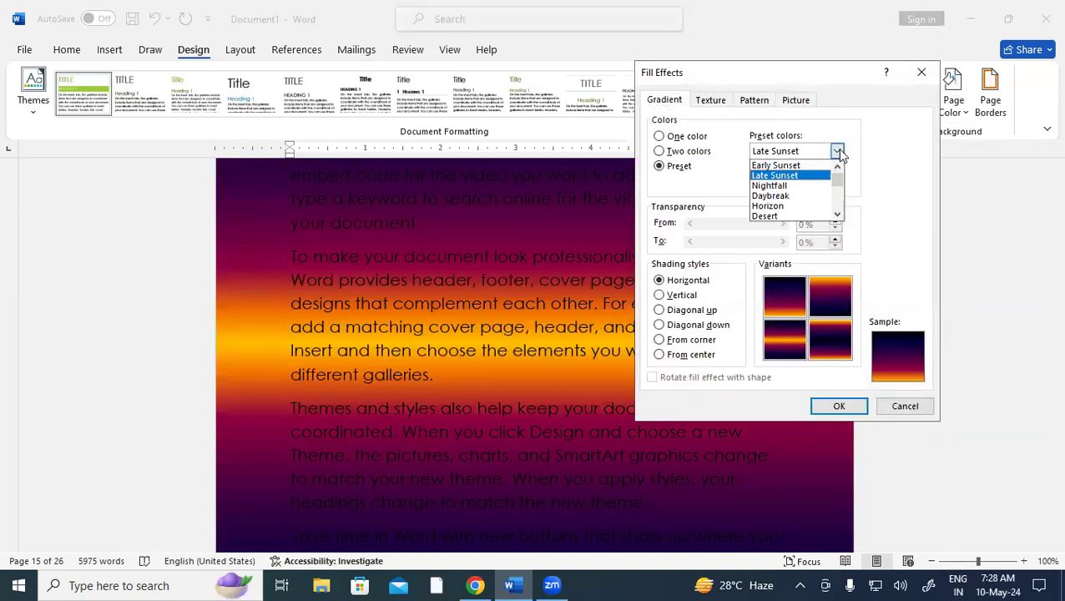
pyautogui.click(807, 185)
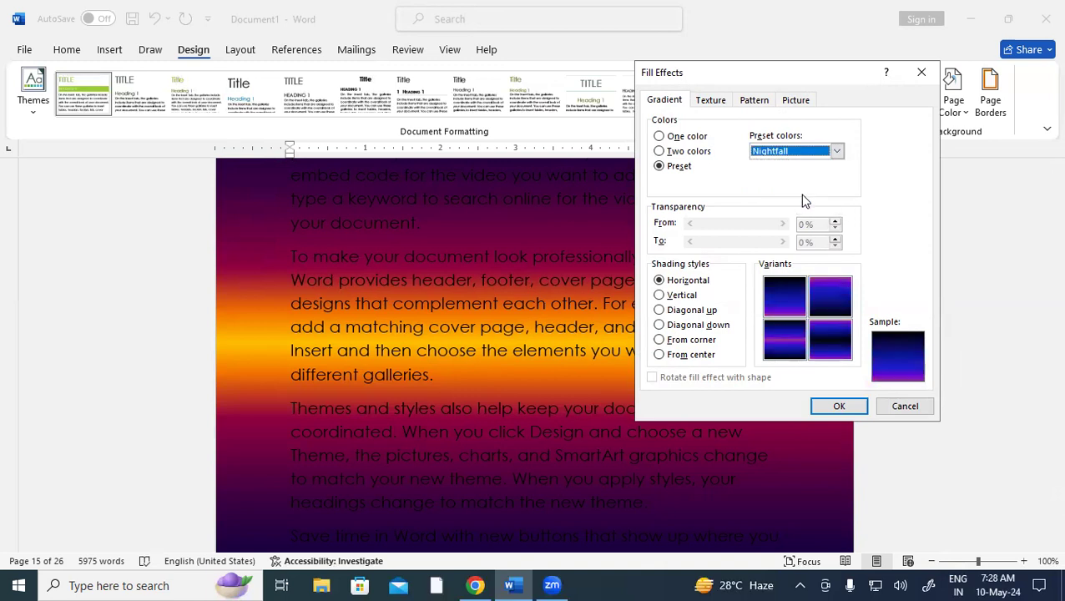
pyautogui.click(835, 407)
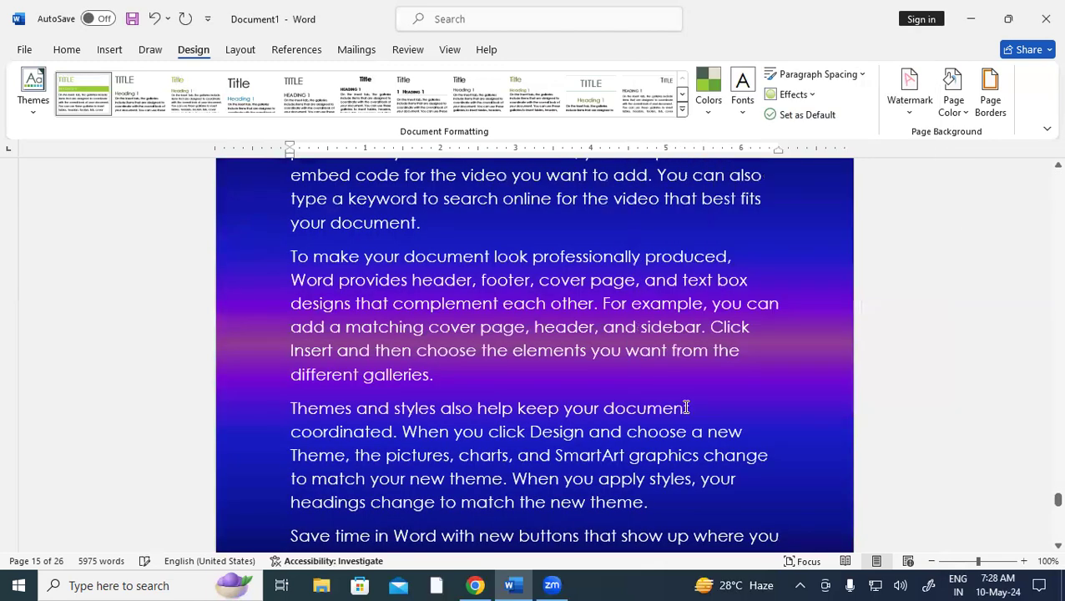
pyautogui.scroll(-5, 684, 409)
pyautogui.scroll(-15, 685, 409)
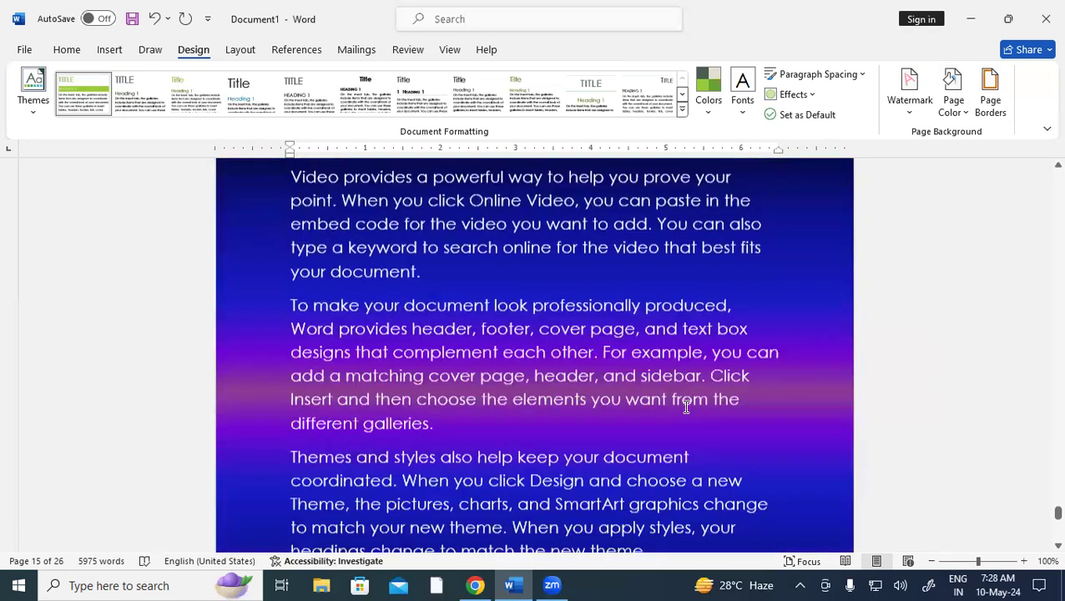
pyautogui.scroll(-5, 686, 407)
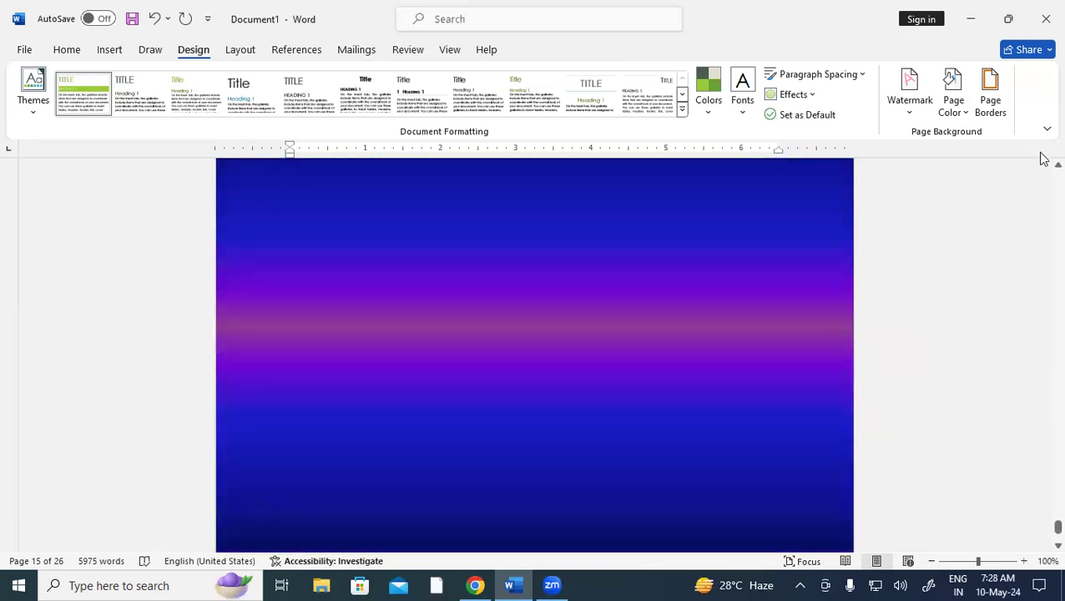
pyautogui.click(949, 106)
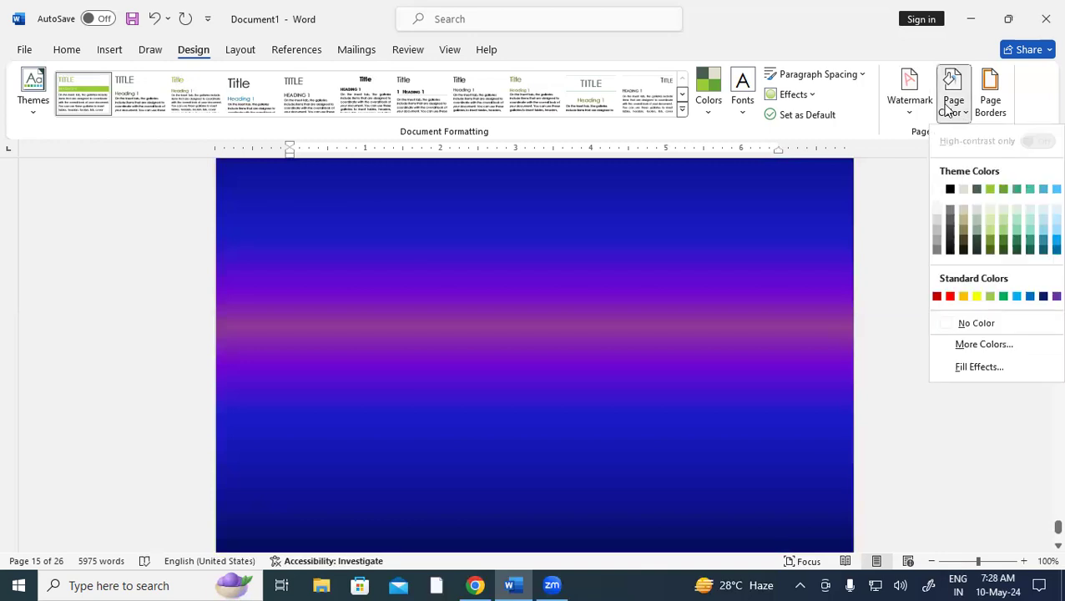
# Fill the page background with the Fish fossil texture from Fill Effects
pyautogui.click(978, 367)
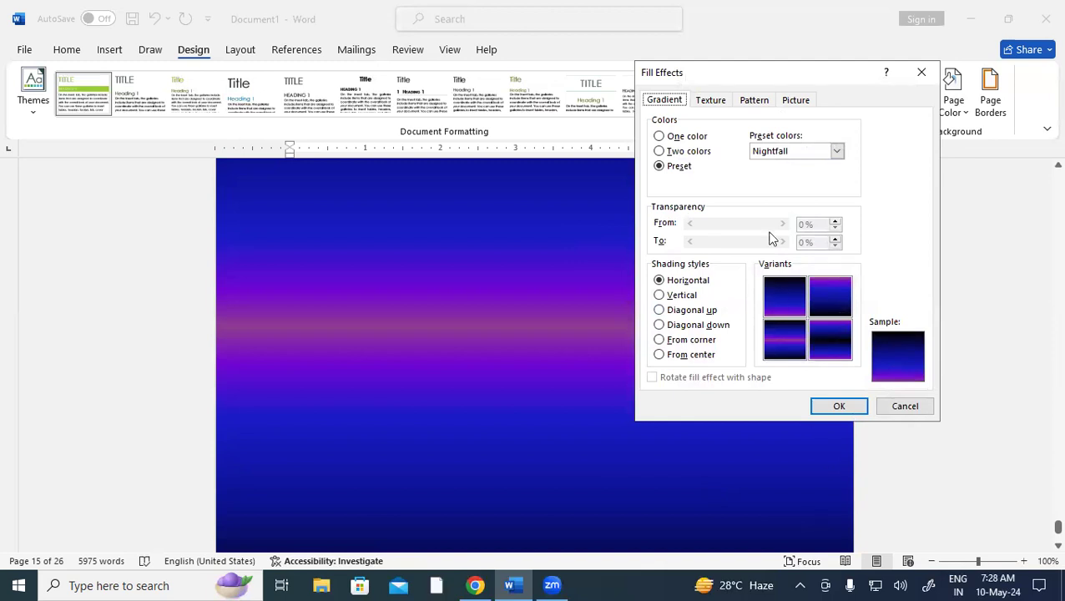
pyautogui.click(708, 101)
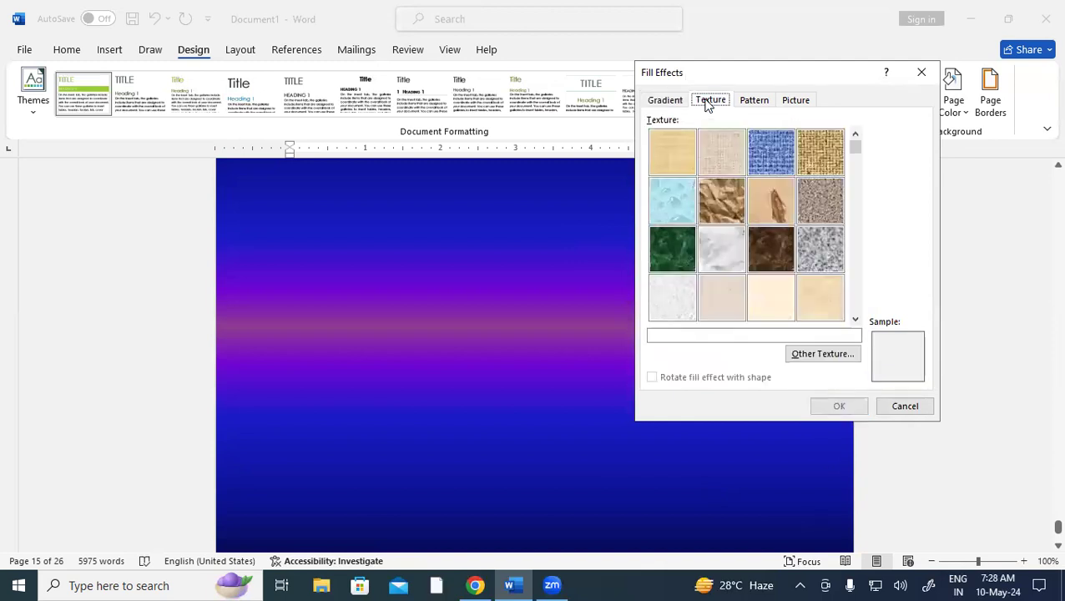
pyautogui.click(774, 209)
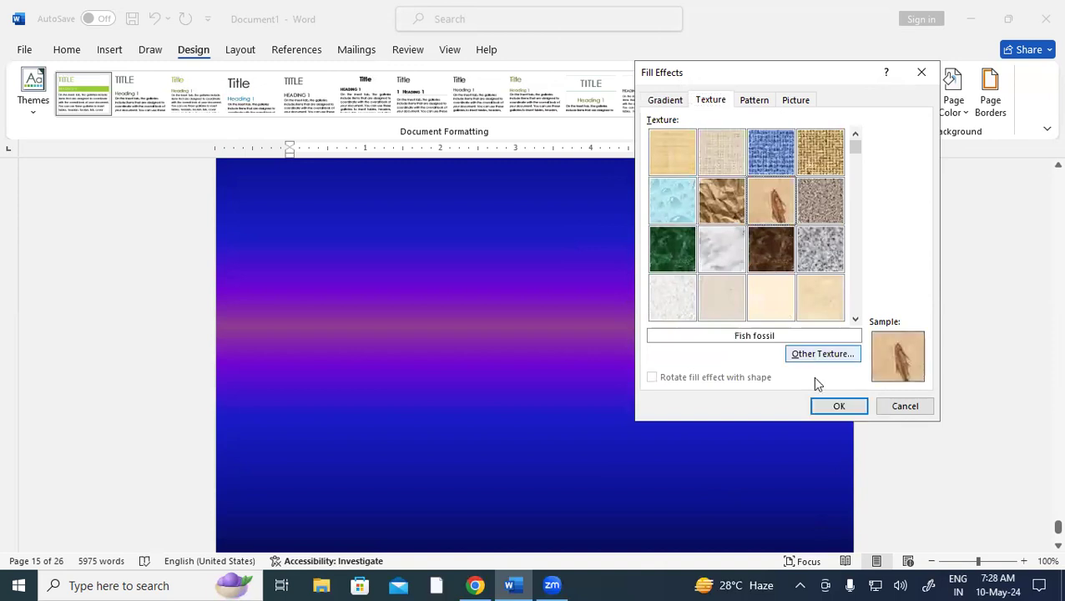
pyautogui.click(838, 406)
pyautogui.scroll(7, 619, 397)
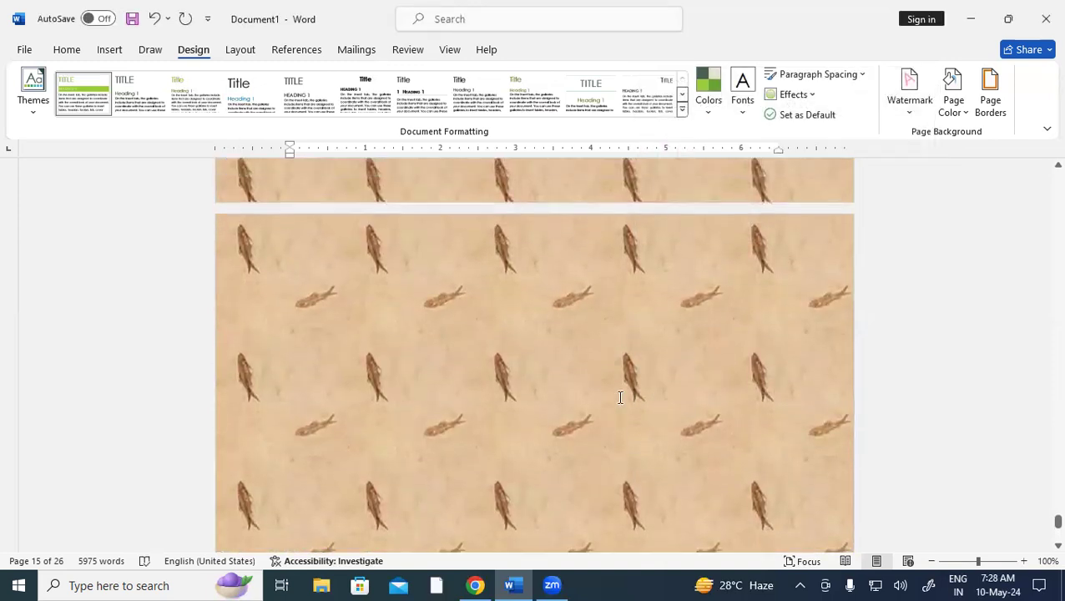
pyautogui.scroll(15, 620, 397)
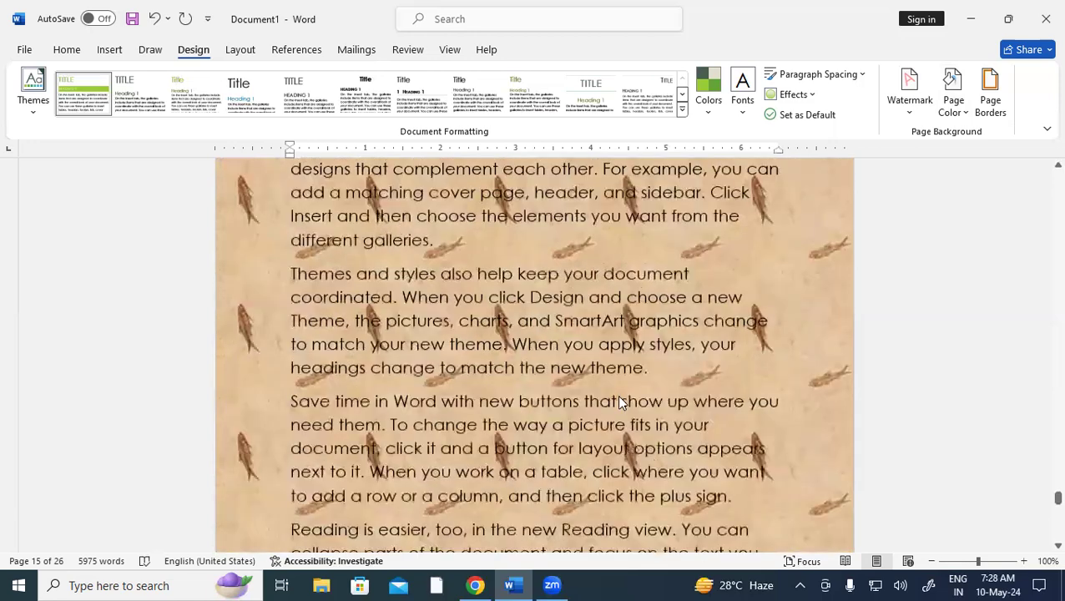
pyautogui.scroll(15, 620, 397)
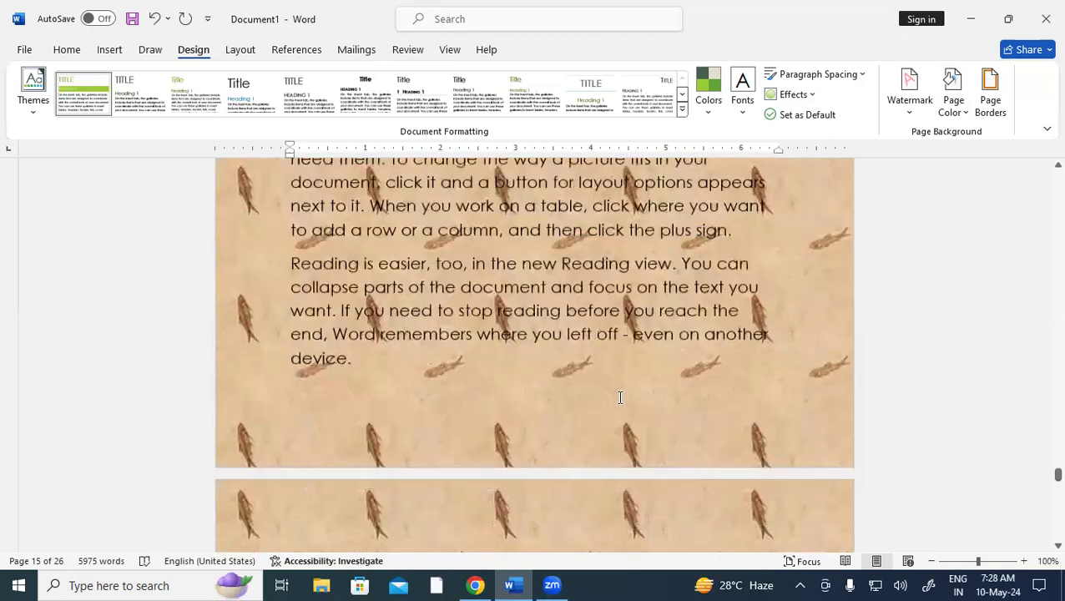
pyautogui.scroll(8, 620, 398)
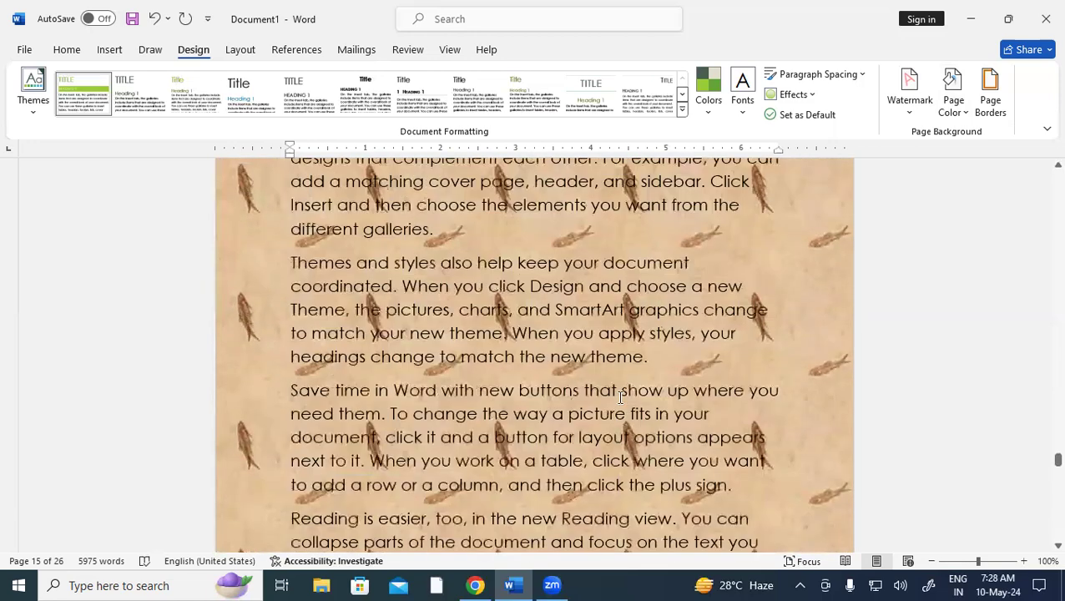
pyautogui.scroll(4, 620, 397)
# Set a pattern fill with red foreground, white background and Wide downward diagonal stripes
pyautogui.click(957, 102)
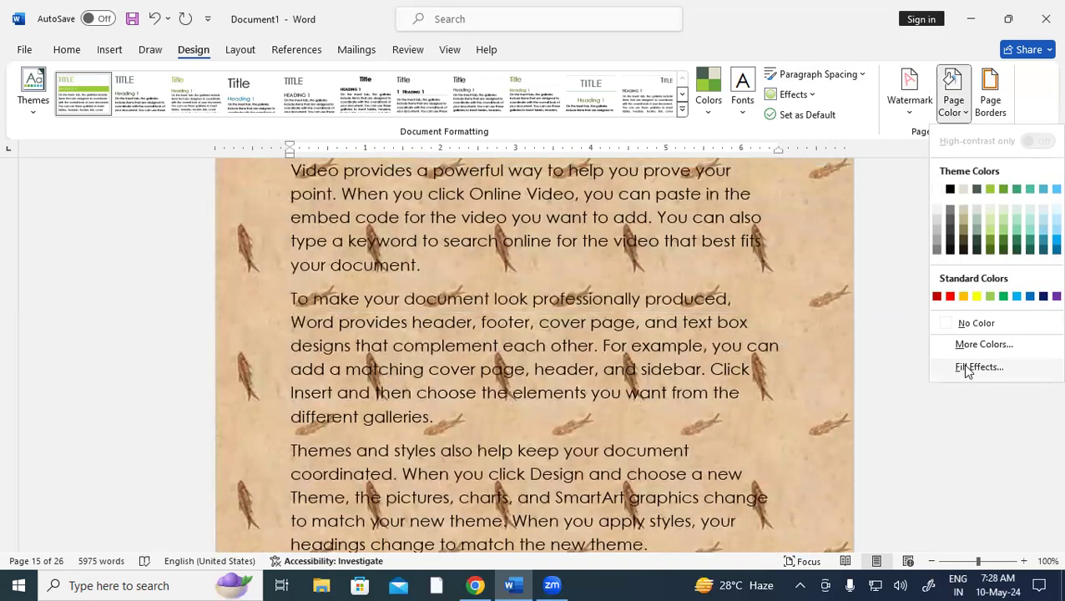
pyautogui.click(966, 368)
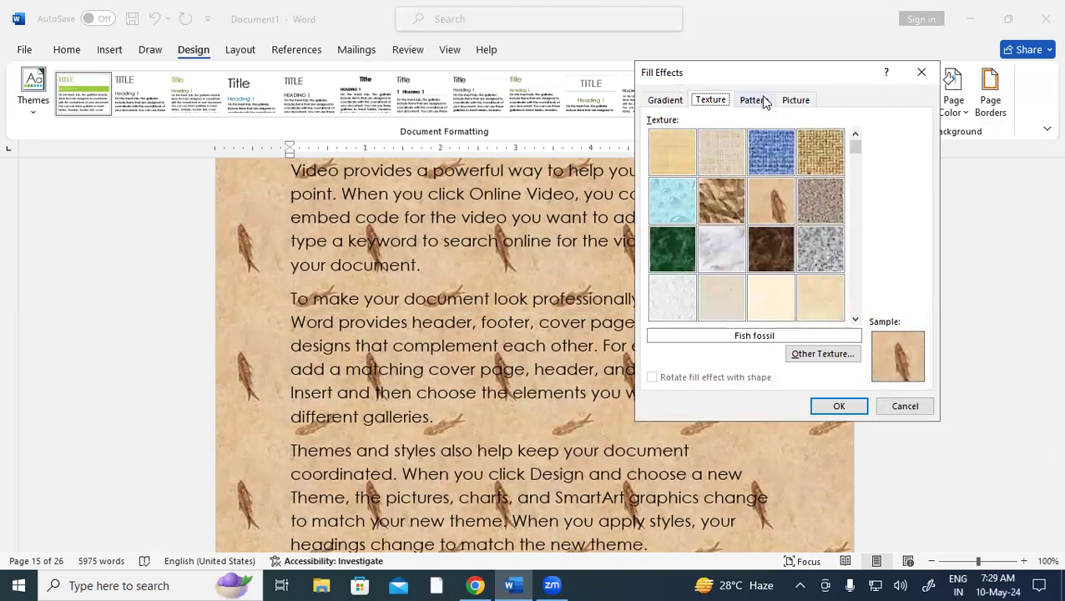
pyautogui.click(764, 101)
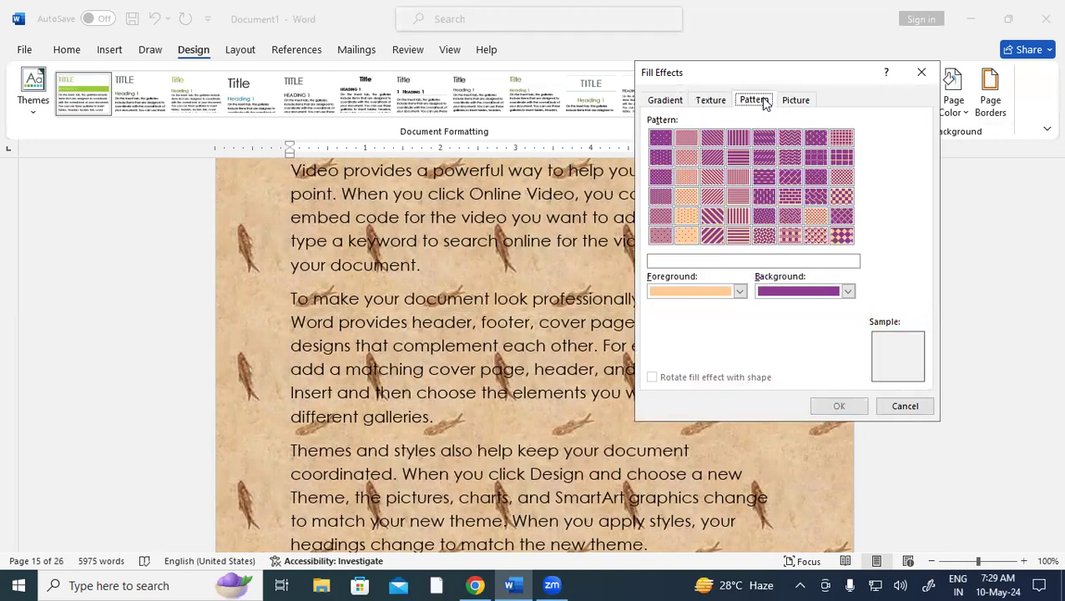
pyautogui.click(740, 291)
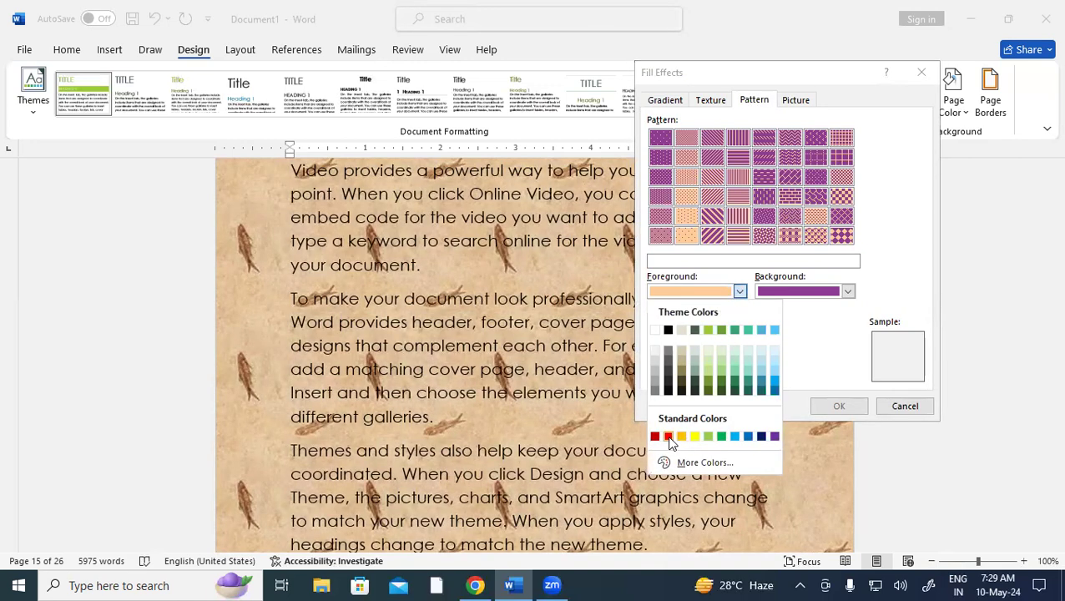
pyautogui.click(666, 435)
pyautogui.click(848, 291)
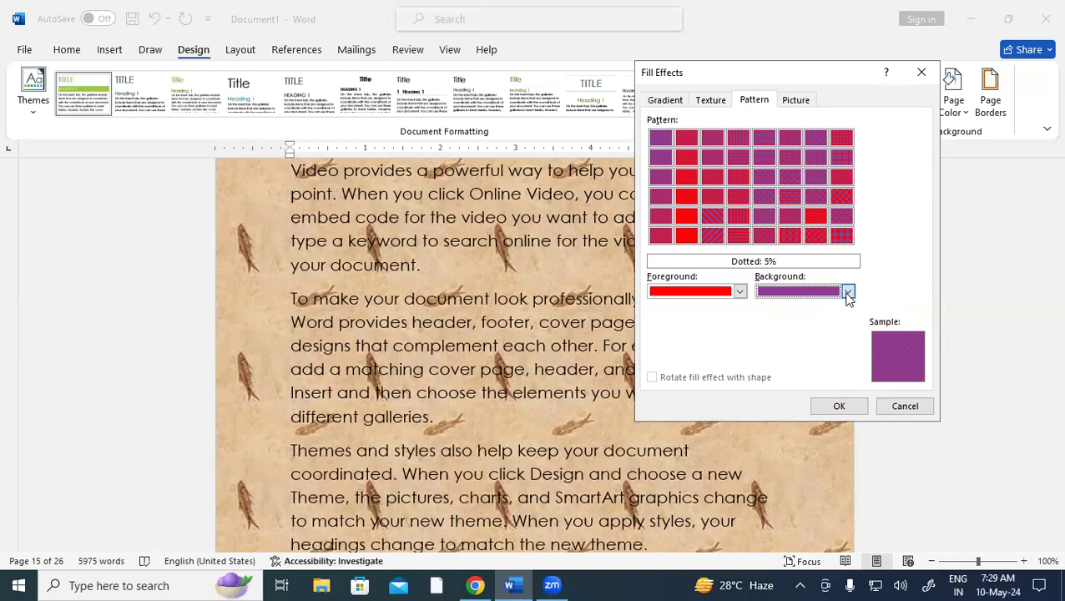
pyautogui.click(764, 330)
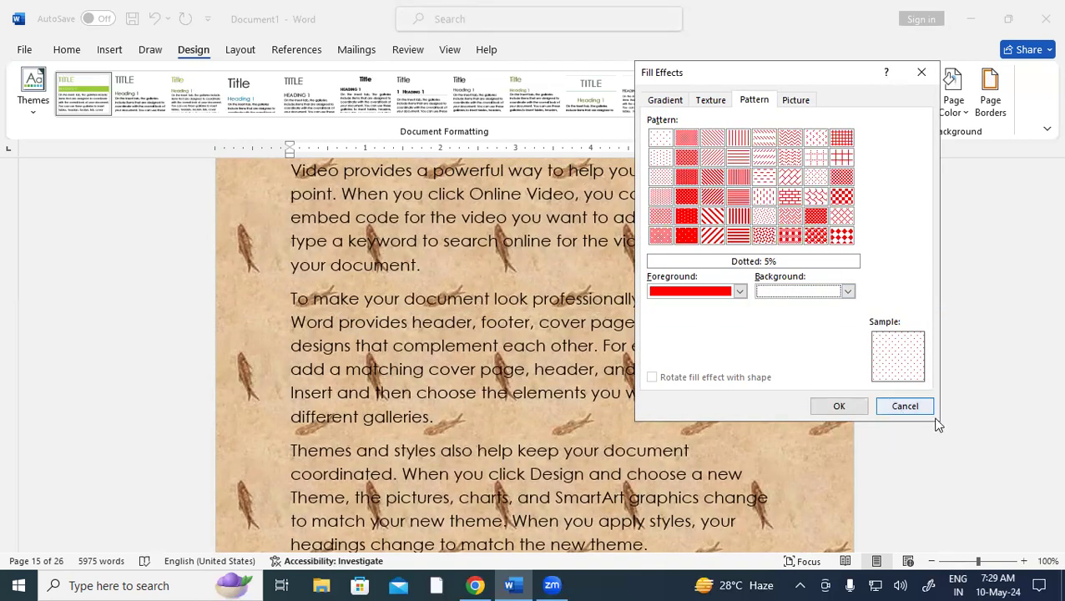
pyautogui.click(710, 217)
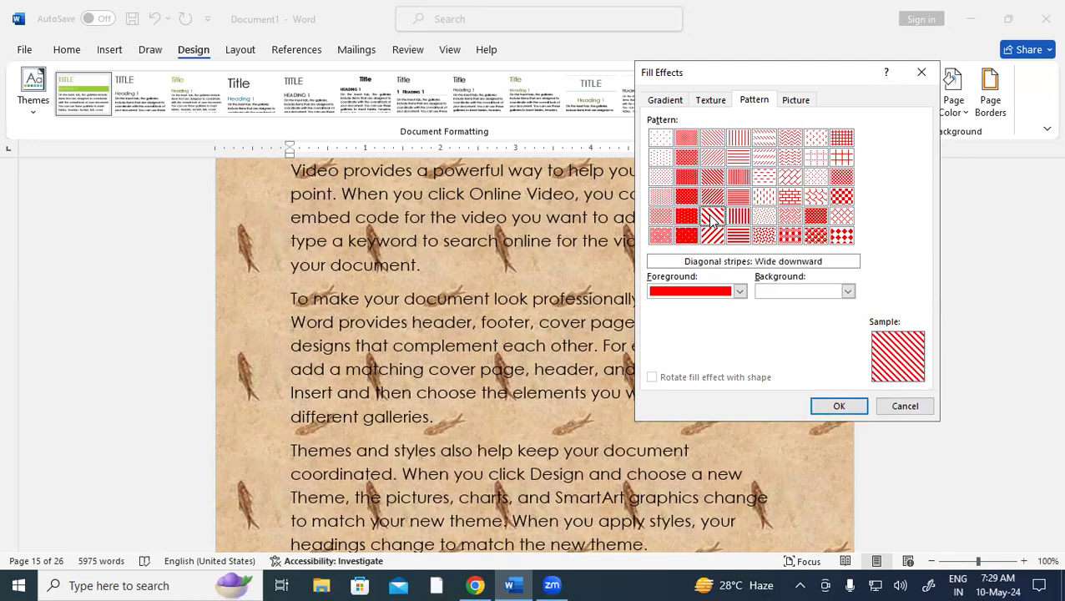
pyautogui.click(851, 405)
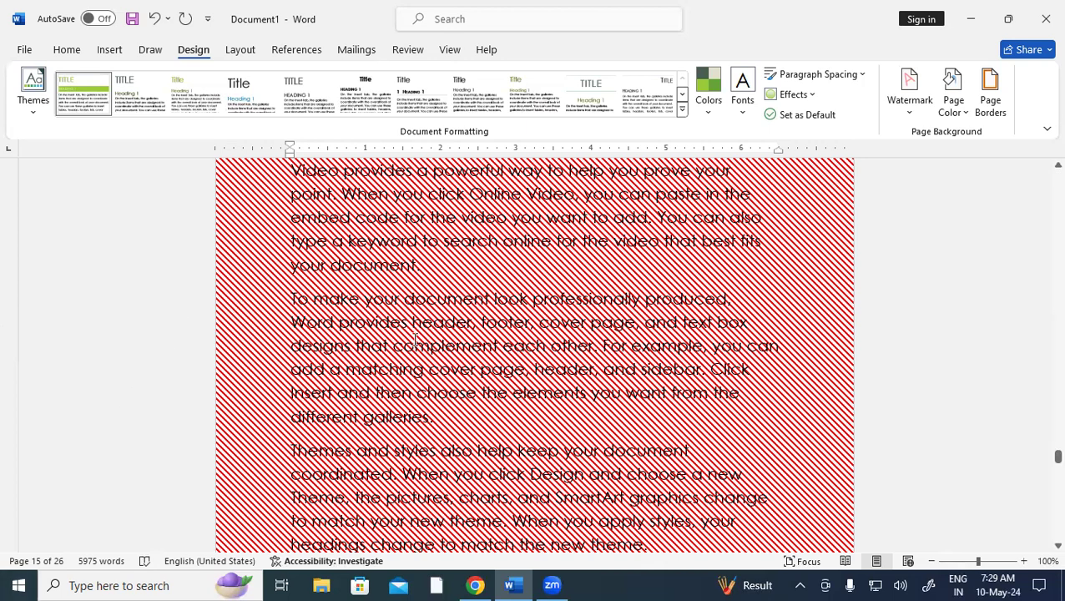
# Insert the Mouse image file as a tiled picture fill for the page background
pyautogui.click(953, 98)
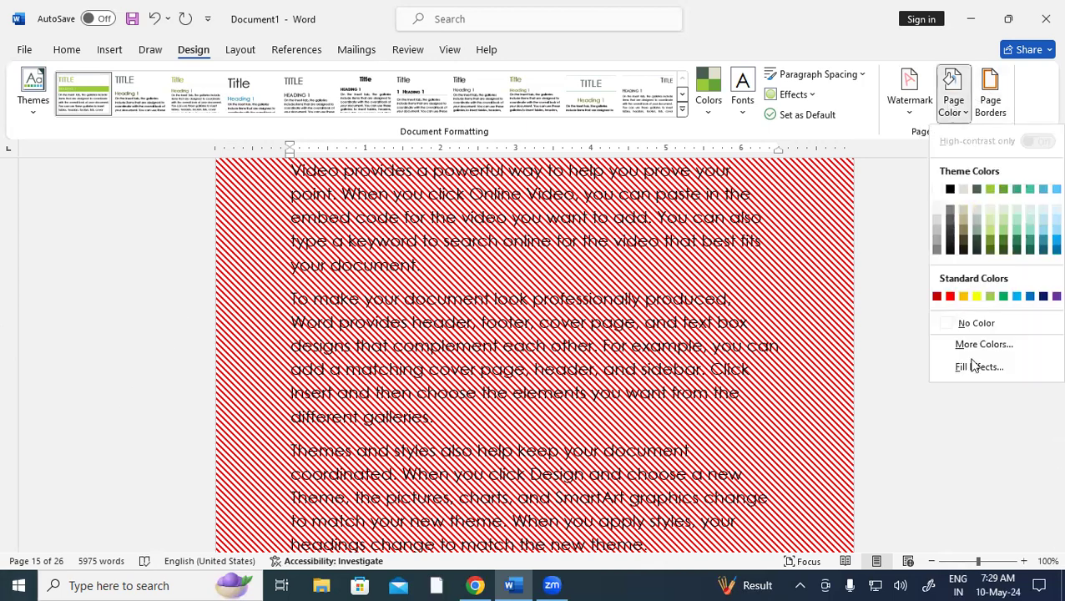
pyautogui.click(975, 366)
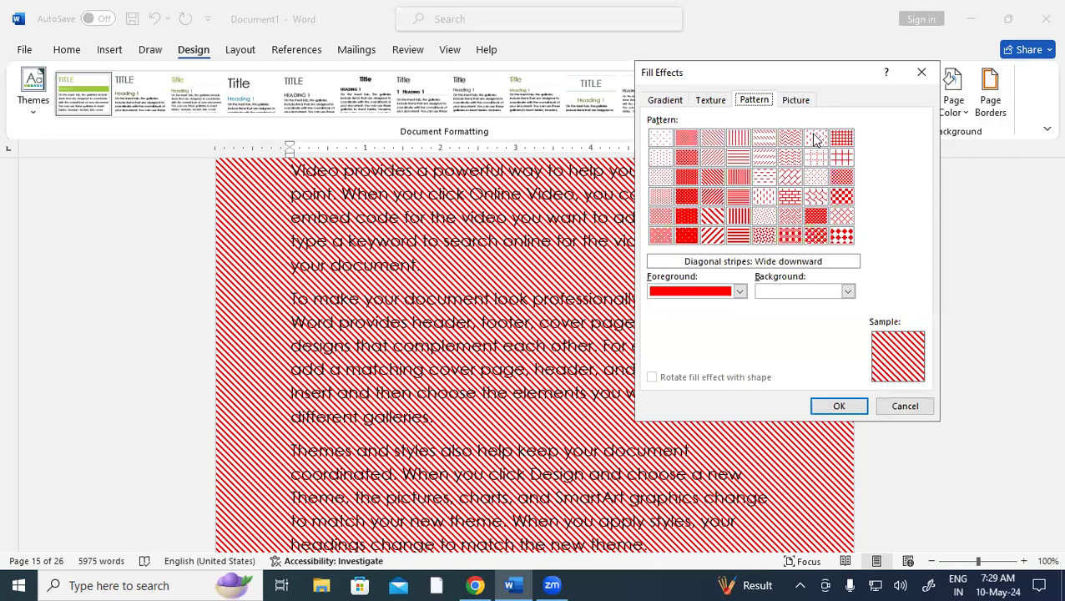
pyautogui.click(797, 100)
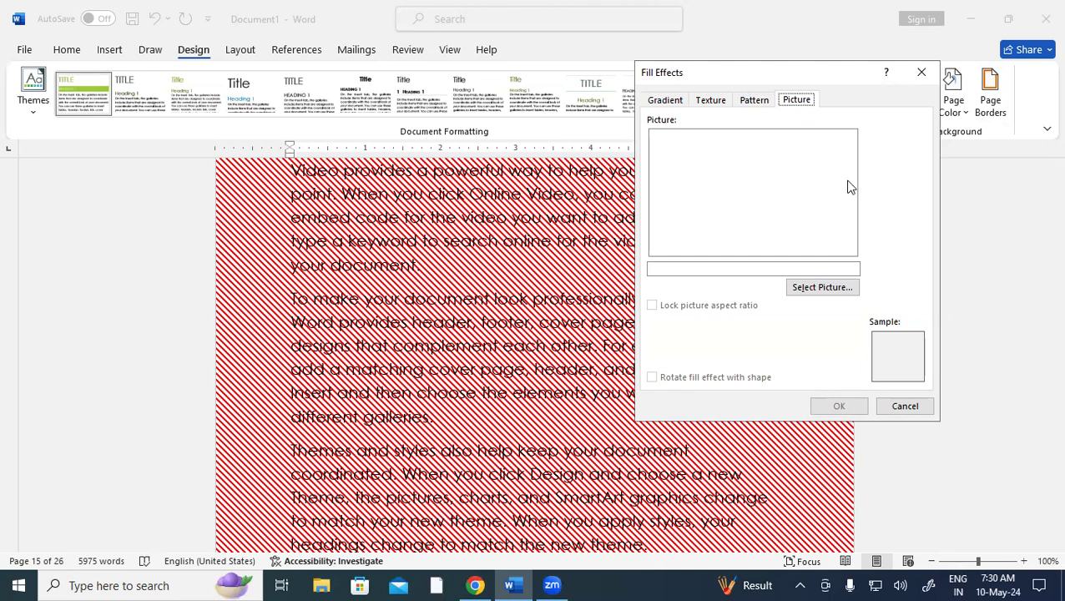
pyautogui.click(829, 288)
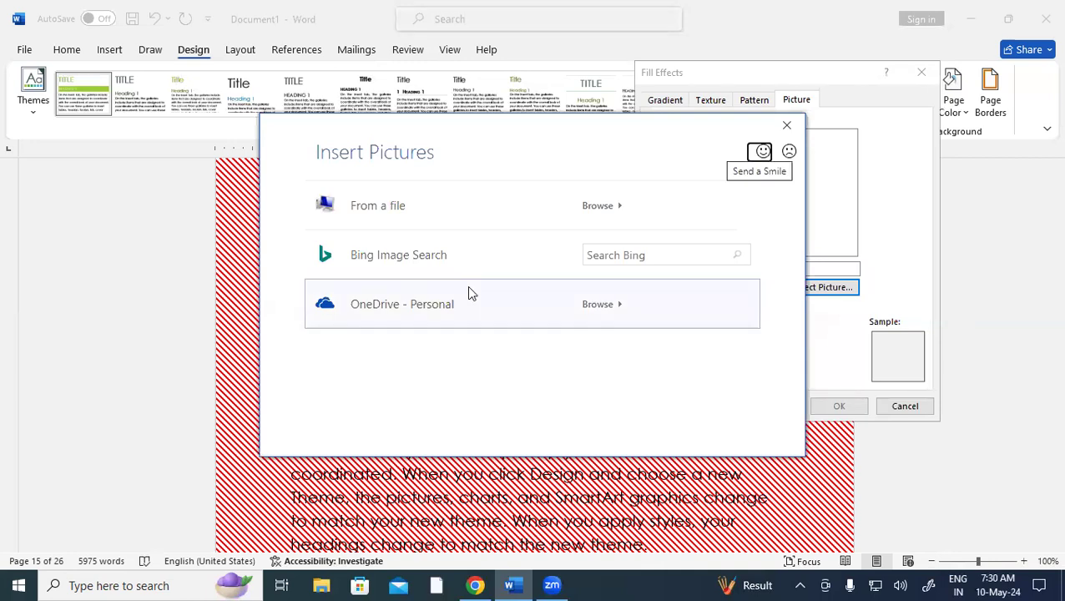
pyautogui.click(617, 216)
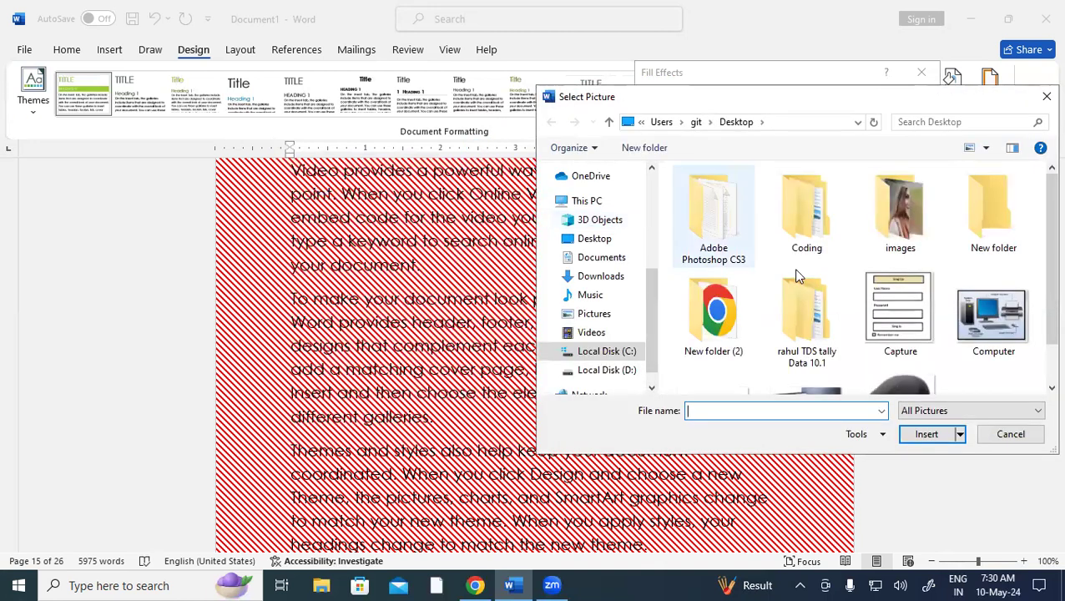
pyautogui.scroll(-1, 1042, 294)
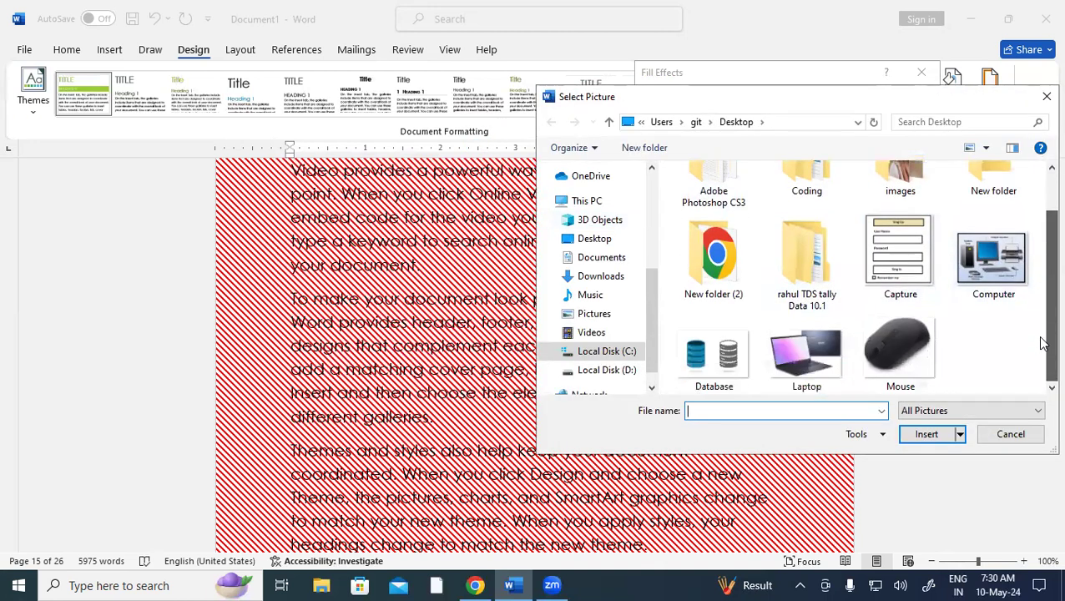
pyautogui.click(901, 359)
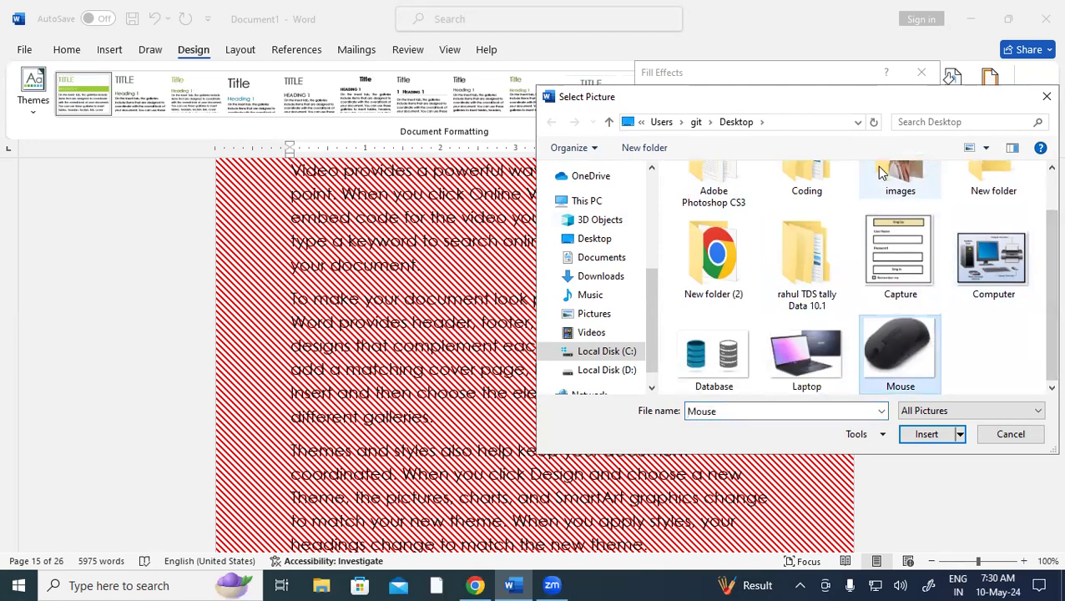
pyautogui.moveTo(837, 105); pyautogui.dragTo(510, 88)
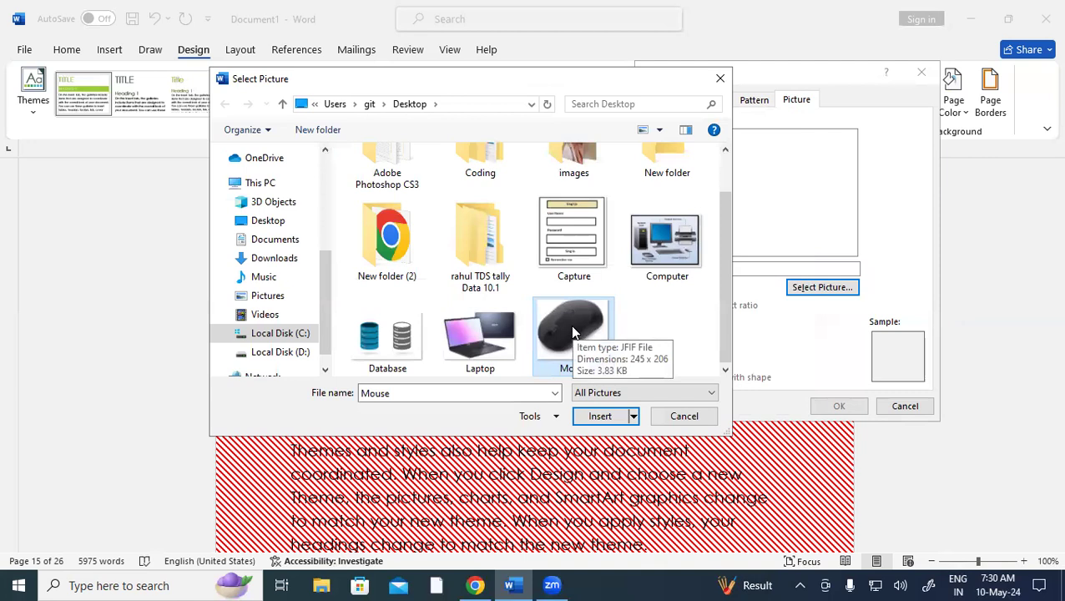
pyautogui.click(621, 417)
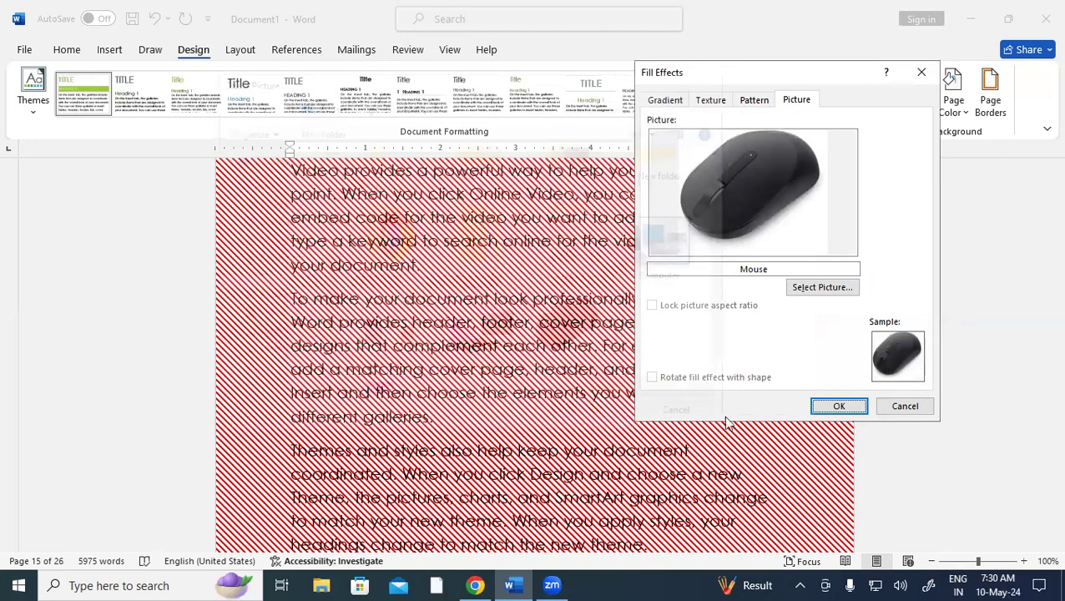
pyautogui.click(839, 406)
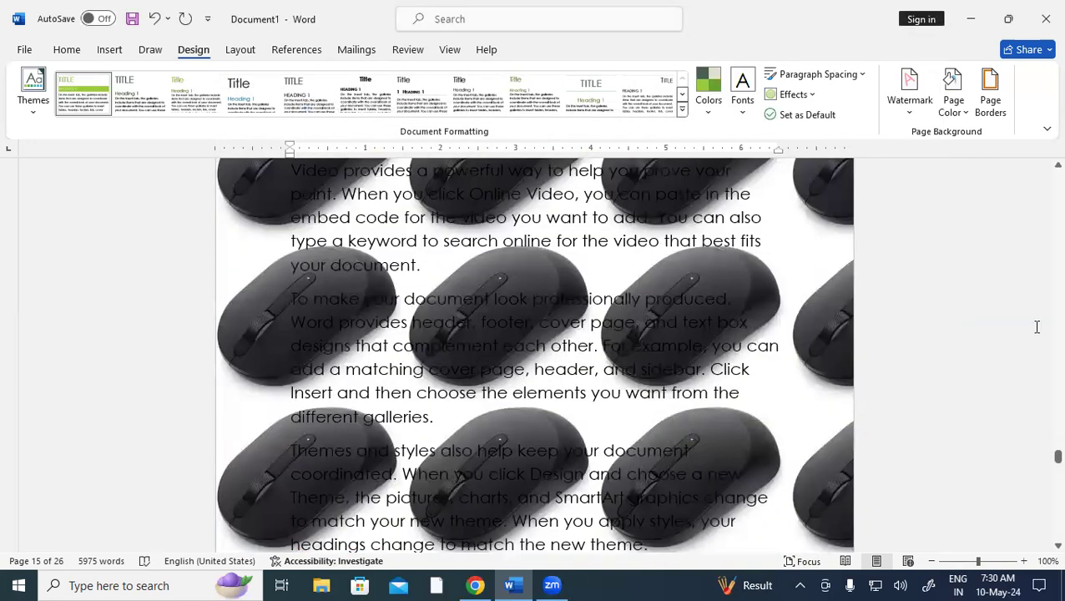
# Undo twice with Ctrl+Z to remove the Mouse picture and striped page fills
pyautogui.scroll(-3, 1042, 371)
pyautogui.scroll(5, 1042, 370)
pyautogui.scroll(-12, 1041, 370)
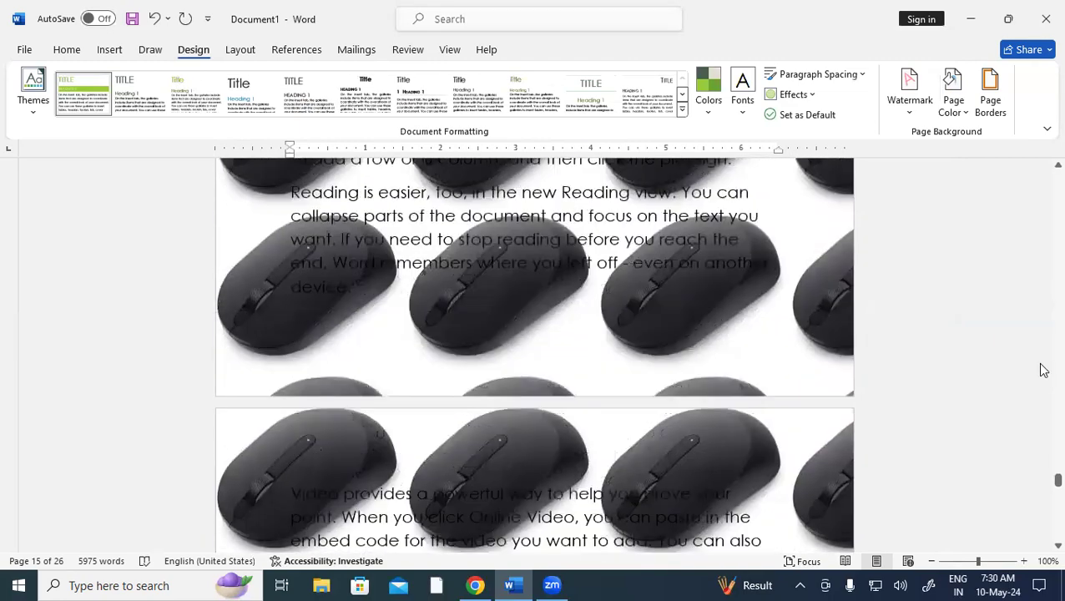
pyautogui.scroll(-14, 1042, 370)
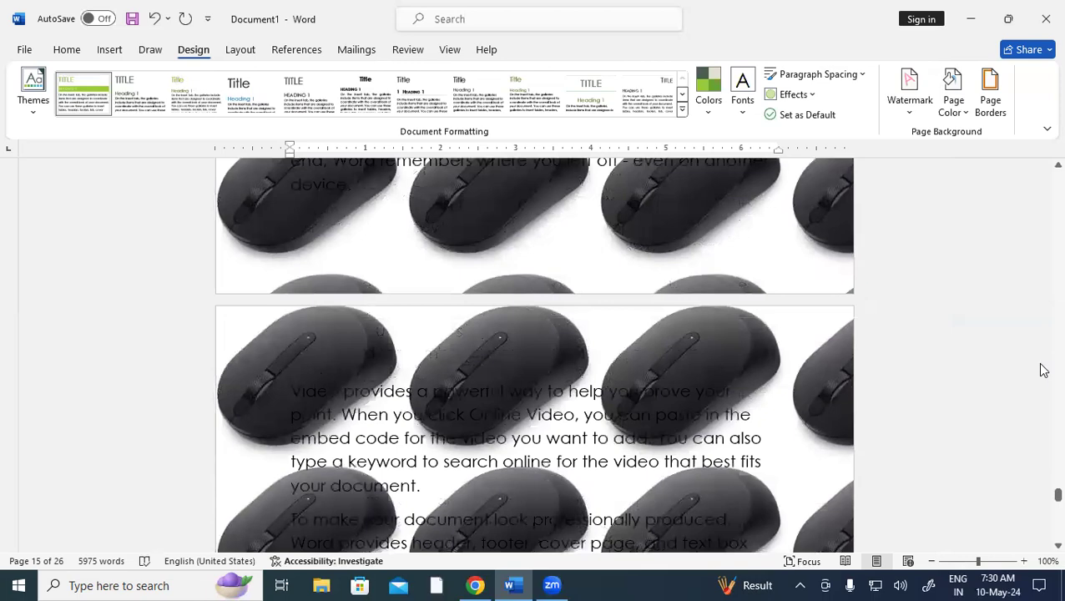
pyautogui.scroll(-4, 1042, 371)
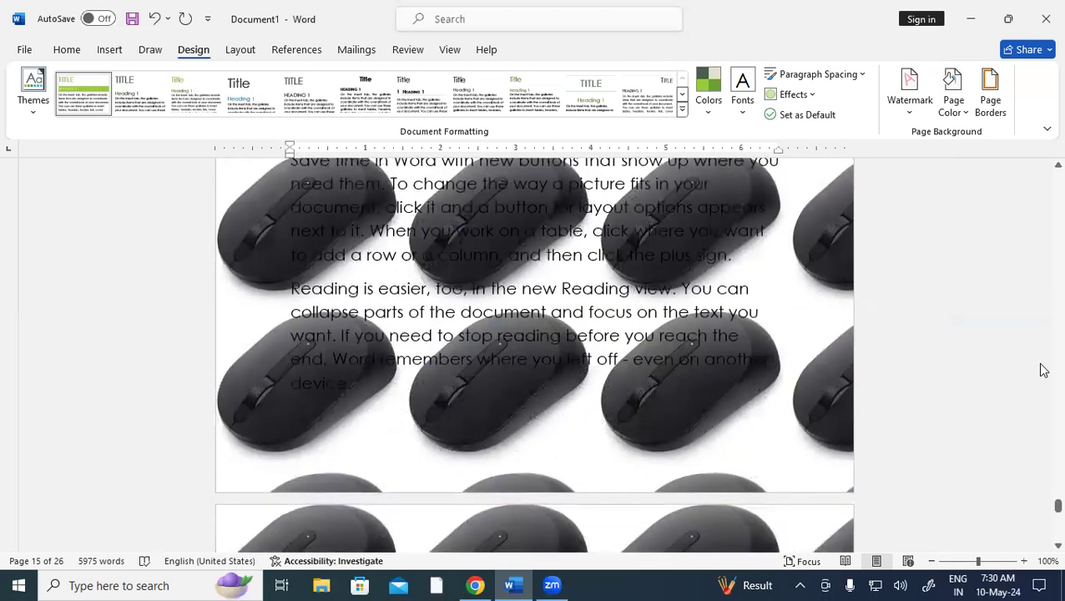
pyautogui.scroll(3, 690, 349)
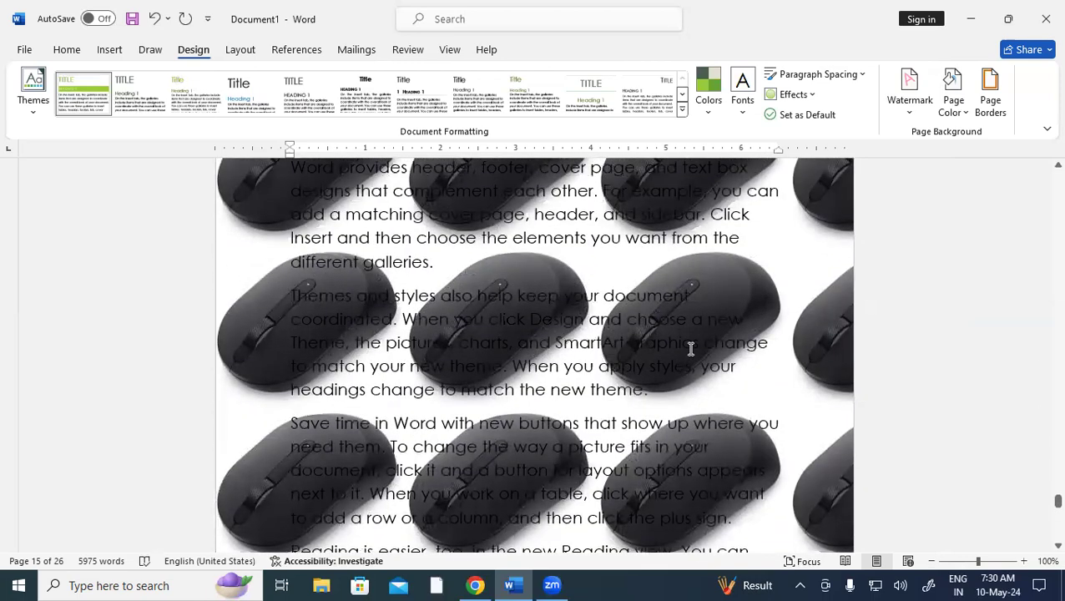
pyautogui.hotkey('ctrl', 'z')
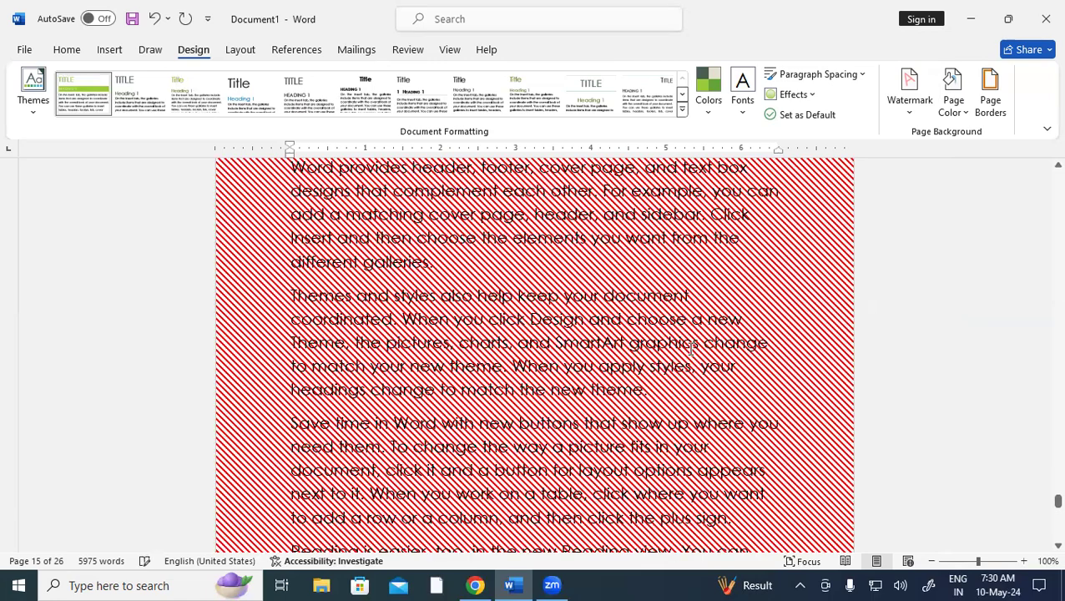
pyautogui.hotkey('ctrl', 'z')
pyautogui.hotkey('ctrl', 'z')
pyautogui.hotkey('ctrl', 'z')
pyautogui.hotkey('ctrl', 'z')
pyautogui.hotkey('ctrl', 'z')
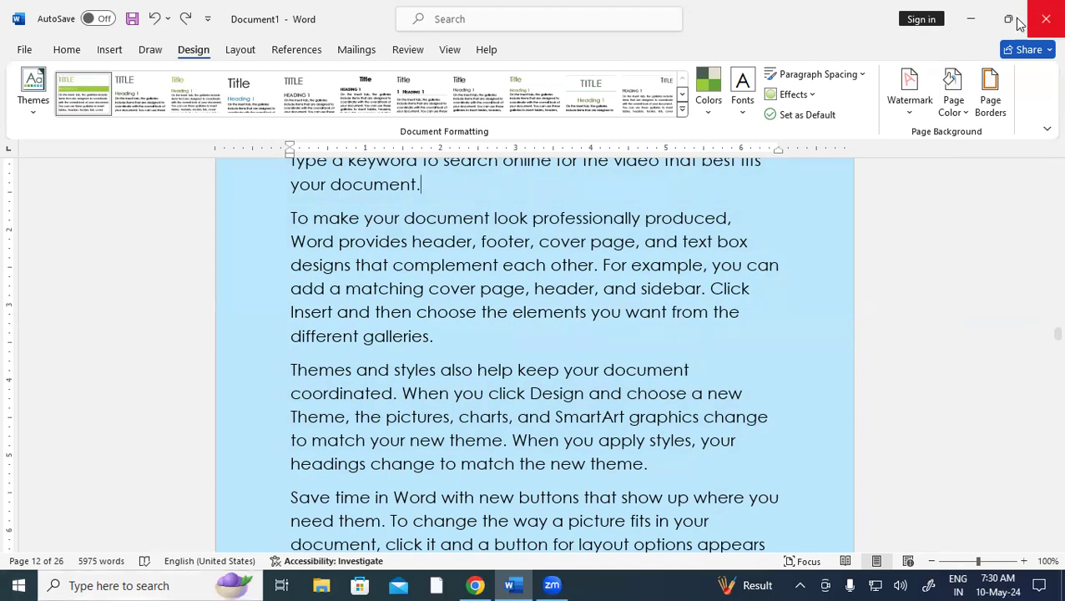
# Add a Box page border 3 pt wide in red to the whole document
pyautogui.click(991, 94)
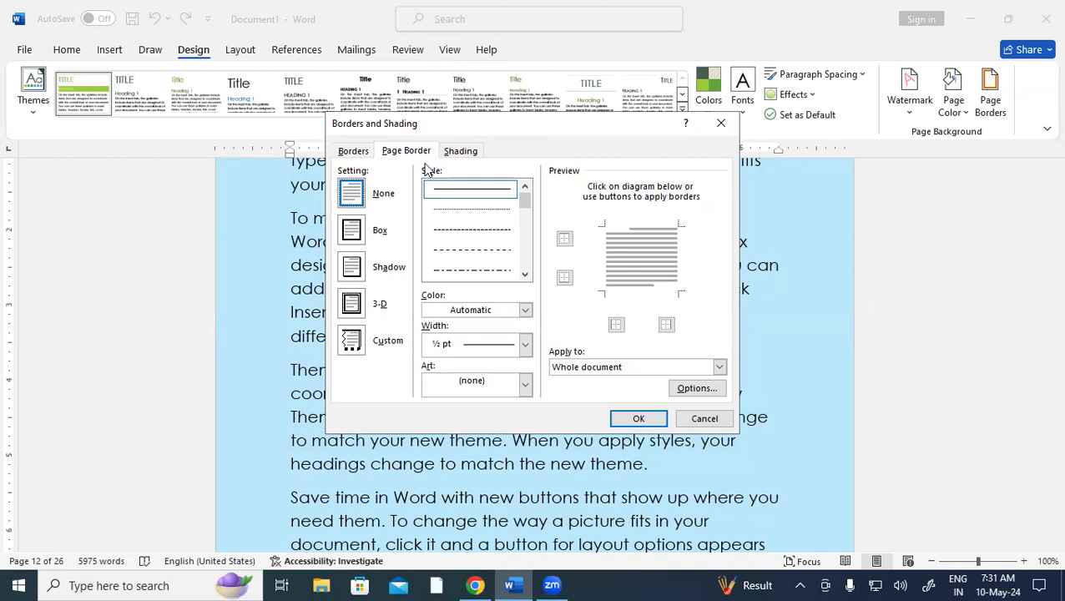
pyautogui.click(359, 230)
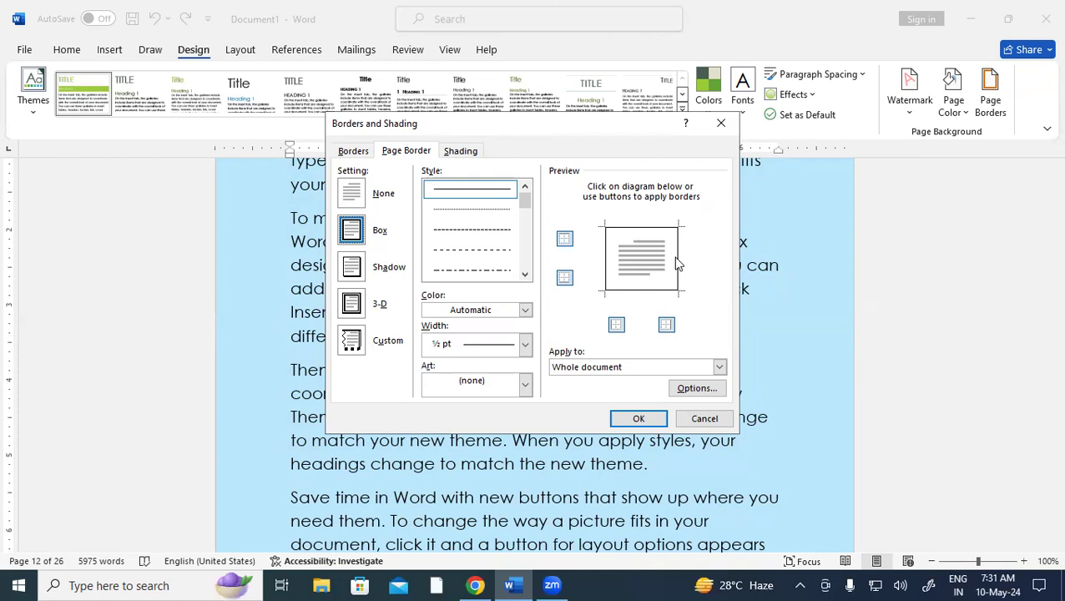
pyautogui.click(528, 352)
pyautogui.click(510, 487)
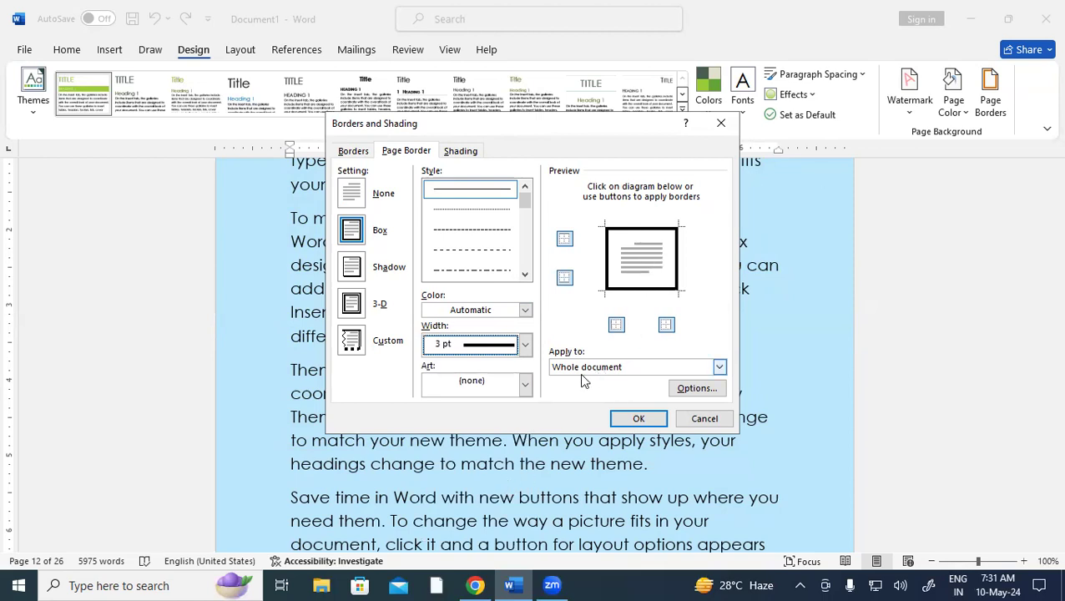
pyautogui.click(526, 311)
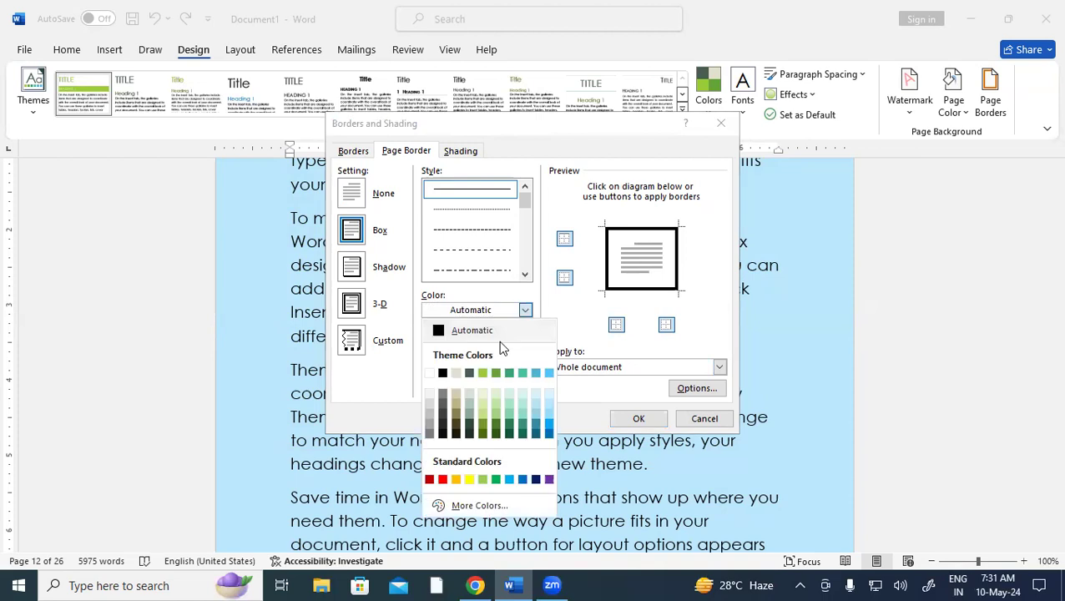
pyautogui.click(444, 479)
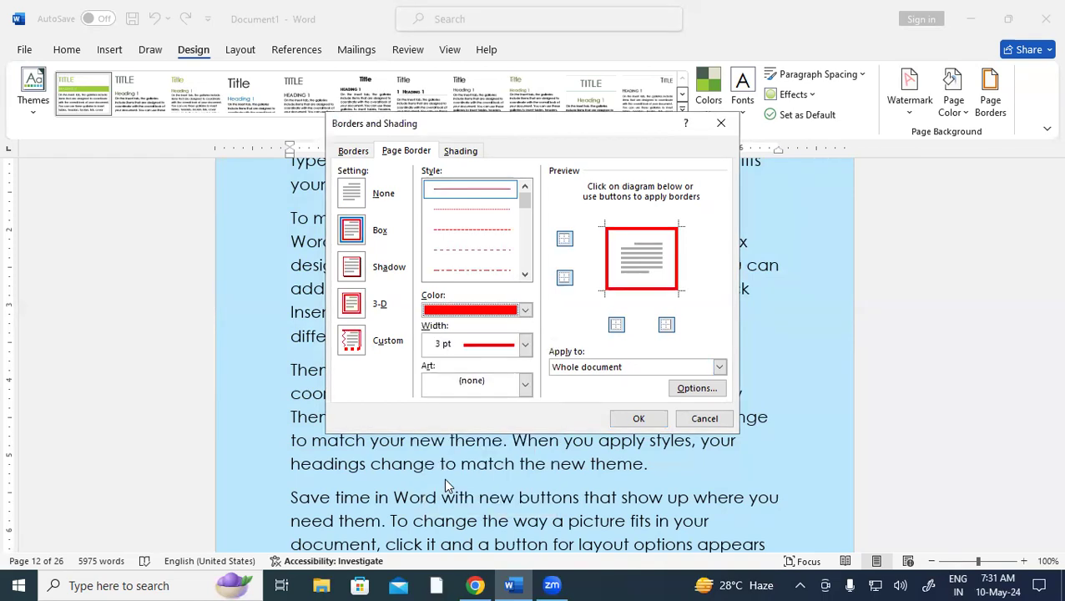
pyautogui.click(640, 422)
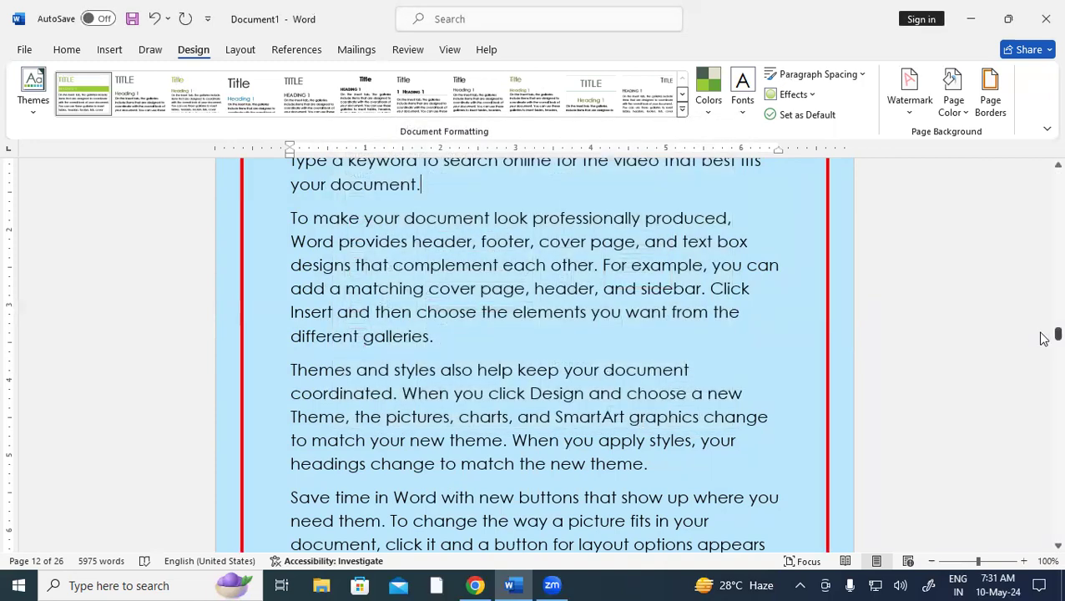
# Open the page border Options and keep margins measured from Edge of page
pyautogui.moveTo(1058, 332); pyautogui.dragTo(1039, 135)
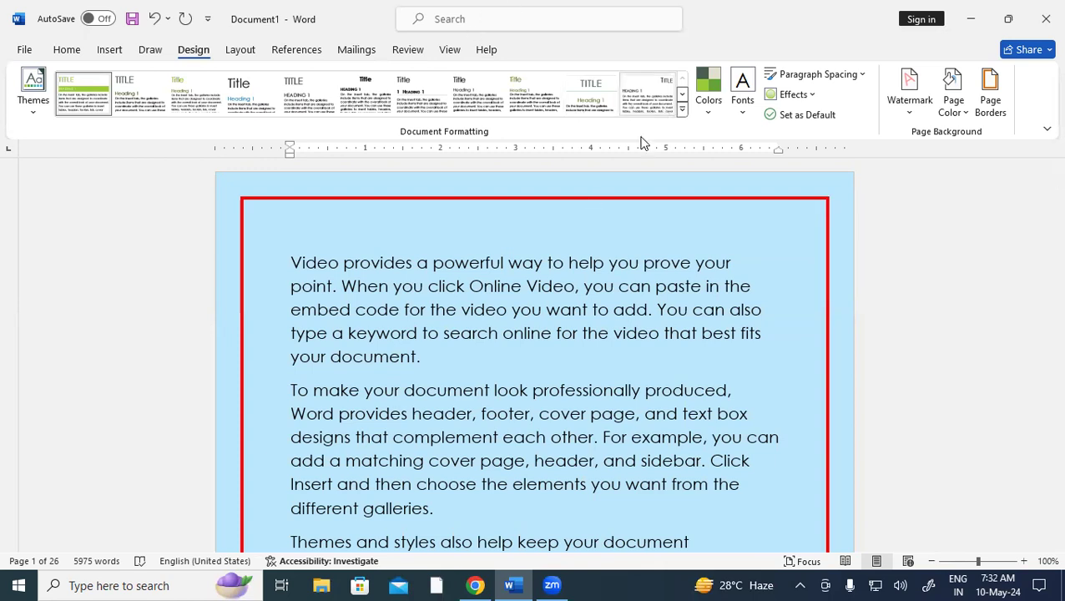
pyautogui.click(992, 88)
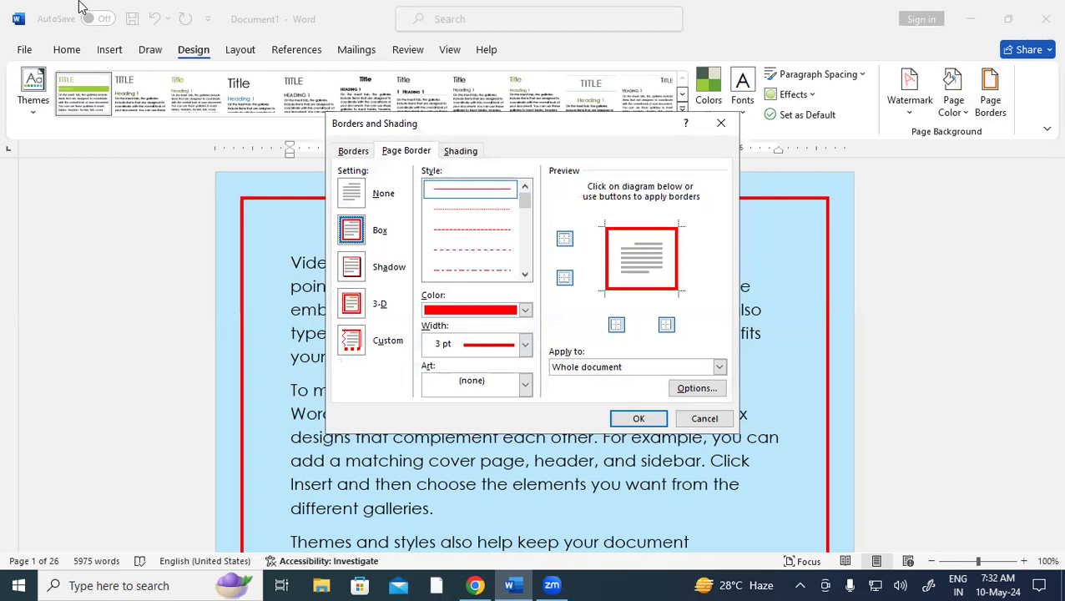
pyautogui.click(696, 389)
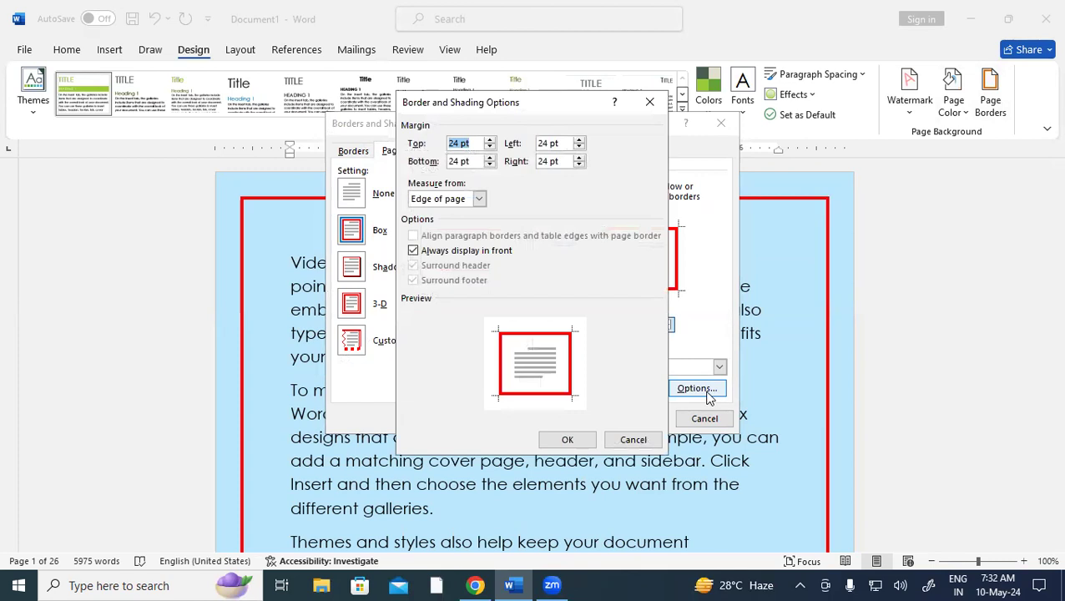
pyautogui.press('Tab')
pyautogui.press('Tab')
pyautogui.press('Tab')
pyautogui.press('Tab')
pyautogui.hotkey('alt', 'Down')
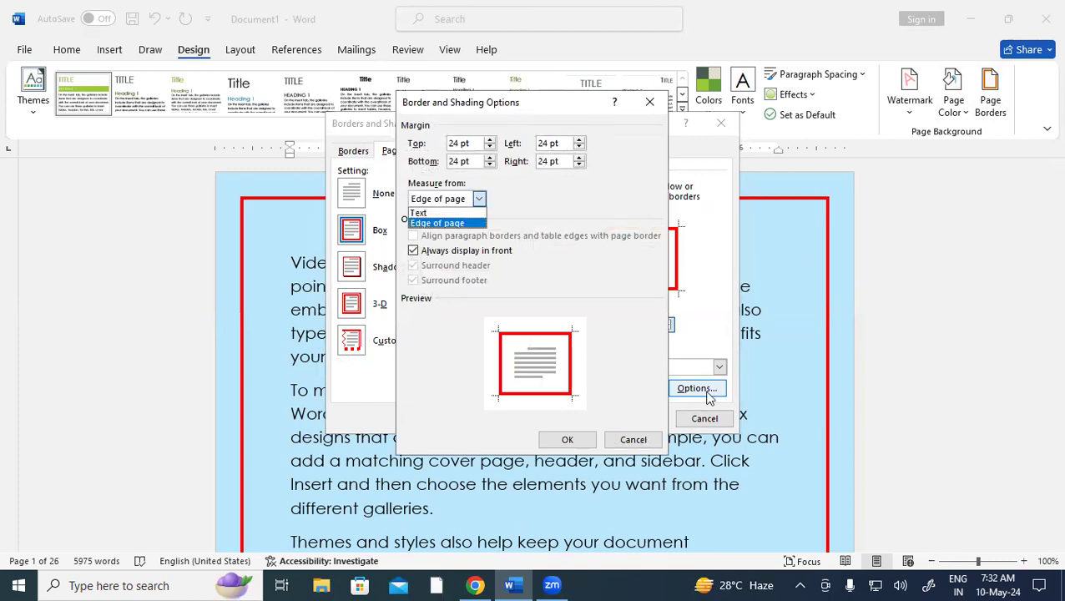
pyautogui.click(470, 144)
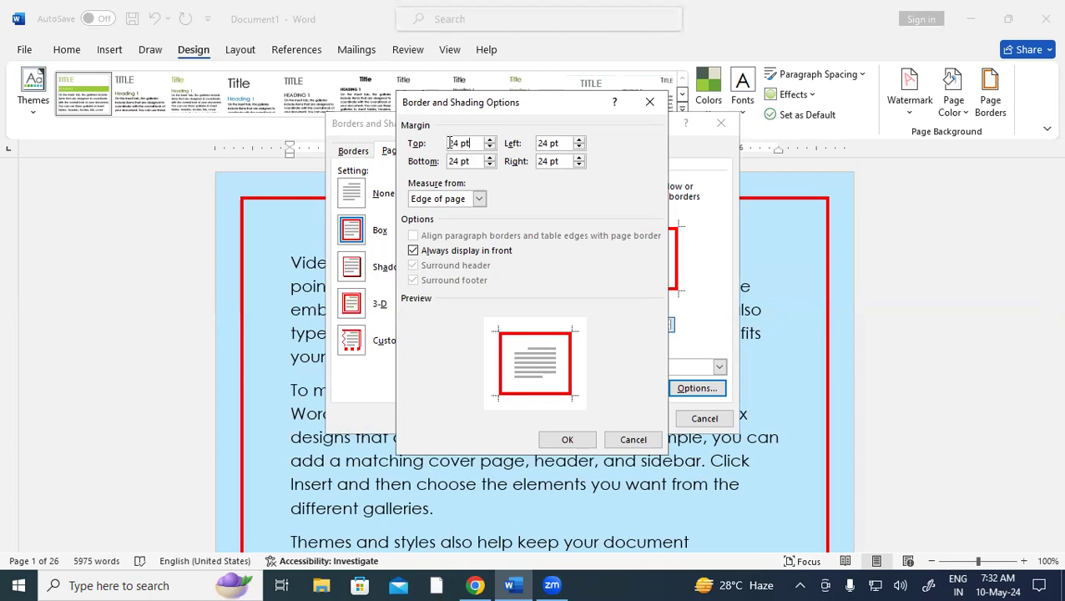
# Set the top, bottom, left and right border margins to 0 and apply
pyautogui.moveTo(448, 144); pyautogui.dragTo(480, 159)
pyautogui.write('0')
pyautogui.press('Tab')
pyautogui.write('0')
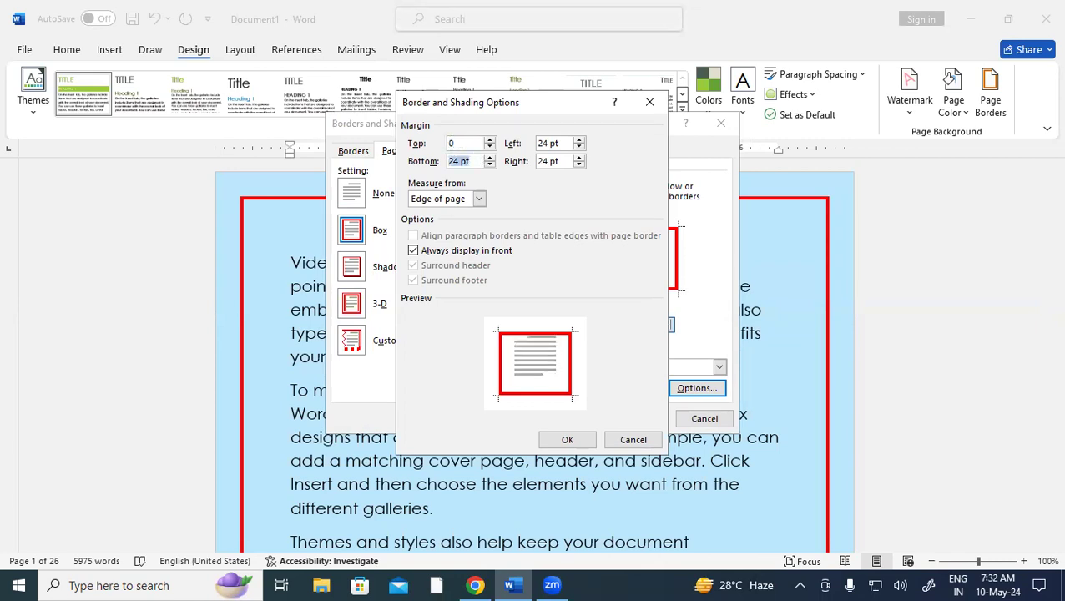
pyautogui.press('Tab')
pyautogui.write('0')
pyautogui.press('Tab')
pyautogui.write('0')
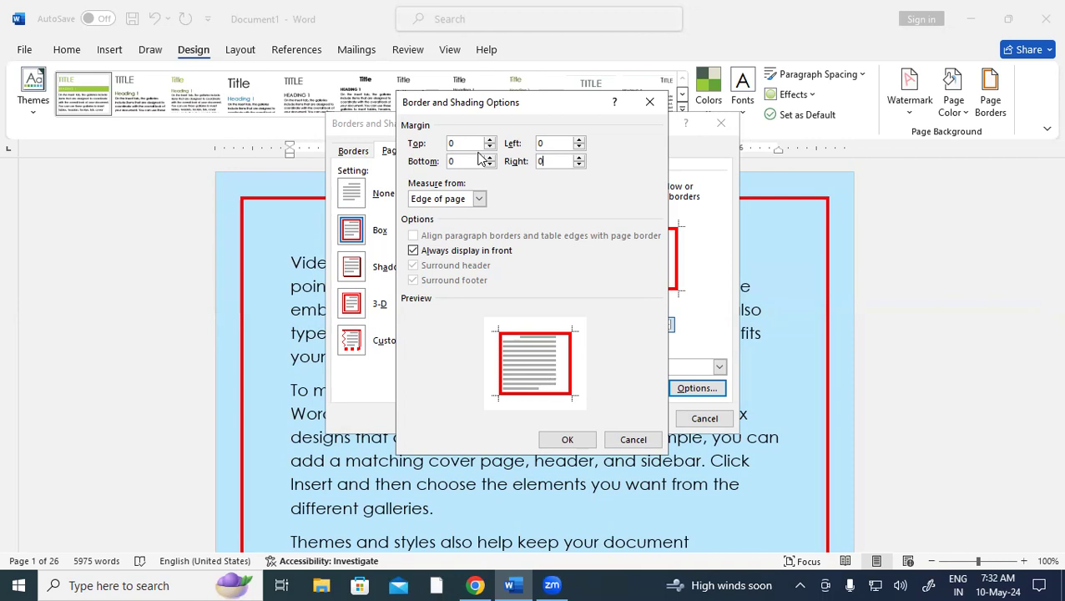
pyautogui.click(567, 441)
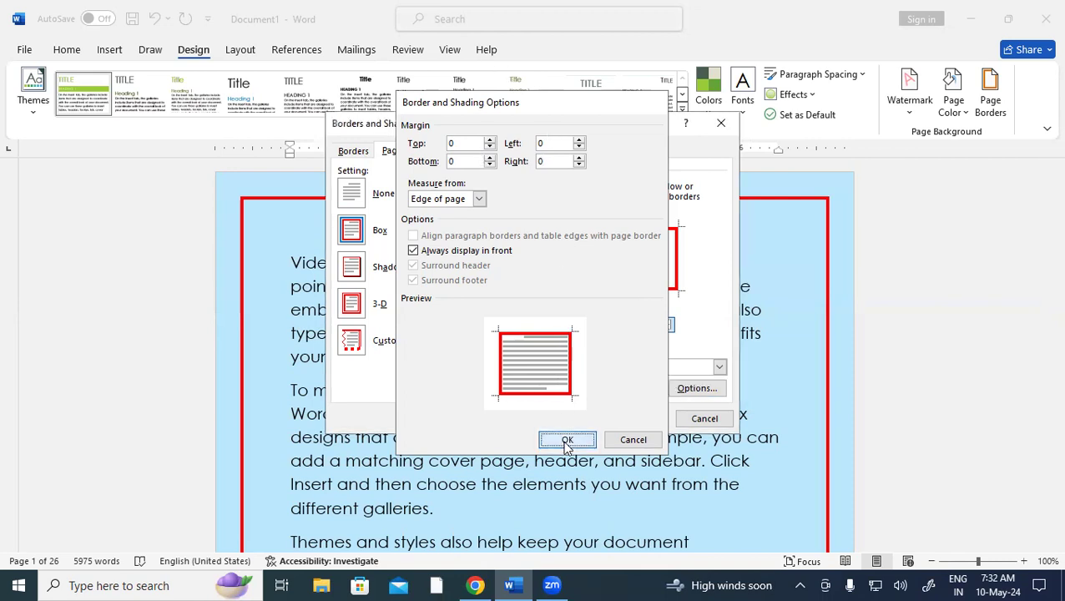
pyautogui.click(638, 418)
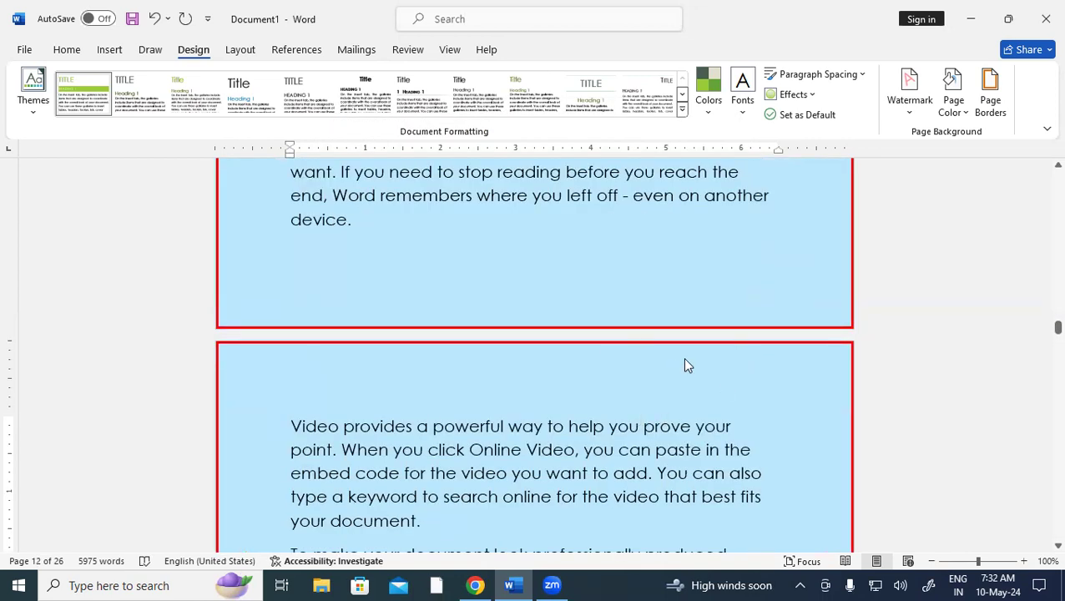
# Scroll back up and reopen Page Borders, which still shows the red 3 pt box border
pyautogui.scroll(3, 644, 301)
pyautogui.scroll(4, 645, 301)
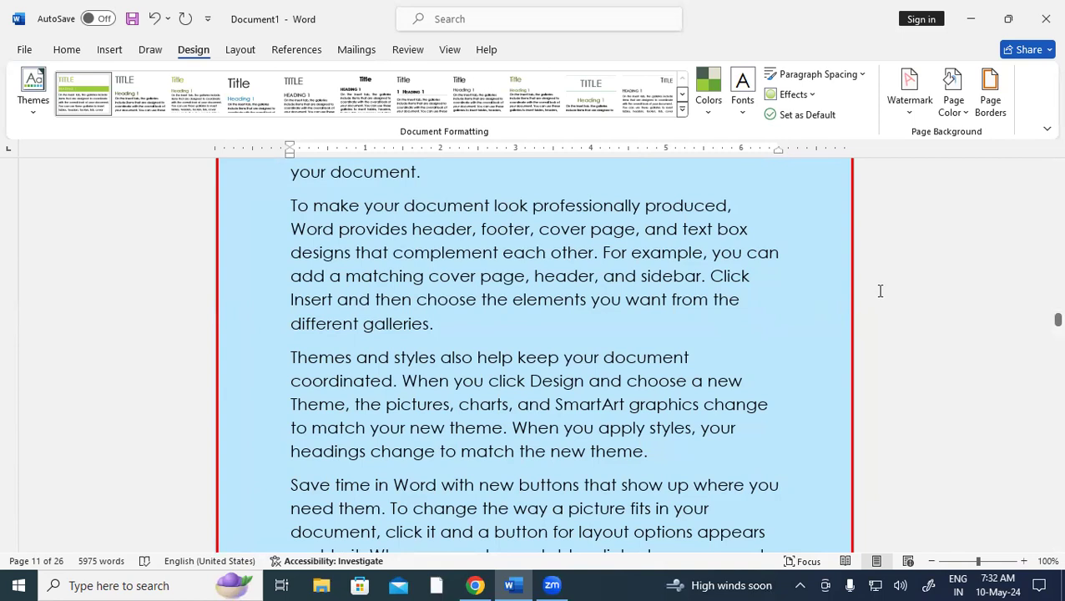
pyautogui.click(990, 102)
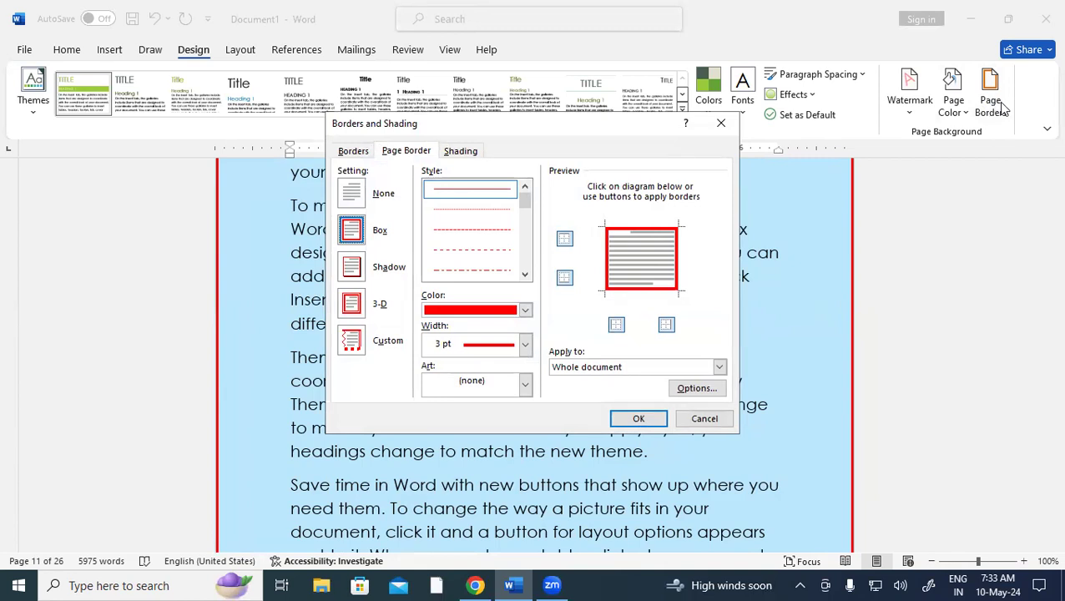
# Switch the red 3 pt page border to the Shadow setting and apply it
pyautogui.click(357, 265)
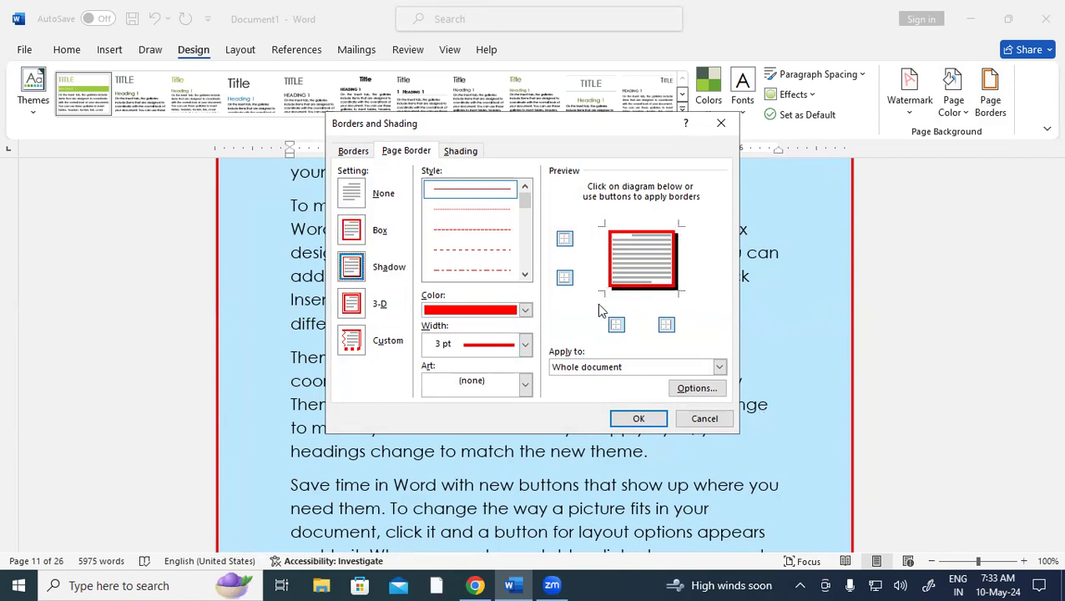
pyautogui.click(639, 419)
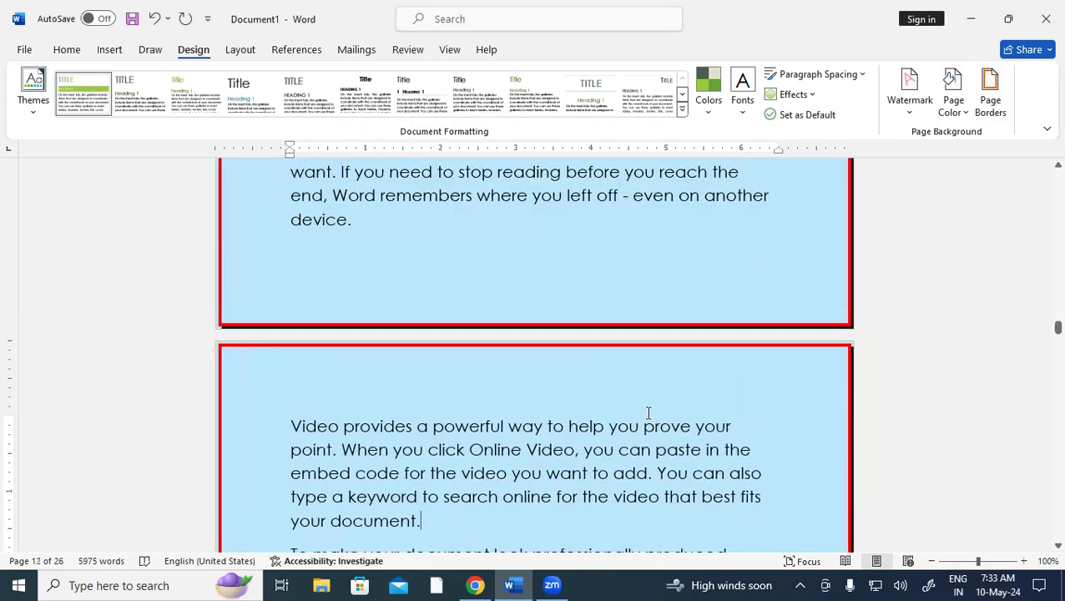
pyautogui.scroll(8, 649, 409)
pyautogui.scroll(-8, 649, 405)
pyautogui.scroll(3, 649, 405)
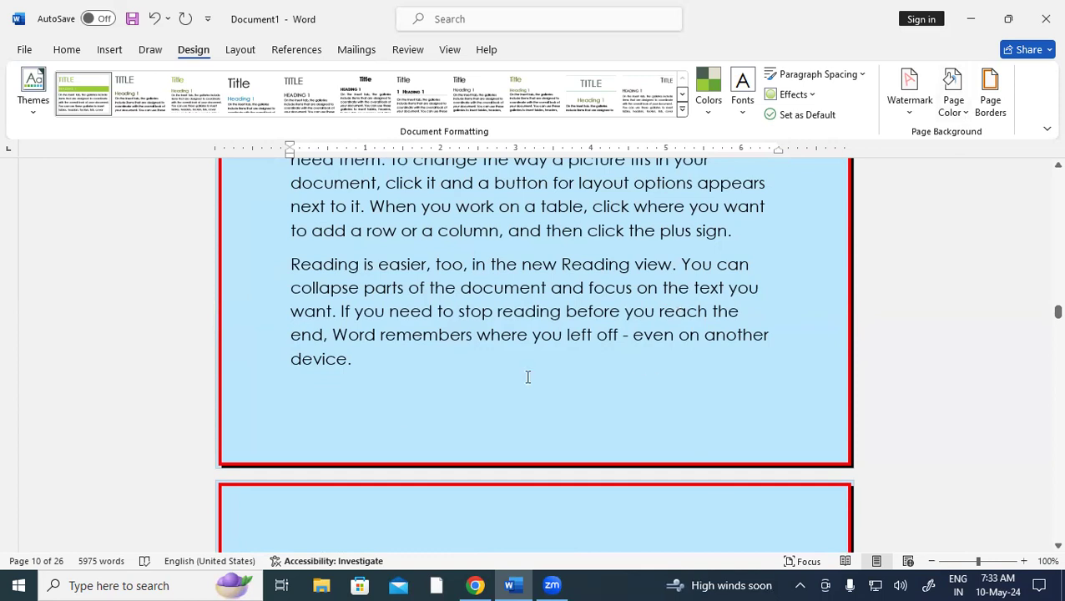
# Change the page border to the 3-D setting with red apples art and apply it
pyautogui.click(997, 106)
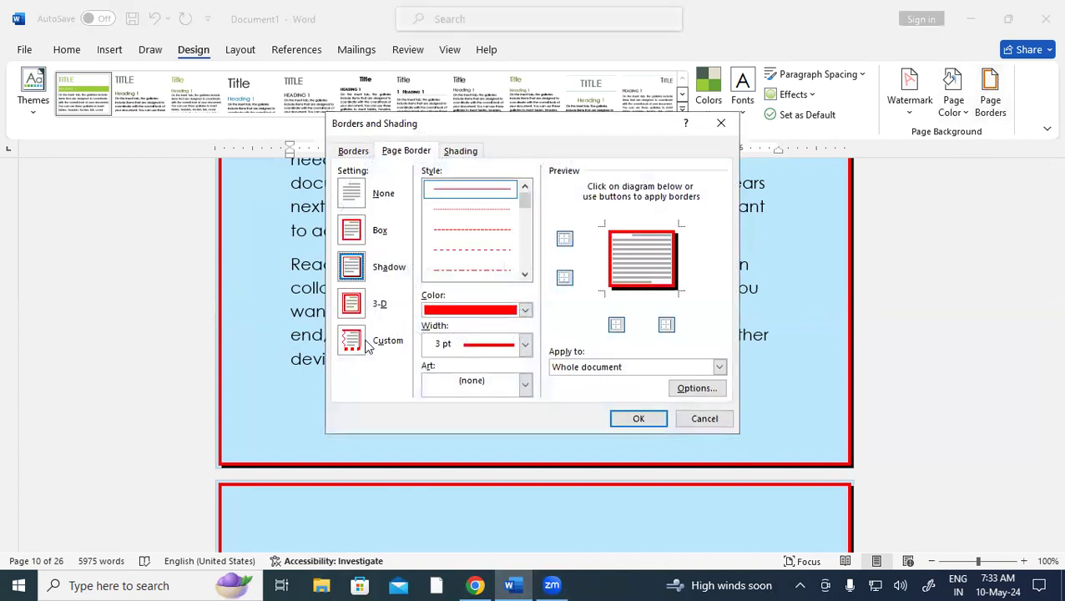
pyautogui.click(351, 305)
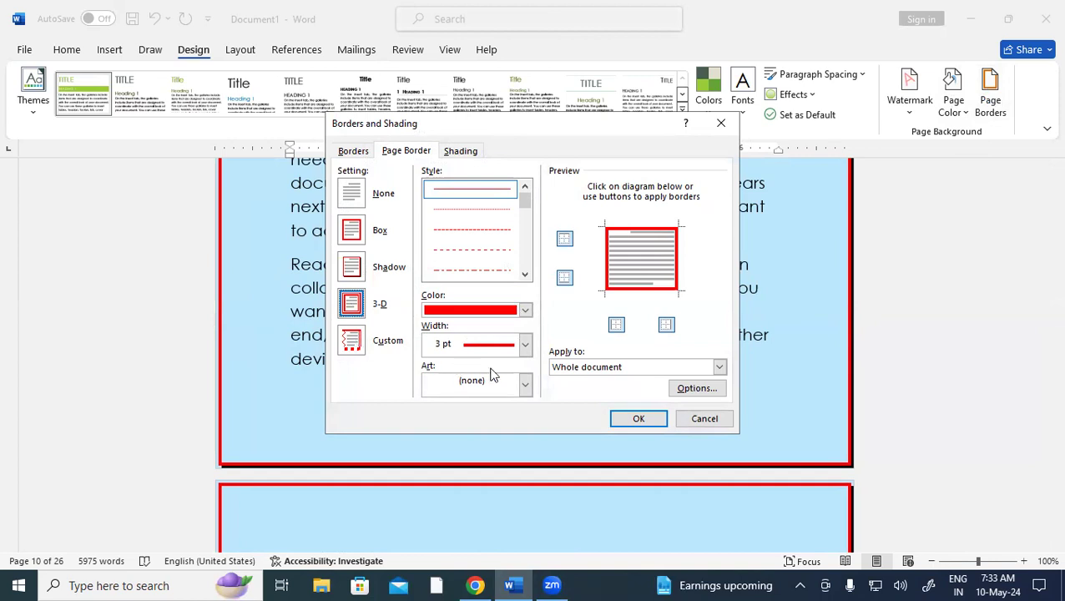
pyautogui.click(524, 383)
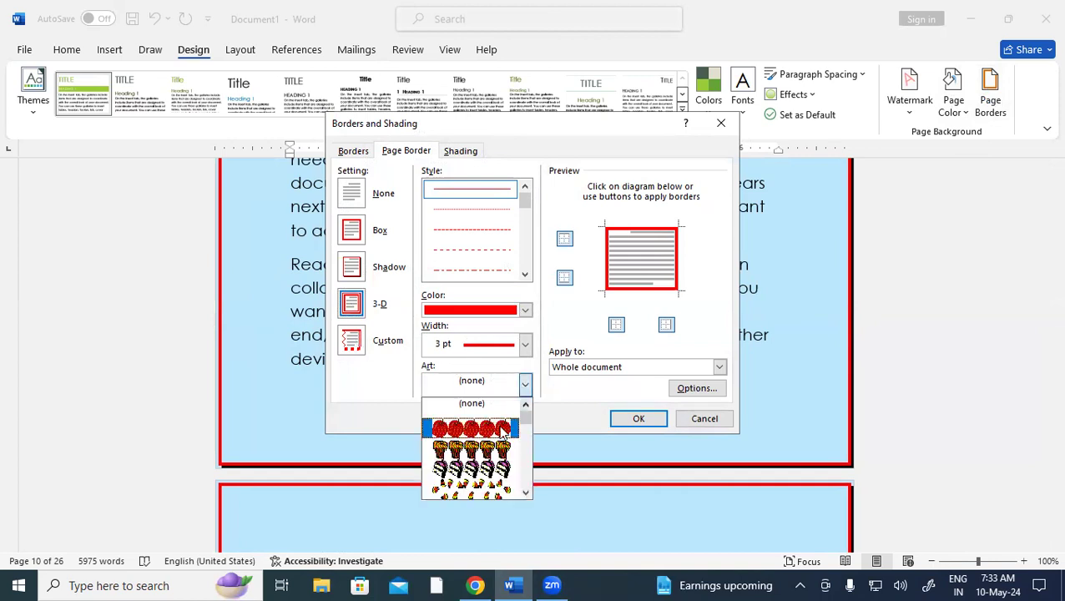
pyautogui.click(492, 434)
pyautogui.click(638, 419)
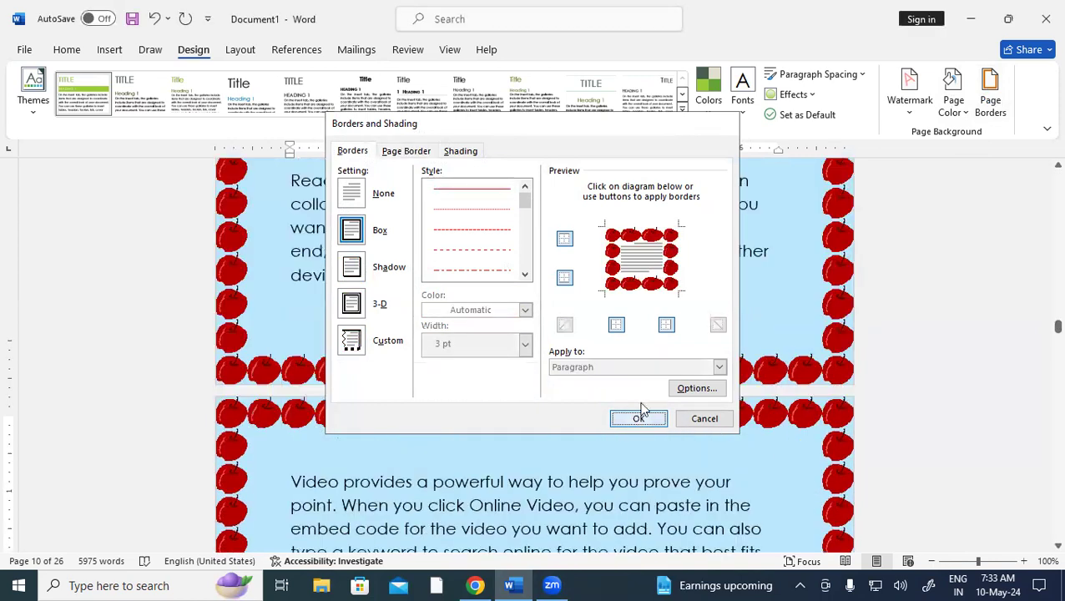
pyautogui.scroll(8, 639, 405)
pyautogui.scroll(3, 642, 397)
pyautogui.scroll(-7, 642, 397)
pyautogui.scroll(5, 642, 397)
pyautogui.scroll(-8, 642, 398)
pyautogui.scroll(6, 642, 398)
pyautogui.scroll(-9, 642, 397)
pyautogui.scroll(1, 642, 397)
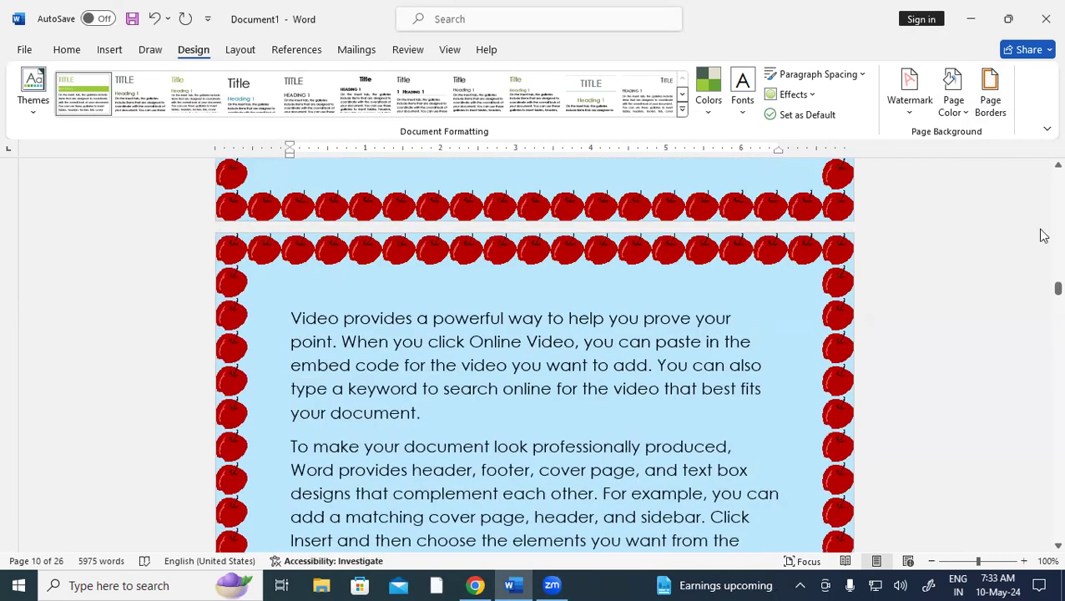
pyautogui.click(993, 97)
pyautogui.click(525, 385)
pyautogui.moveTo(525, 421); pyautogui.dragTo(526, 440)
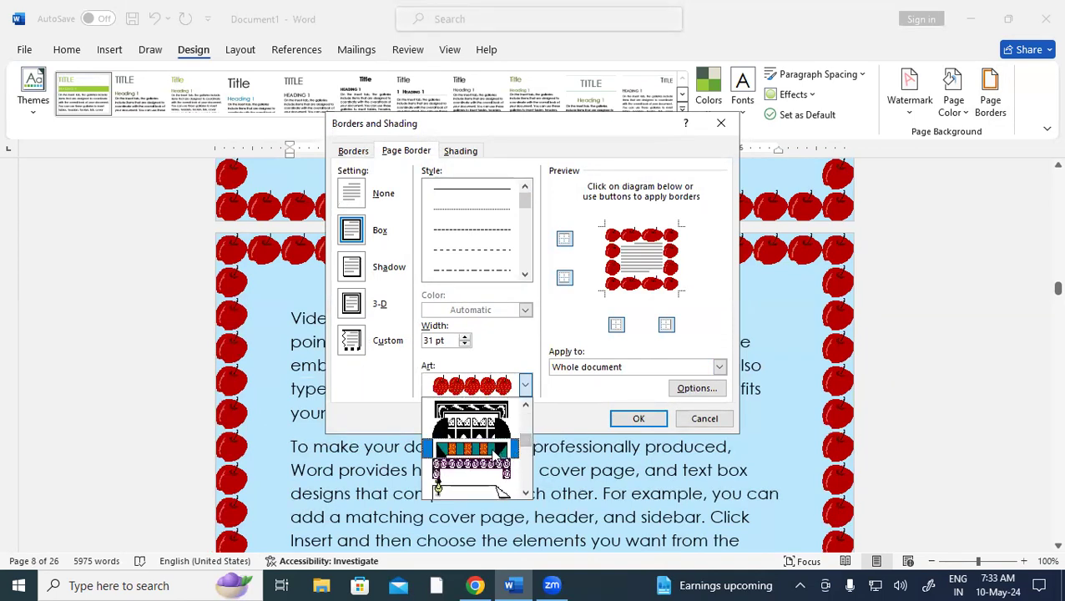
pyautogui.click(511, 450)
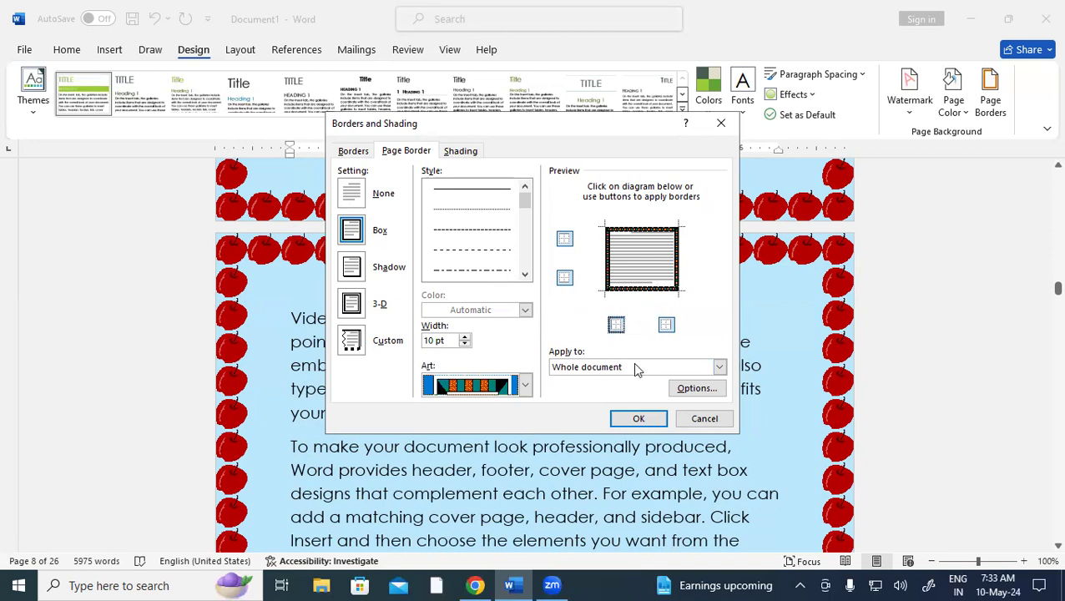
pyautogui.click(639, 419)
pyautogui.scroll(-3, 647, 351)
pyautogui.scroll(10, 649, 351)
pyautogui.scroll(-4, 650, 351)
pyautogui.scroll(6, 651, 351)
pyautogui.scroll(14, 650, 352)
pyautogui.scroll(10, 651, 351)
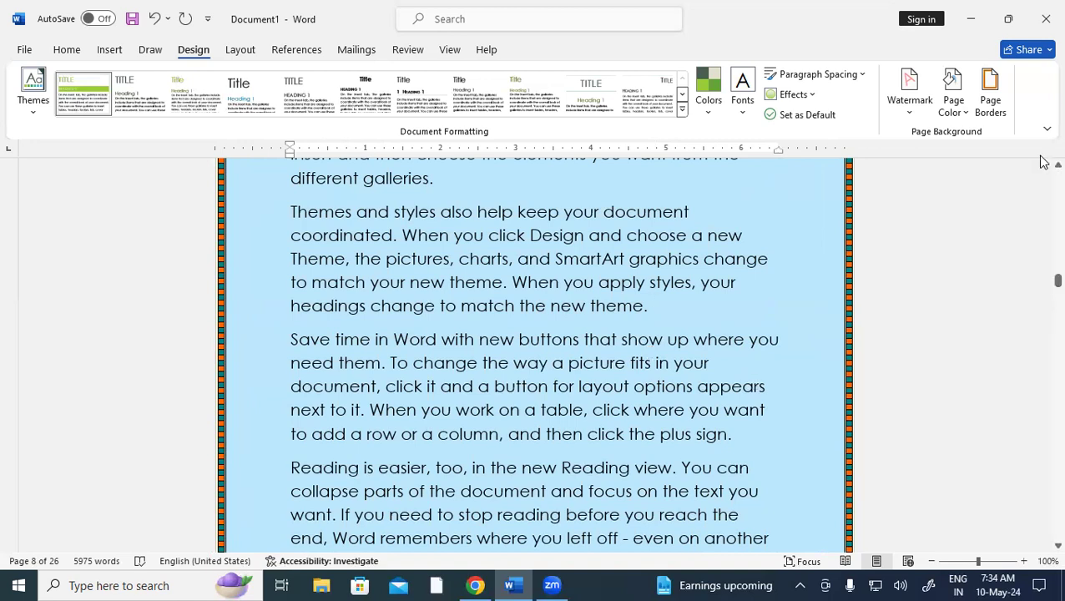
# Reopen Page Borders and try the blue patterned and bracket-style art borders
pyautogui.click(991, 96)
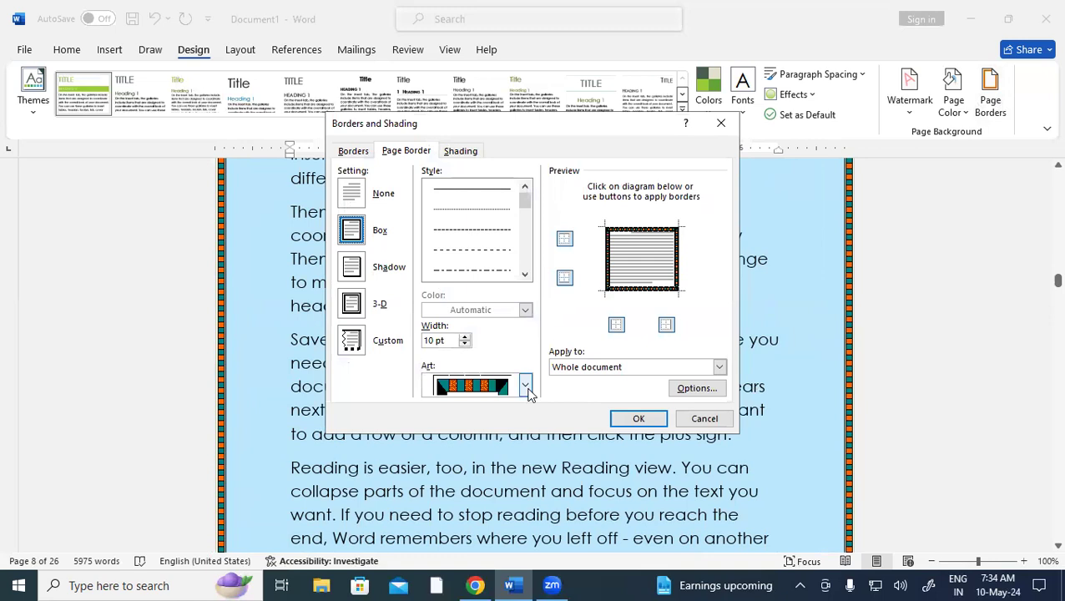
pyautogui.click(525, 385)
pyautogui.click(525, 446)
pyautogui.moveTo(524, 446); pyautogui.dragTo(524, 457)
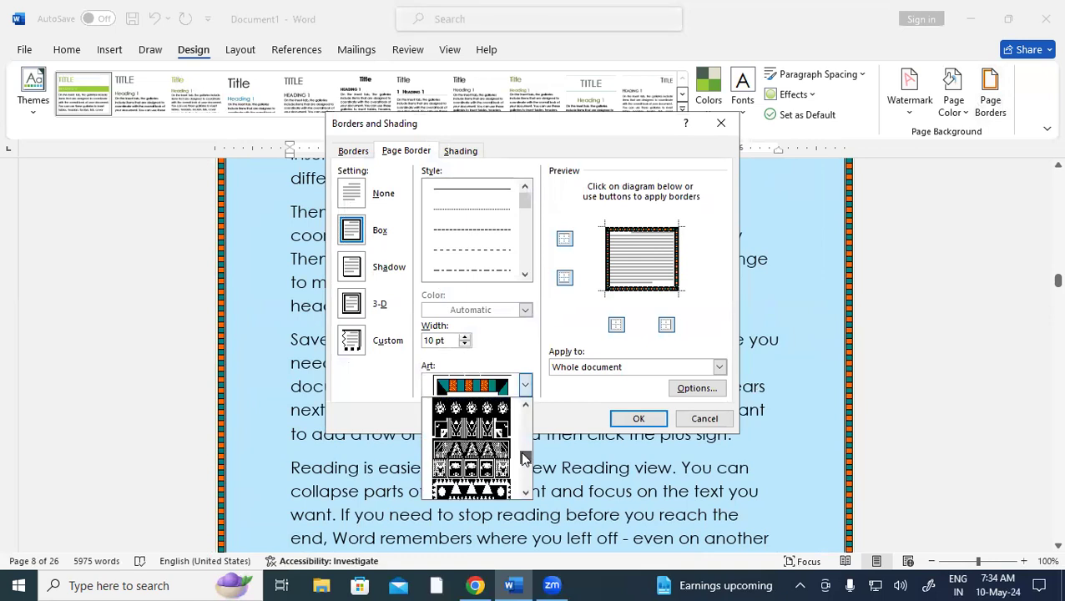
pyautogui.click(471, 424)
pyautogui.click(524, 385)
pyautogui.scroll(-2, 507, 457)
pyautogui.scroll(-4, 507, 457)
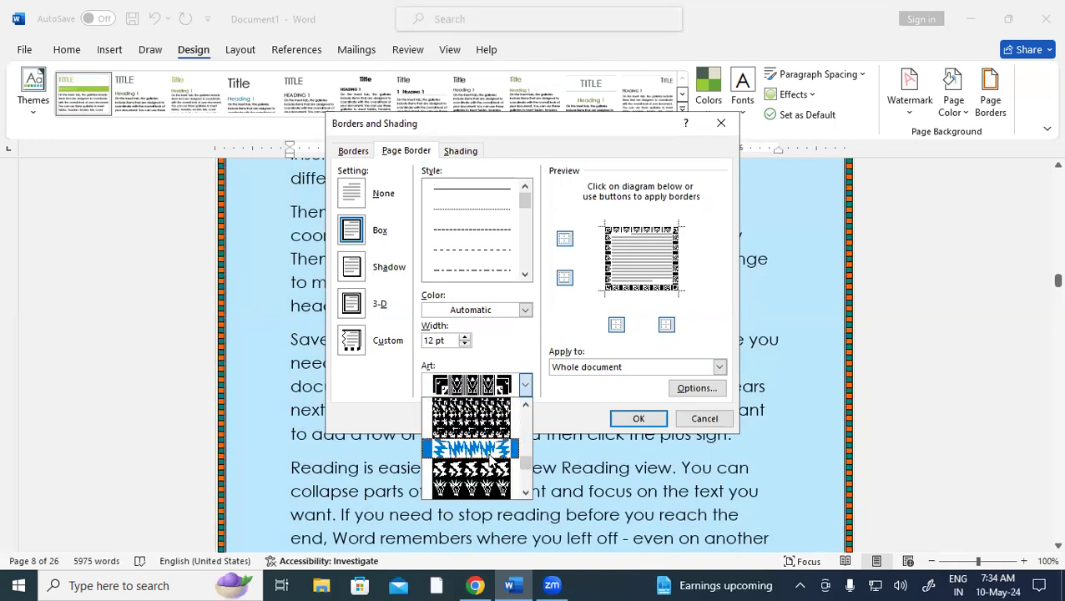
pyautogui.click(496, 431)
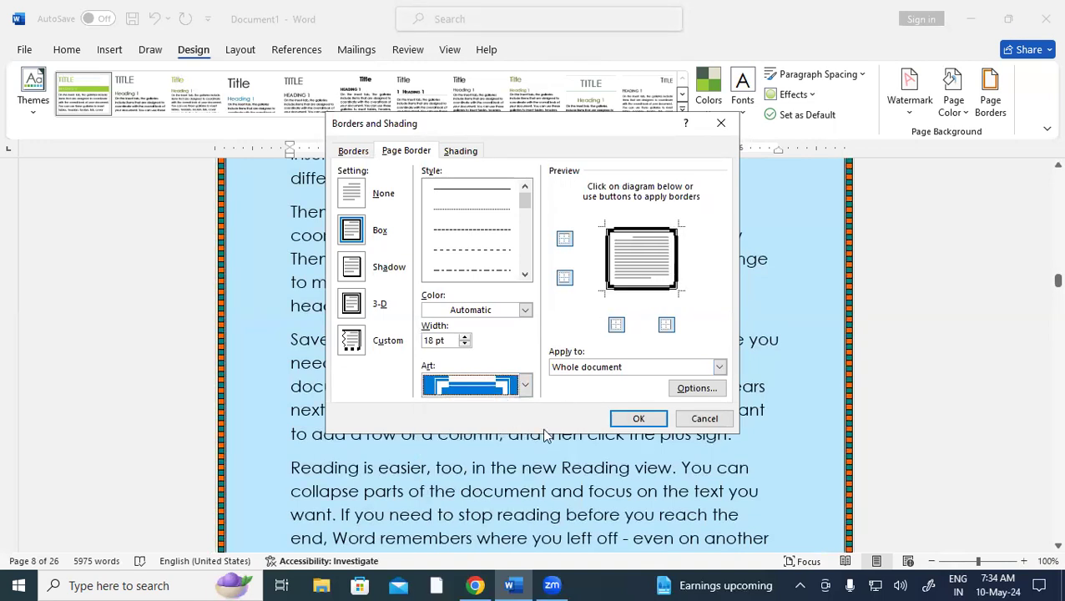
# Choose the triangle art border in Red, 12 pt, for the whole document and apply it
pyautogui.click(526, 385)
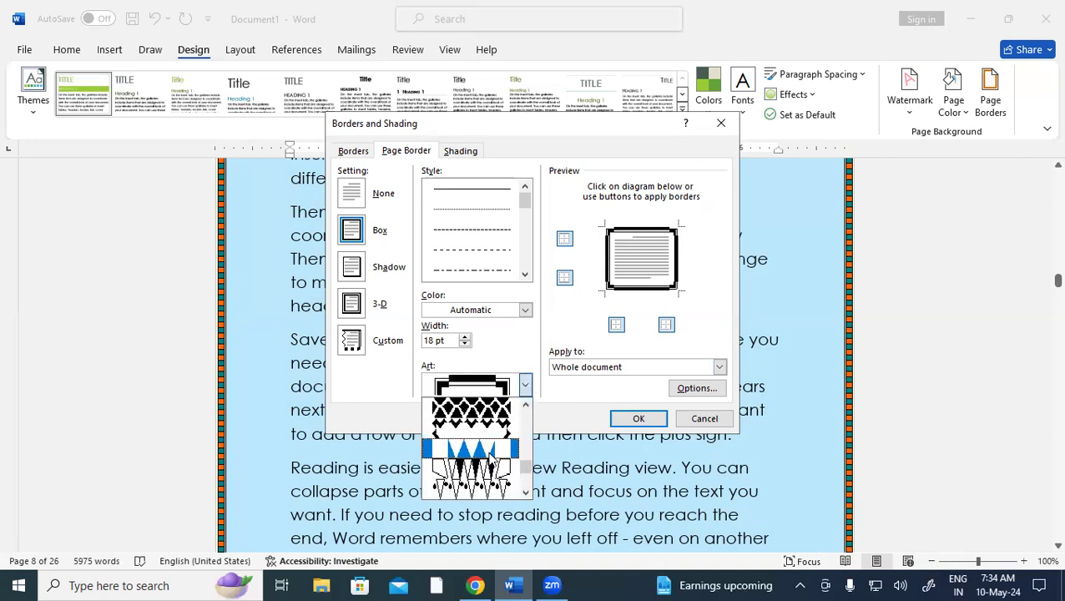
pyautogui.click(494, 450)
pyautogui.click(526, 310)
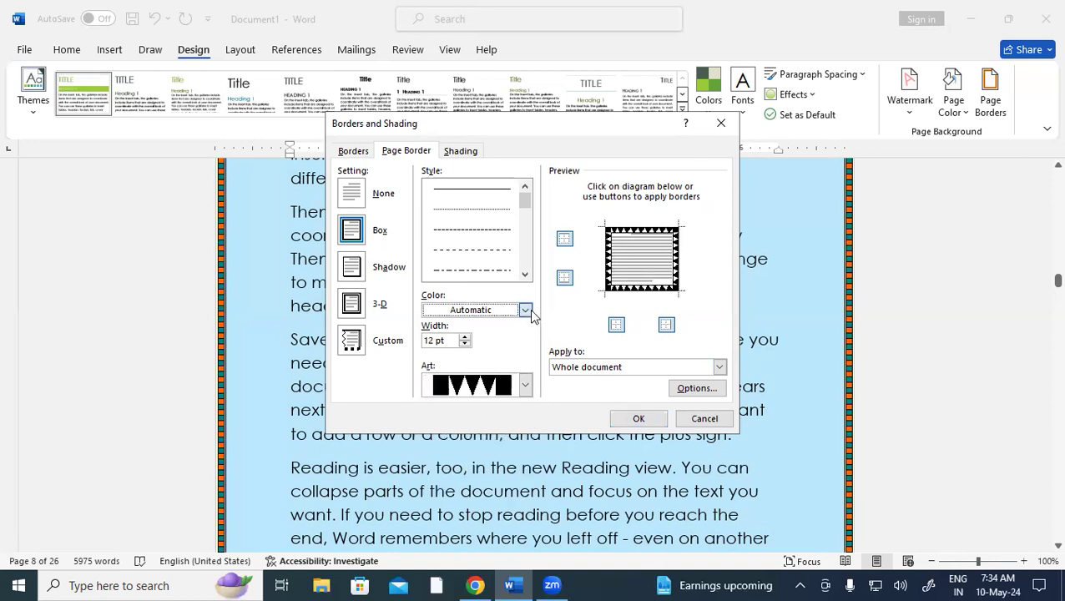
pyautogui.click(442, 479)
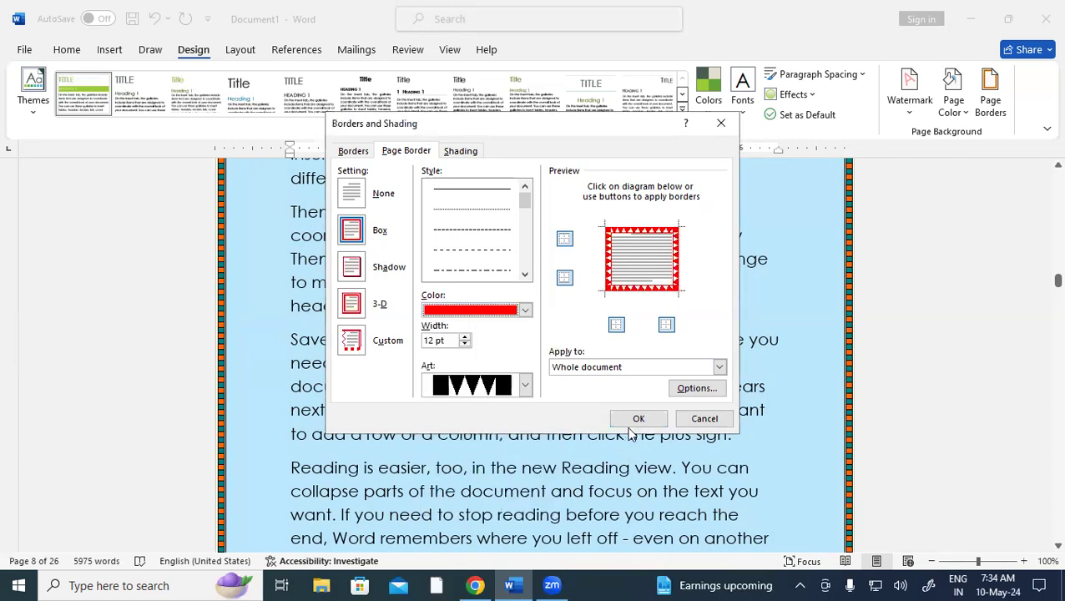
pyautogui.click(638, 418)
pyautogui.scroll(-3, 638, 417)
# Scroll through the red triangle-bordered pages and switch to the Home ribbon
pyautogui.scroll(5, 638, 417)
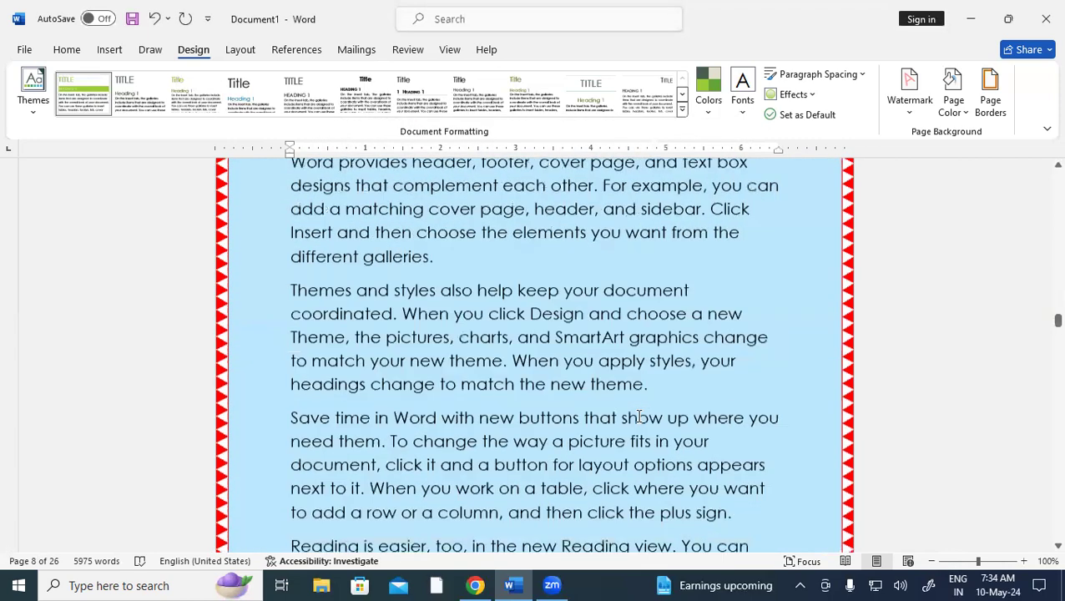
pyautogui.scroll(-5, 639, 415)
pyautogui.scroll(6, 638, 415)
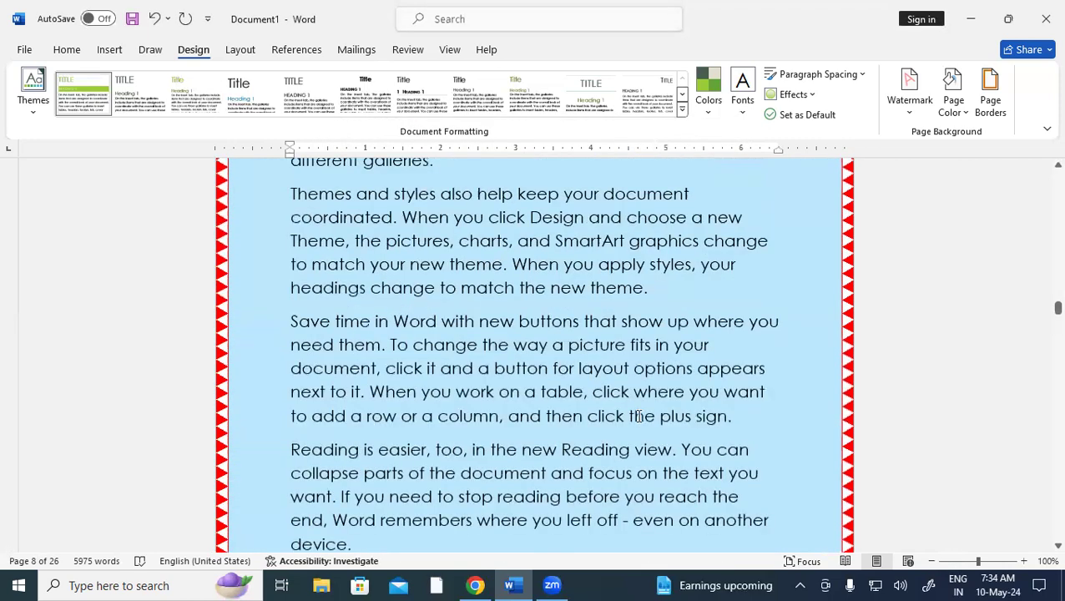
pyautogui.scroll(7, 640, 416)
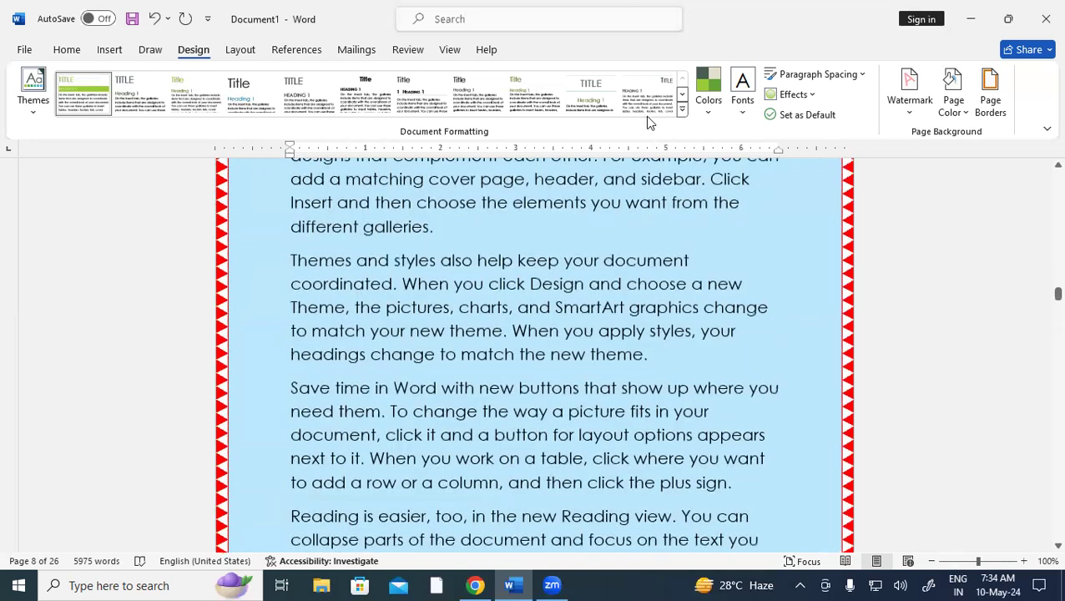
pyautogui.click(71, 50)
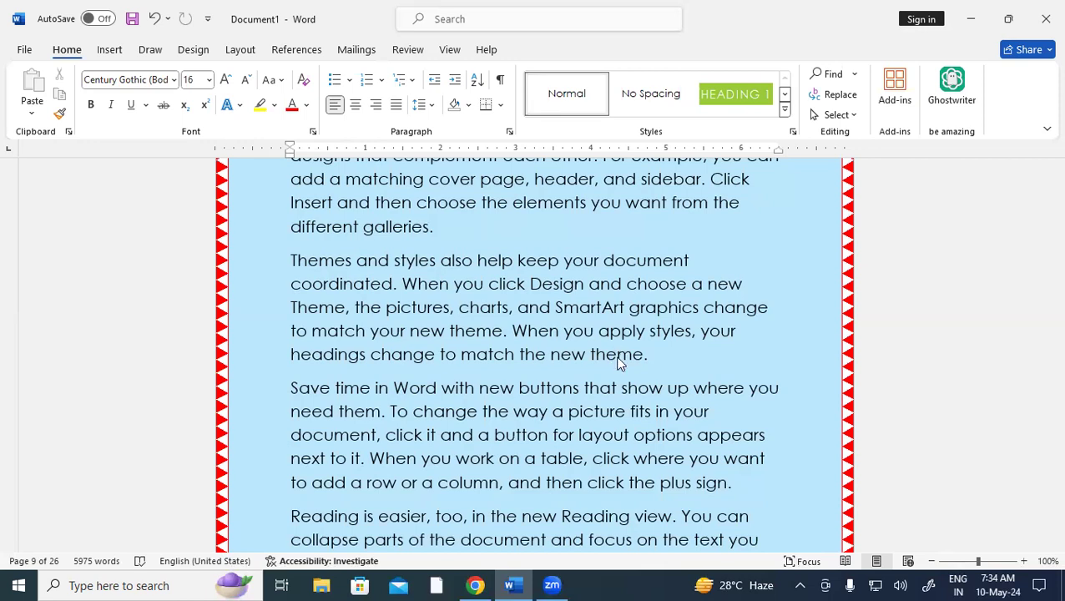
# Insert seven 'git' lines after 'Theme, t' in the Themes paragraph using the macro shortcut
pyautogui.hotkey('shift', 'F5')
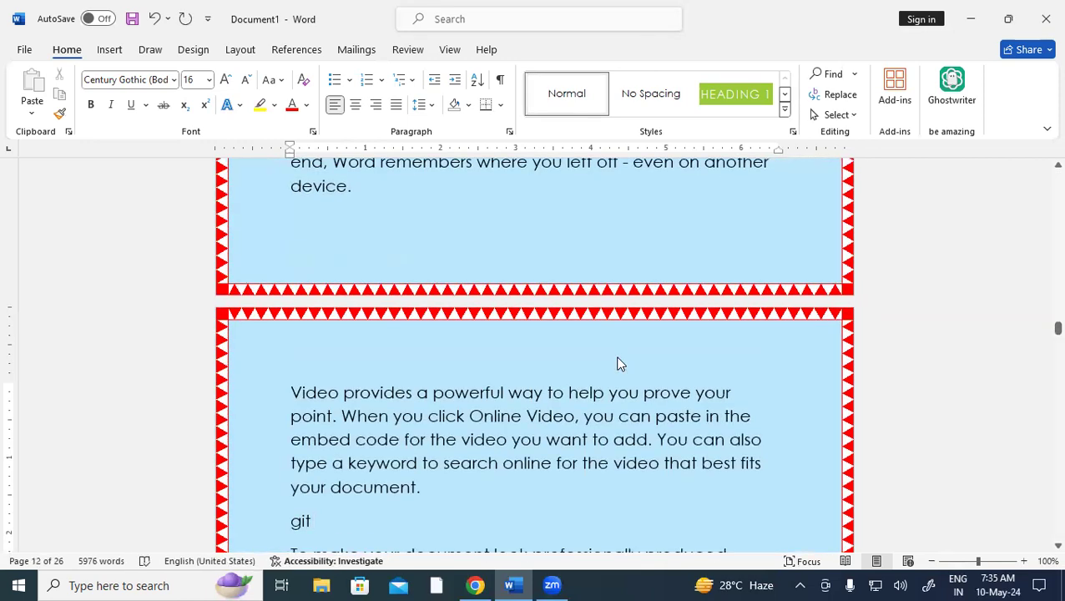
pyautogui.scroll(4, 361, 309)
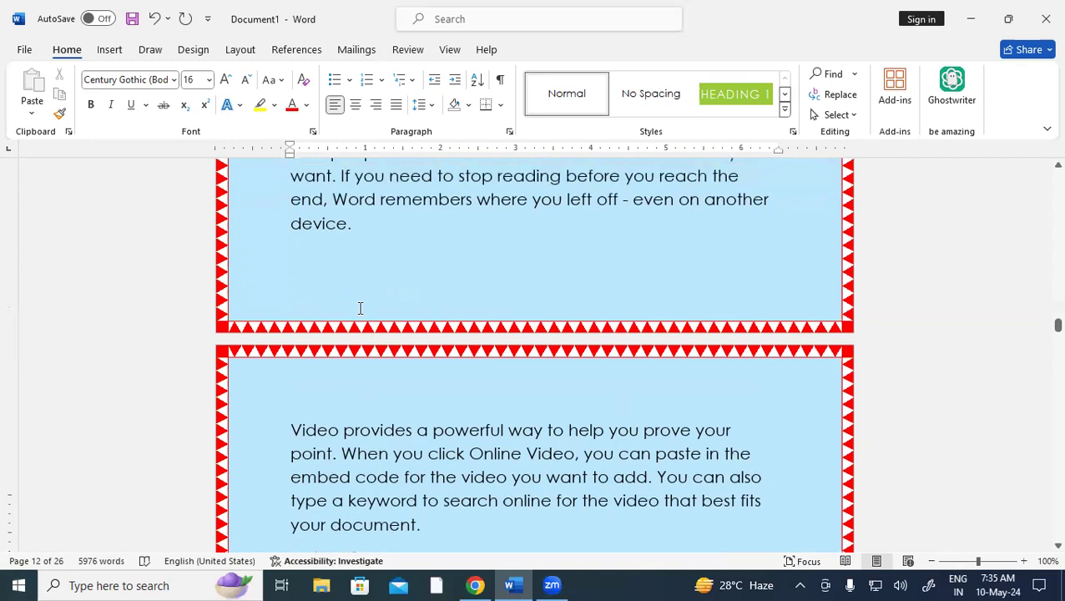
pyautogui.scroll(1, 361, 309)
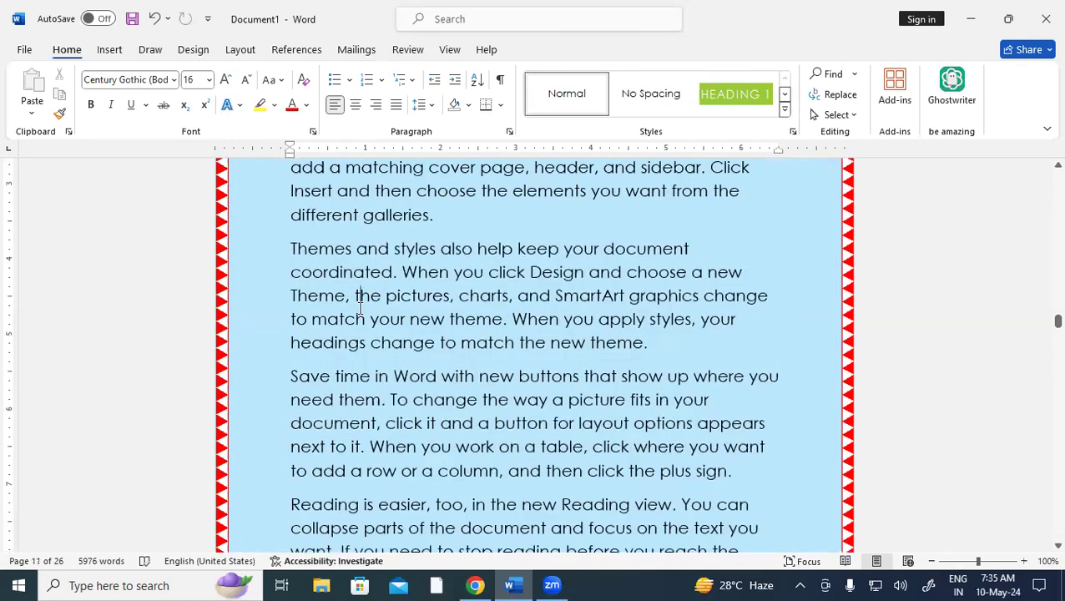
pyautogui.write('git')
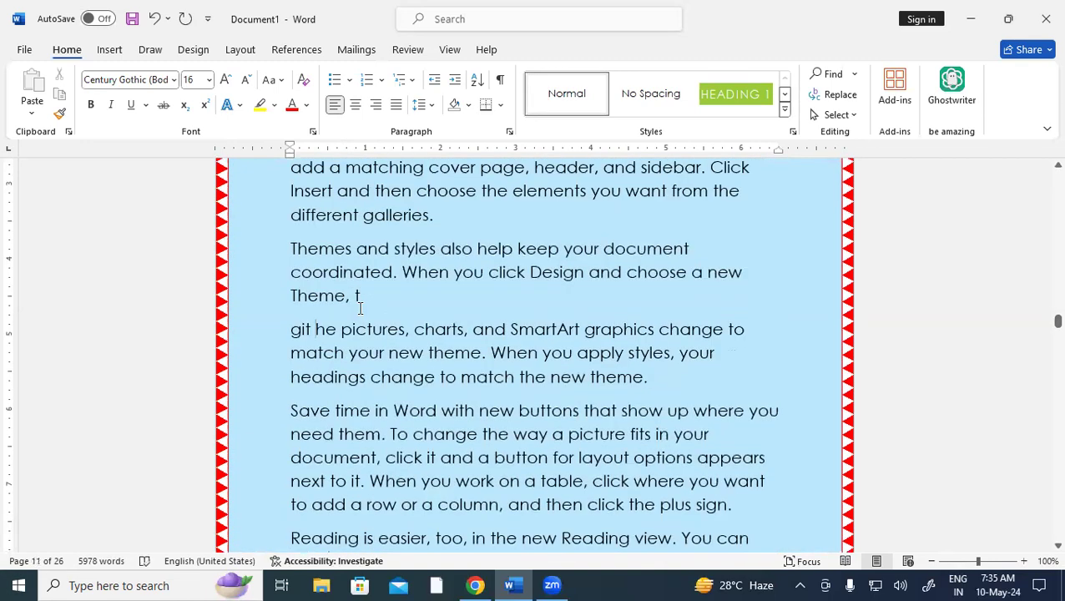
pyautogui.hotkey('ctrl', 'v')
pyautogui.hotkey('ctrl', 'v')
pyautogui.hotkey('ctrl', 'v')
pyautogui.hotkey('ctrl', 'v')
pyautogui.hotkey('ctrl', 'v')
pyautogui.hotkey('ctrl', 'v')
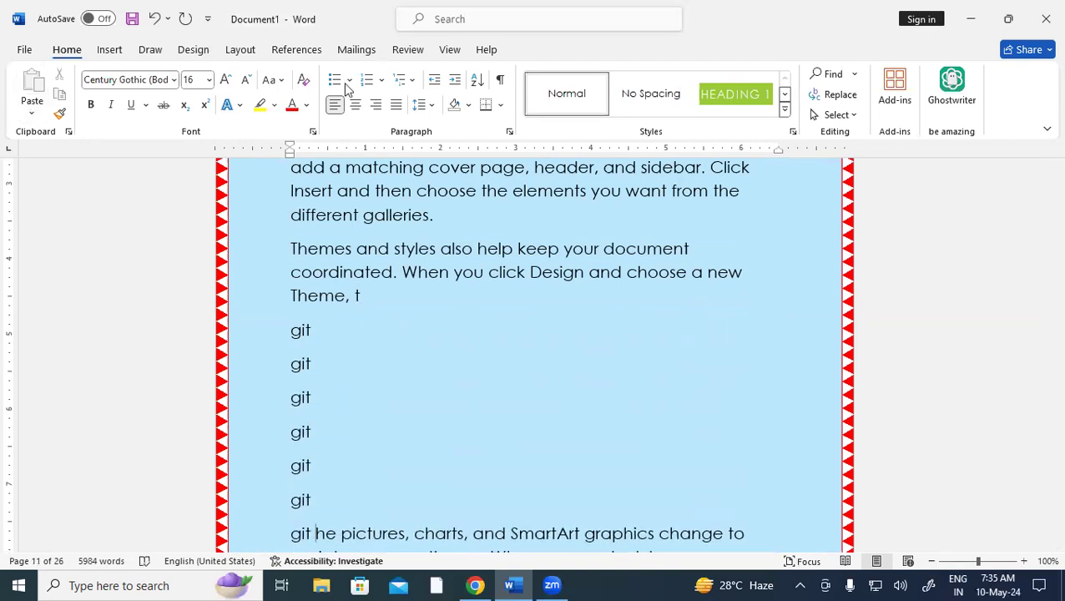
pyautogui.click(449, 51)
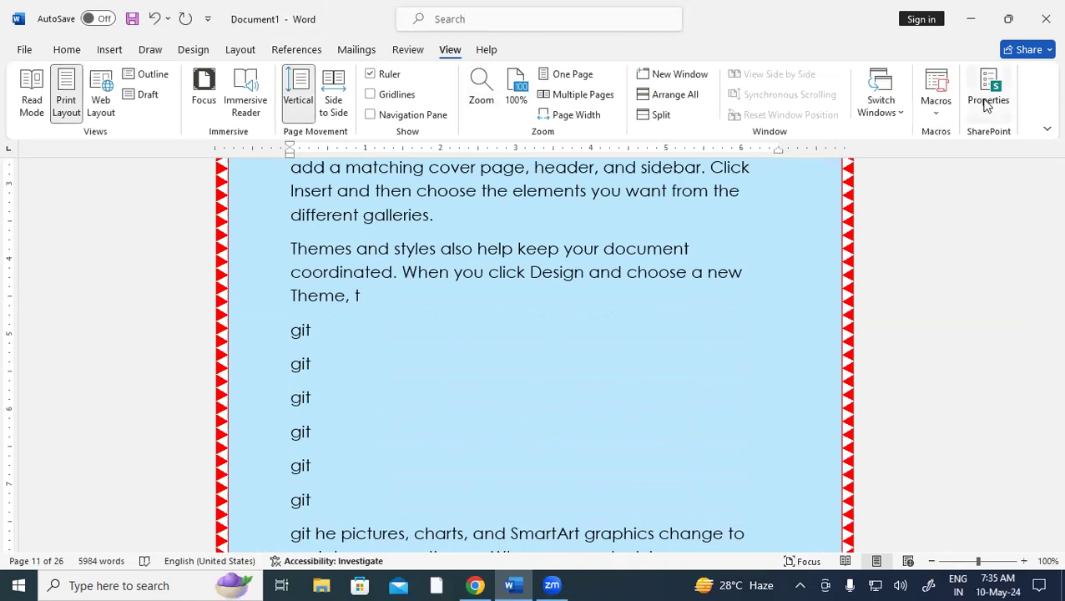
# Delete Macro1 and Macro2 from the Macros list, confirming each, and close the dialog
pyautogui.click(939, 113)
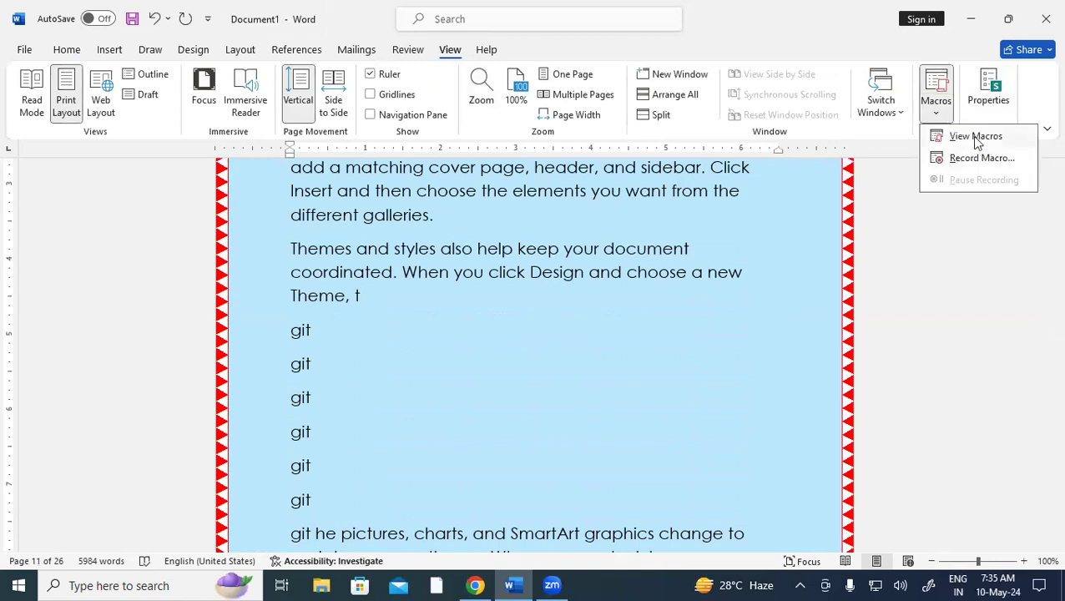
pyautogui.click(975, 137)
pyautogui.click(667, 275)
pyautogui.click(507, 337)
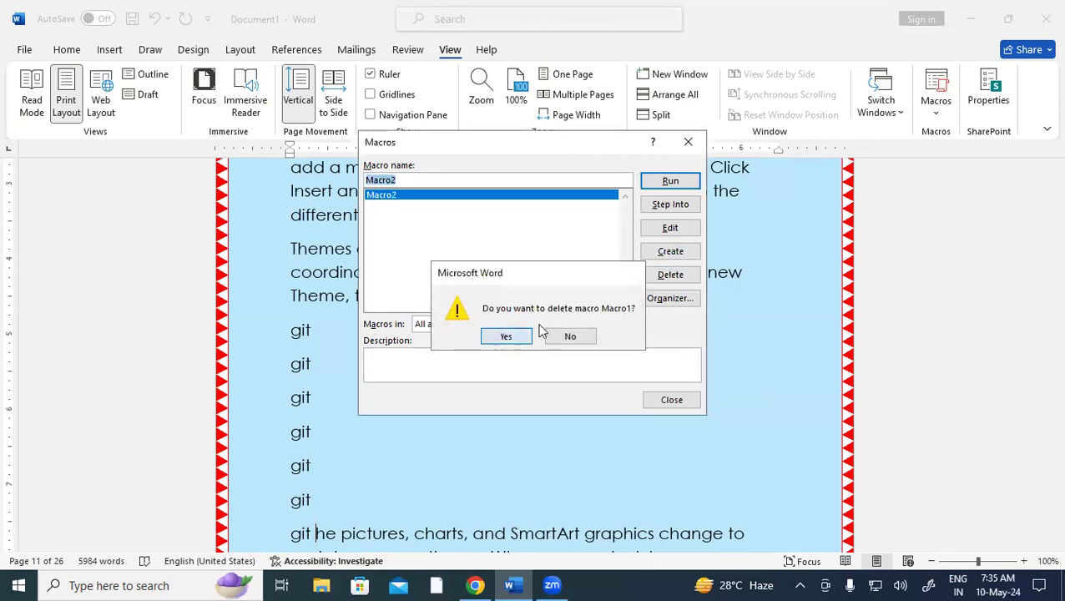
pyautogui.click(672, 275)
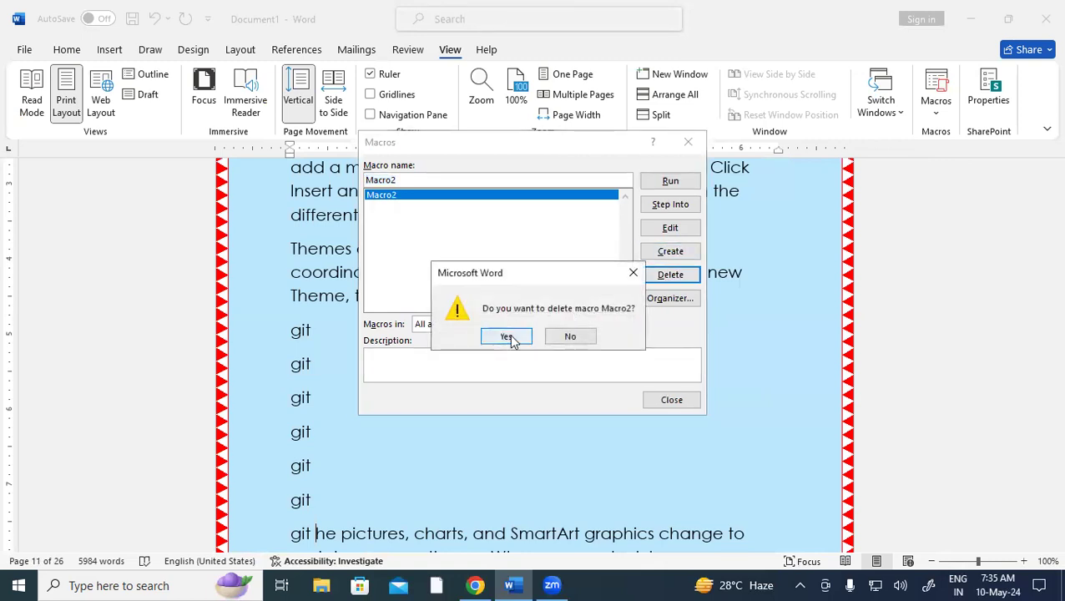
pyautogui.click(511, 339)
pyautogui.click(688, 144)
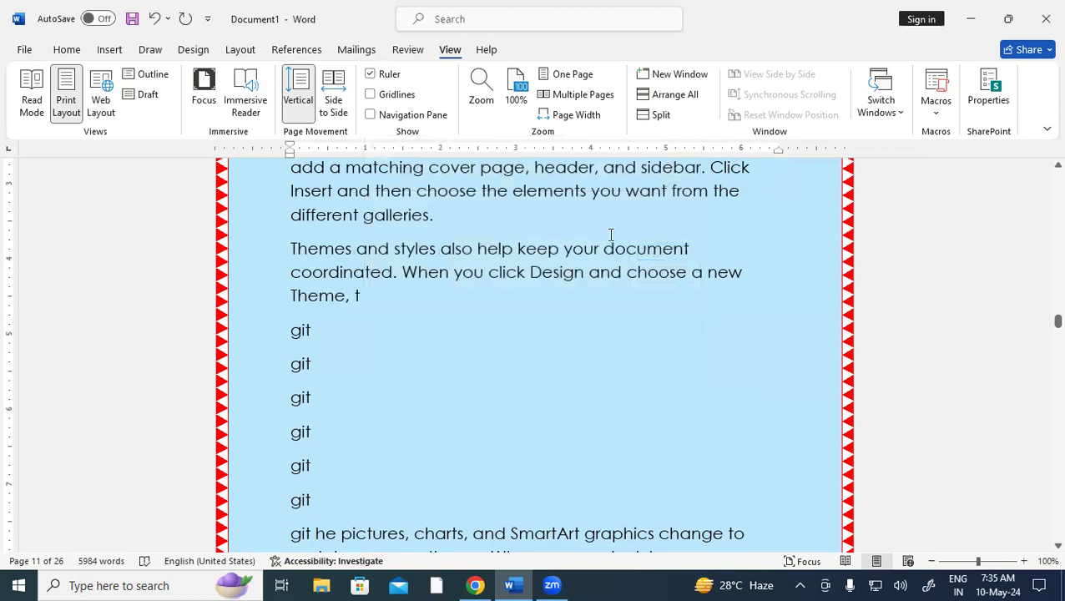
pyautogui.hotkey('ctrl', 'g')
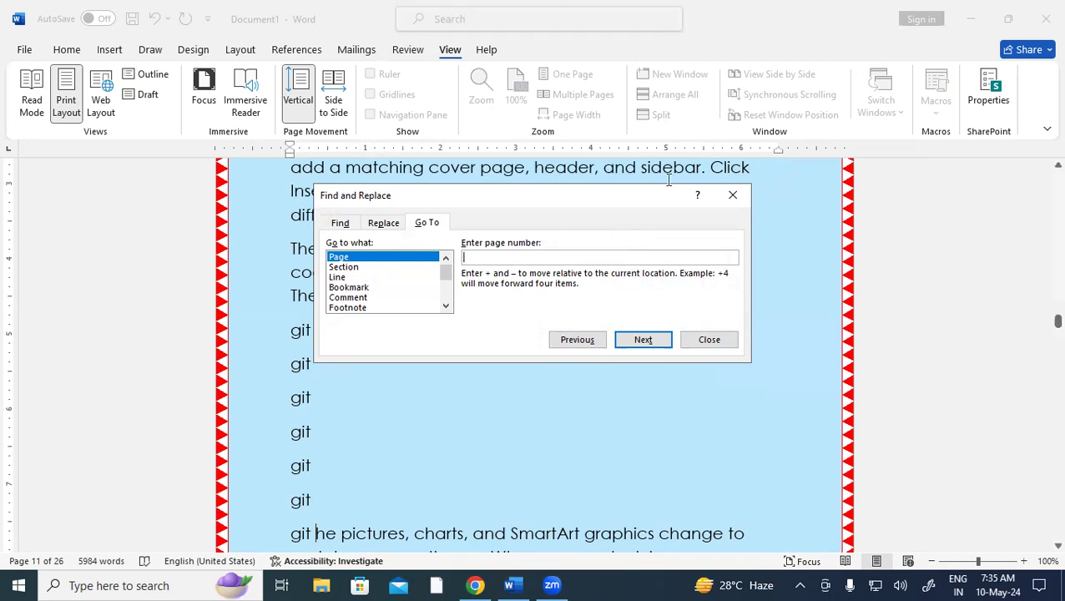
pyautogui.click(732, 194)
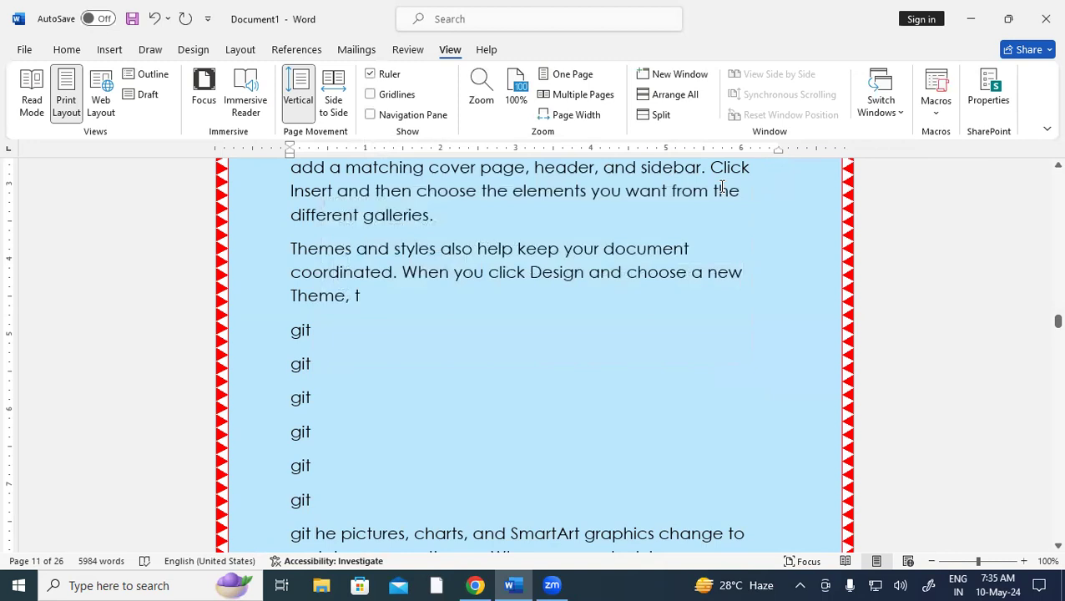
pyautogui.hotkey('ctrl', 'f')
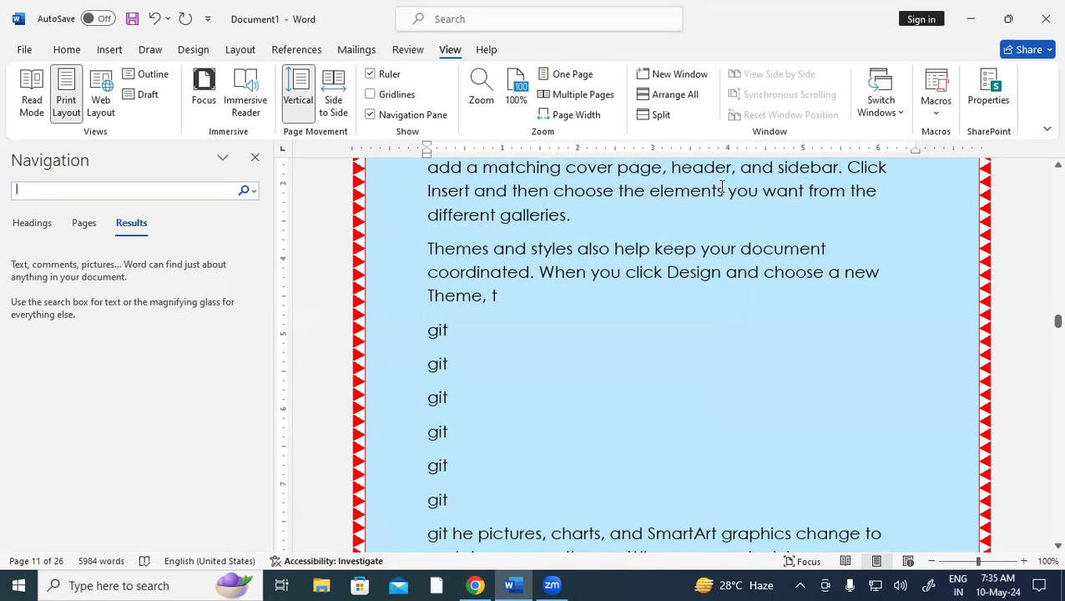
pyautogui.click(255, 158)
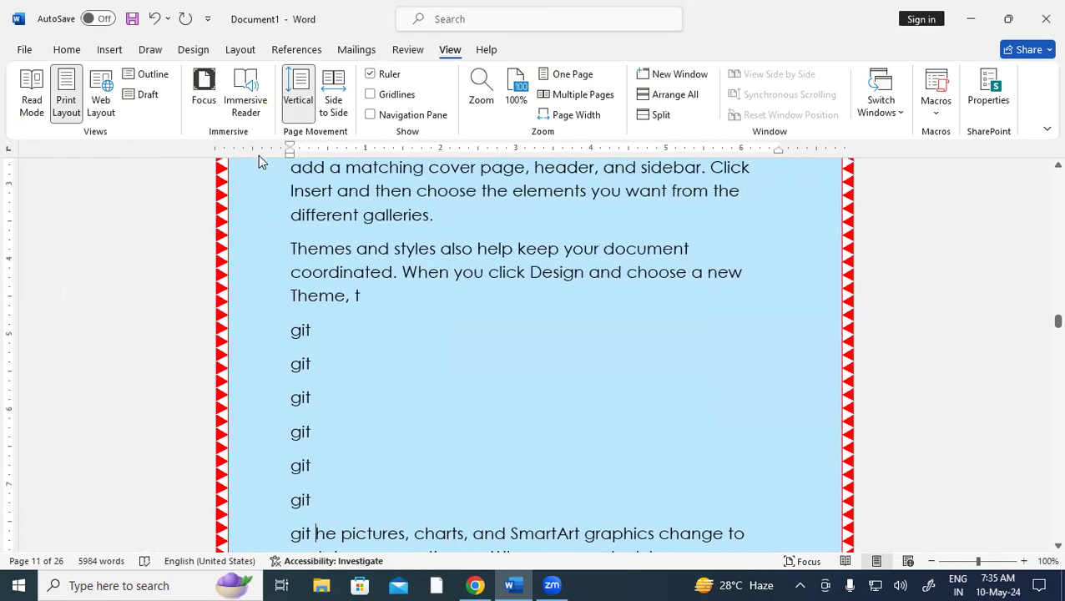
pyautogui.scroll(5, 476, 422)
pyautogui.scroll(7, 476, 422)
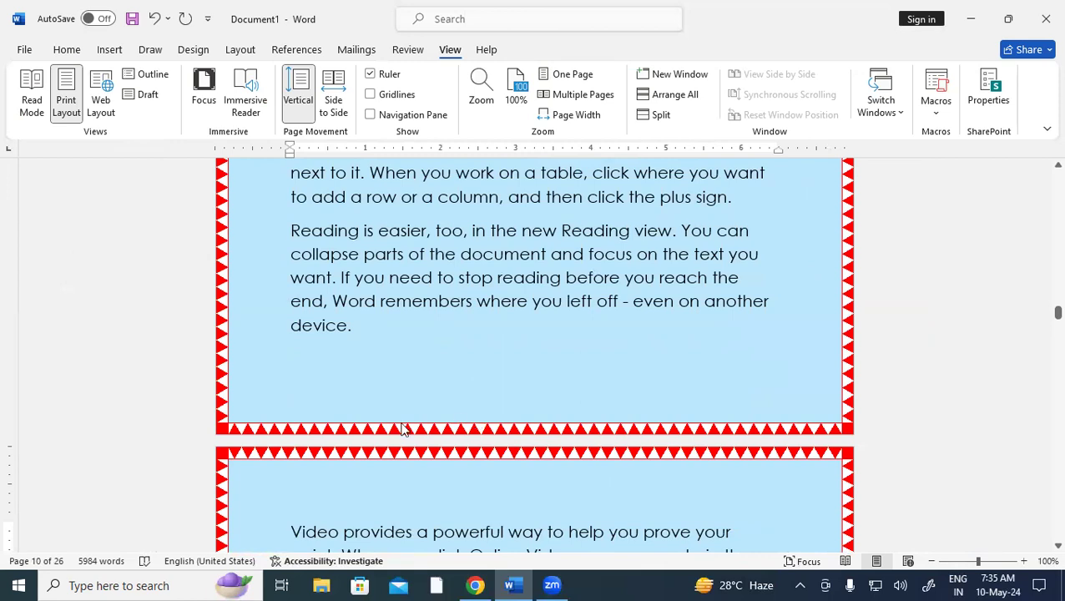
# Search the document for 'YOU' in the Navigation pane, review the results, then close the pane
pyautogui.click(71, 50)
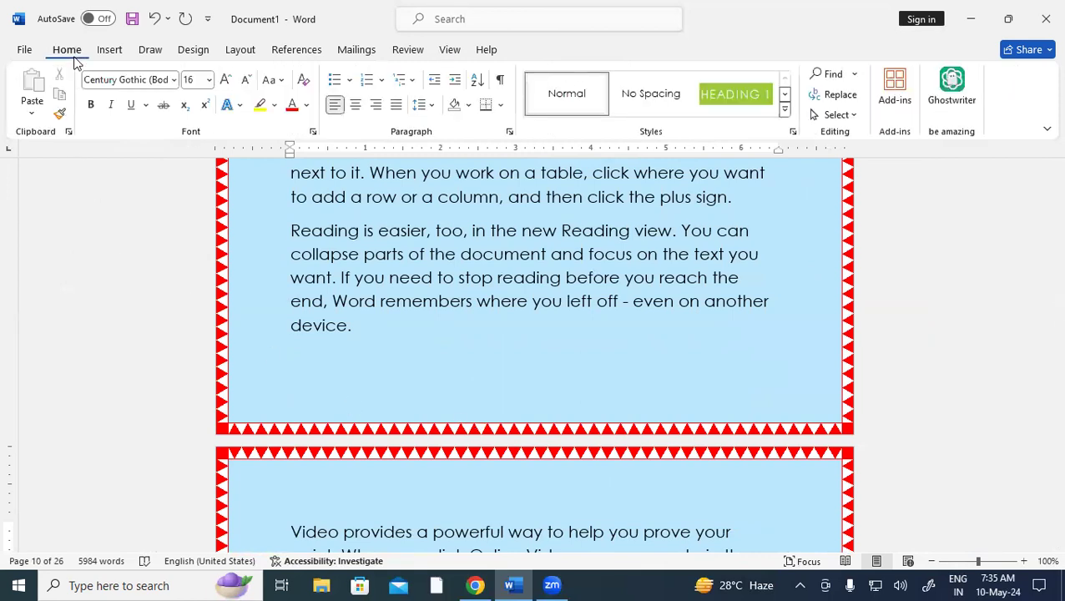
pyautogui.click(837, 74)
pyautogui.write('Y')
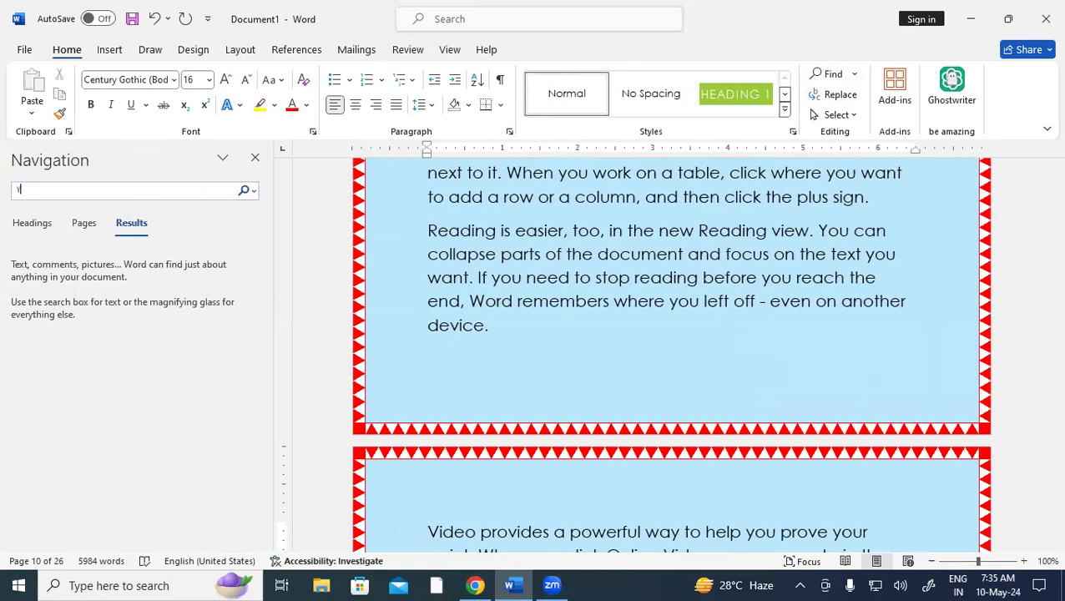
pyautogui.write('OU')
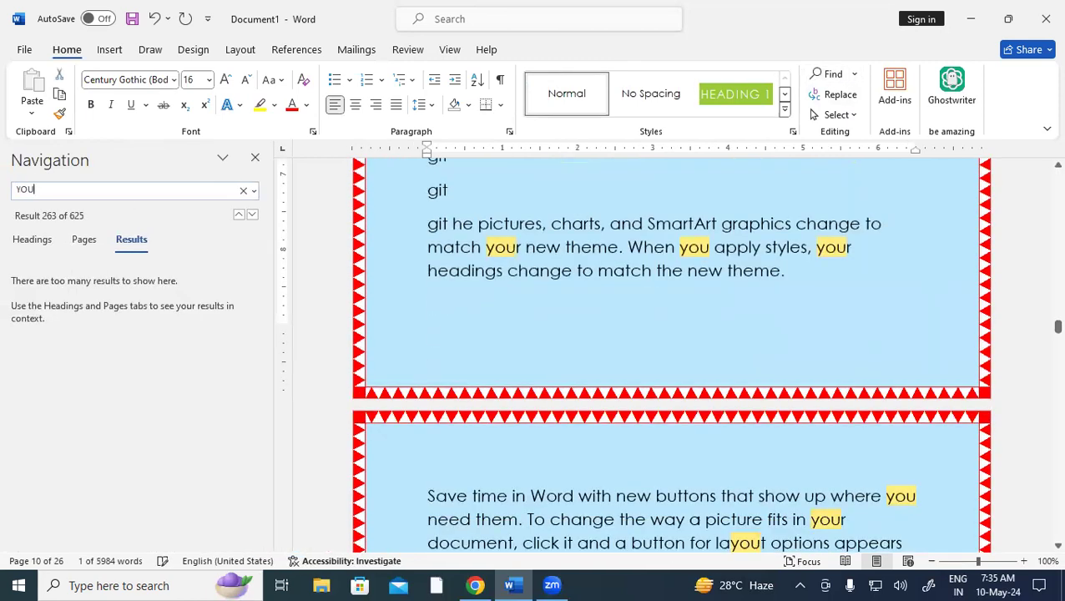
pyautogui.moveTo(1043, 331); pyautogui.dragTo(1042, 387)
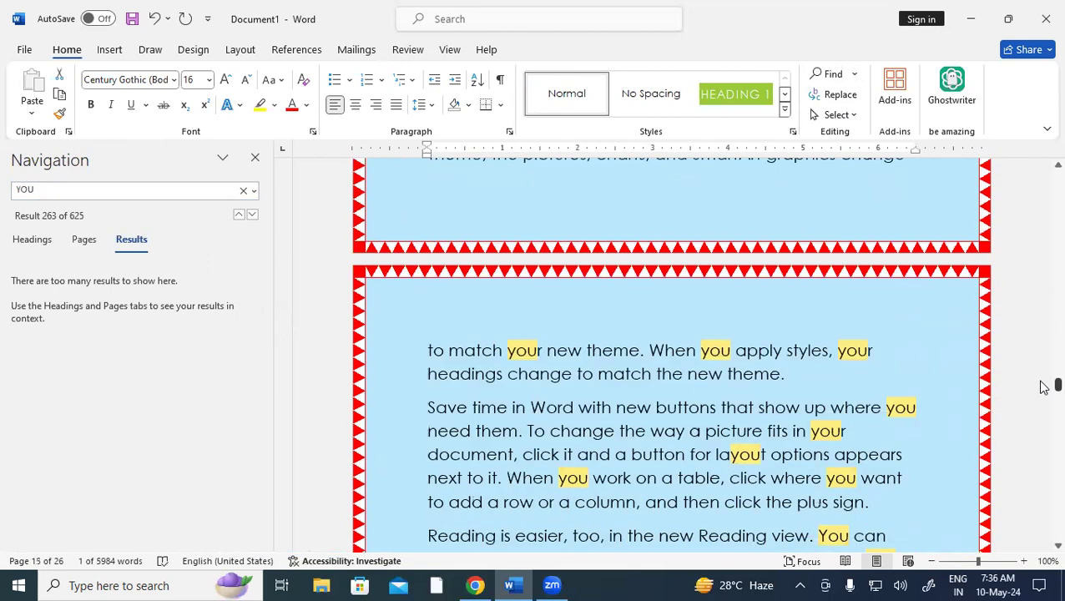
pyautogui.click(254, 158)
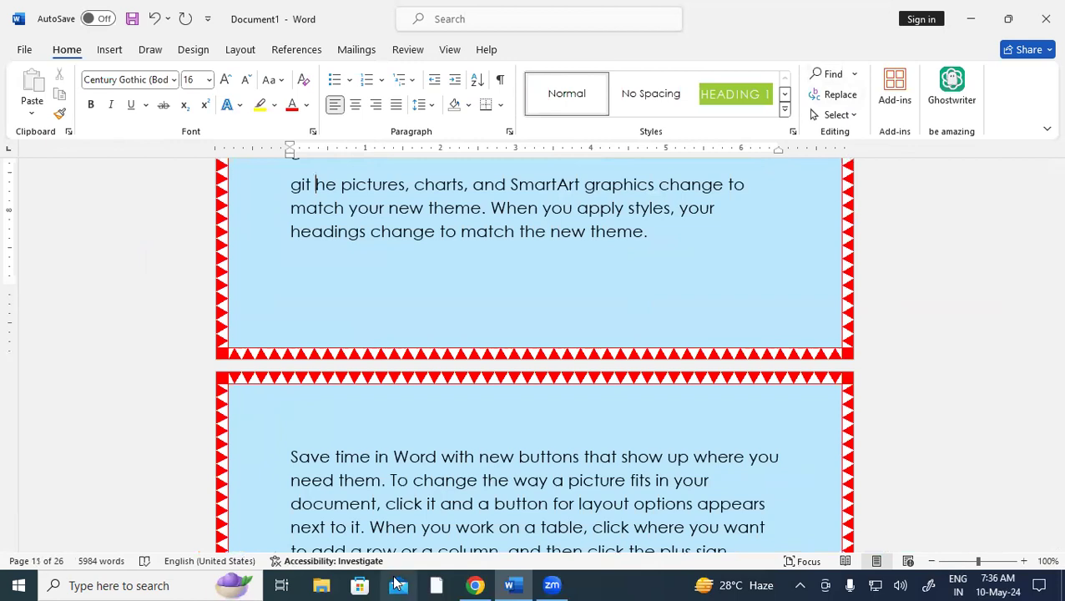
# Replace all 625 occurrences of 'YOU' with 'MOUSE' and close Find and Replace
pyautogui.hotkey('ctrl', 'h')
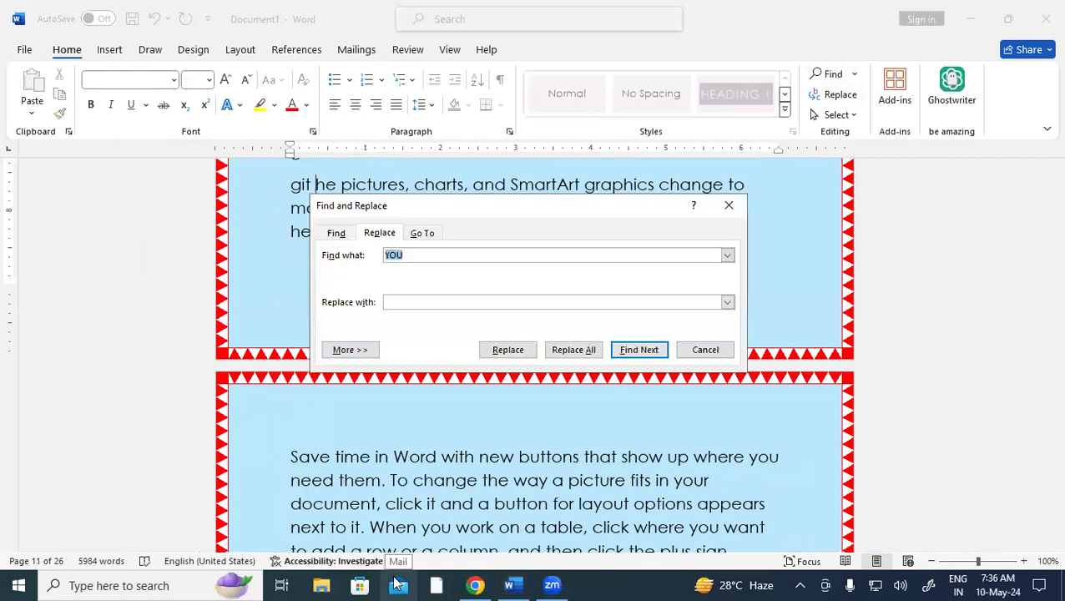
pyautogui.click(418, 306)
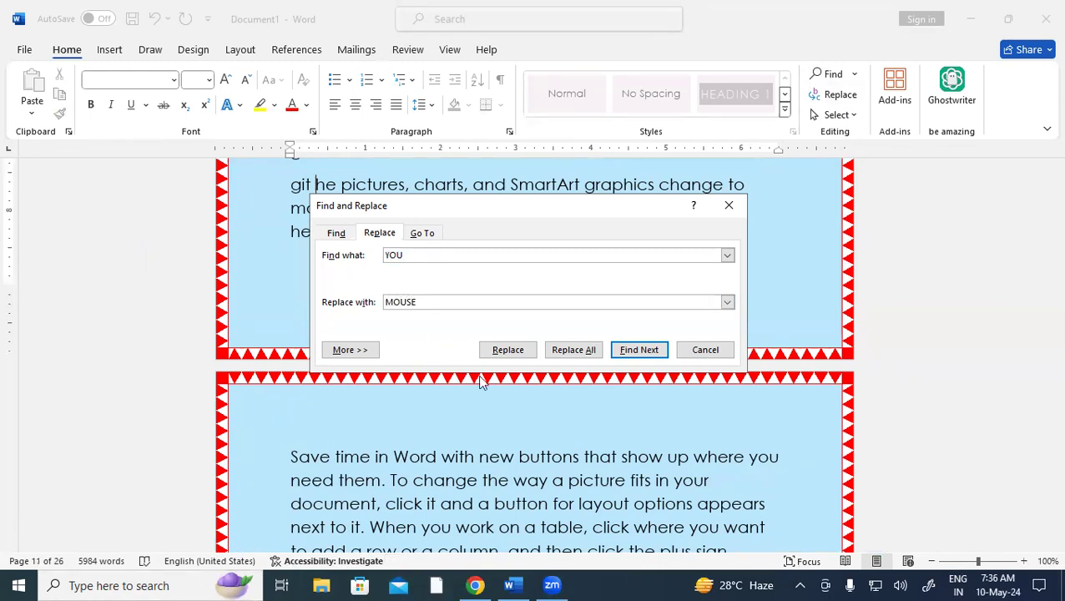
pyautogui.click(561, 349)
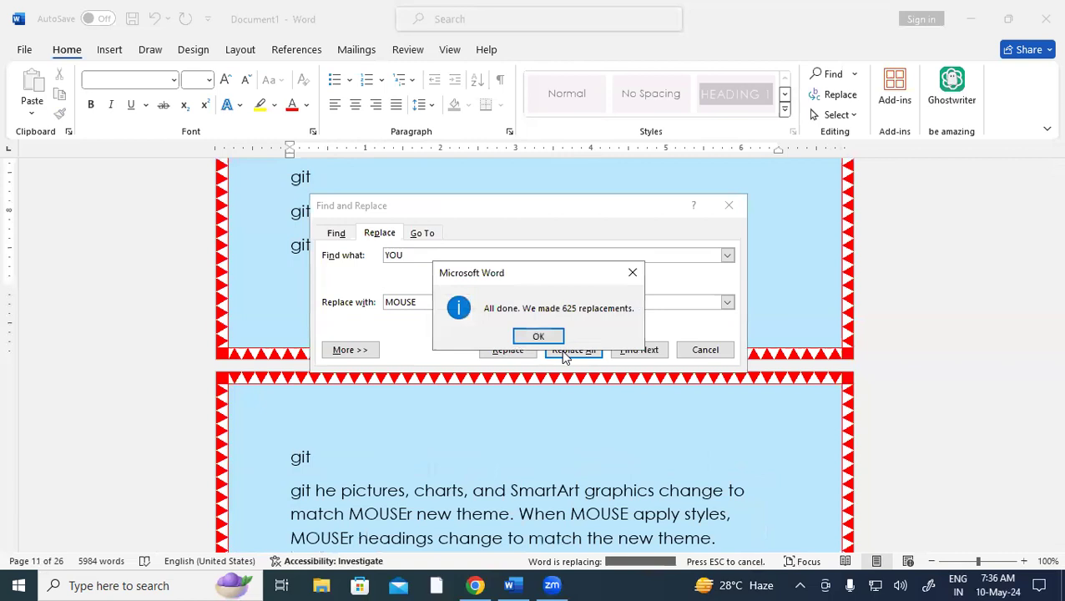
pyautogui.click(549, 336)
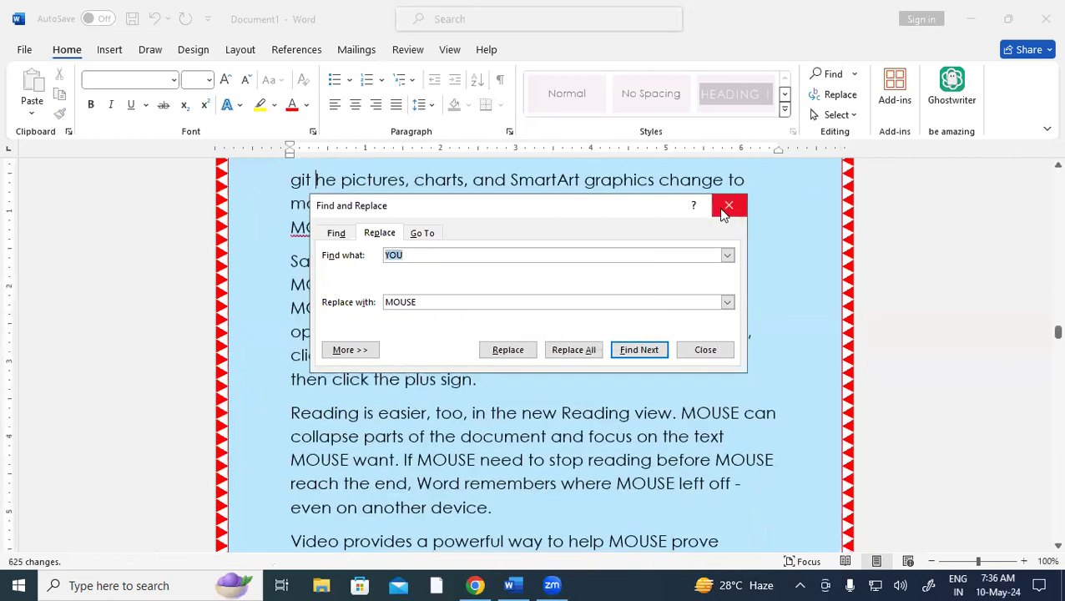
pyautogui.click(727, 205)
pyautogui.scroll(6, 564, 381)
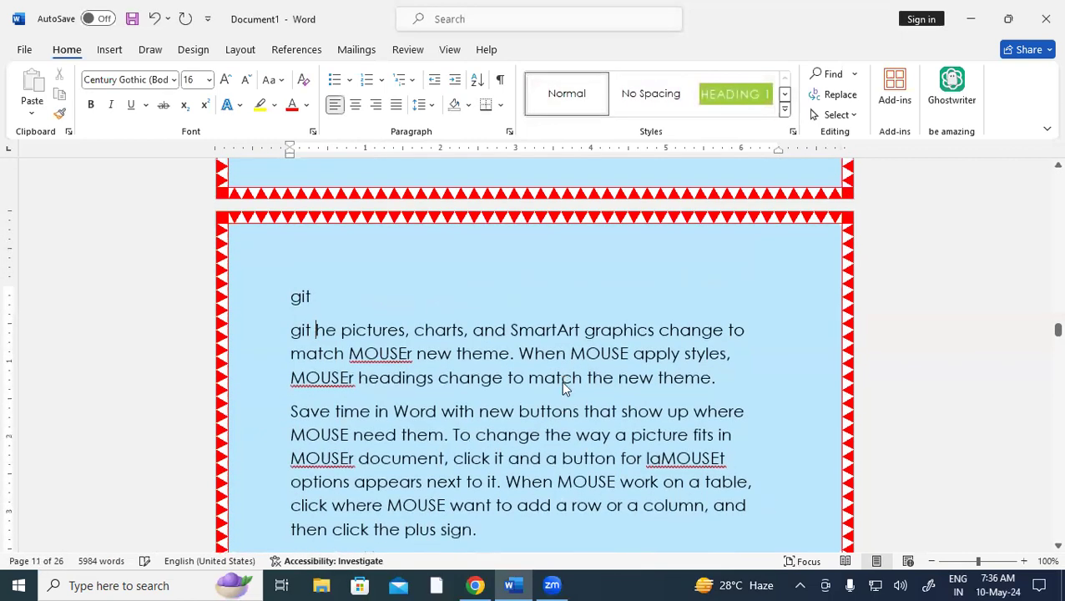
# Select the whole document, click in the text to deselect, then choose Select Objects
pyautogui.scroll(5, 563, 382)
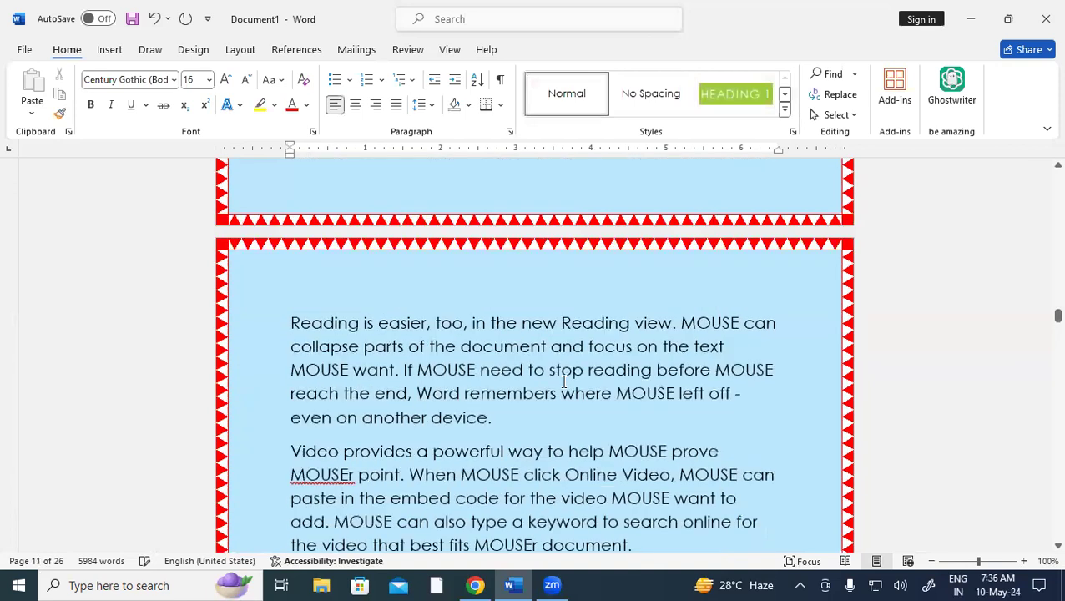
pyautogui.click(840, 115)
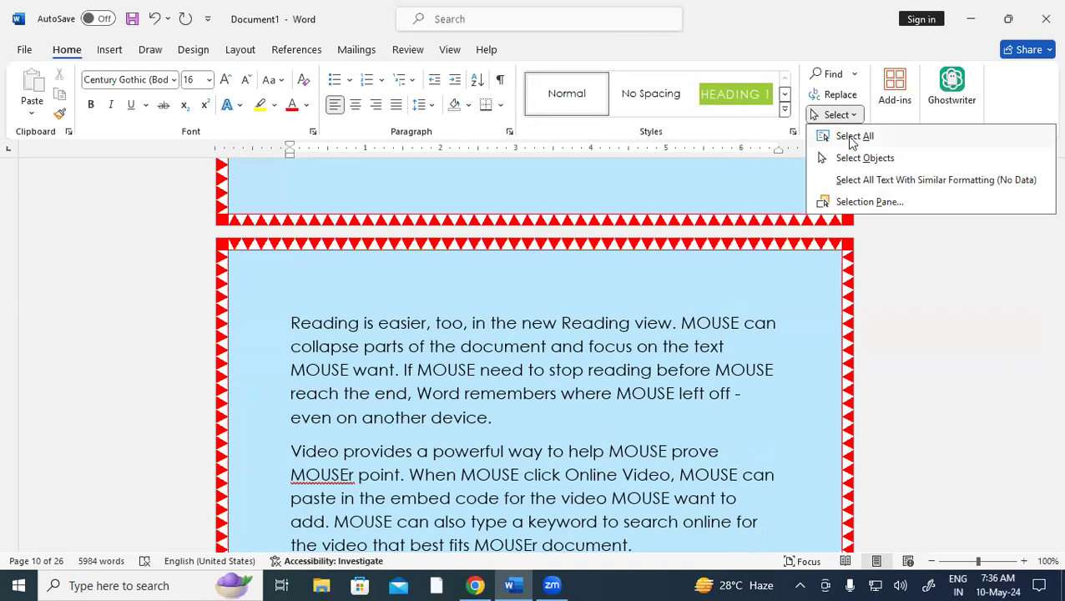
pyautogui.click(847, 136)
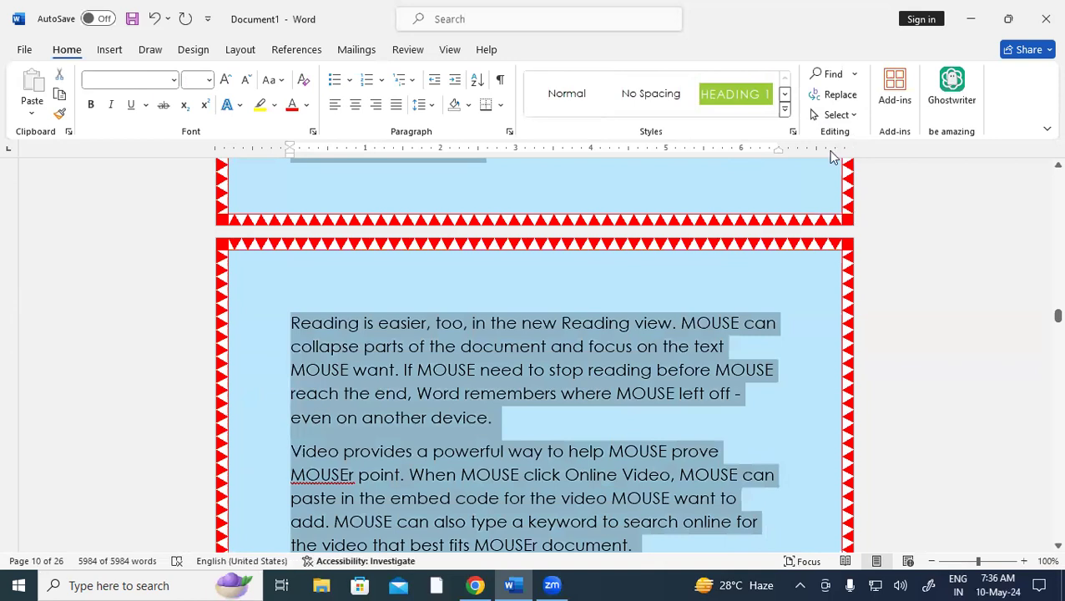
pyautogui.scroll(3, 647, 325)
pyautogui.scroll(-8, 647, 323)
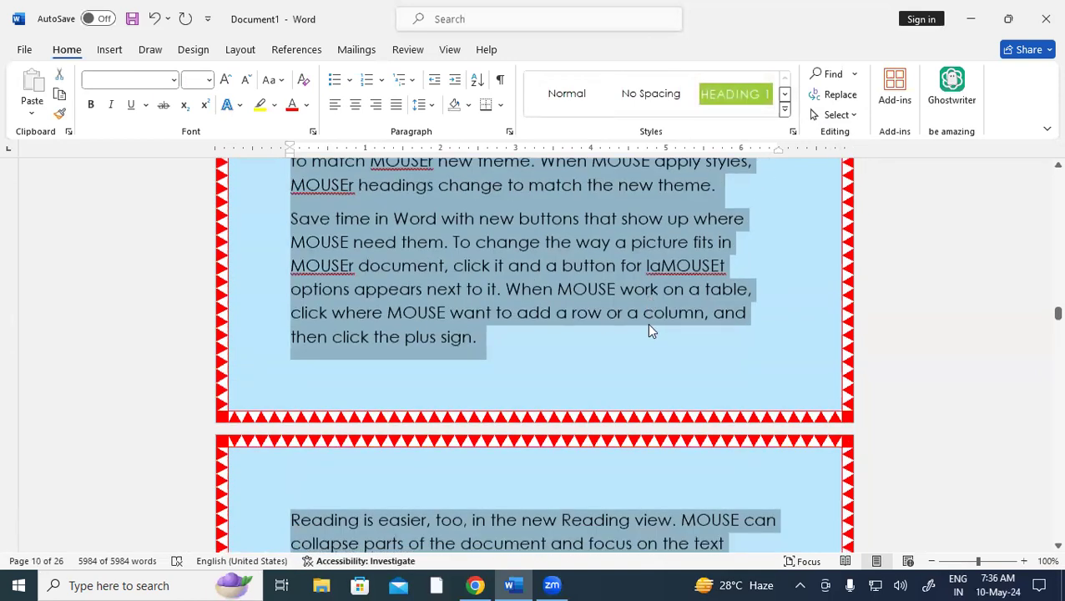
pyautogui.scroll(-1, 581, 307)
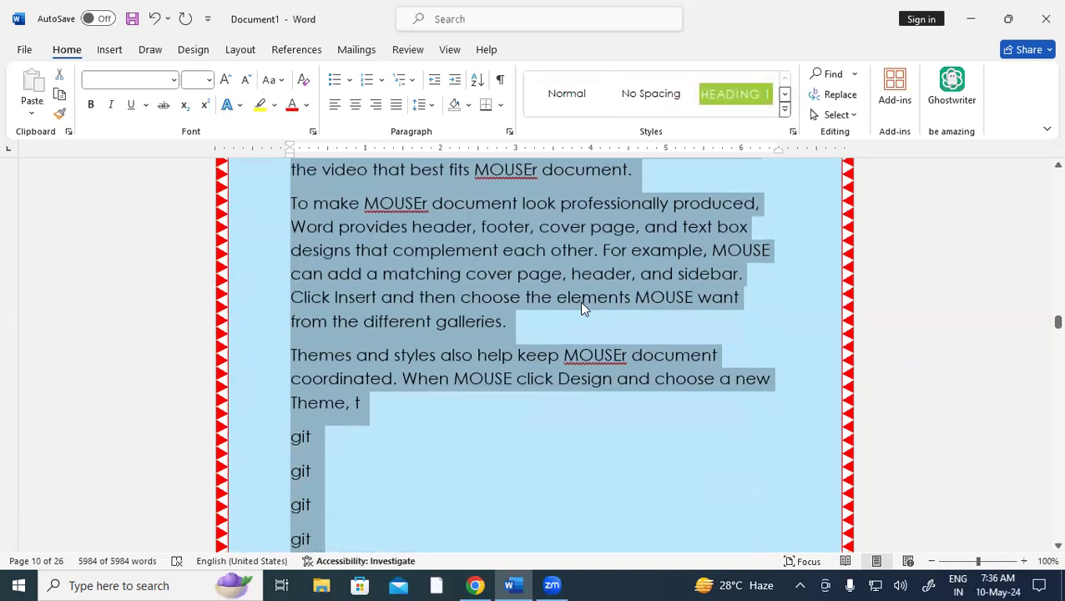
pyautogui.click(605, 358)
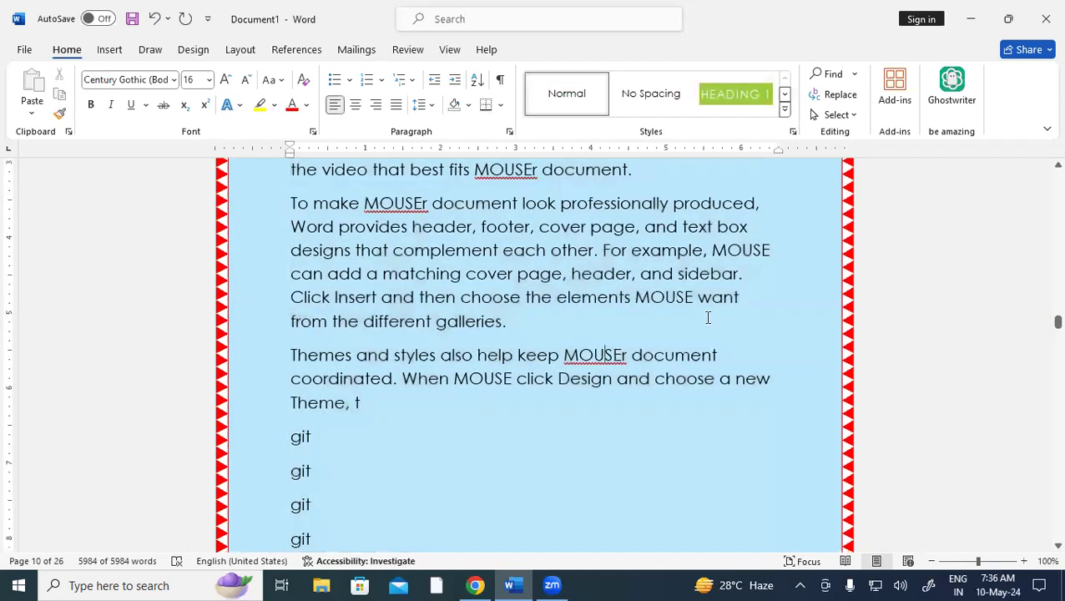
pyautogui.click(852, 117)
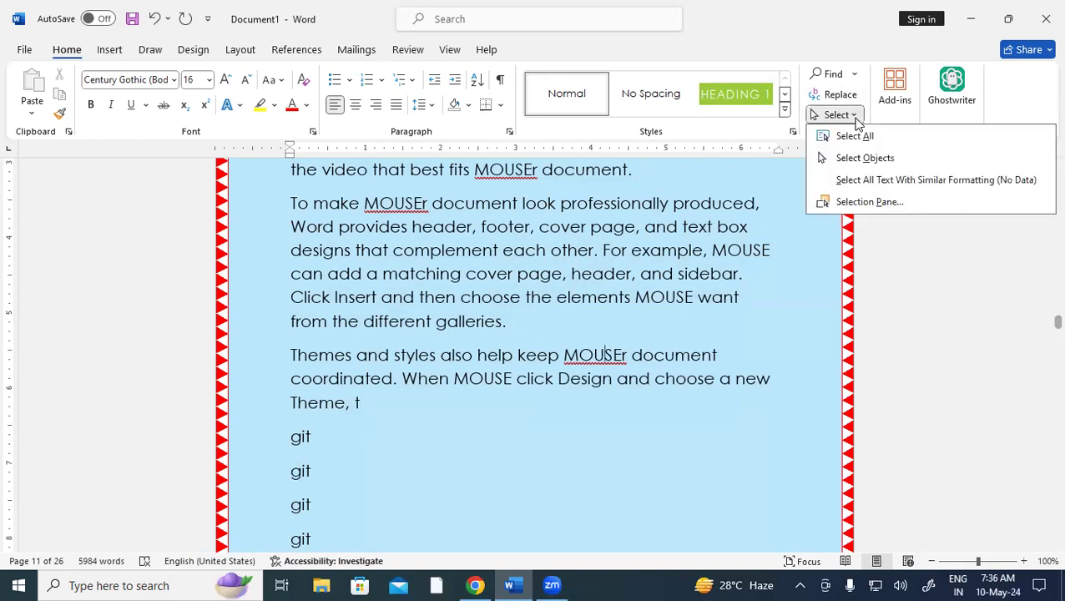
pyautogui.click(878, 160)
# Try marquee-selecting objects around the Themes, Save time and coordinated-lines paragraphs
pyautogui.scroll(1, 516, 351)
pyautogui.scroll(8, 516, 351)
pyautogui.scroll(1, 373, 285)
pyautogui.moveTo(278, 243); pyautogui.dragTo(614, 399)
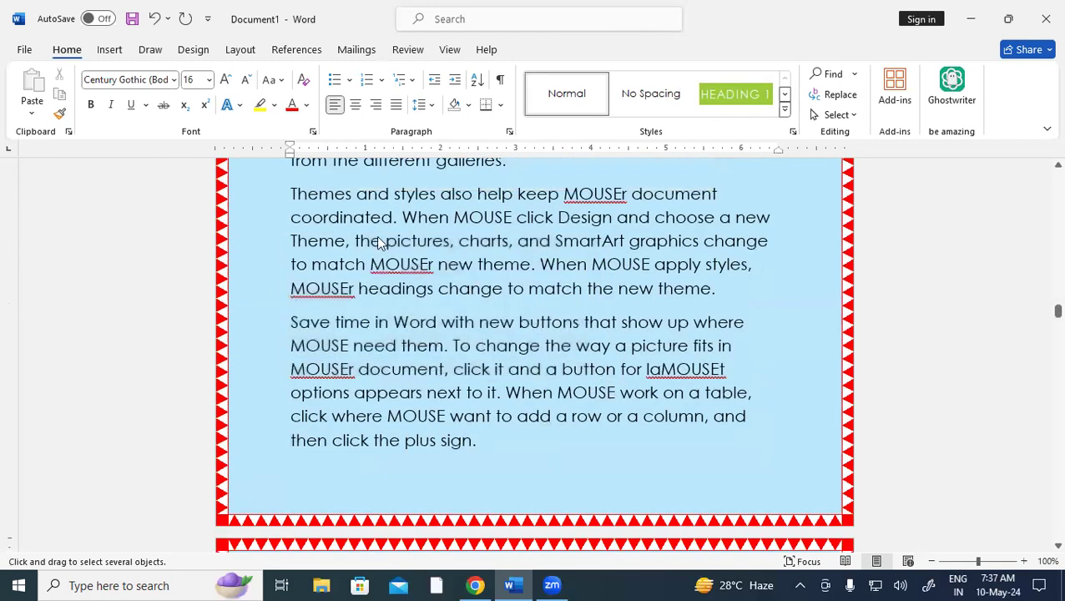
pyautogui.moveTo(316, 182); pyautogui.dragTo(718, 374)
pyautogui.moveTo(265, 344); pyautogui.dragTo(678, 477)
pyautogui.moveTo(276, 212); pyautogui.dragTo(608, 385)
# Try more object marquees on nearby pages, ending at the To make paragraph, with nothing found
pyautogui.scroll(5, 542, 348)
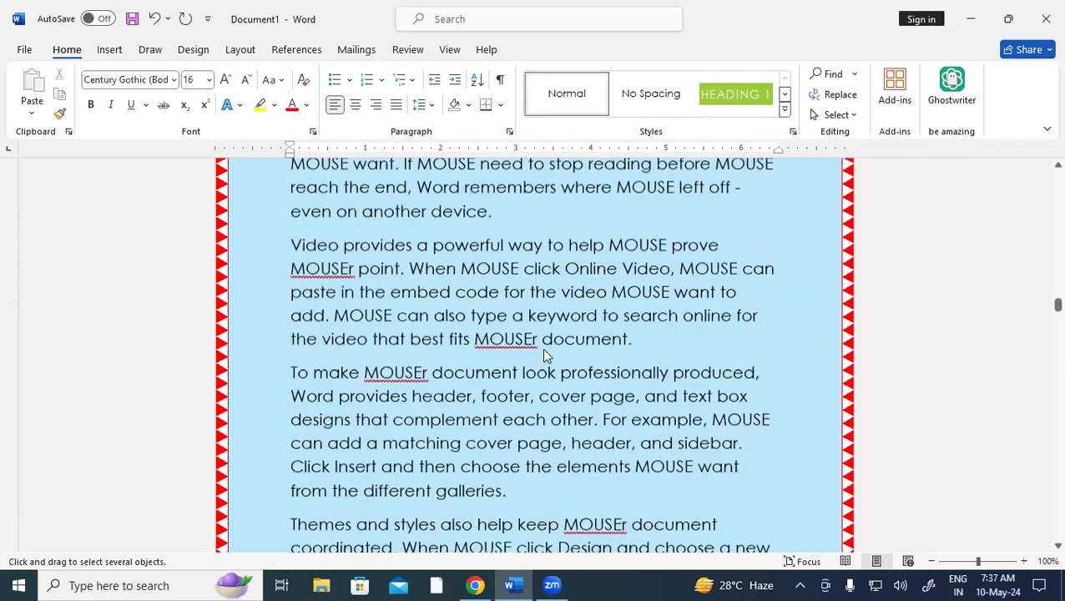
pyautogui.scroll(3, 542, 349)
pyautogui.moveTo(289, 338); pyautogui.dragTo(615, 450)
pyautogui.scroll(-3, 421, 334)
pyautogui.moveTo(315, 264); pyautogui.dragTo(748, 423)
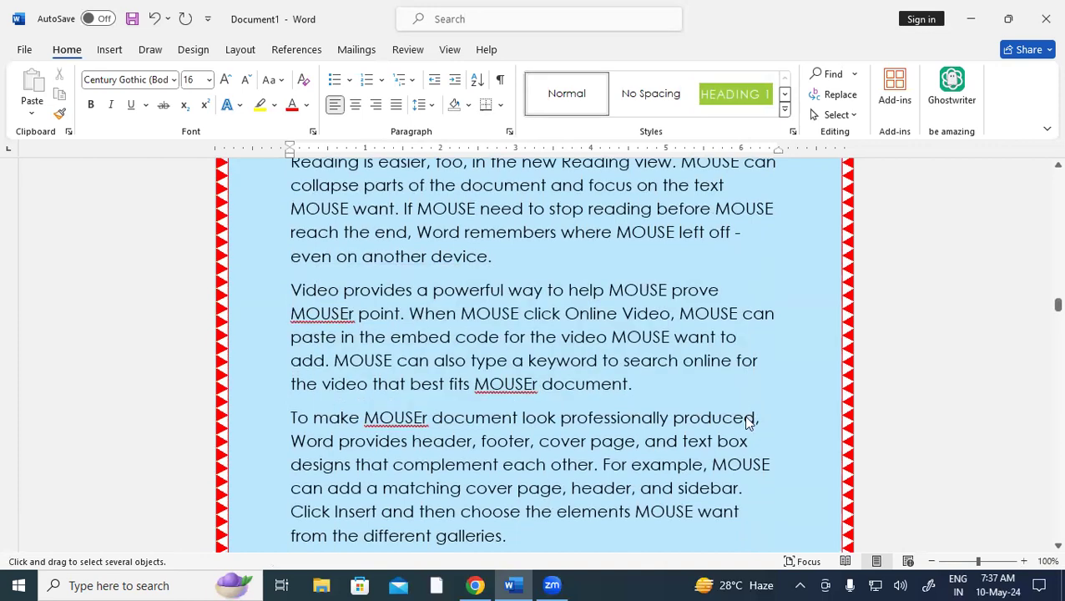
pyautogui.scroll(-3, 313, 263)
pyautogui.moveTo(438, 337); pyautogui.dragTo(619, 423)
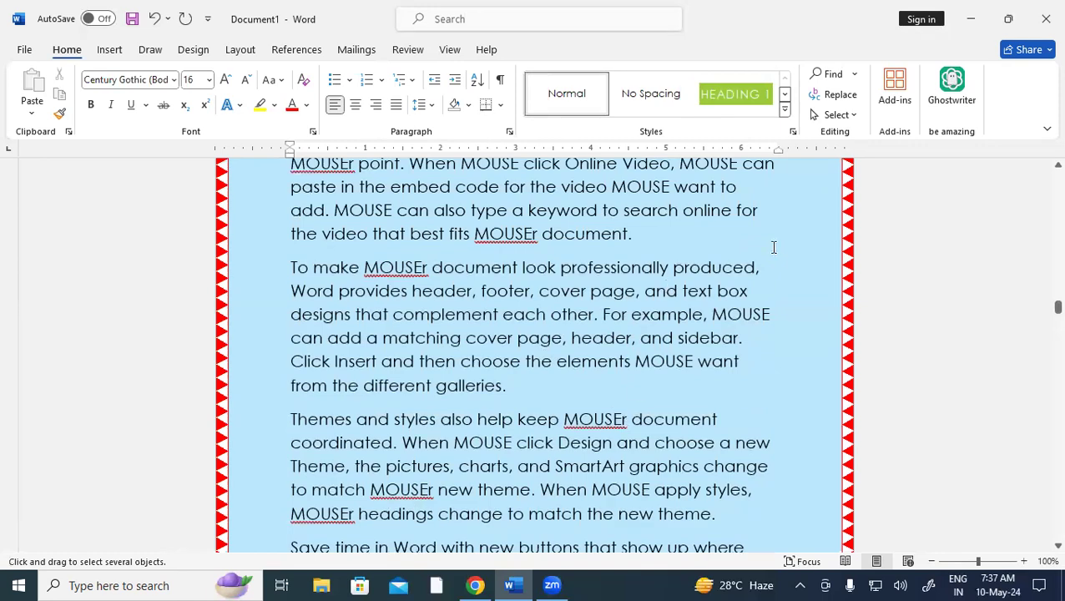
# Select the entire document with Select All, then click in the text to clear it
pyautogui.click(838, 115)
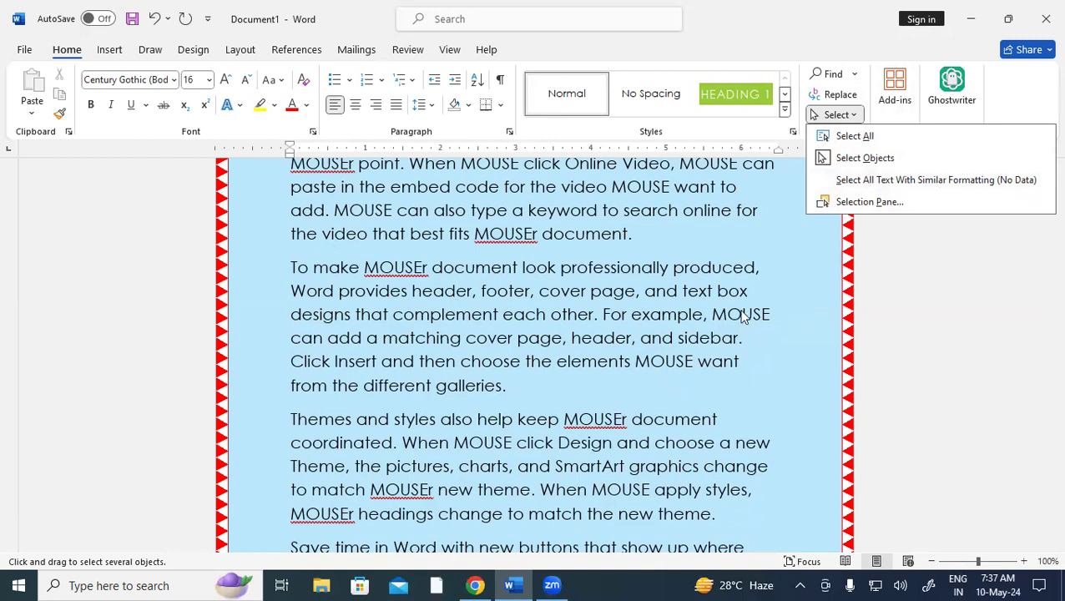
pyautogui.click(685, 319)
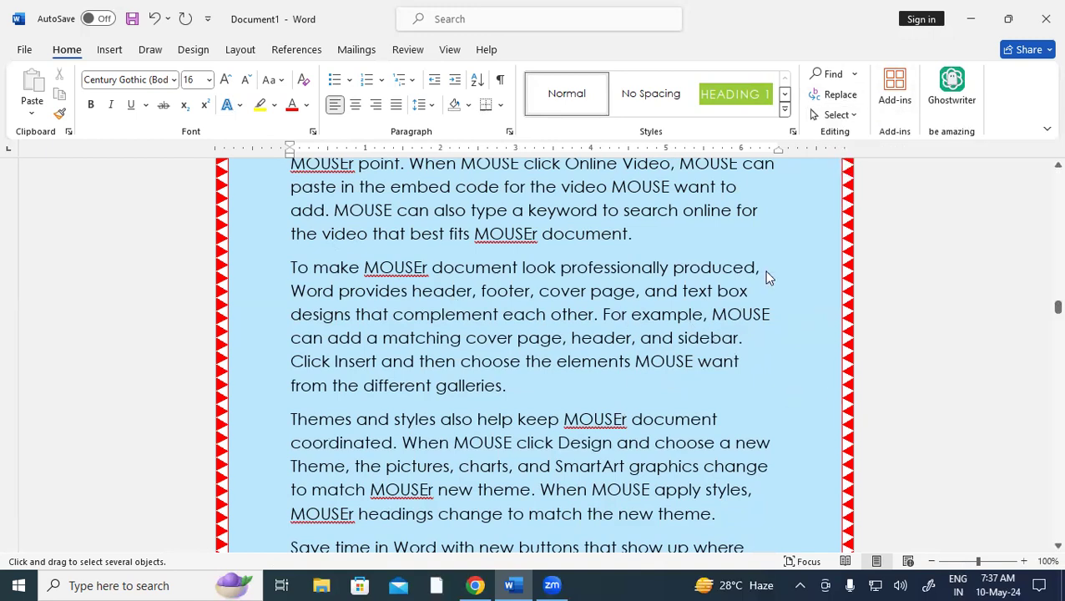
pyautogui.click(837, 114)
pyautogui.click(850, 136)
pyautogui.click(739, 259)
pyautogui.scroll(10, 668, 359)
pyautogui.moveTo(1057, 293); pyautogui.dragTo(1041, 175)
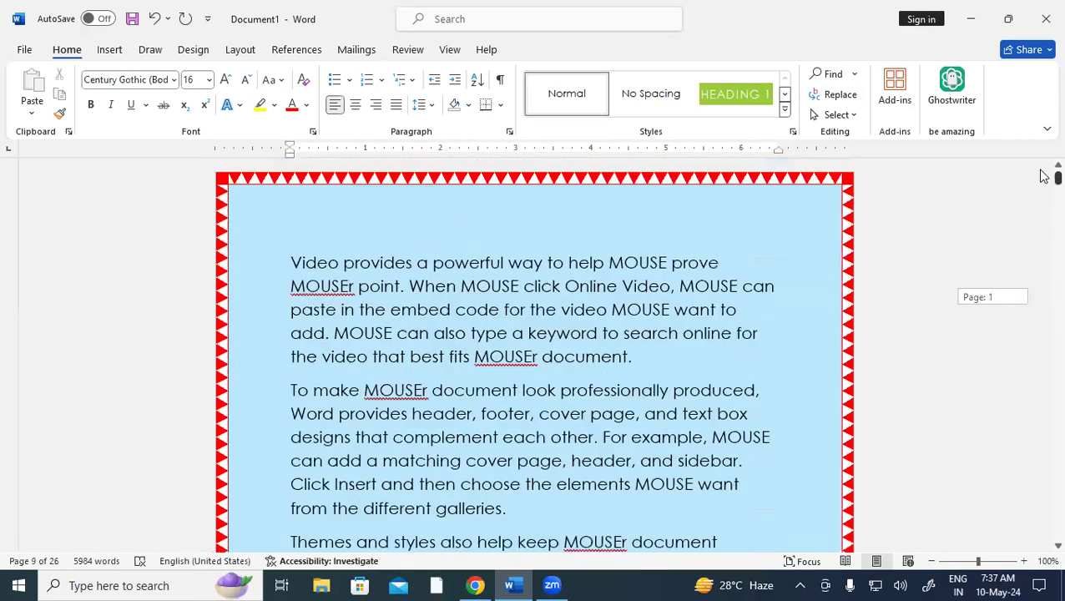
# Make 'powerful' in the Video paragraph 22 pt, bold and red using Grow Font three times
pyautogui.click(586, 333)
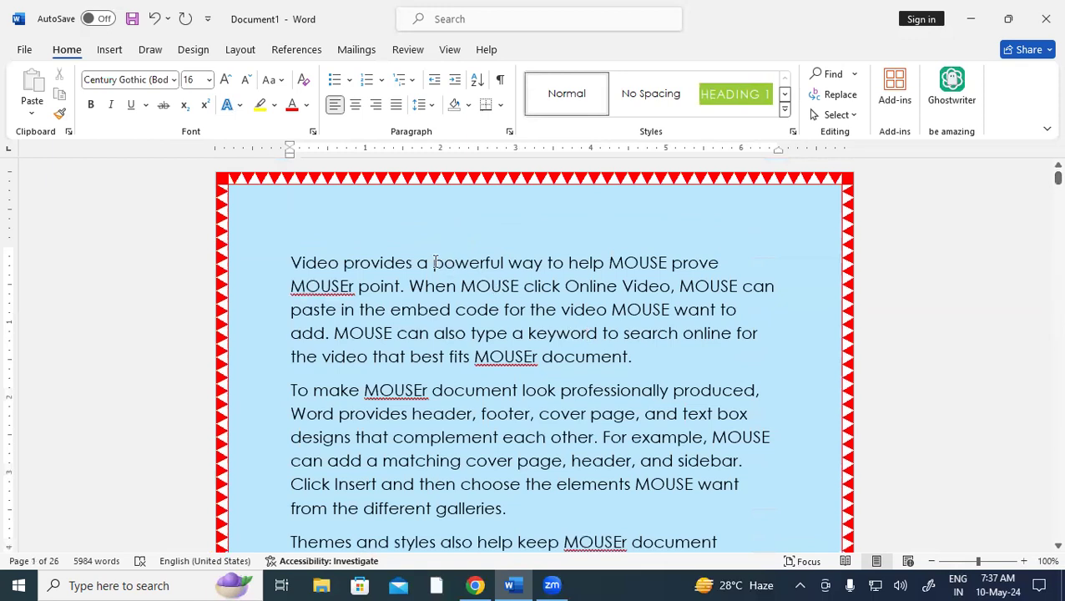
pyautogui.moveTo(434, 262); pyautogui.dragTo(502, 266)
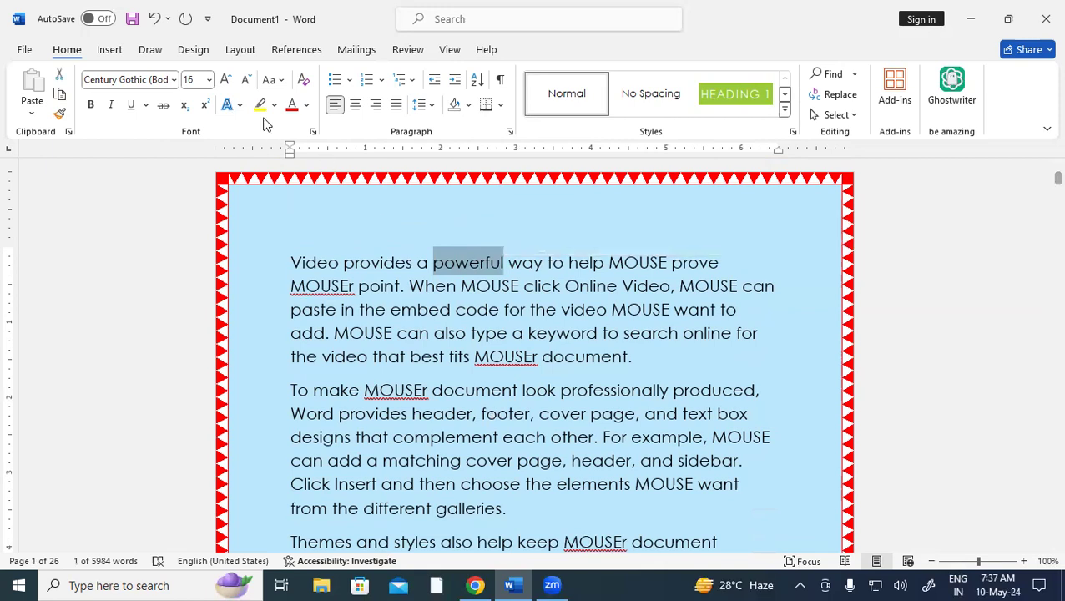
pyautogui.click(226, 80)
pyautogui.click(226, 80)
pyautogui.click(227, 80)
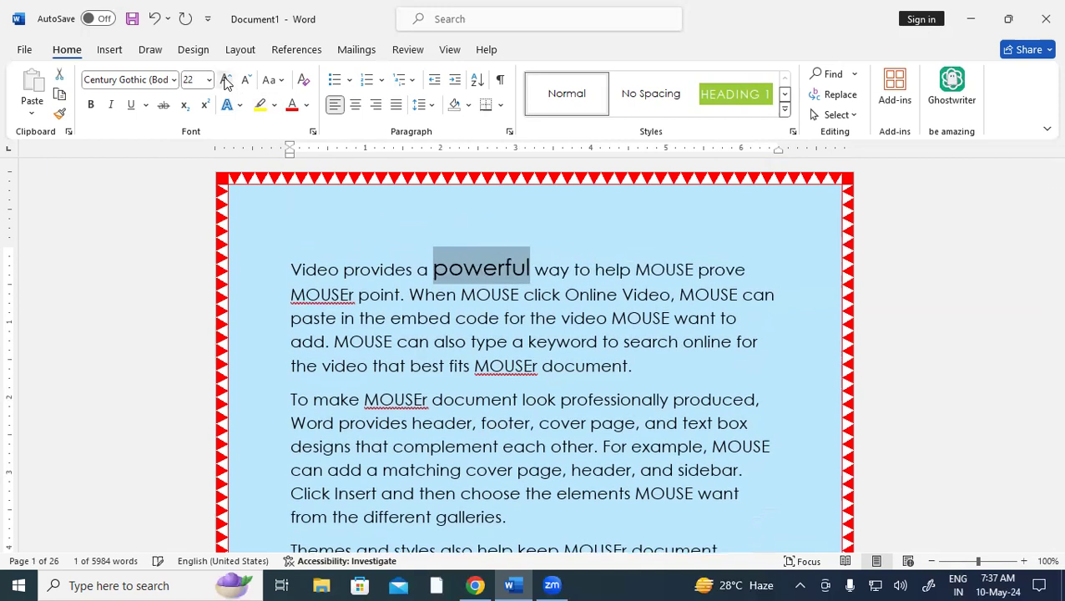
pyautogui.click(92, 105)
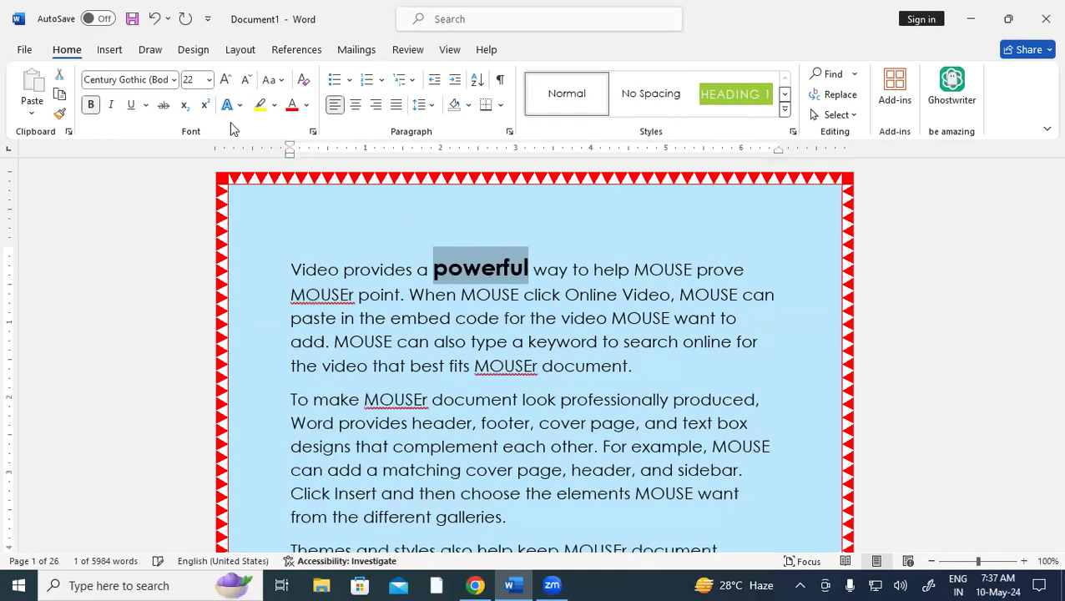
pyautogui.click(292, 105)
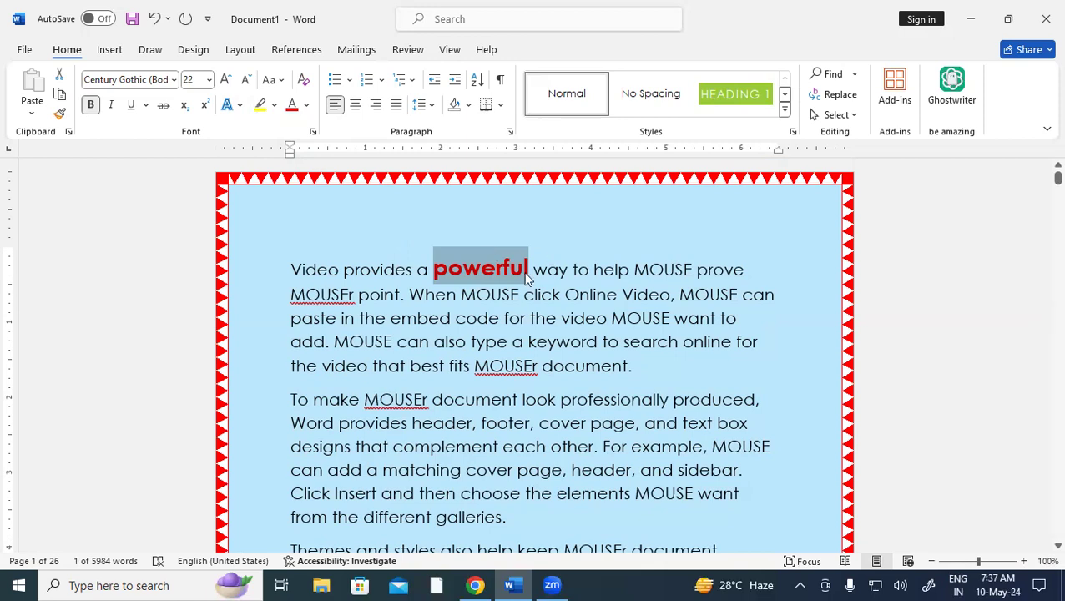
# Paint the 'powerful' formatting onto 'cover page', 'different' and 'Word'
pyautogui.click(59, 115)
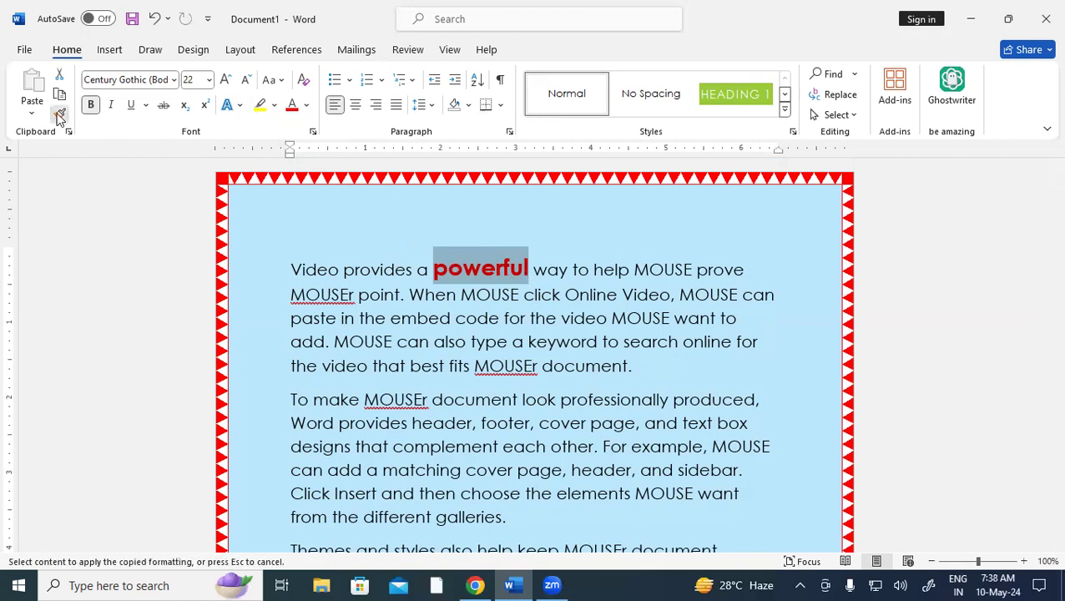
pyautogui.scroll(-3, 564, 407)
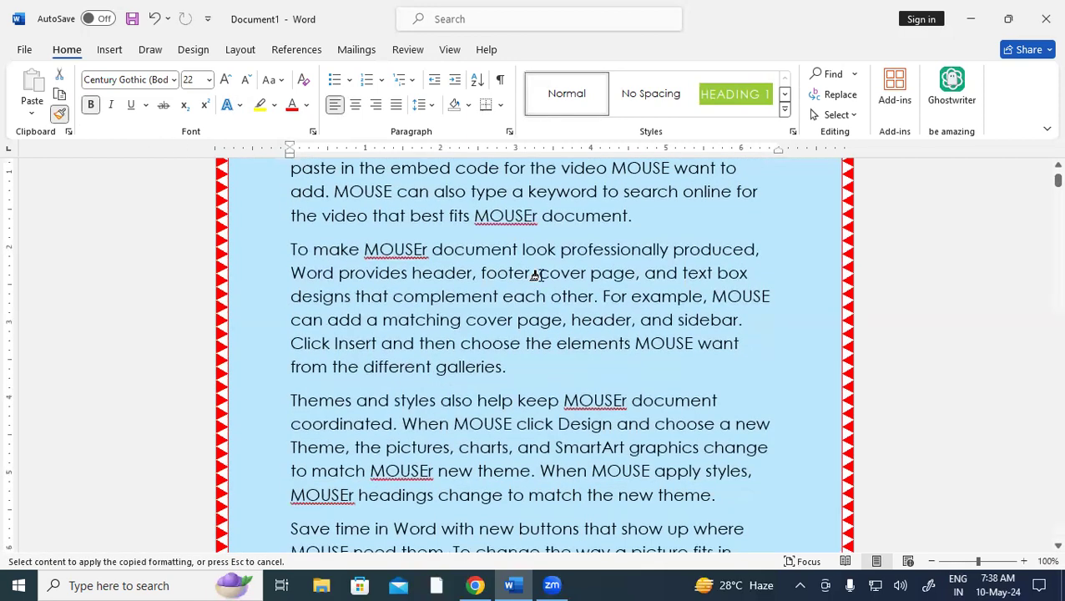
pyautogui.moveTo(539, 274); pyautogui.dragTo(640, 276)
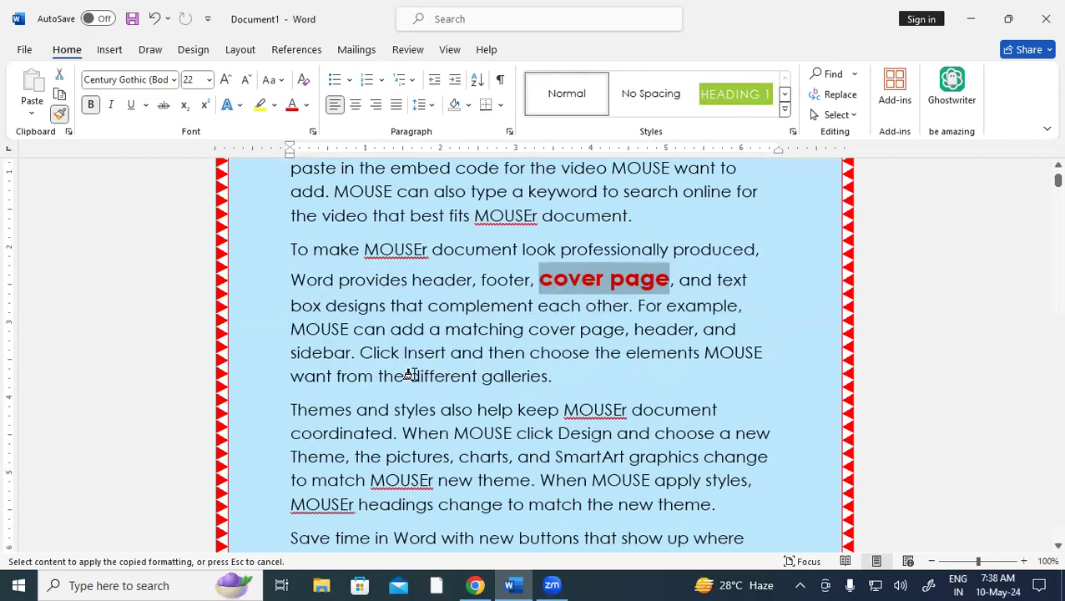
pyautogui.moveTo(408, 376); pyautogui.dragTo(482, 378)
pyautogui.scroll(-3, 475, 442)
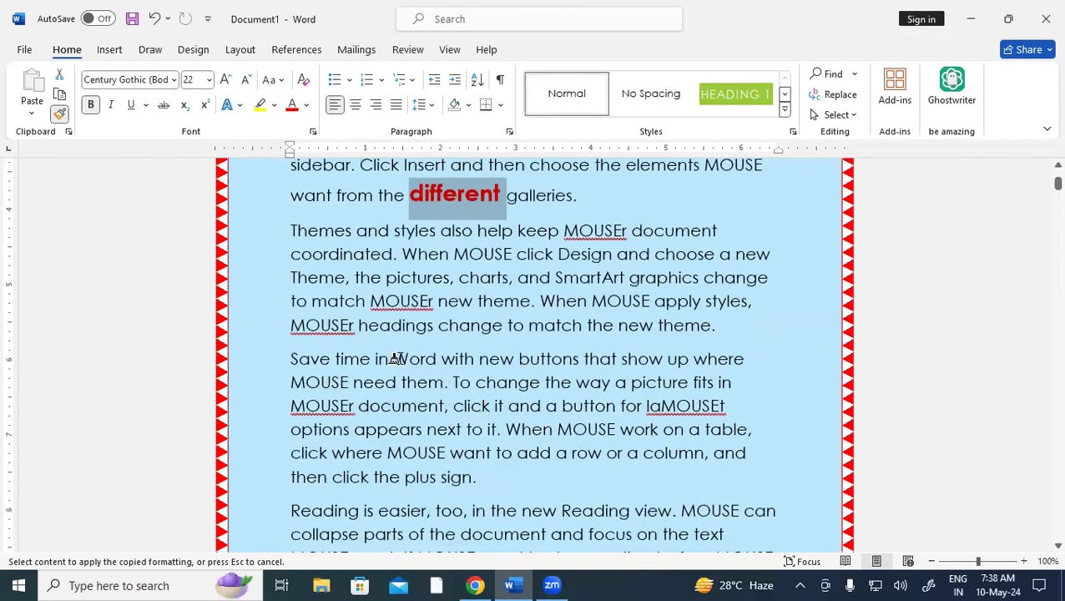
pyautogui.moveTo(391, 359); pyautogui.dragTo(546, 354)
# Extend the large bold red emphasis to the W of 'When', 'embed code' and another word
pyautogui.scroll(-2, 501, 434)
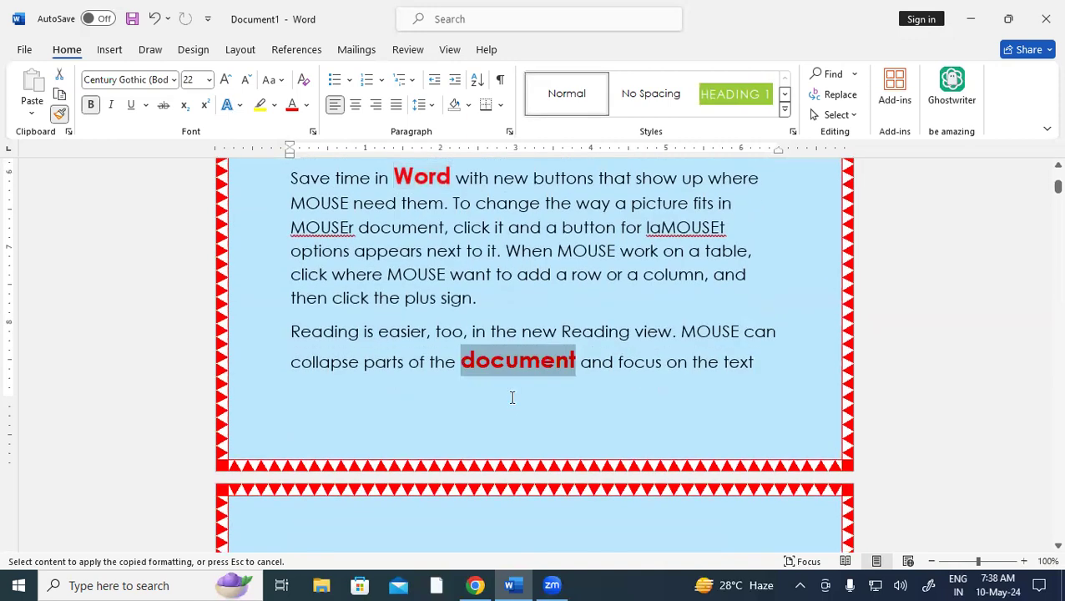
pyautogui.scroll(-2, 508, 397)
pyautogui.scroll(-3, 506, 397)
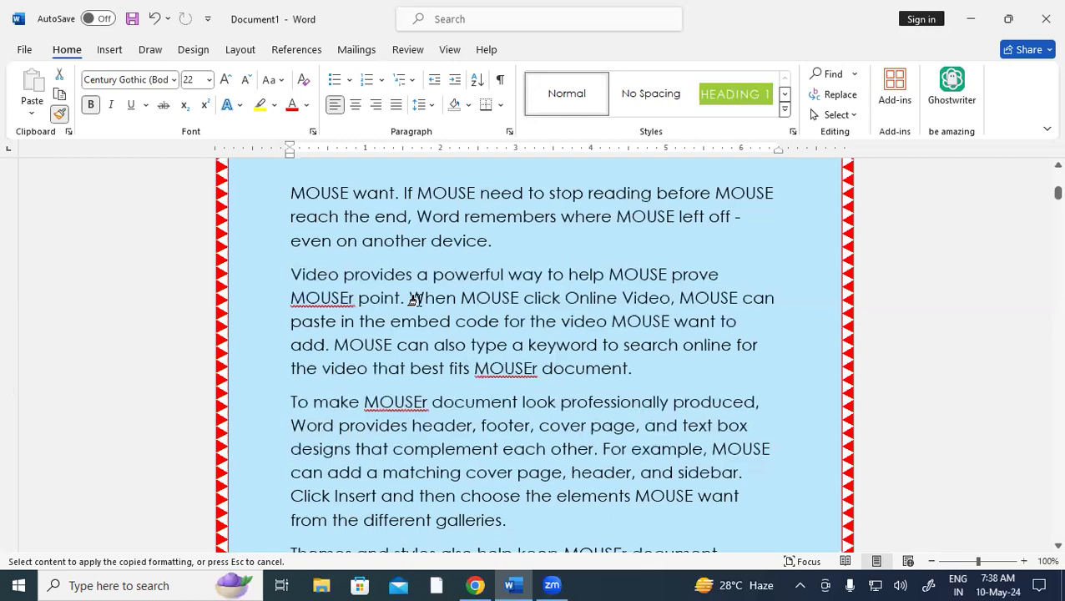
pyautogui.moveTo(409, 298); pyautogui.dragTo(426, 299)
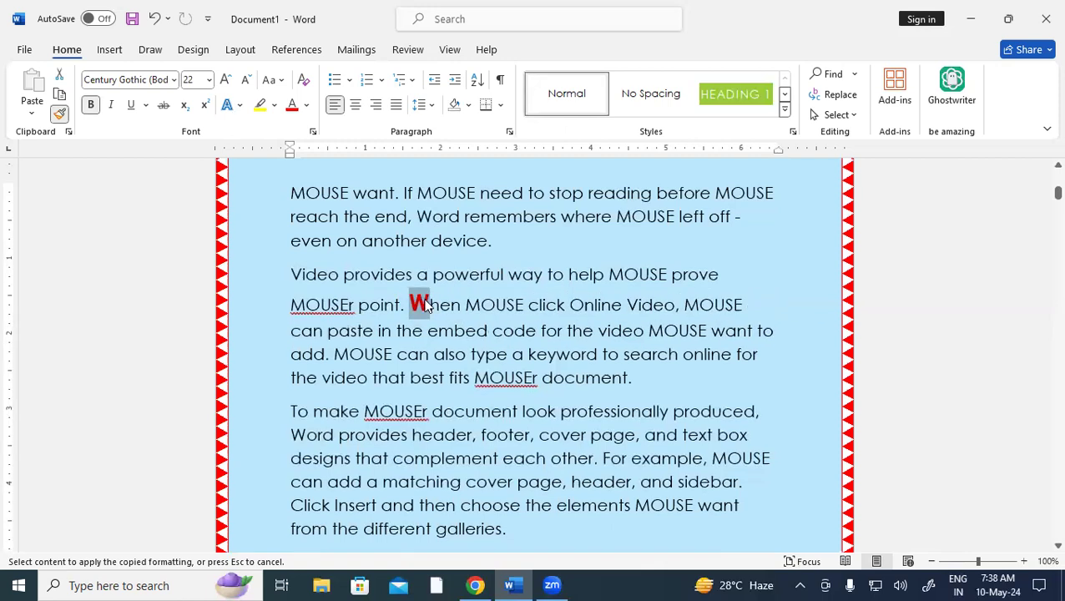
pyautogui.moveTo(431, 338)
pyautogui.mouseDown()
pyautogui.moveTo(505, 354)
pyautogui.moveTo(516, 337)
pyautogui.mouseUp()
pyautogui.scroll(-3, 492, 417)
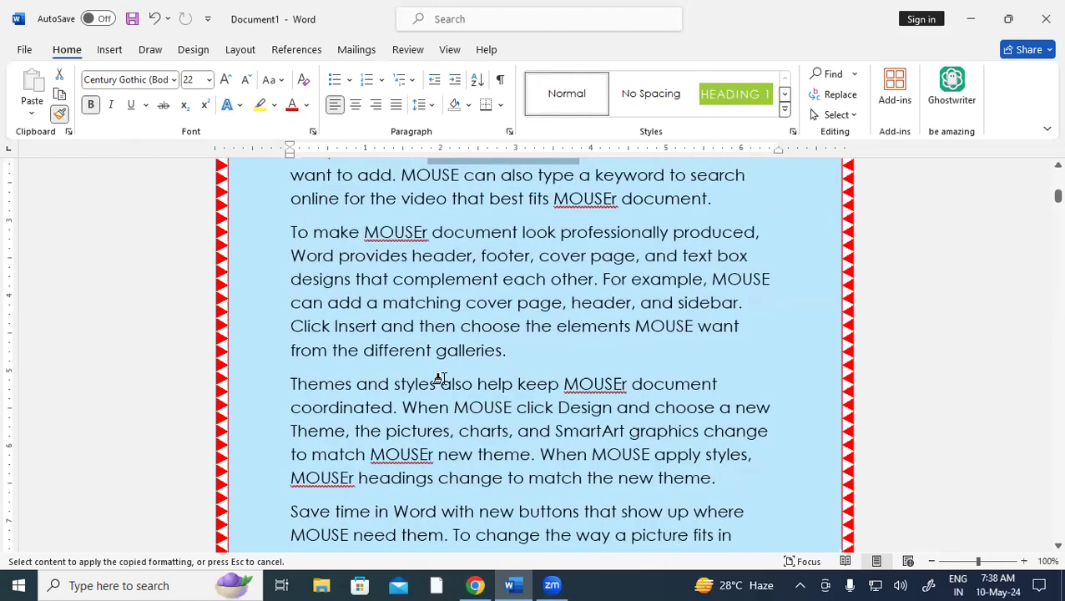
pyautogui.moveTo(440, 382); pyautogui.dragTo(478, 383)
# Emphasize more words further down, including 'MOUSE' after 'If' and 'another'
pyautogui.scroll(-2, 474, 390)
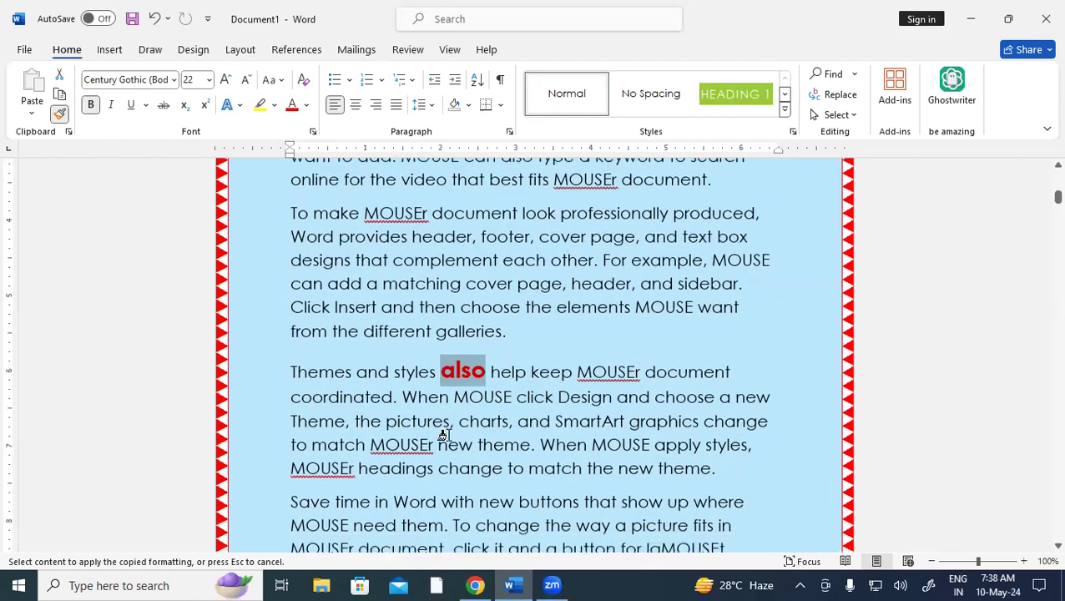
pyautogui.scroll(-1, 472, 384)
pyautogui.moveTo(439, 340)
pyautogui.mouseDown()
pyautogui.moveTo(499, 345)
pyautogui.moveTo(464, 361)
pyautogui.moveTo(504, 360)
pyautogui.mouseUp()
pyautogui.scroll(-3, 483, 429)
pyautogui.scroll(-4, 462, 454)
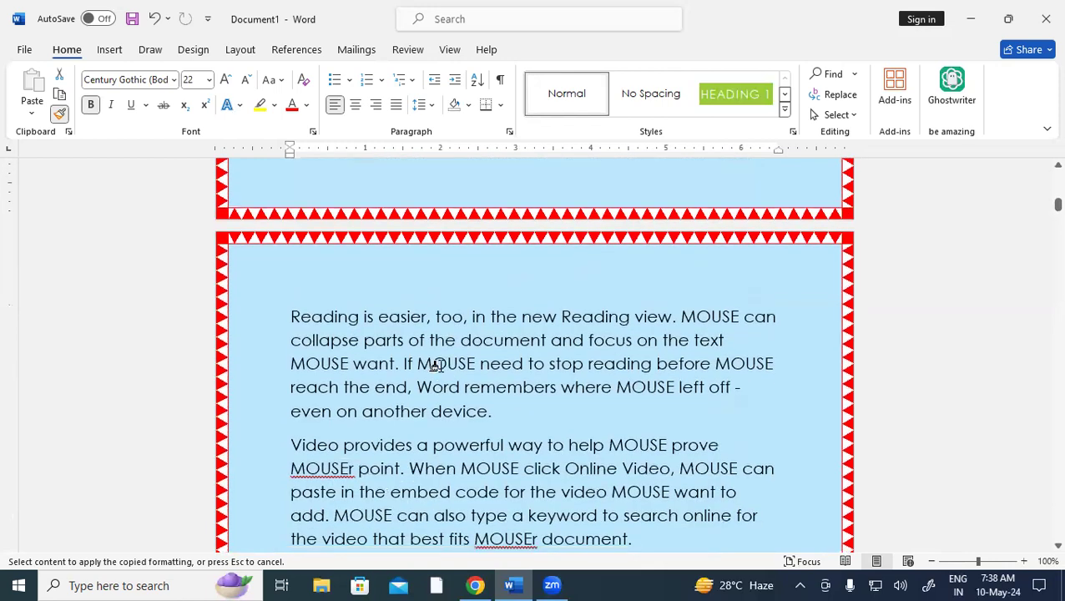
pyautogui.moveTo(415, 363); pyautogui.dragTo(474, 365)
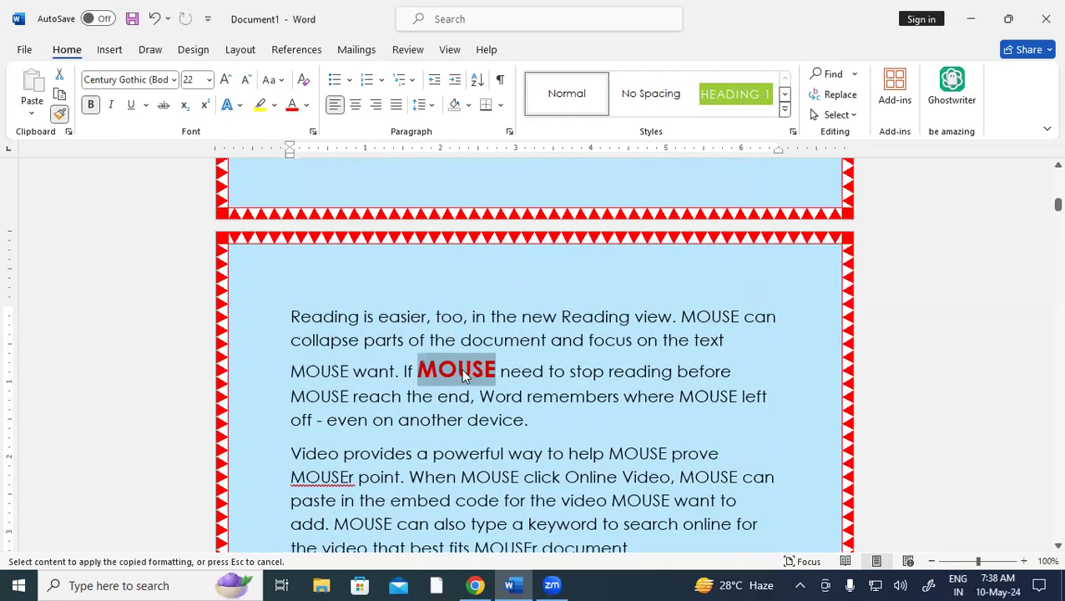
pyautogui.moveTo(399, 417); pyautogui.dragTo(462, 417)
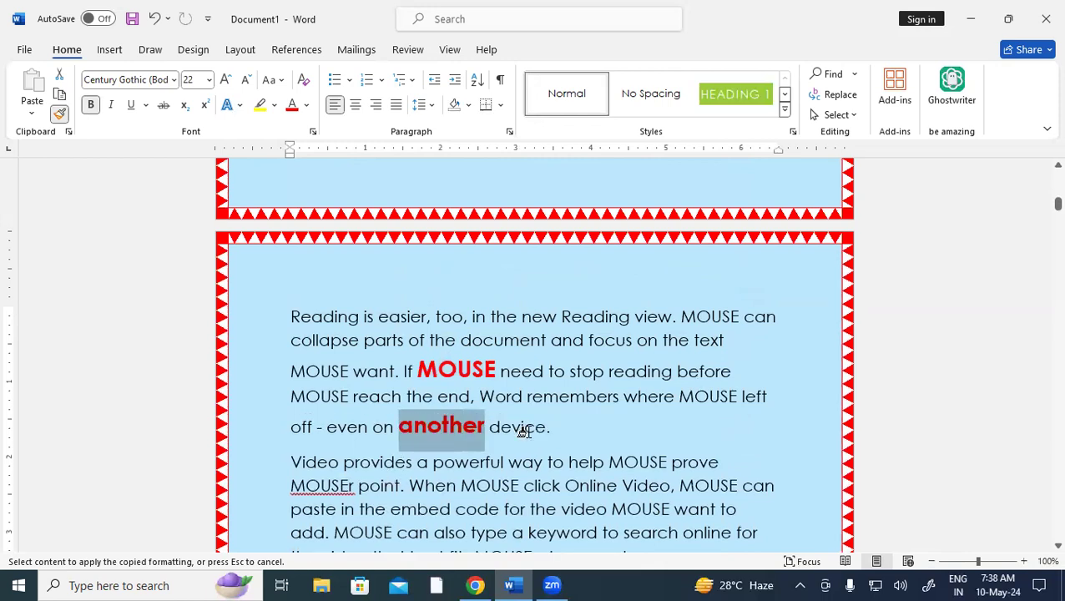
pyautogui.scroll(5, 523, 431)
pyautogui.moveTo(1040, 194); pyautogui.dragTo(1043, 167)
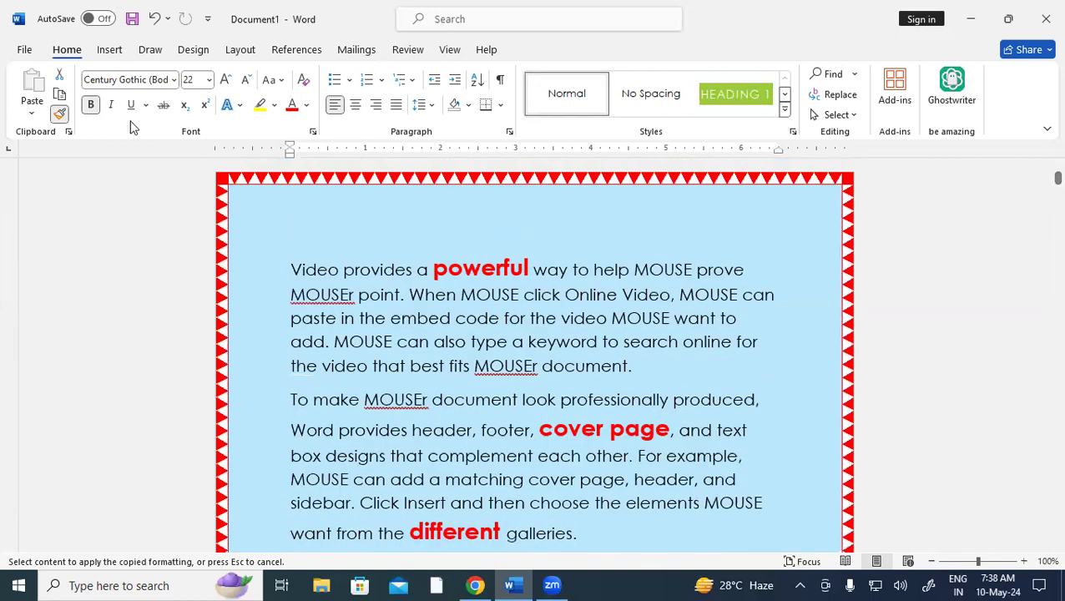
# Turn off Format Painter and select all text formatted like 'powerful'
pyautogui.click(61, 116)
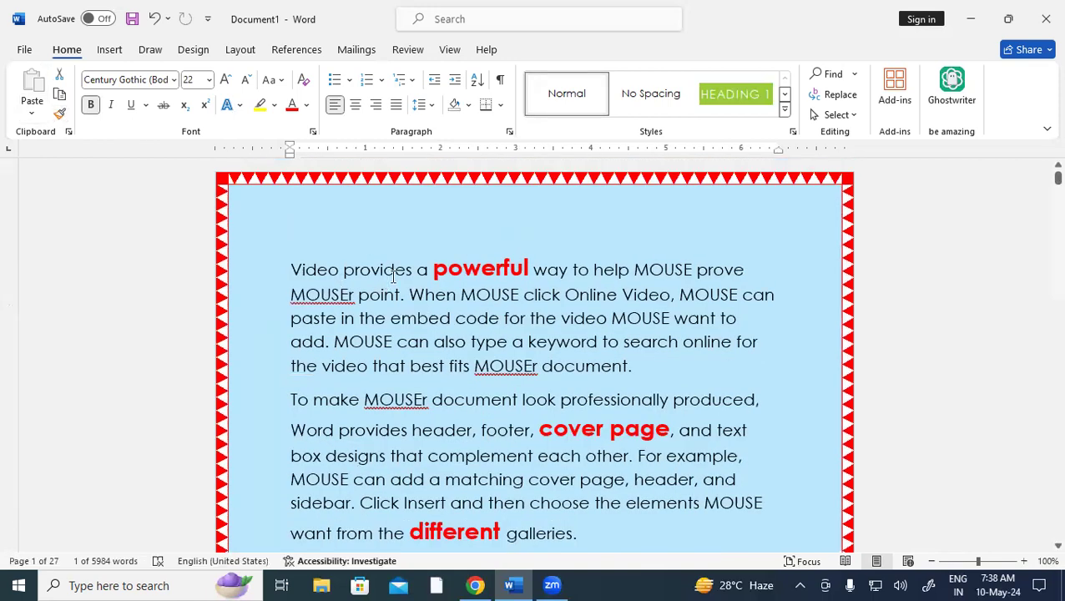
pyautogui.moveTo(432, 267); pyautogui.dragTo(527, 269)
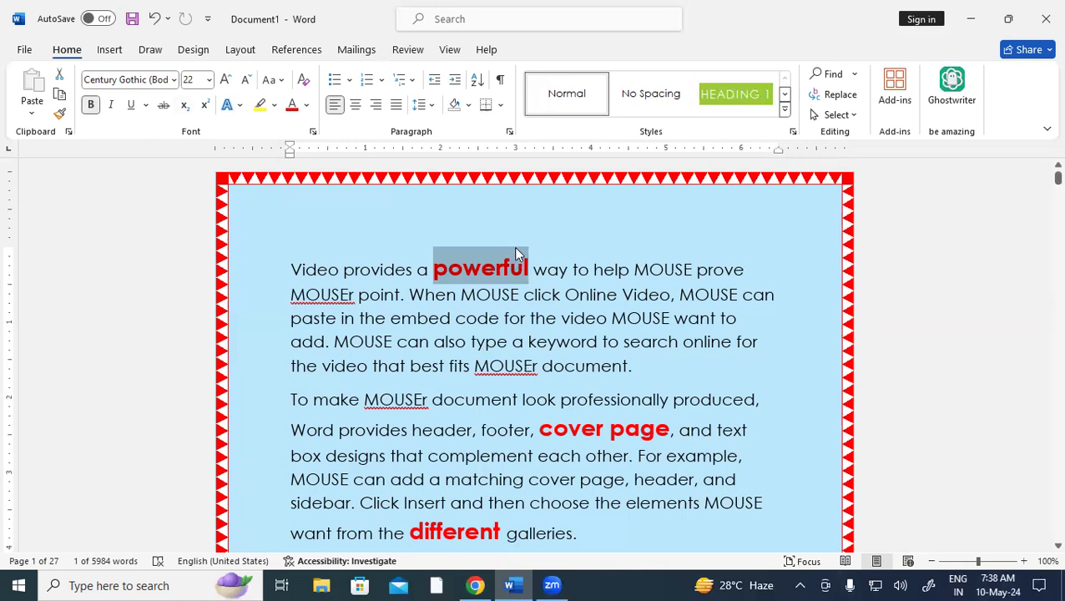
pyautogui.click(850, 115)
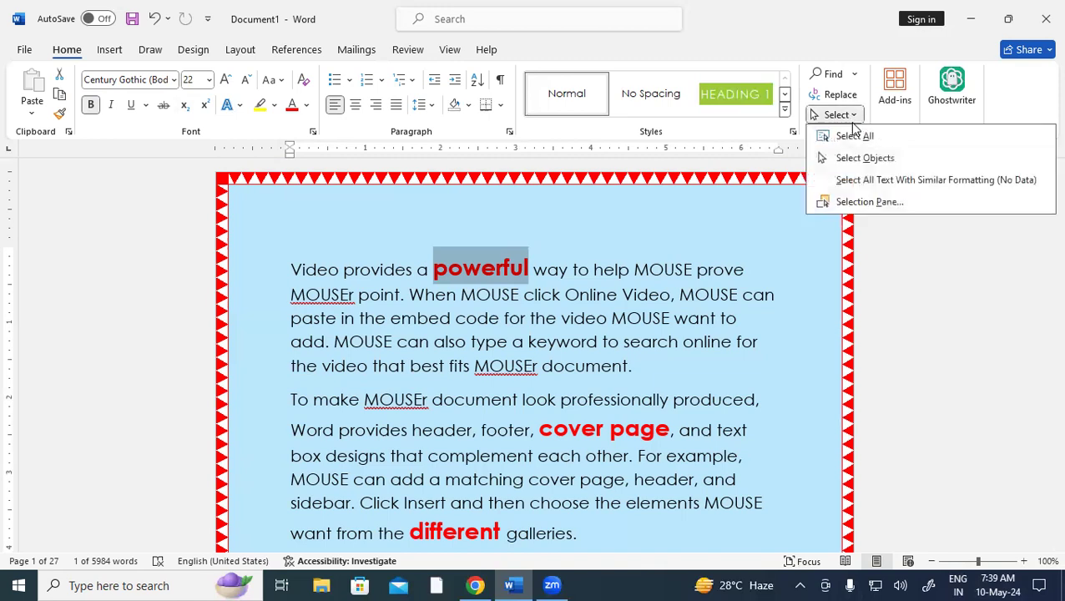
pyautogui.click(865, 181)
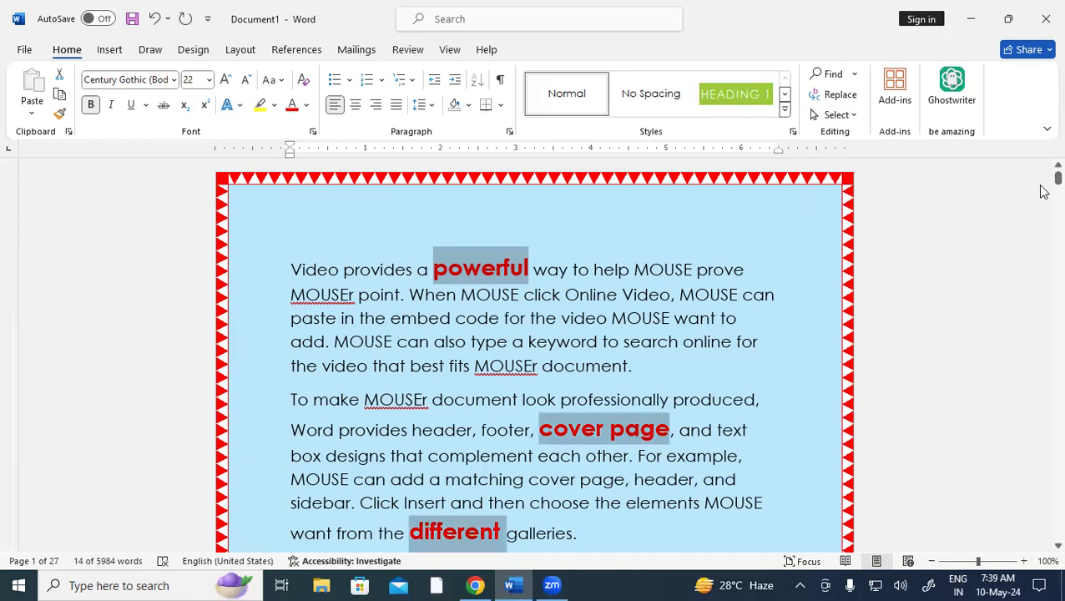
# Review the highlighted words, then select the start of the plain word 'Video'
pyautogui.scroll(-4, 1041, 551)
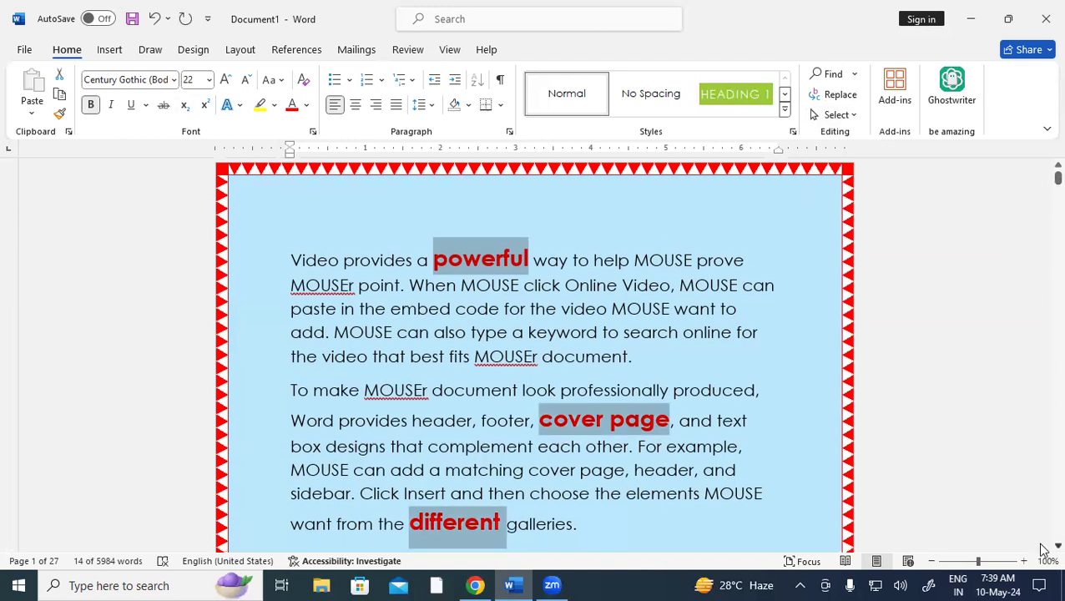
pyautogui.scroll(-8, 1041, 551)
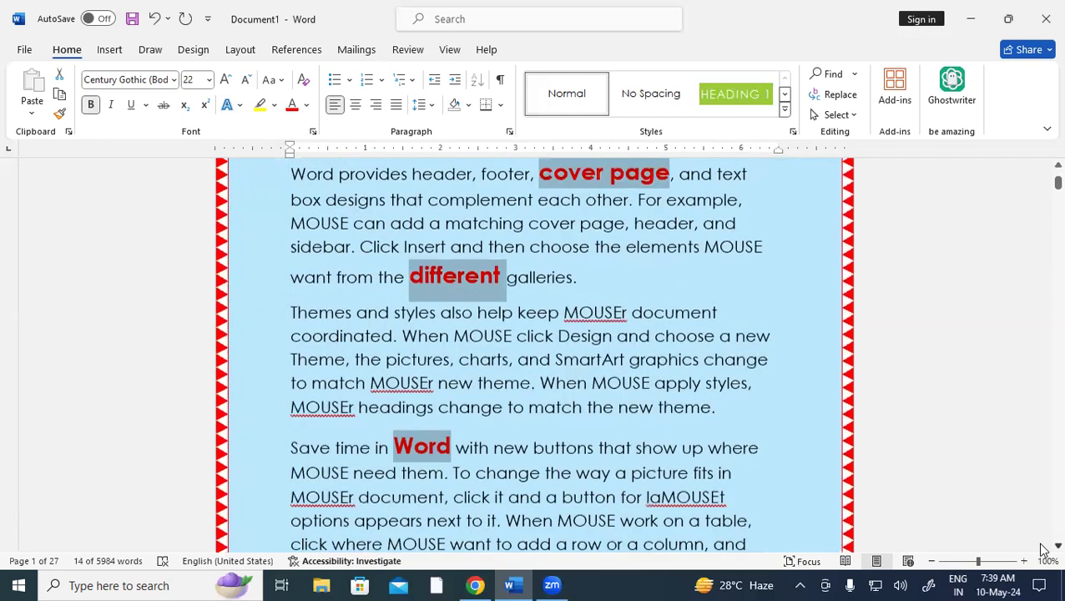
pyautogui.scroll(-9, 1041, 551)
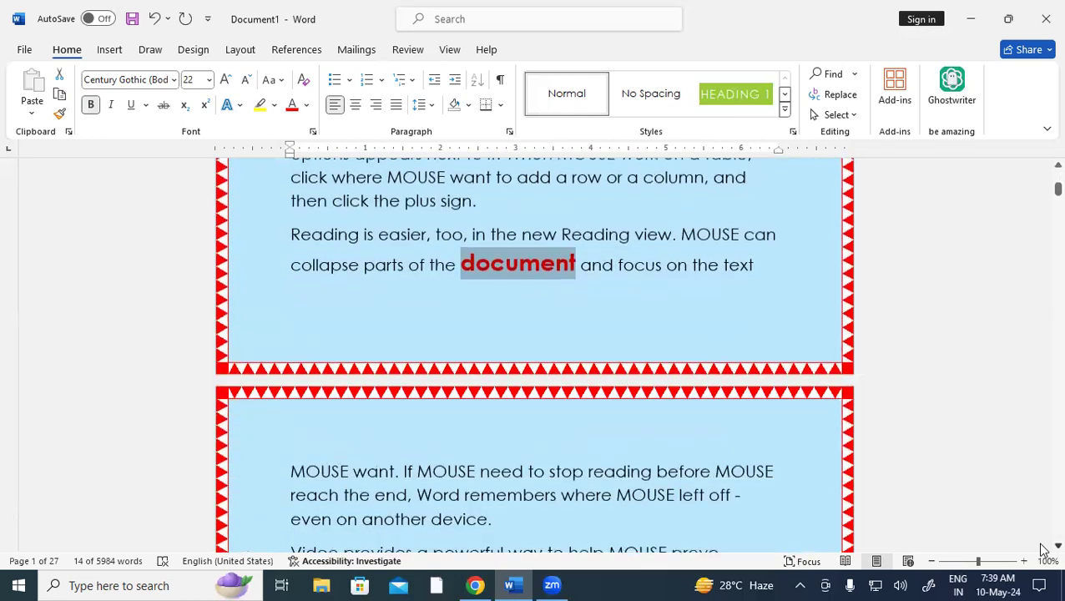
pyautogui.scroll(-10, 1041, 551)
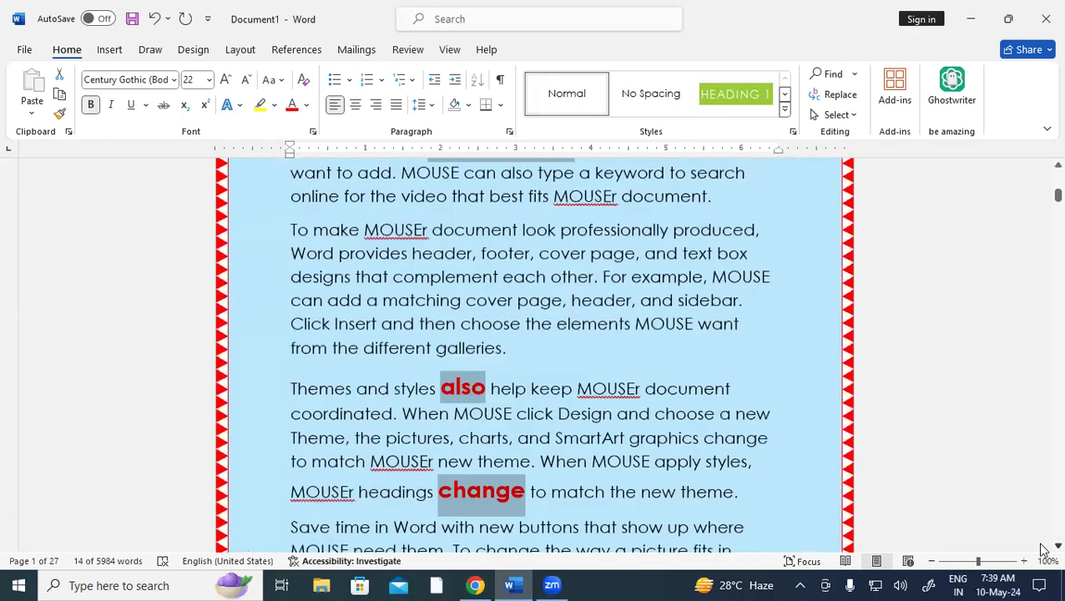
pyautogui.scroll(-8, 1042, 551)
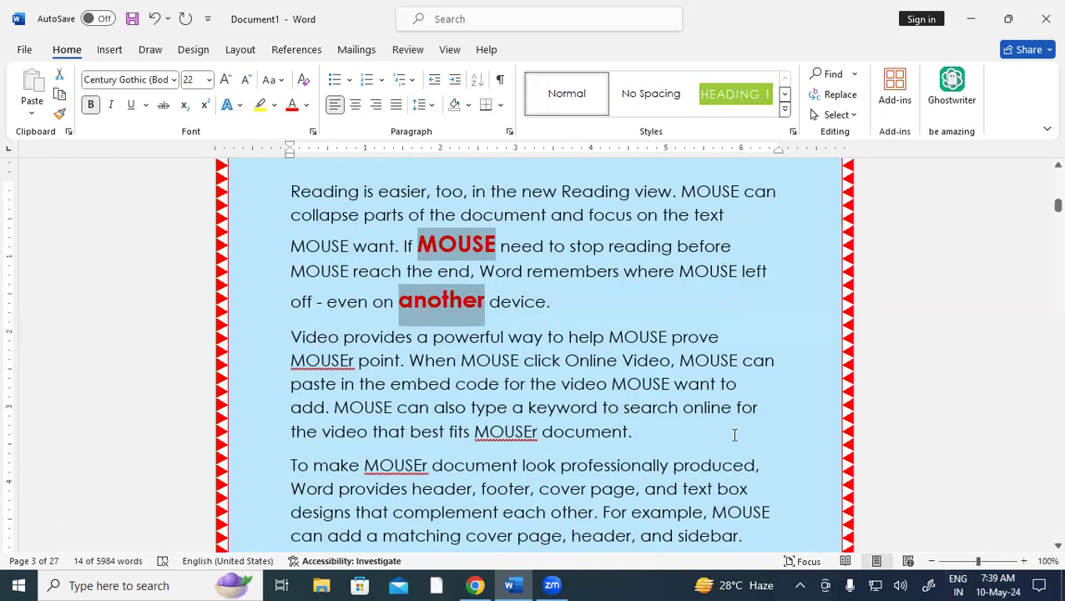
pyautogui.moveTo(548, 344); pyautogui.dragTo(618, 361)
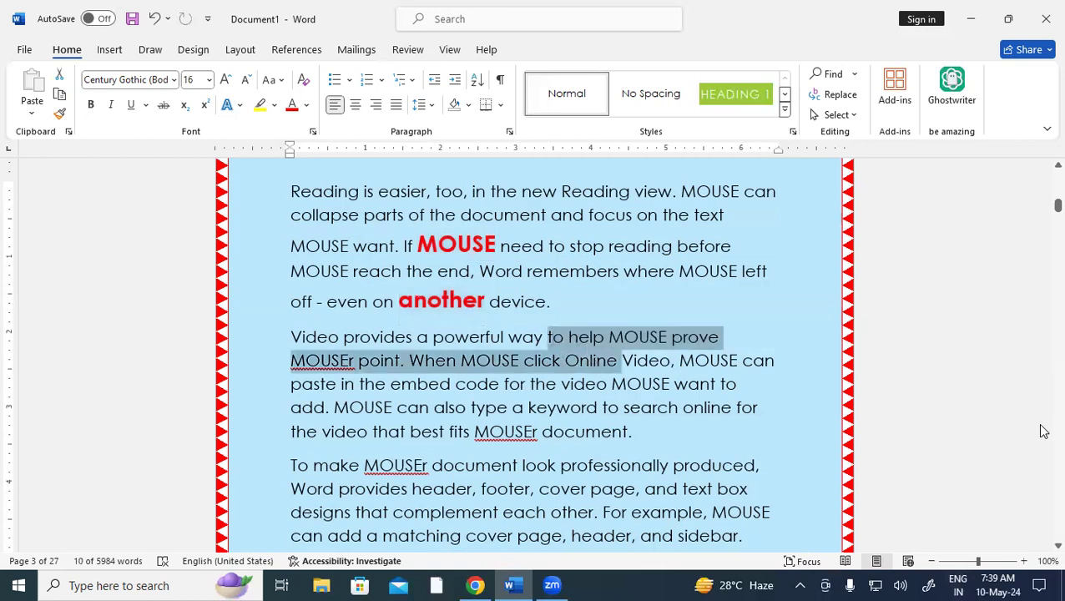
pyautogui.moveTo(1055, 206); pyautogui.dragTo(1042, 136)
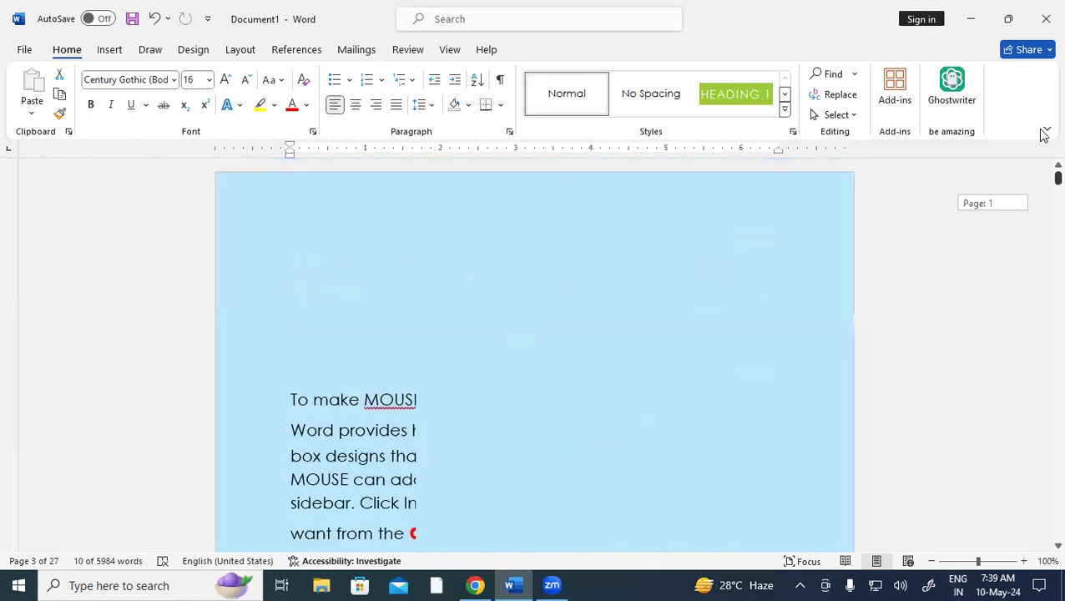
pyautogui.moveTo(290, 264); pyautogui.dragTo(328, 269)
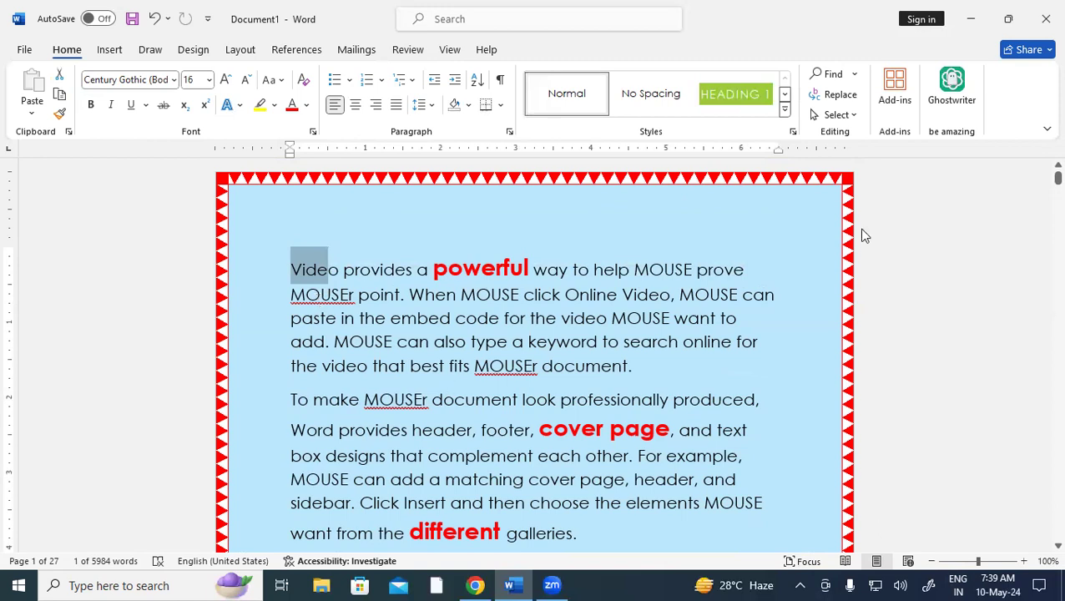
# Select all text sharing the plain body formatting and scroll through the result
pyautogui.click(852, 118)
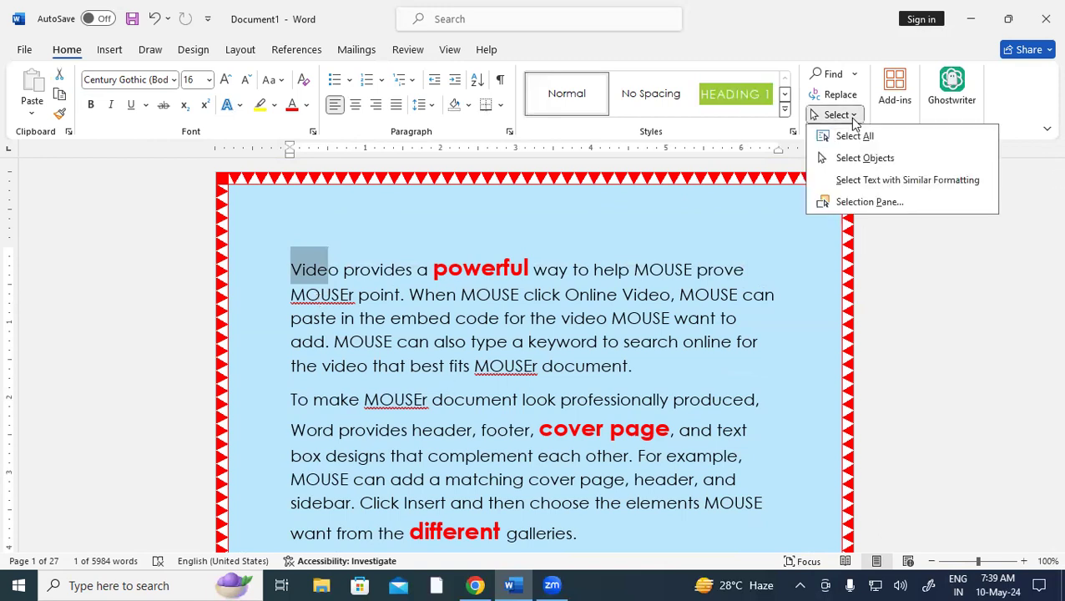
pyautogui.click(890, 185)
pyautogui.scroll(-1, 699, 350)
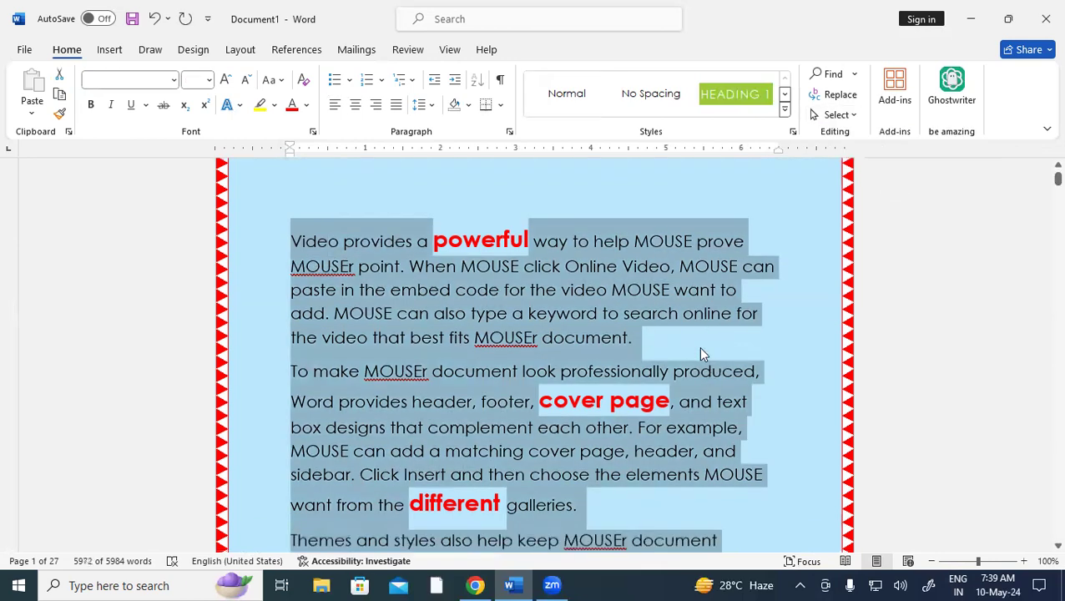
pyautogui.scroll(-15, 700, 350)
pyautogui.scroll(-15, 699, 354)
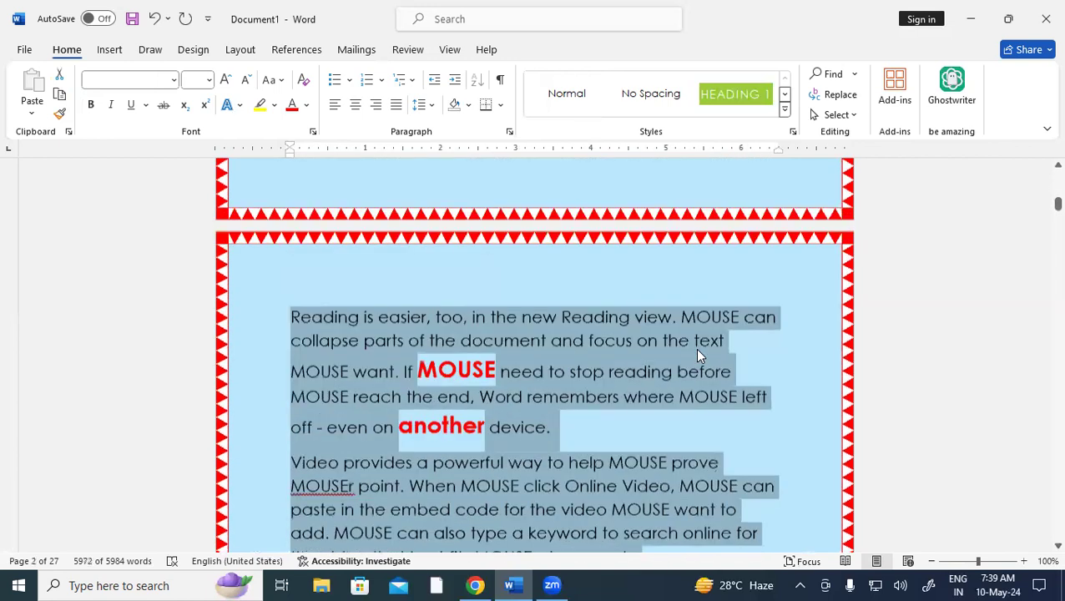
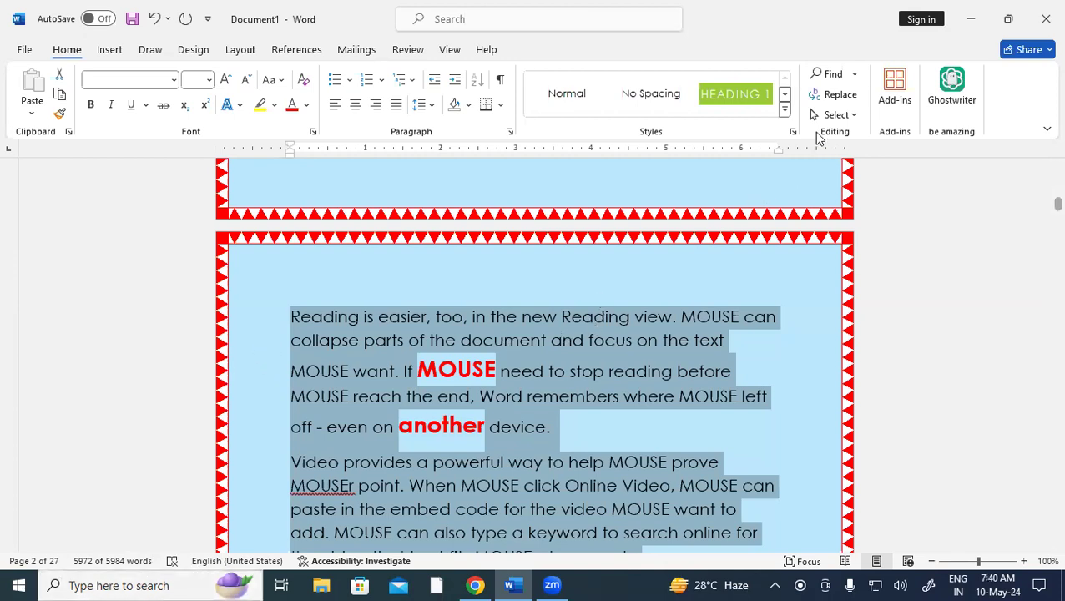
# Clear the selection and add blank lines after 'to match the new theme.' to push the next paragraph down
pyautogui.click(834, 117)
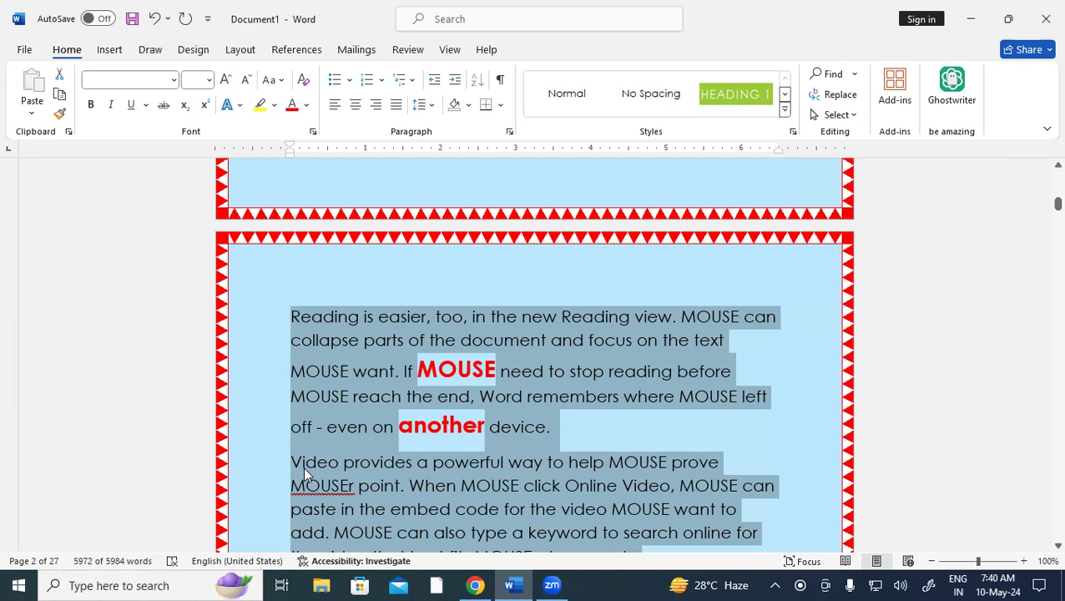
pyautogui.click(572, 430)
pyautogui.scroll(5, 575, 429)
pyautogui.click(737, 277)
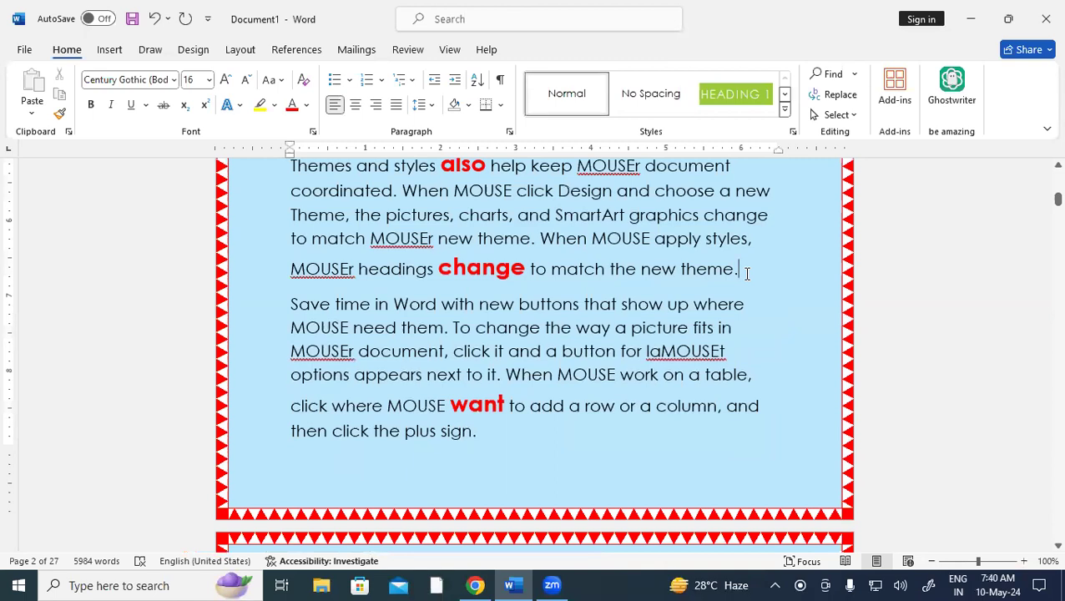
pyautogui.press('Return')
pyautogui.press('Return')
pyautogui.press('Return')
pyautogui.press('Return')
pyautogui.press('Return')
pyautogui.press('Return')
pyautogui.press('Return')
pyautogui.press('Return')
pyautogui.press('Return')
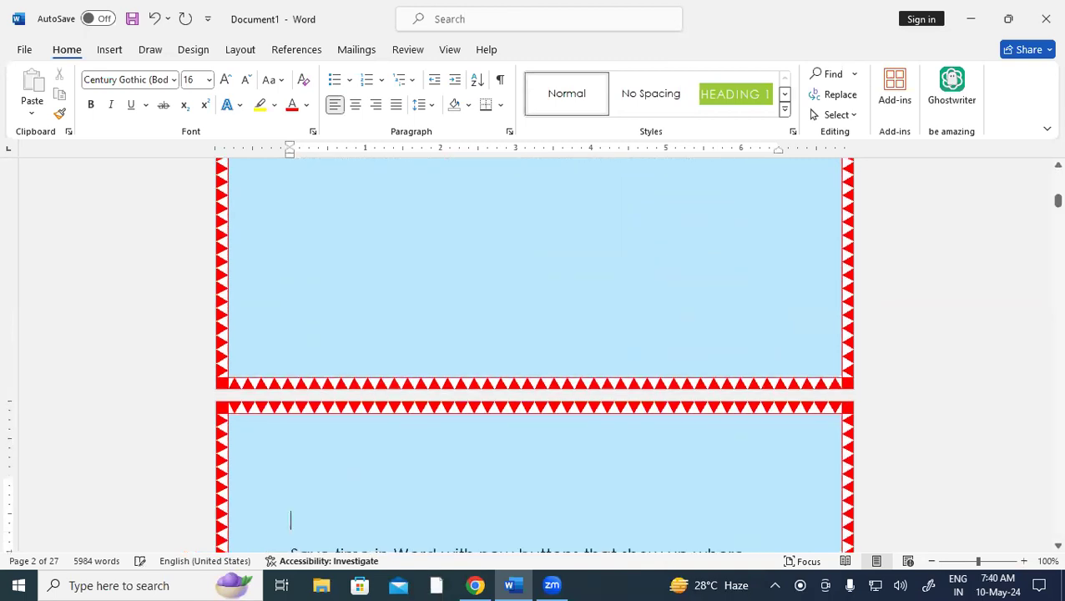
# Draw a triangle at the top-left of the blank page with red fill and red outline
pyautogui.click(313, 199)
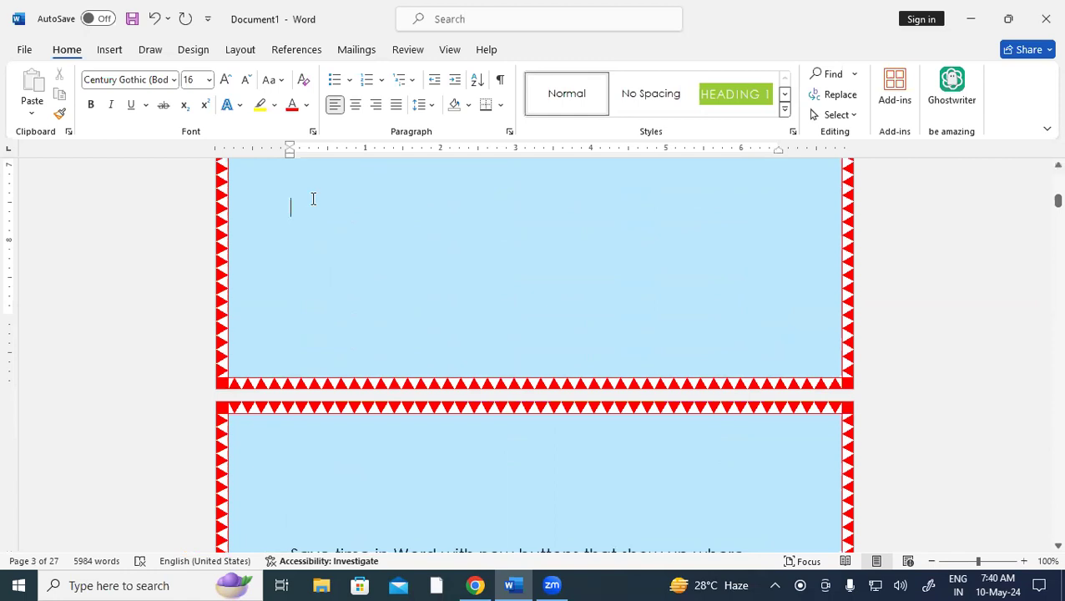
pyautogui.click(116, 55)
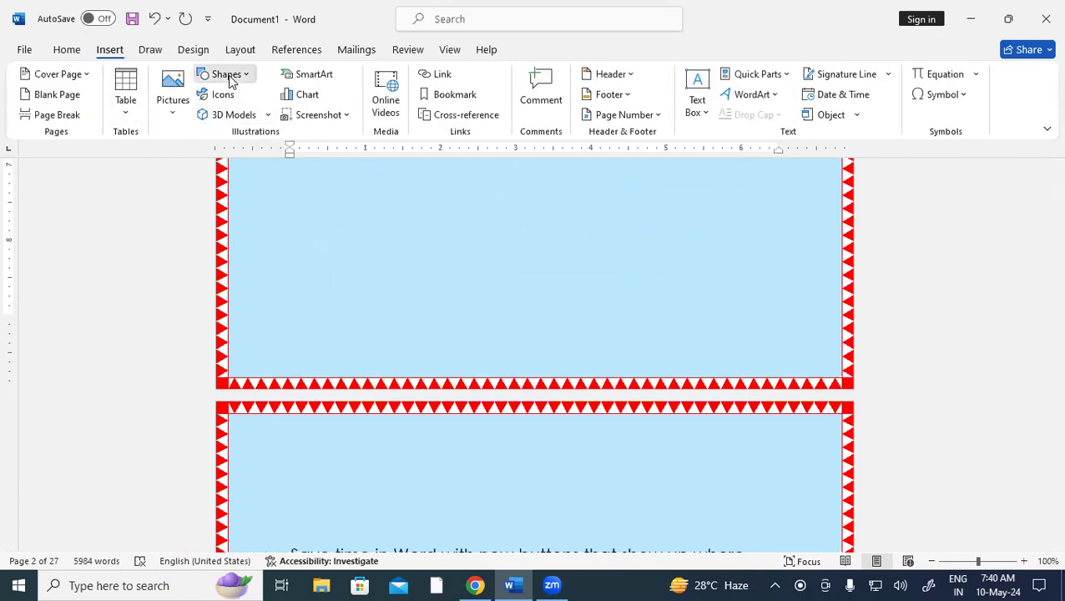
pyautogui.click(231, 81)
pyautogui.click(300, 138)
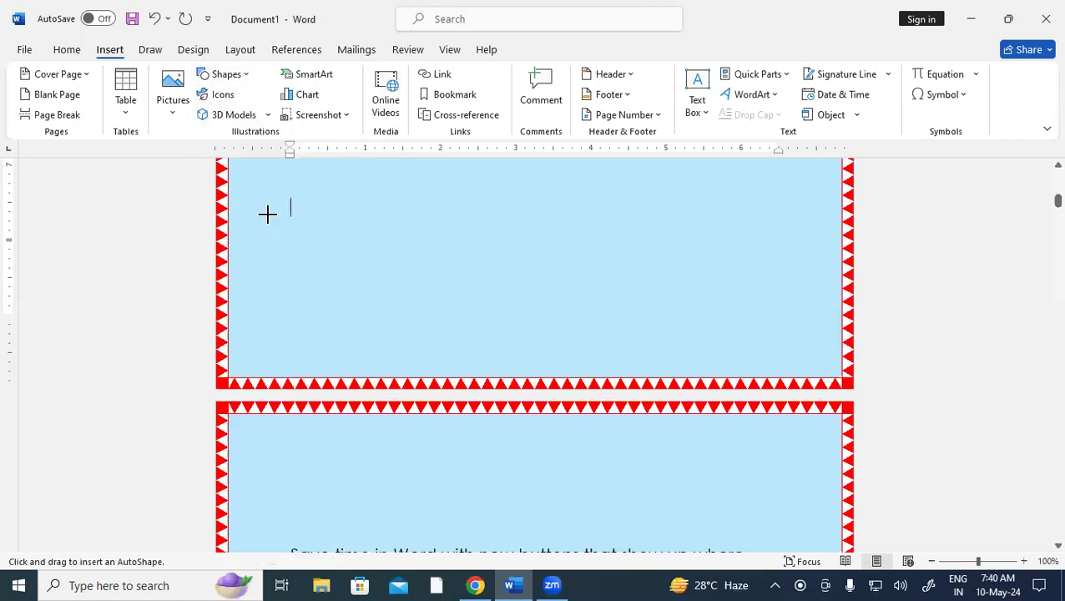
pyautogui.moveTo(276, 190); pyautogui.dragTo(418, 300)
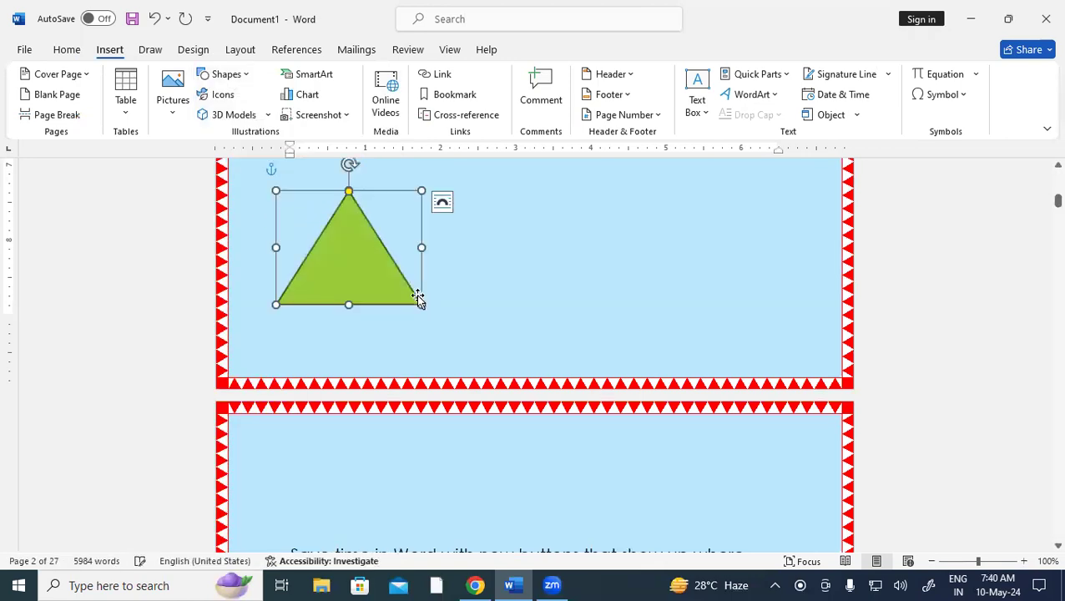
pyautogui.click(386, 74)
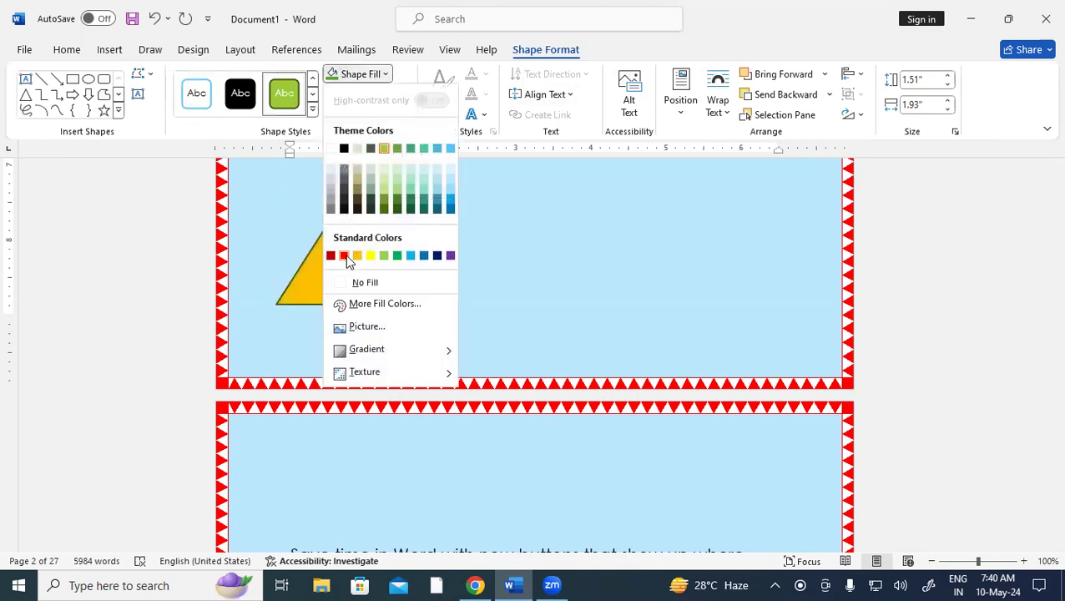
pyautogui.click(344, 255)
pyautogui.click(405, 94)
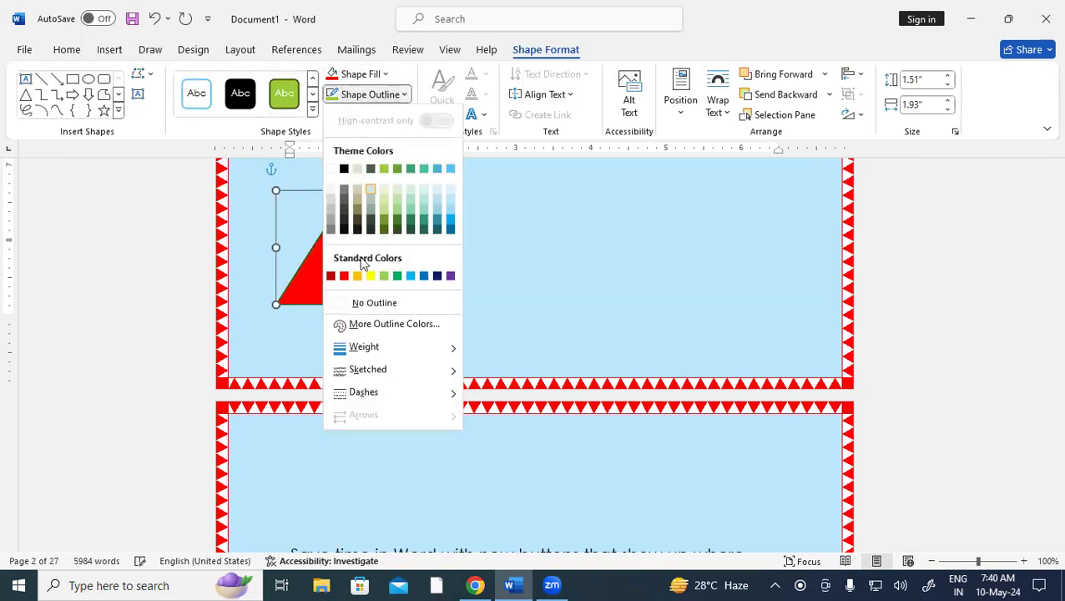
pyautogui.click(344, 275)
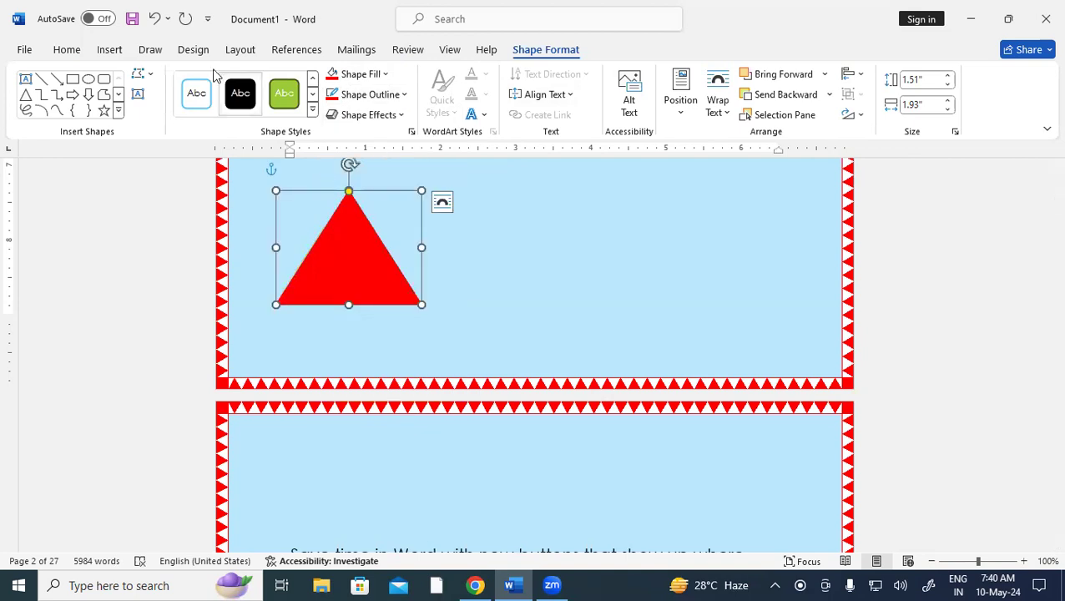
# Draw a rounded rectangle right of the triangle with green fill and green outline
pyautogui.click(111, 51)
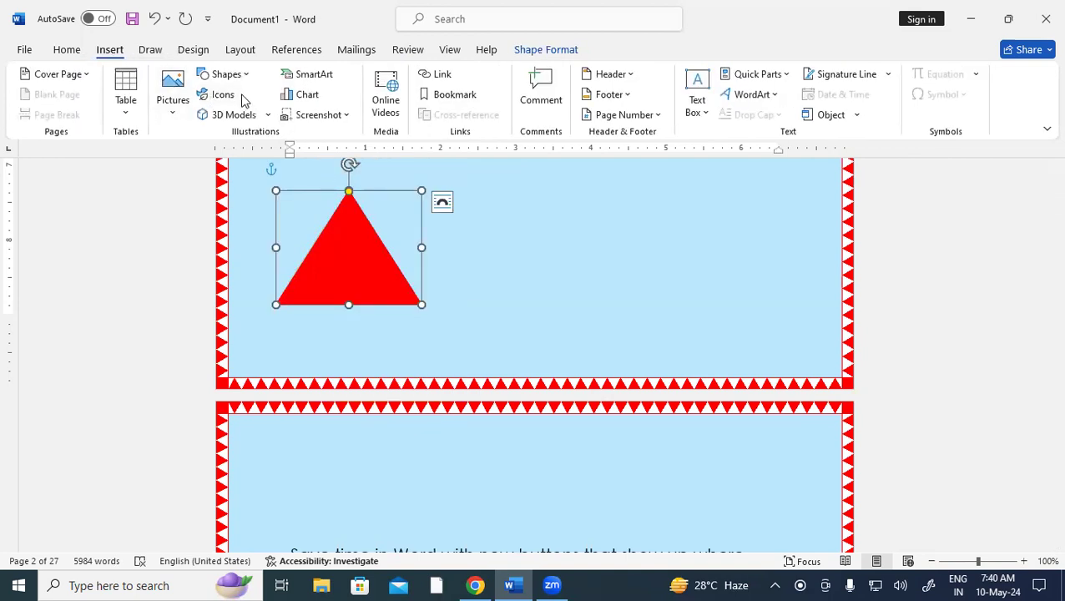
pyautogui.click(225, 74)
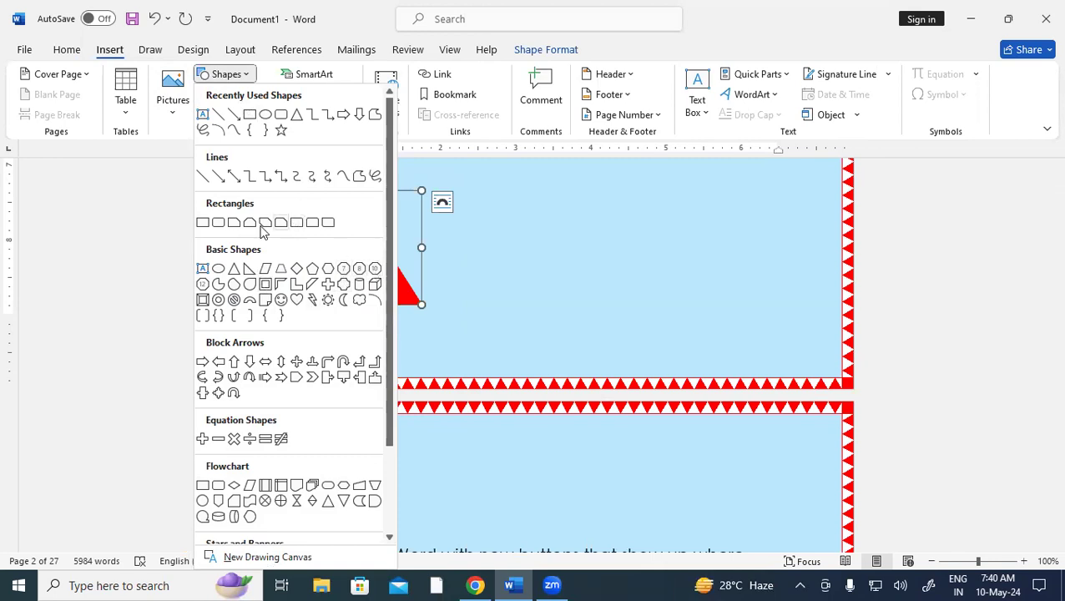
pyautogui.click(215, 226)
pyautogui.moveTo(492, 196)
pyautogui.mouseDown()
pyautogui.moveTo(582, 290)
pyautogui.moveTo(609, 301)
pyautogui.mouseUp()
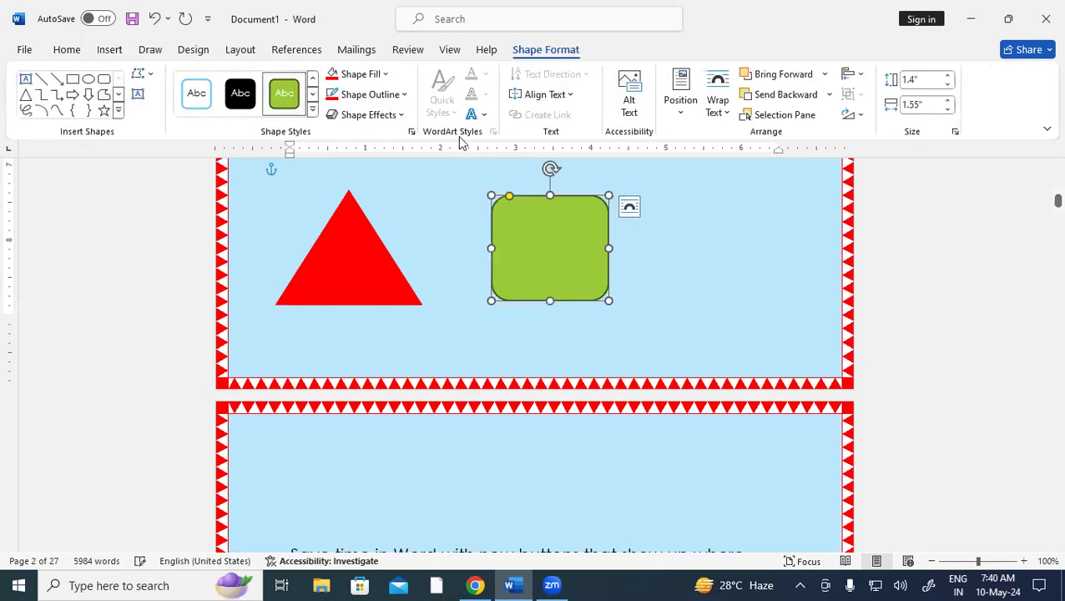
pyautogui.click(364, 78)
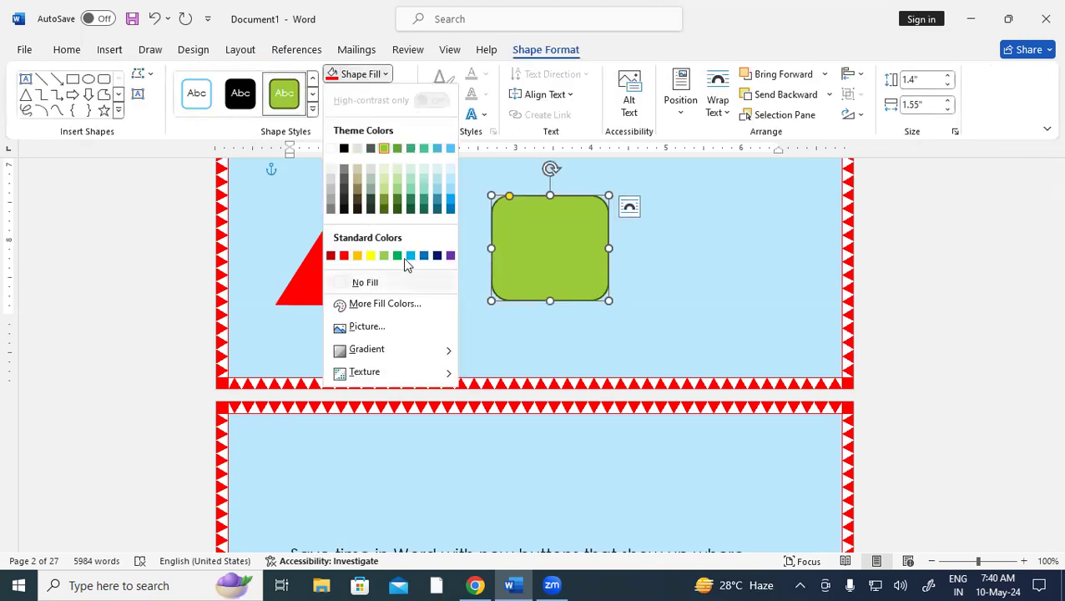
pyautogui.click(394, 255)
pyautogui.click(371, 95)
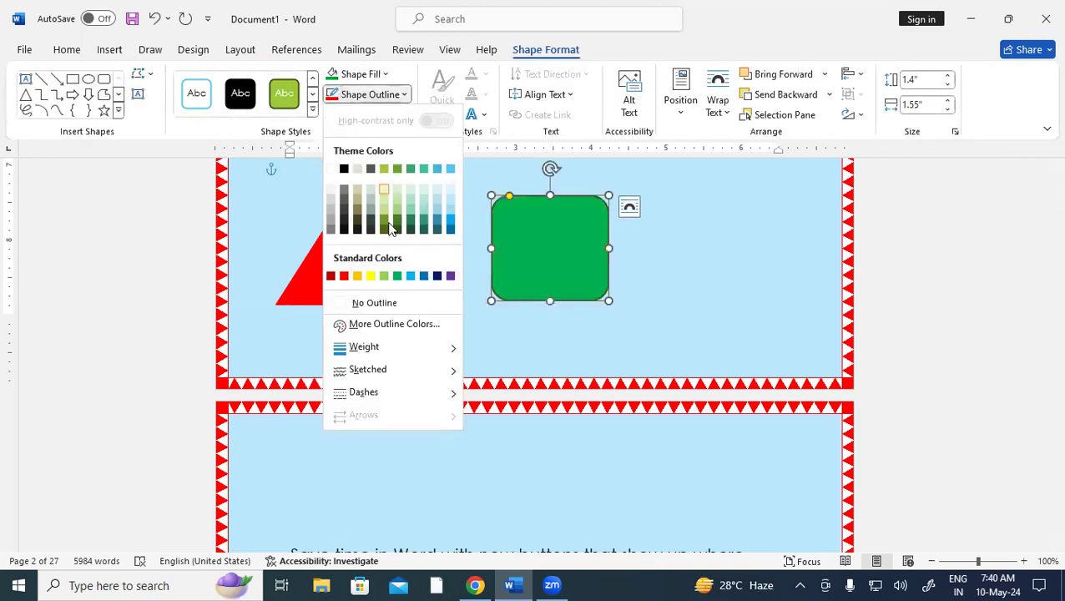
pyautogui.click(396, 277)
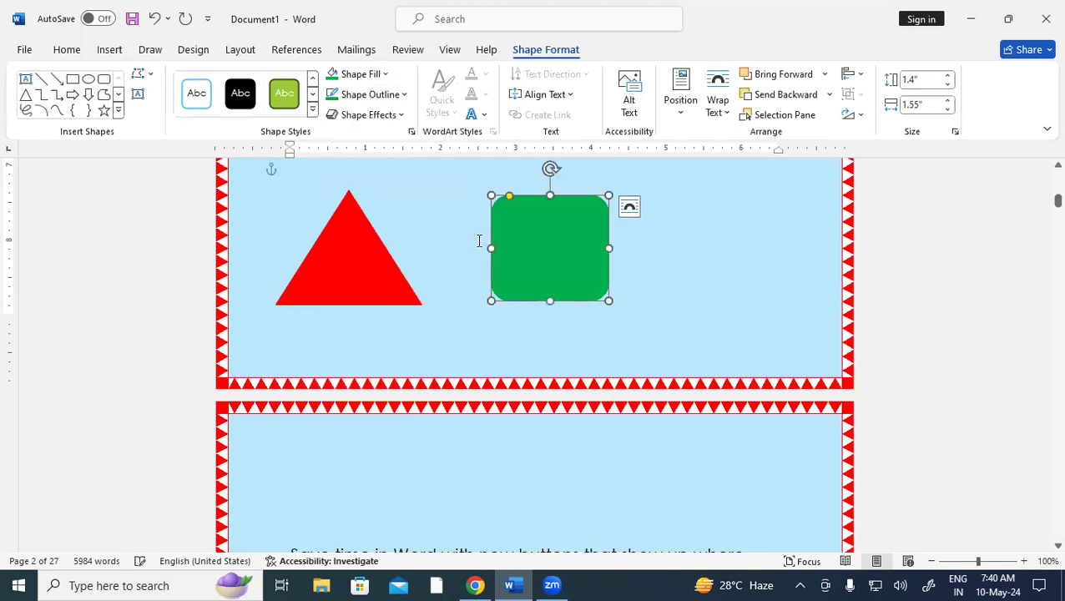
pyautogui.click(451, 227)
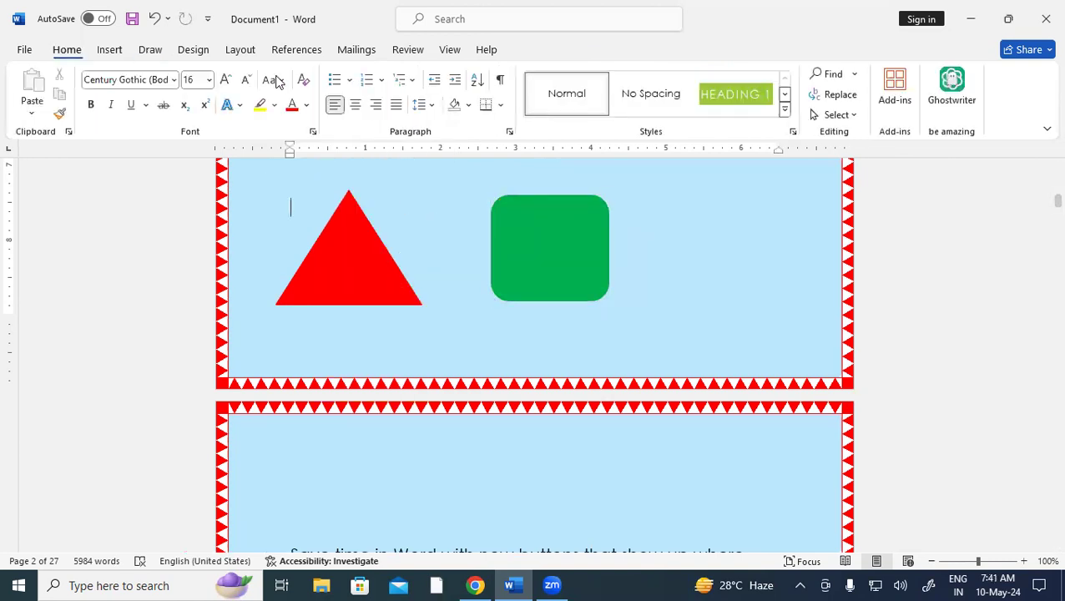
# Draw a circle right of the green rectangle and fill it dark blue
pyautogui.click(111, 51)
pyautogui.click(231, 75)
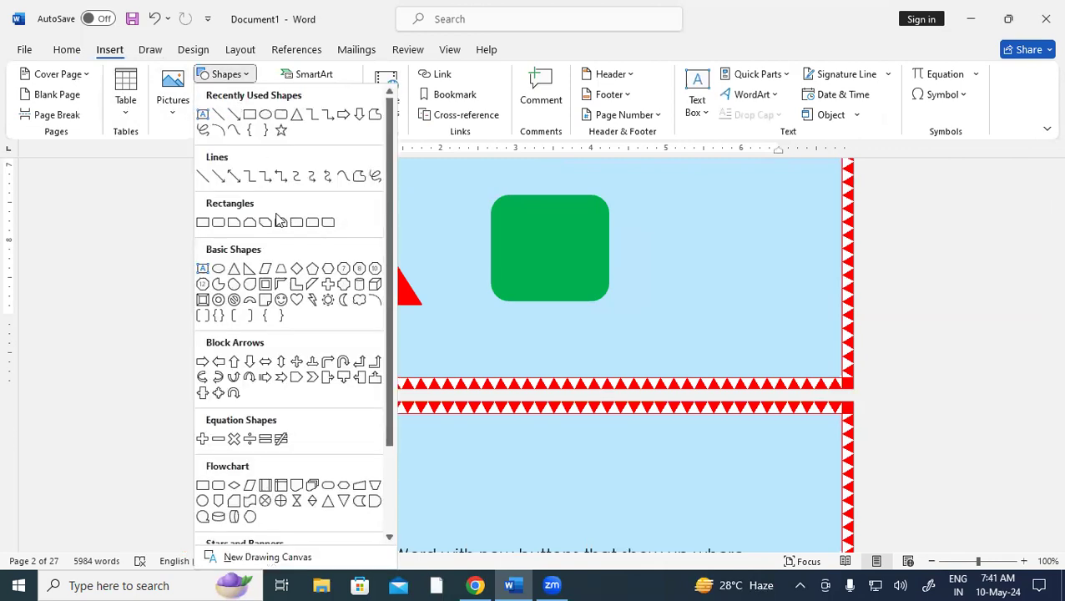
pyautogui.click(218, 268)
pyautogui.moveTo(669, 193); pyautogui.dragTo(791, 312)
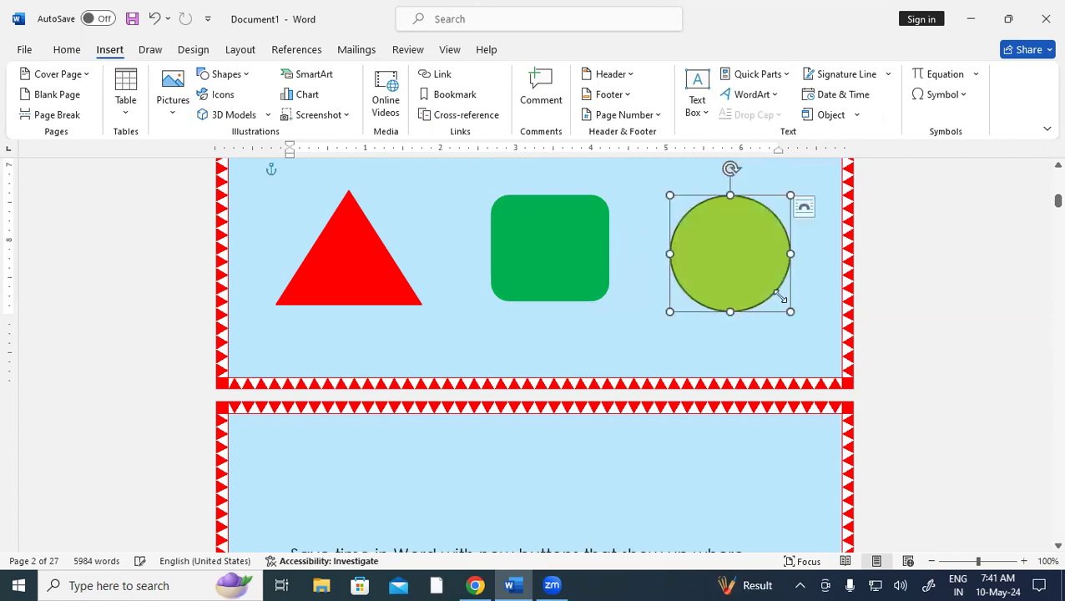
pyautogui.click(385, 74)
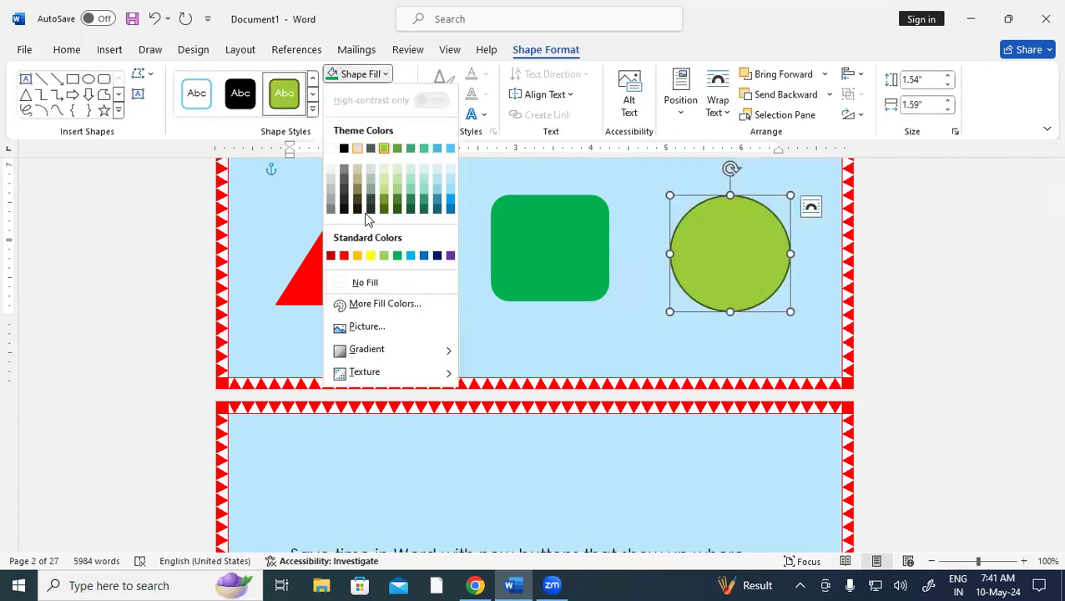
pyautogui.click(438, 256)
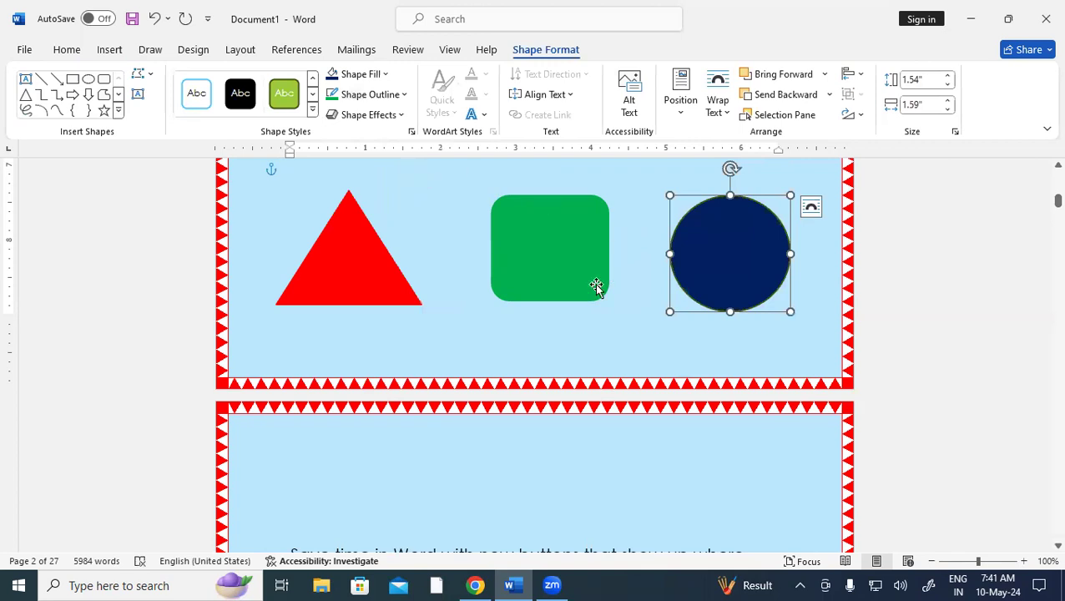
pyautogui.click(76, 50)
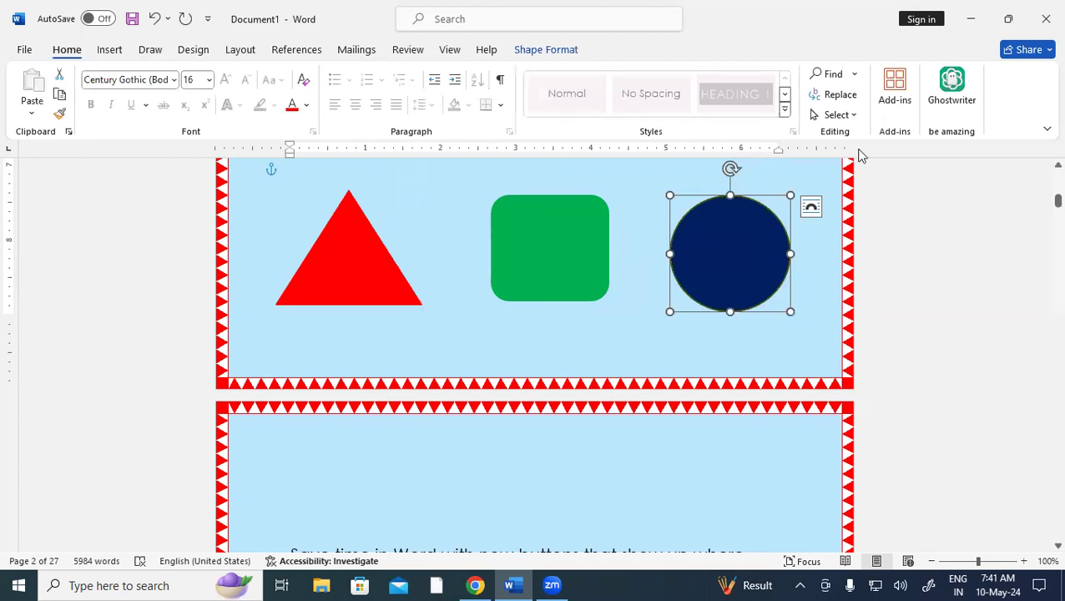
pyautogui.click(835, 114)
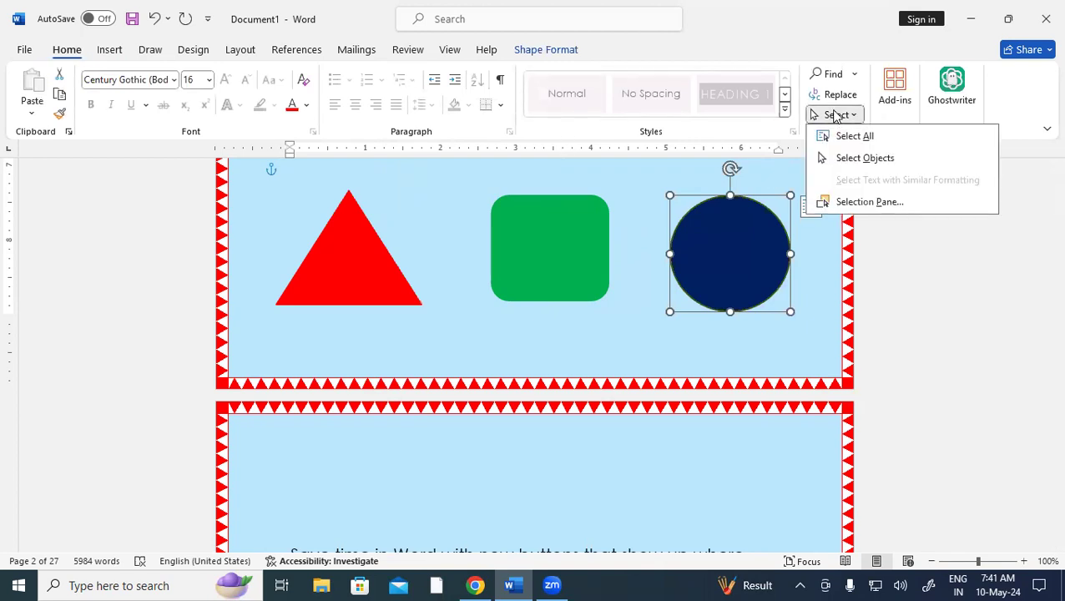
pyautogui.click(882, 202)
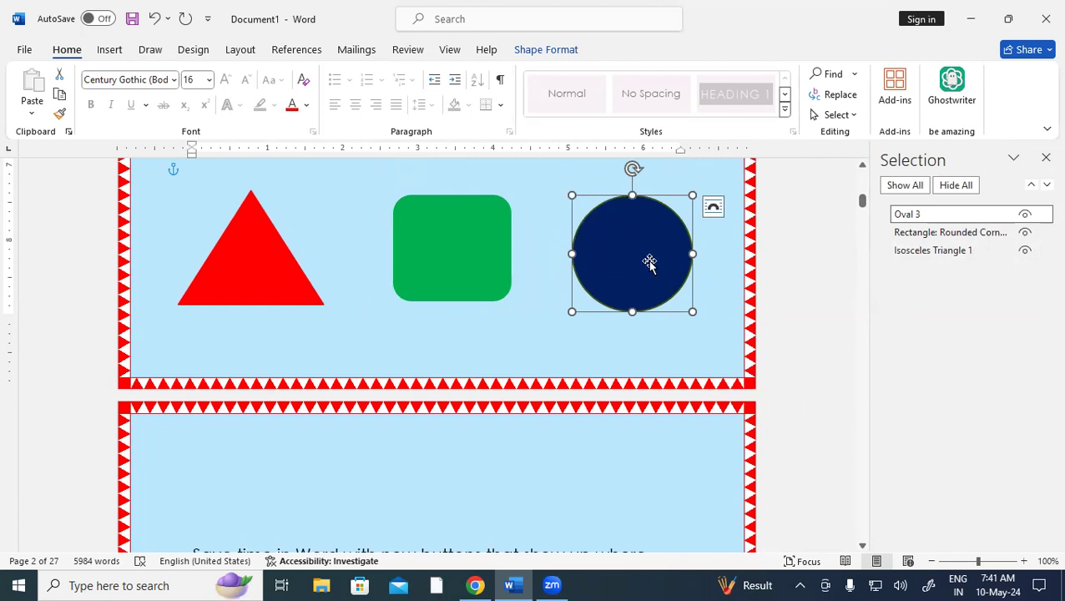
pyautogui.click(966, 254)
pyautogui.press('BackSpace')
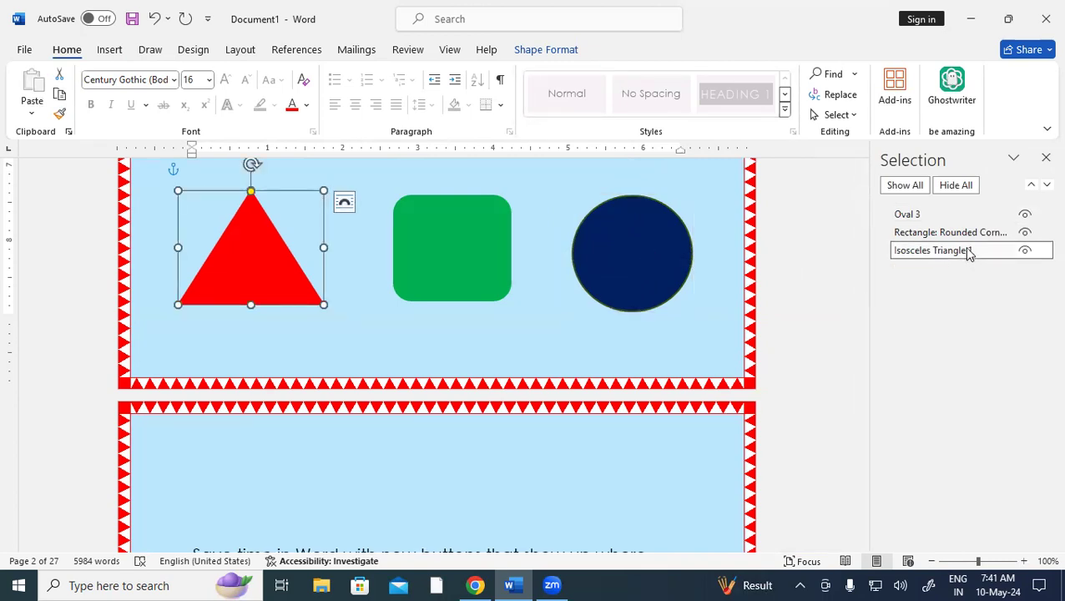
pyautogui.click(974, 238)
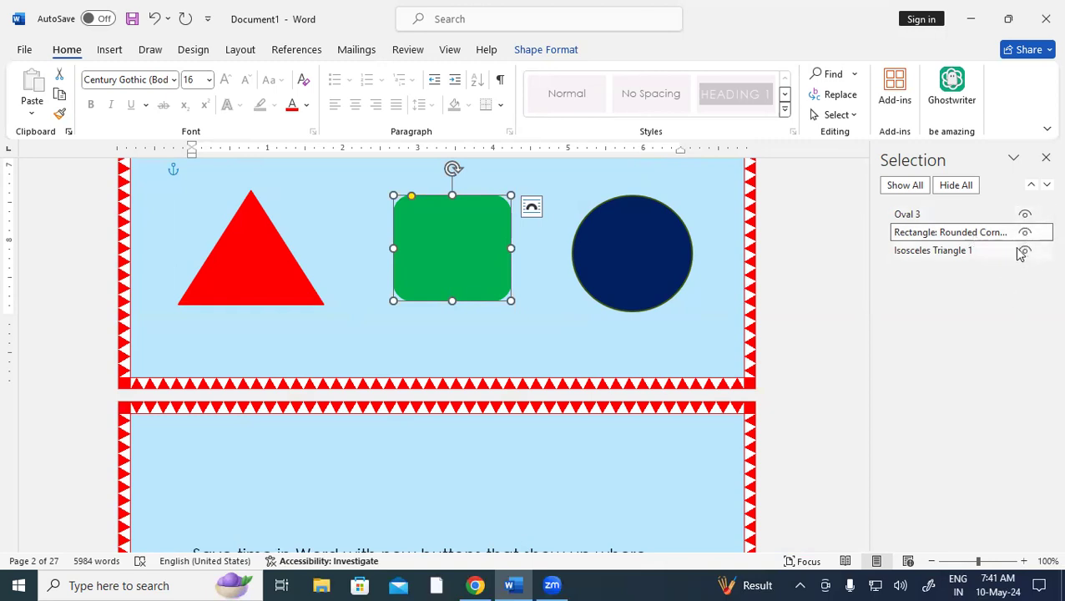
pyautogui.click(1010, 215)
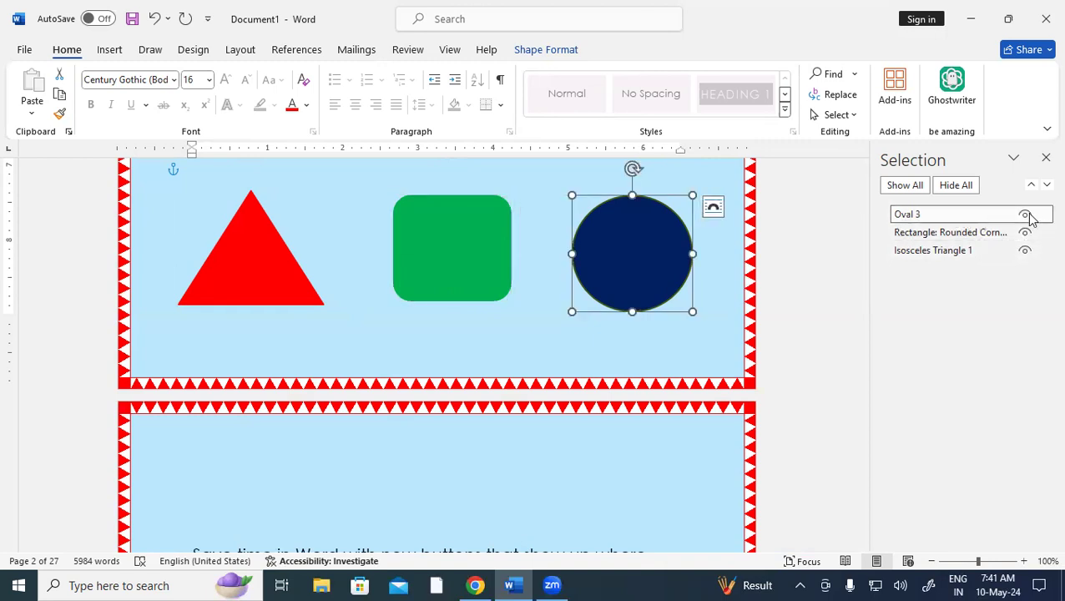
pyautogui.click(1026, 215)
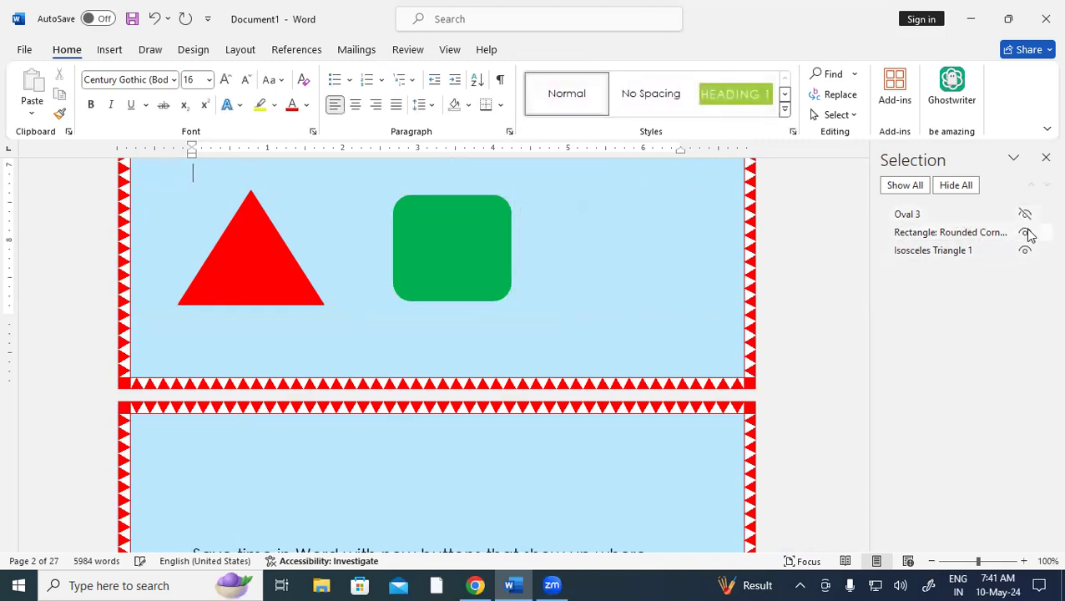
pyautogui.click(1026, 233)
pyautogui.click(1025, 252)
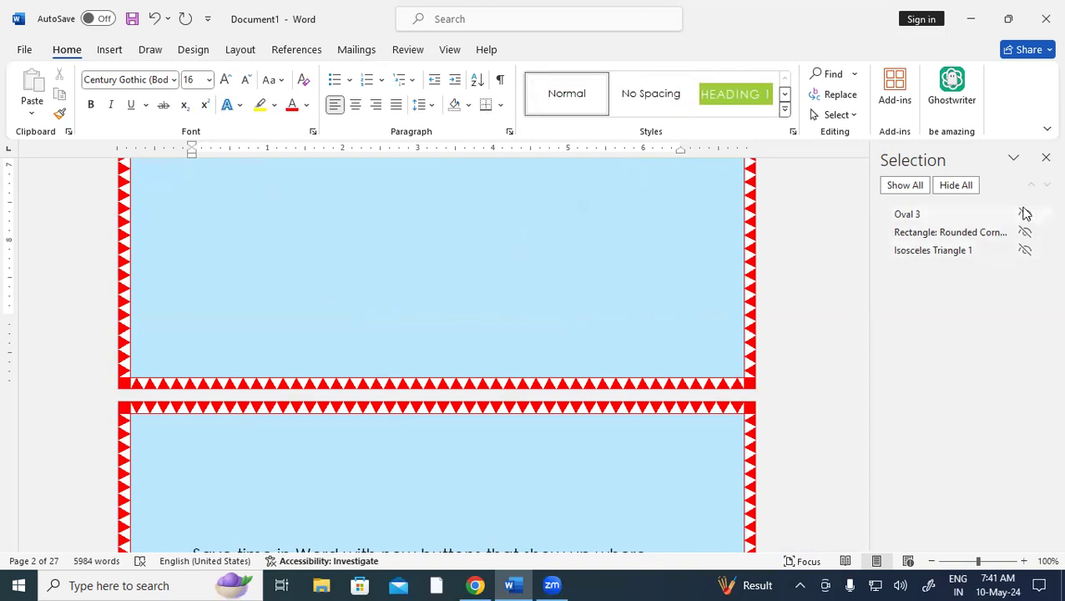
pyautogui.click(1026, 214)
pyautogui.click(1026, 232)
pyautogui.click(1026, 250)
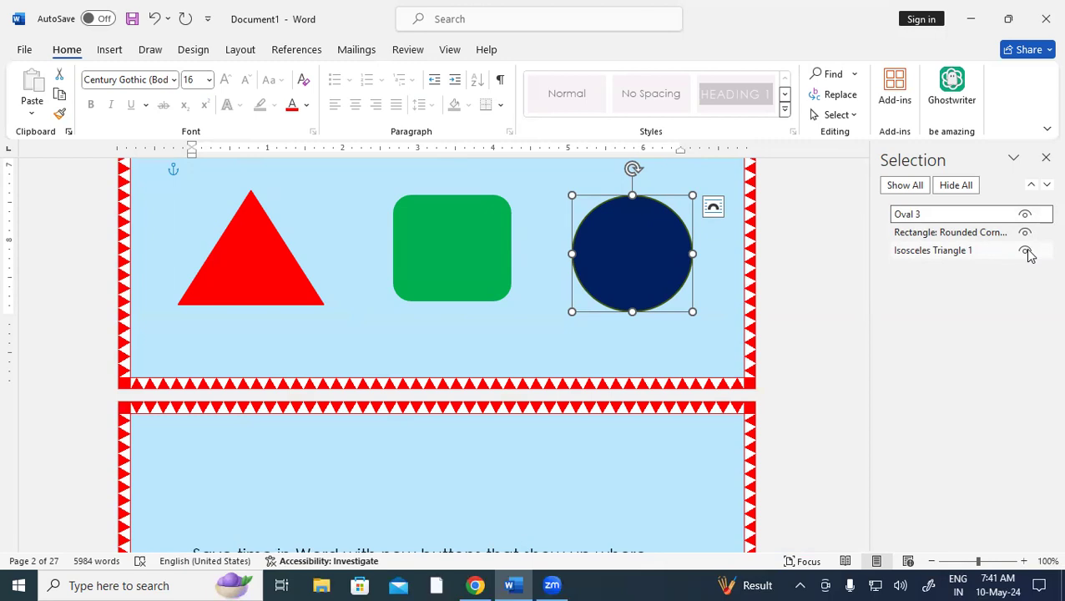
pyautogui.click(956, 185)
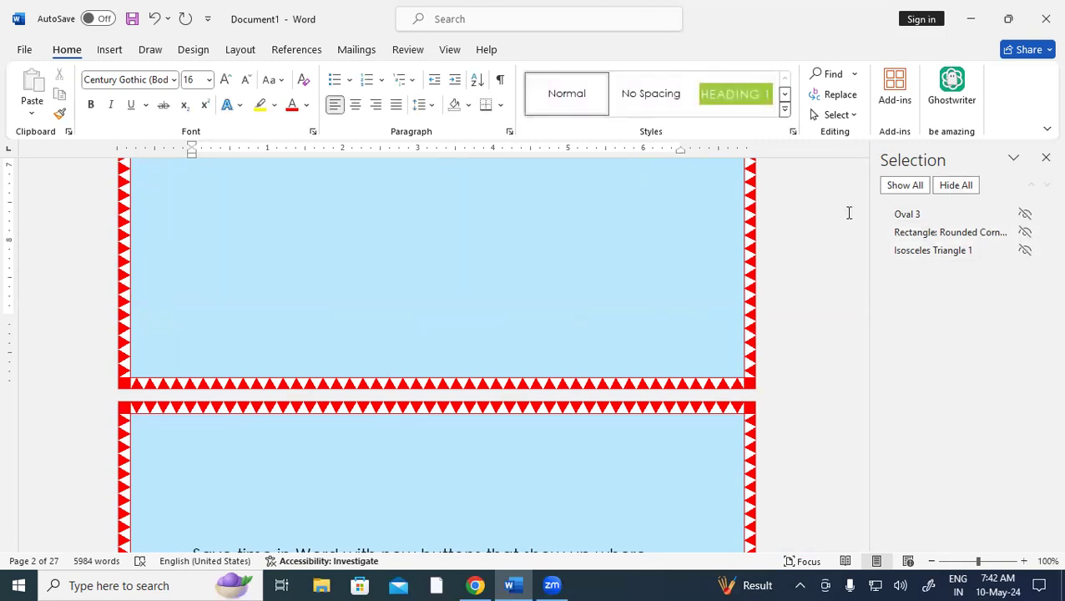
pyautogui.click(905, 185)
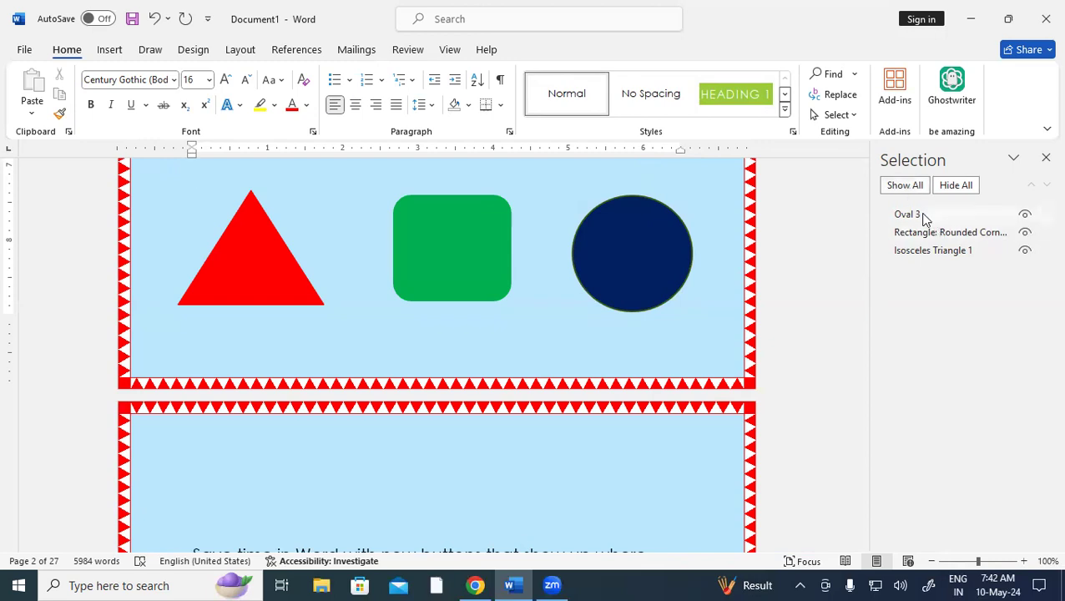
pyautogui.click(921, 216)
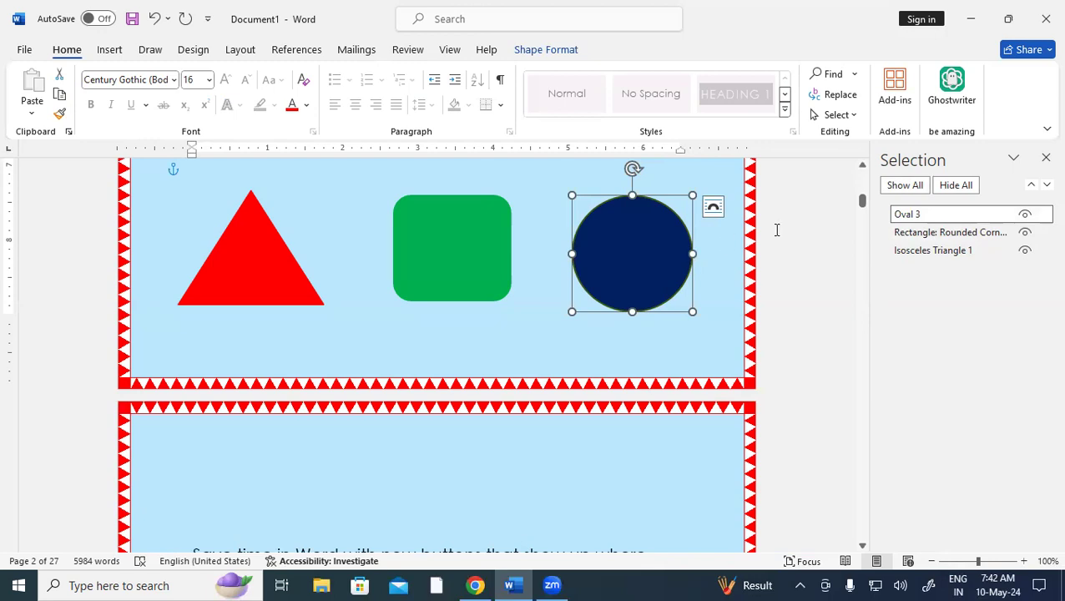
pyautogui.click(1025, 215)
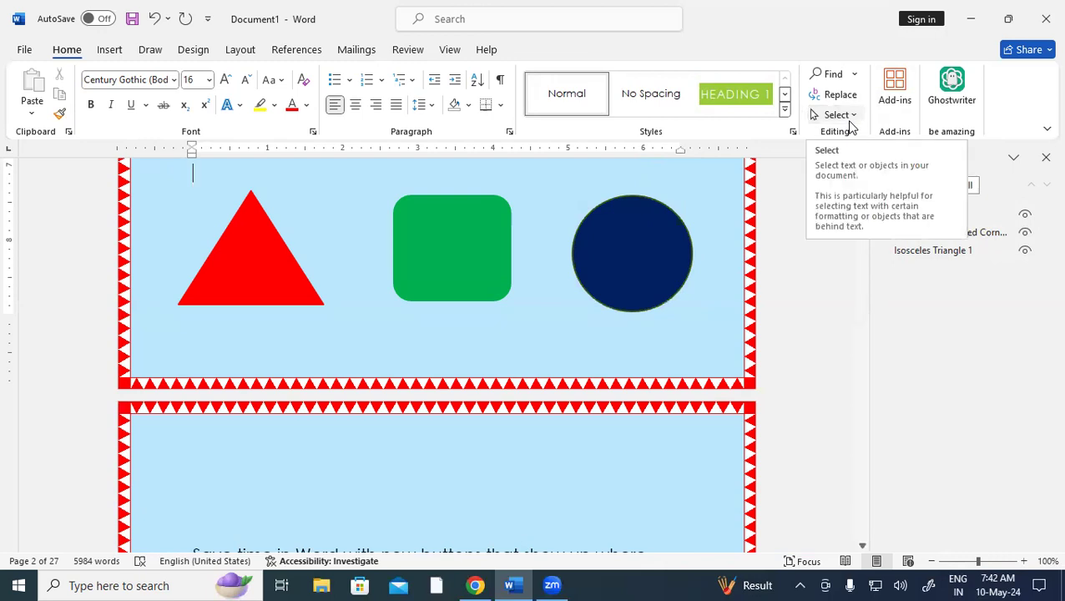
pyautogui.click(848, 118)
pyautogui.click(677, 310)
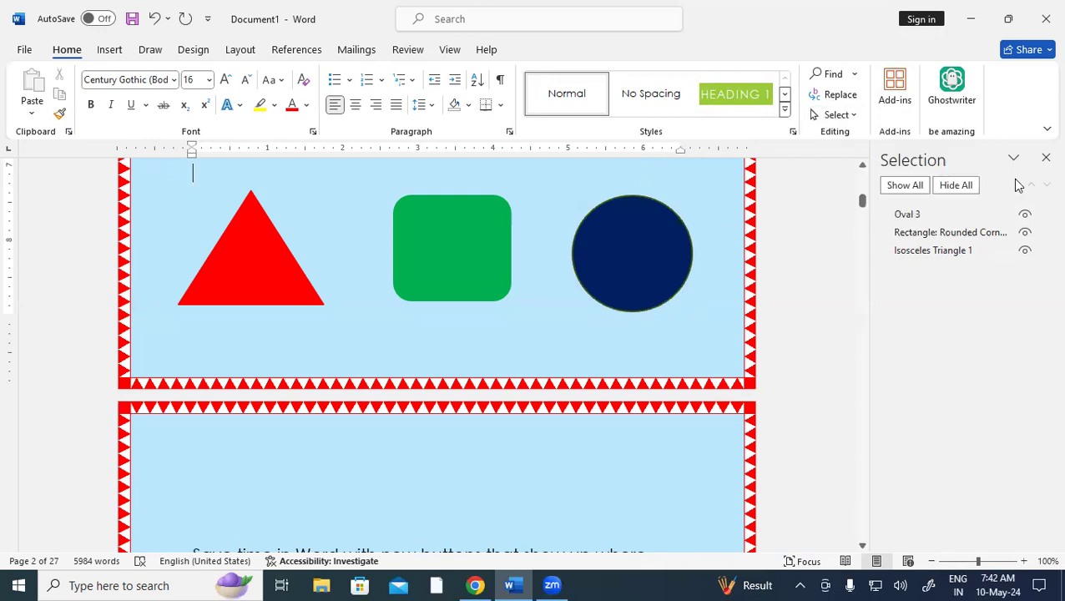
pyautogui.click(1045, 158)
# Create a new blank document with Ctrl+N and show the Add-ins list
pyautogui.hotkey('ctrl', 'n')
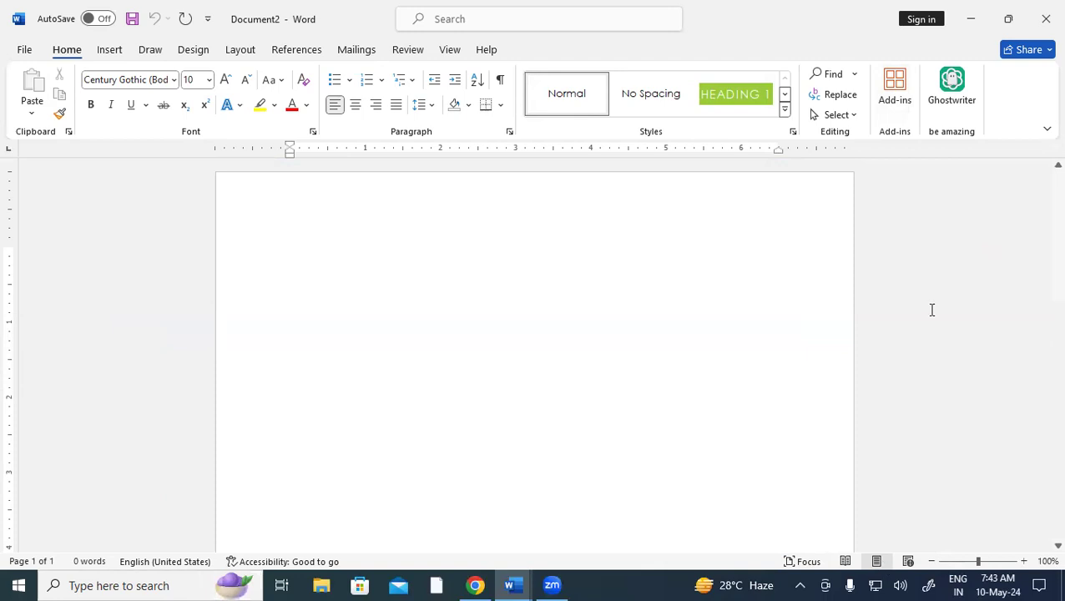
pyautogui.click(892, 95)
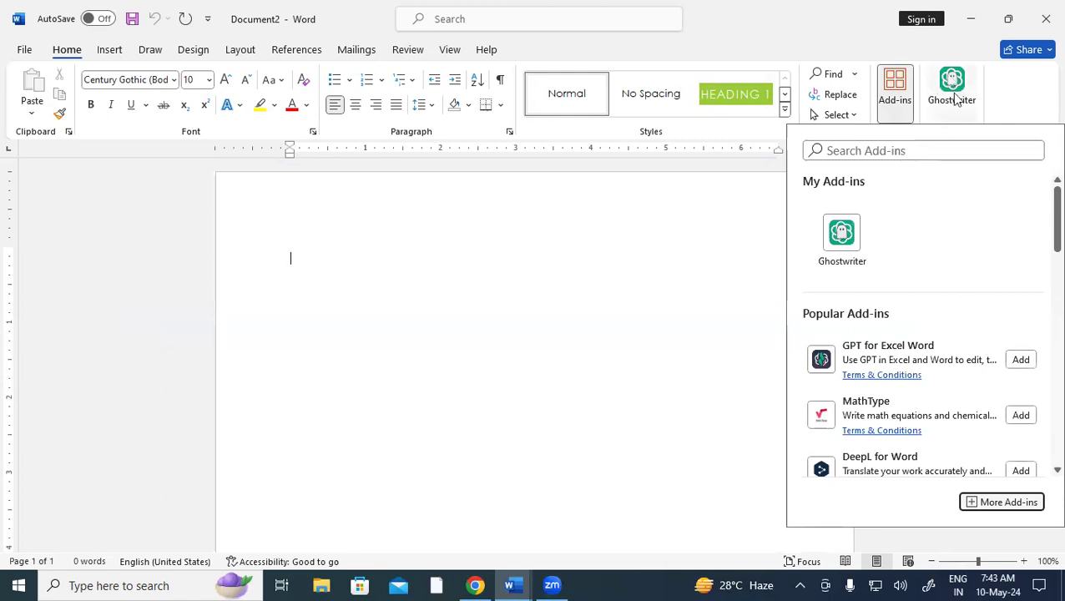
# Search the add-ins for 'GHOSTWRITER' and launch Ghostwriter from My Add-ins
pyautogui.click(841, 149)
pyautogui.write('GHOSTWRITER')
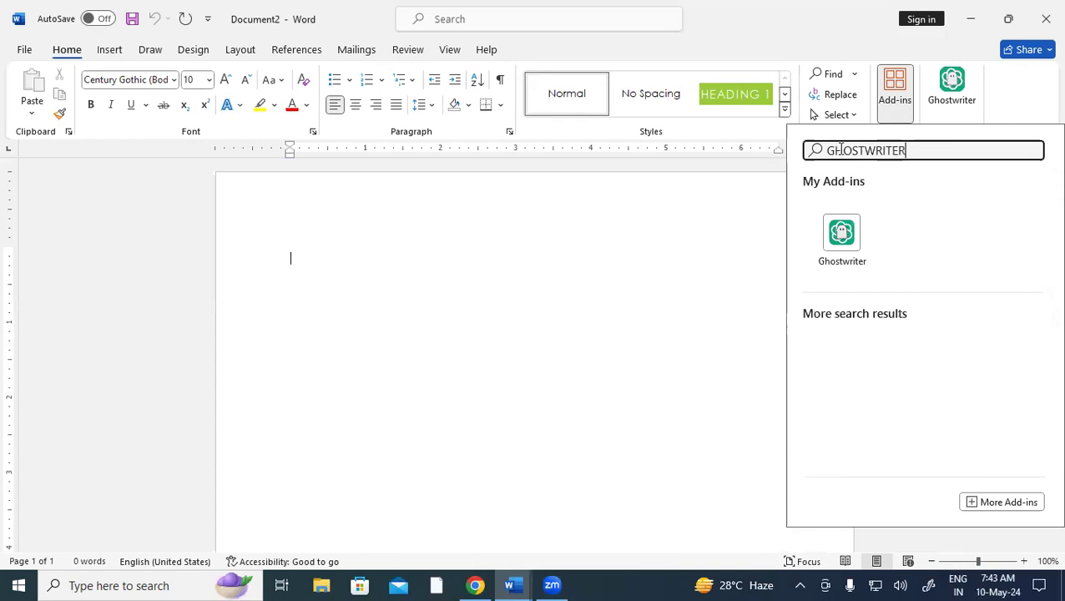
pyautogui.click(845, 254)
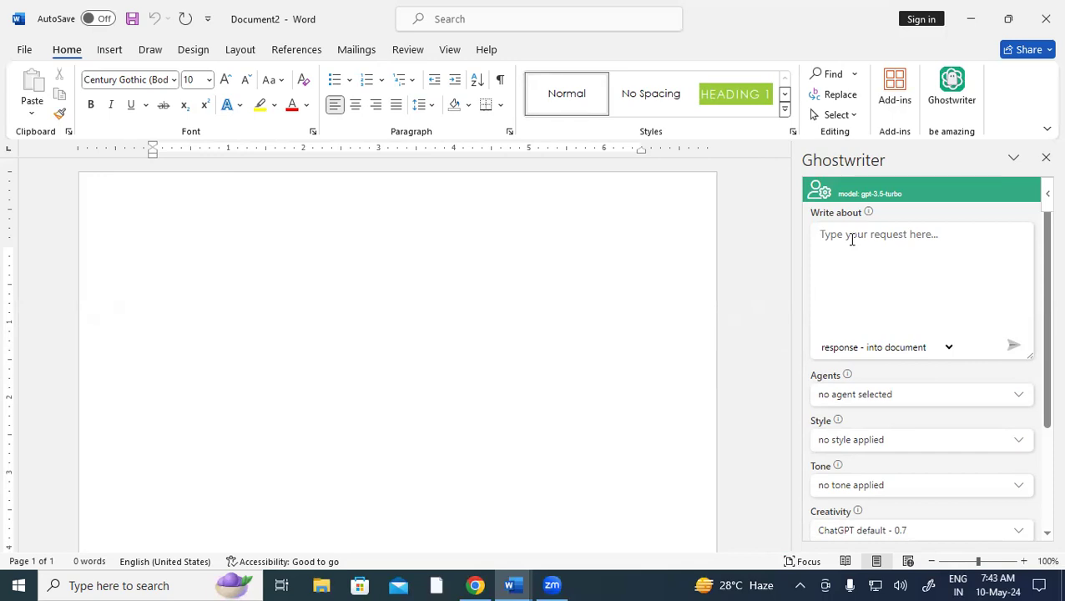
# Ask Ghostwriter to 'CREATE A PROFESSIONAL RESUME' and send the request
pyautogui.write('CREATE ')
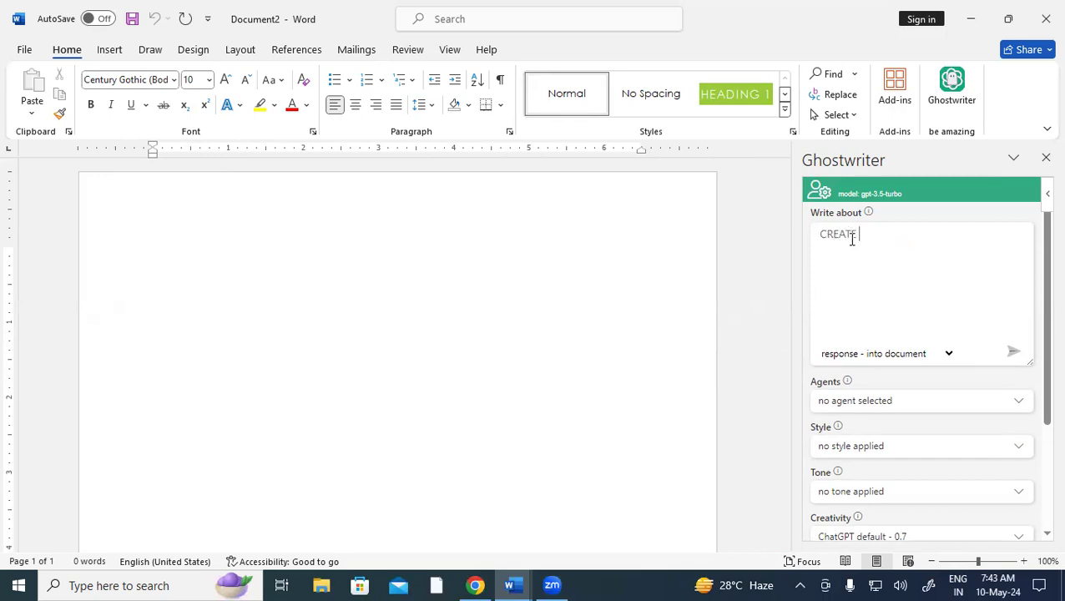
pyautogui.write('A PROFESSIONAL RESUME')
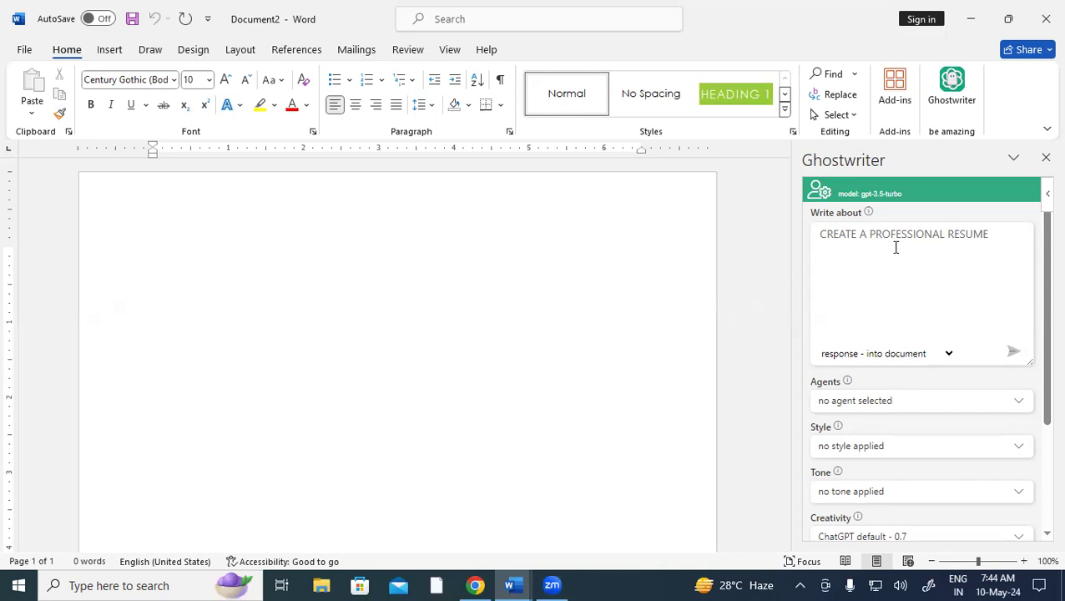
pyautogui.click(1014, 357)
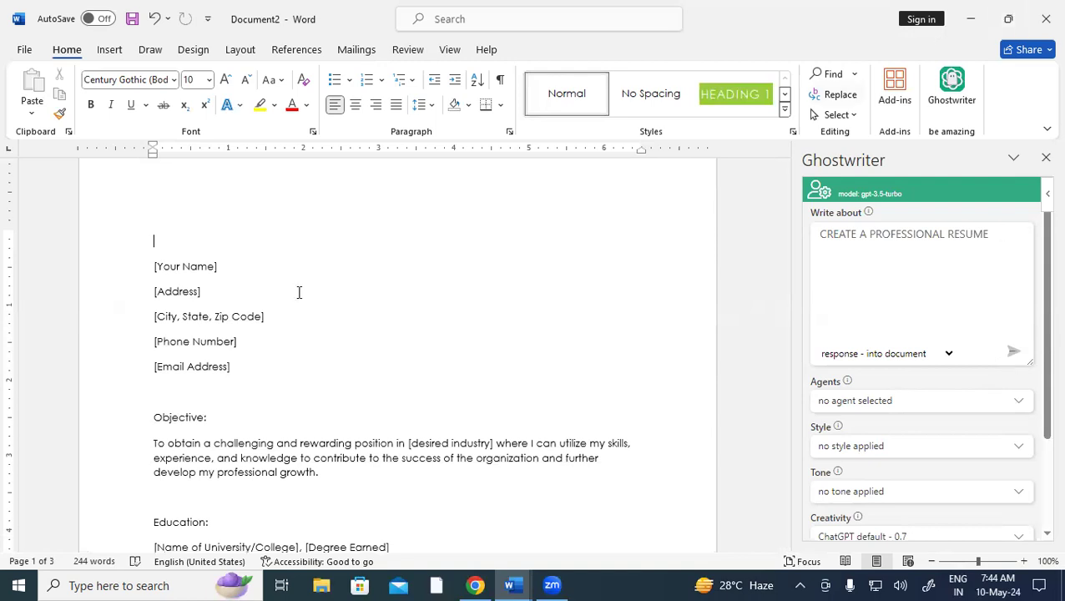
pyautogui.scroll(-4, 342, 376)
pyautogui.scroll(-5, 342, 376)
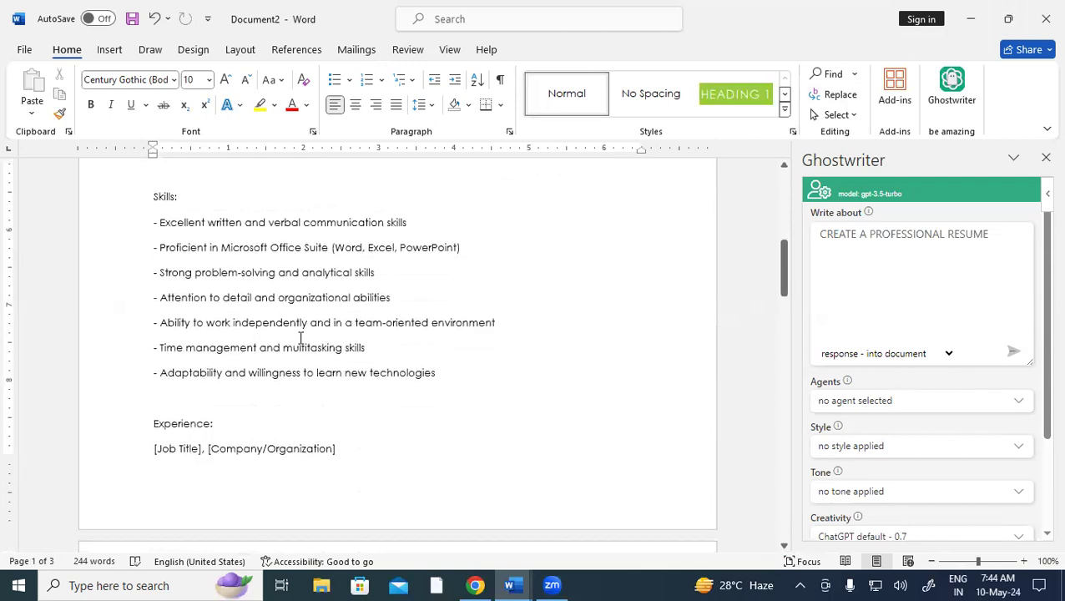
pyautogui.scroll(8, 300, 338)
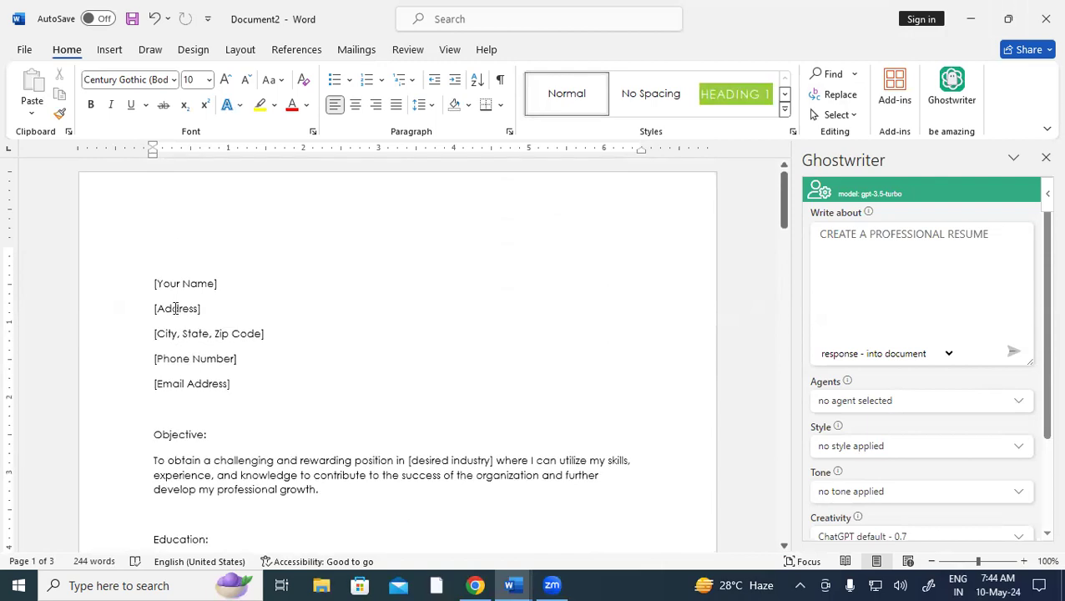
pyautogui.scroll(-1, 199, 342)
# Review the generated resume's contact, education and skills placeholders
pyautogui.click(194, 326)
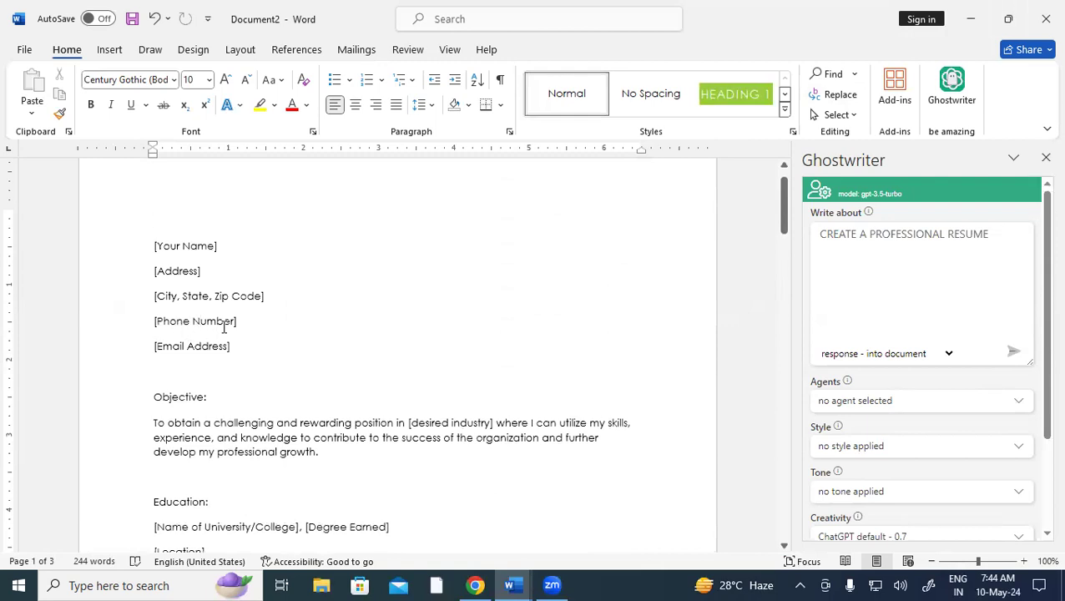
pyautogui.click(185, 346)
pyautogui.scroll(-7, 190, 346)
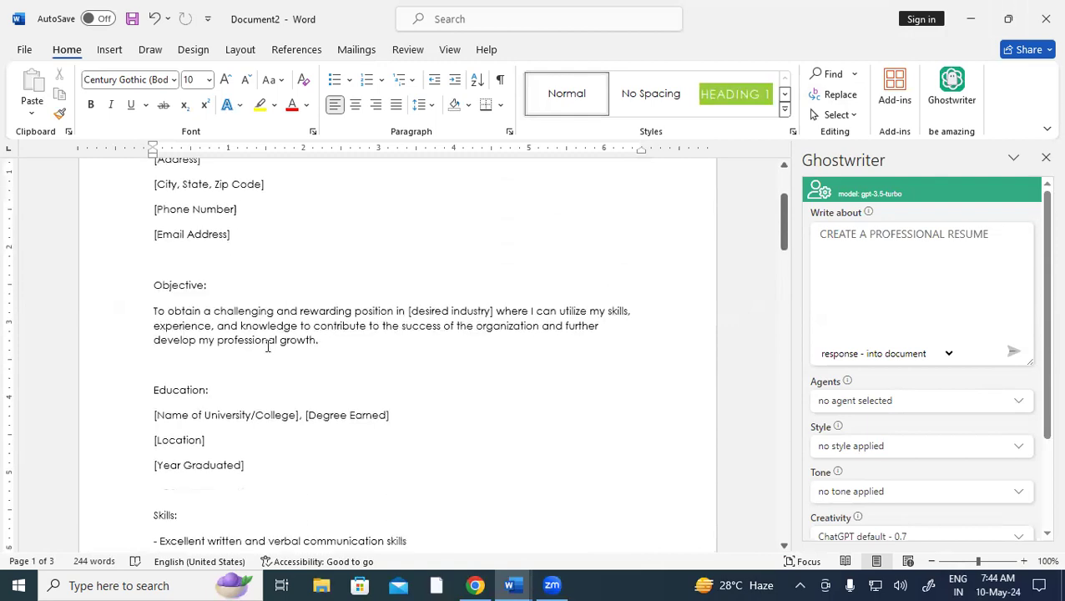
pyautogui.moveTo(175, 272); pyautogui.dragTo(314, 275)
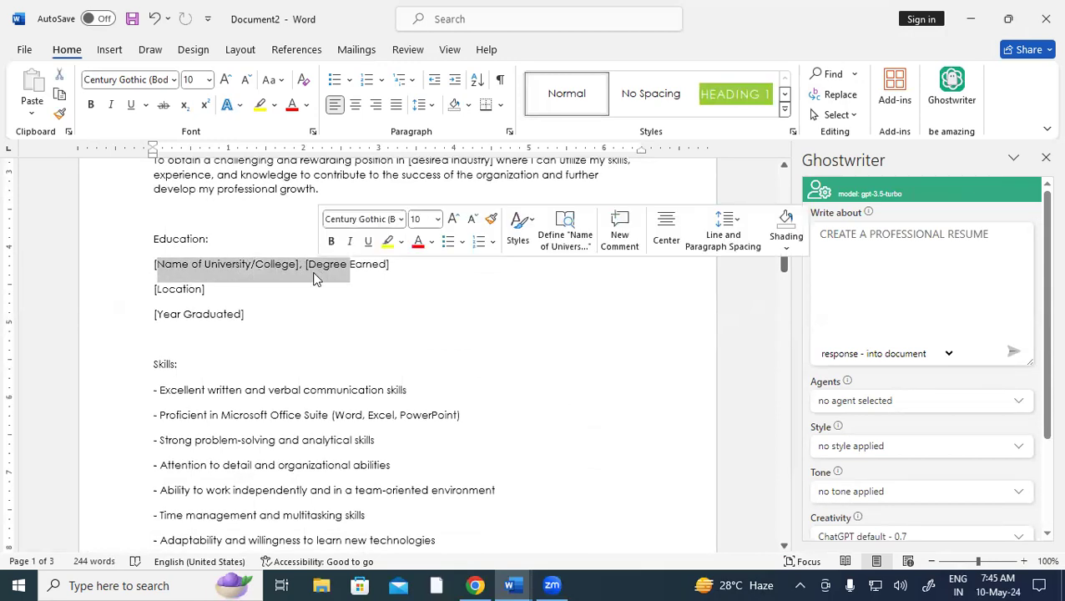
pyautogui.scroll(-4, 184, 335)
pyautogui.moveTo(180, 240); pyautogui.dragTo(386, 399)
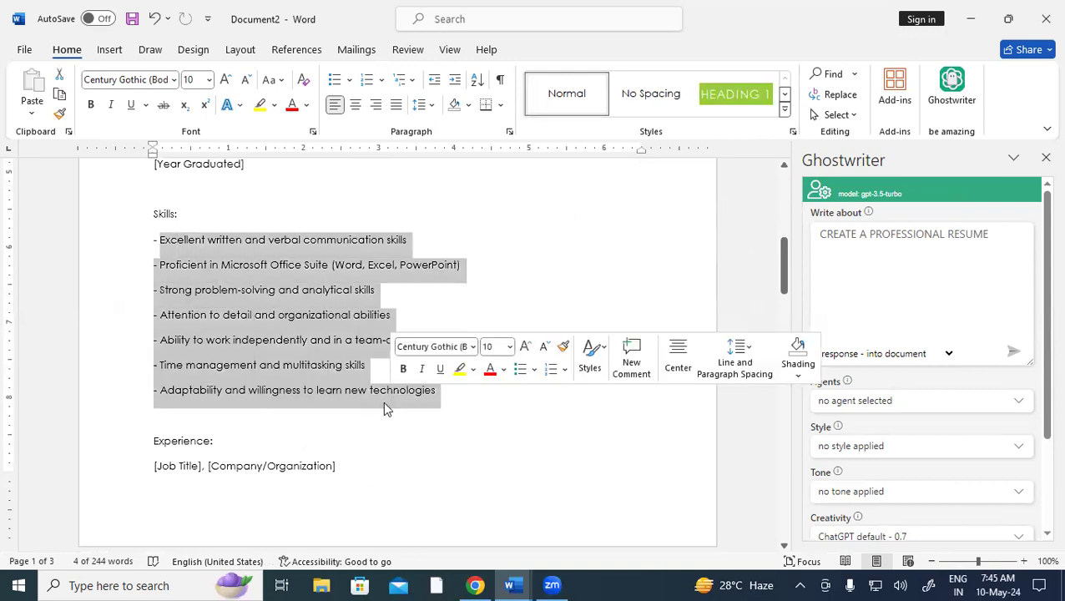
pyautogui.scroll(-5, 269, 371)
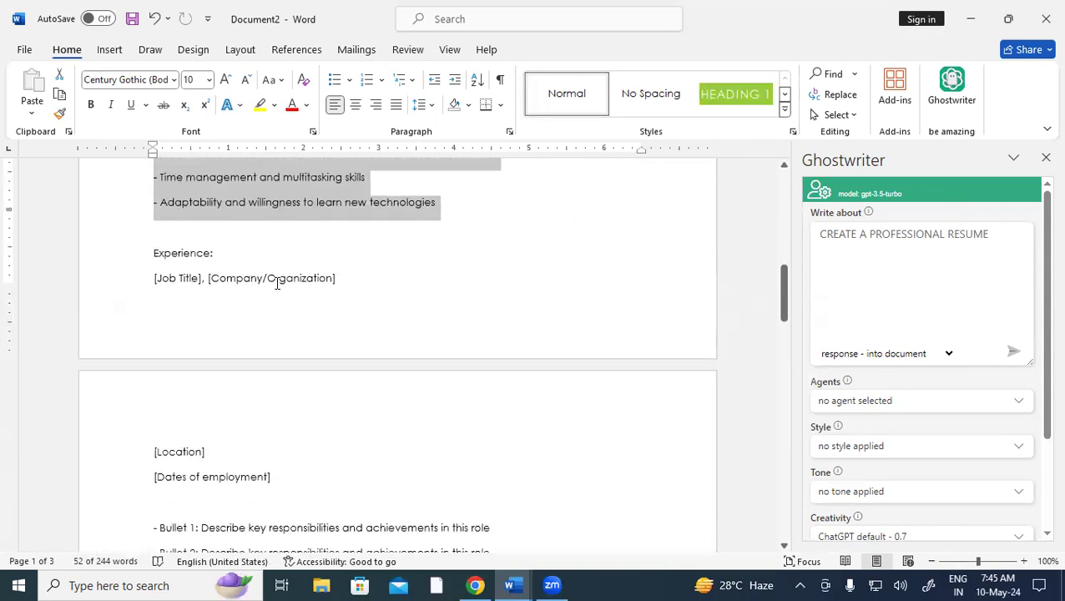
pyautogui.scroll(-6, 277, 282)
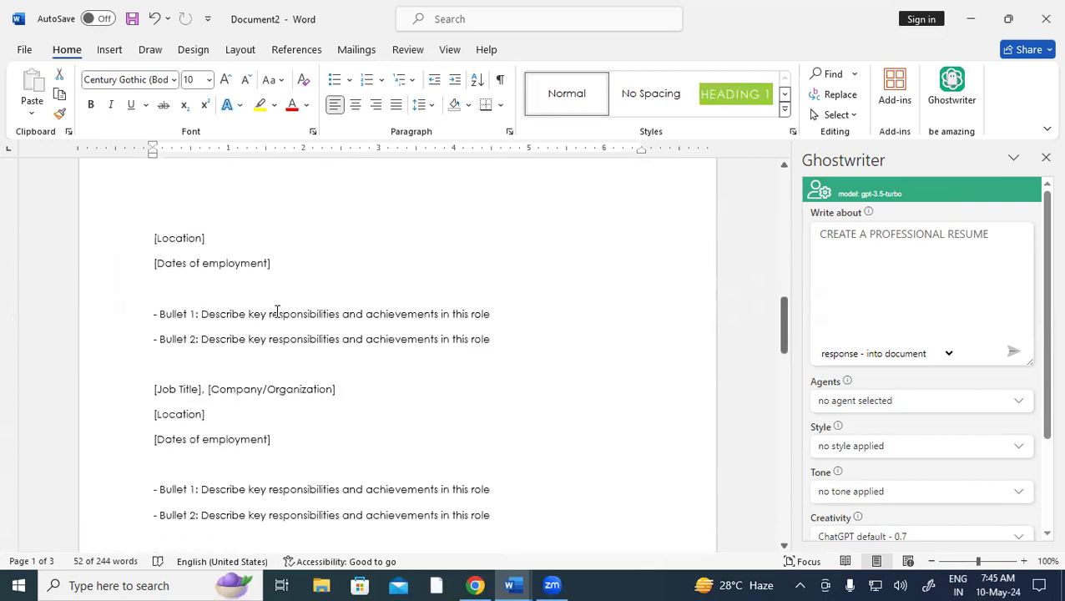
# Close the Ghostwriter panel and set the whole resume to 1.0 line spacing
pyautogui.click(1045, 158)
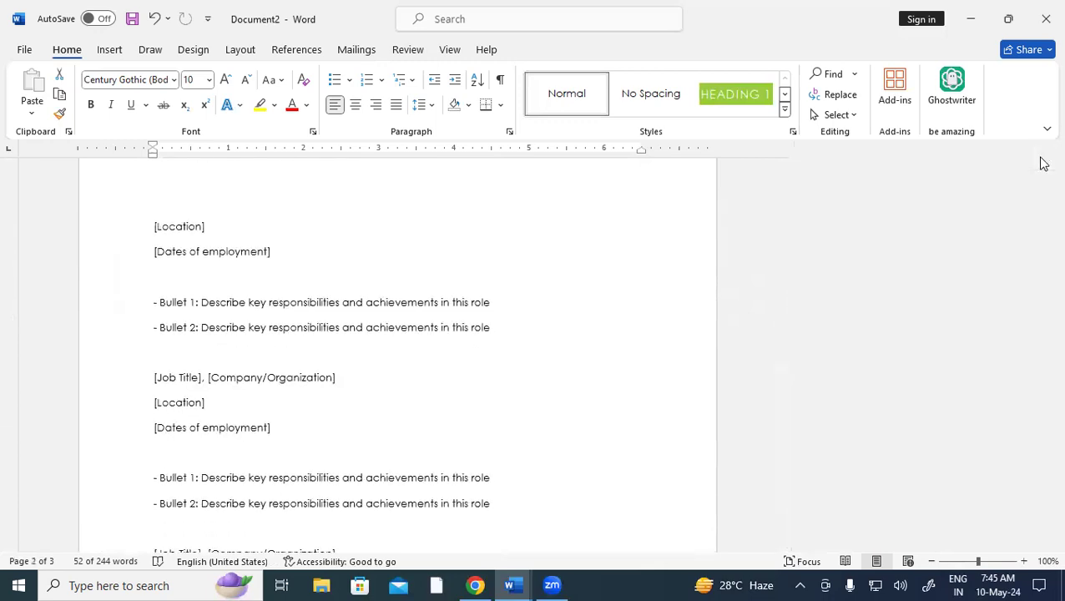
pyautogui.scroll(10, 664, 325)
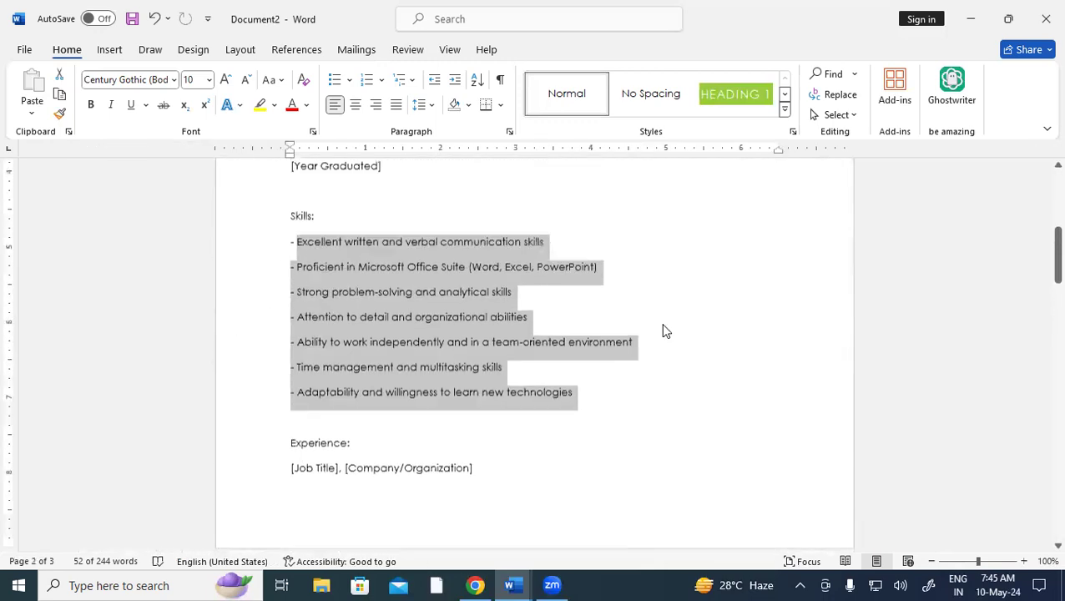
pyautogui.scroll(1, 664, 324)
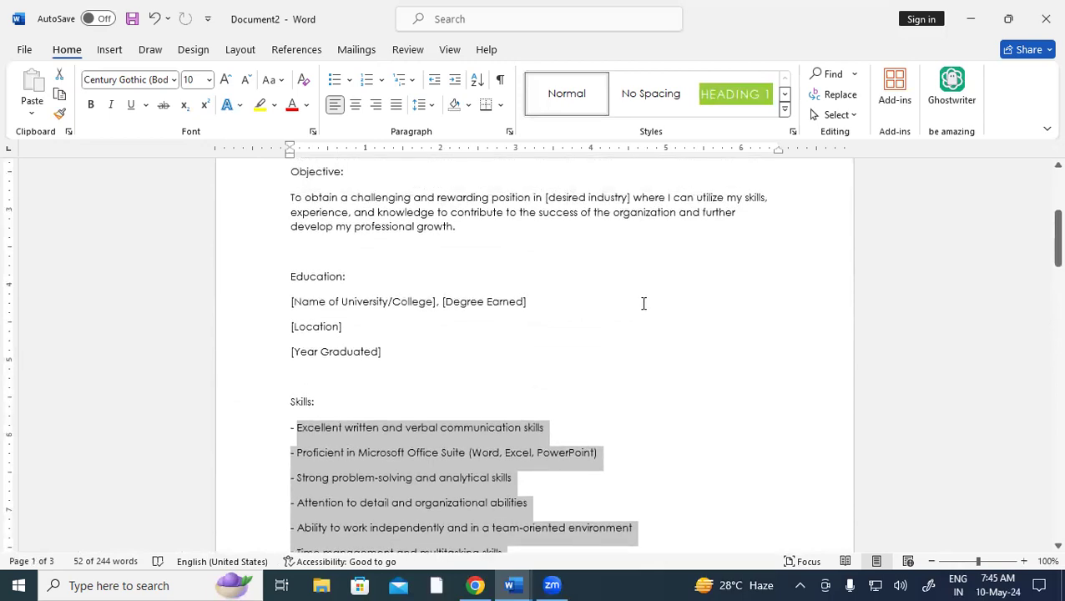
pyautogui.click(644, 303)
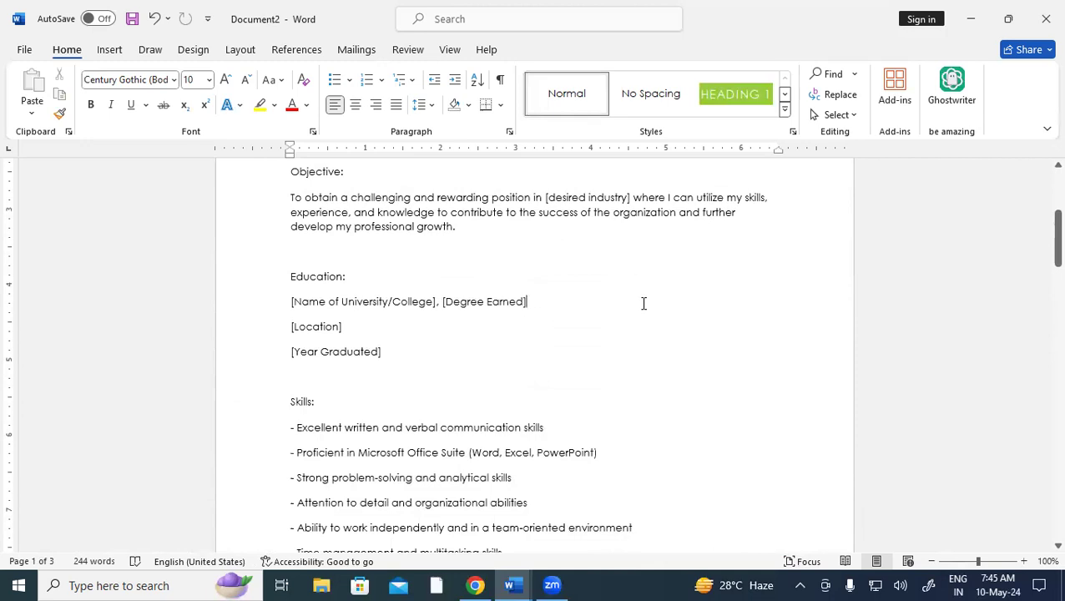
pyautogui.hotkey('ctrl', 'a')
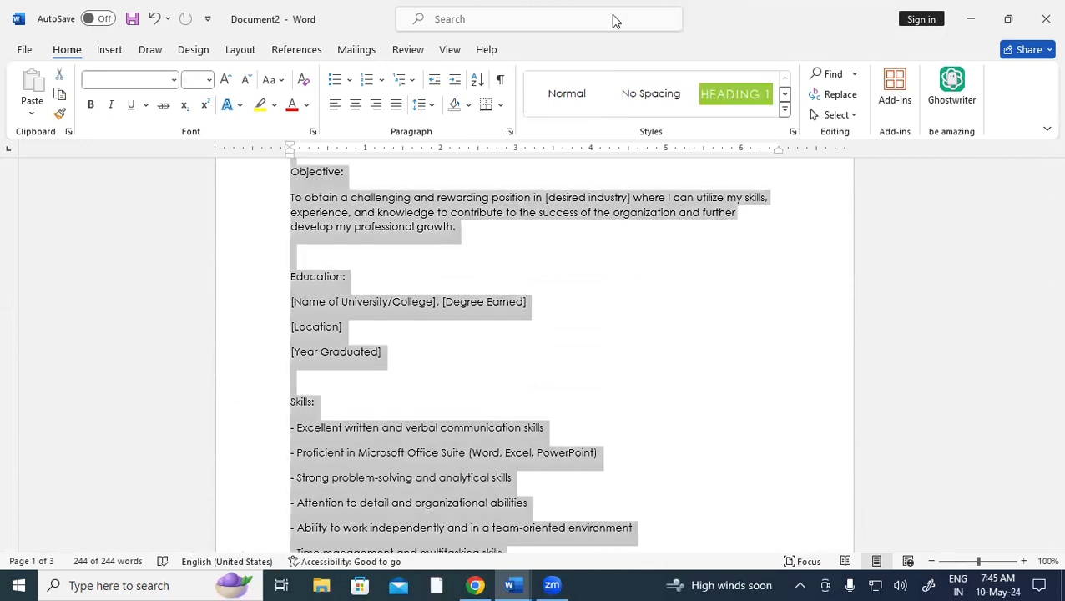
pyautogui.click(428, 104)
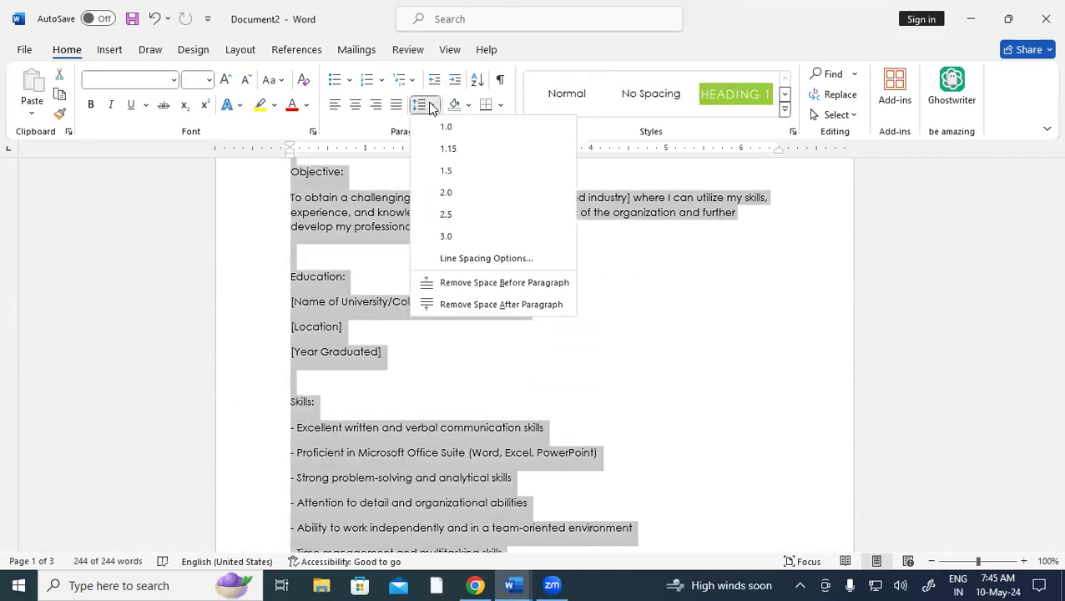
pyautogui.press('Down')
pyautogui.press('Return')
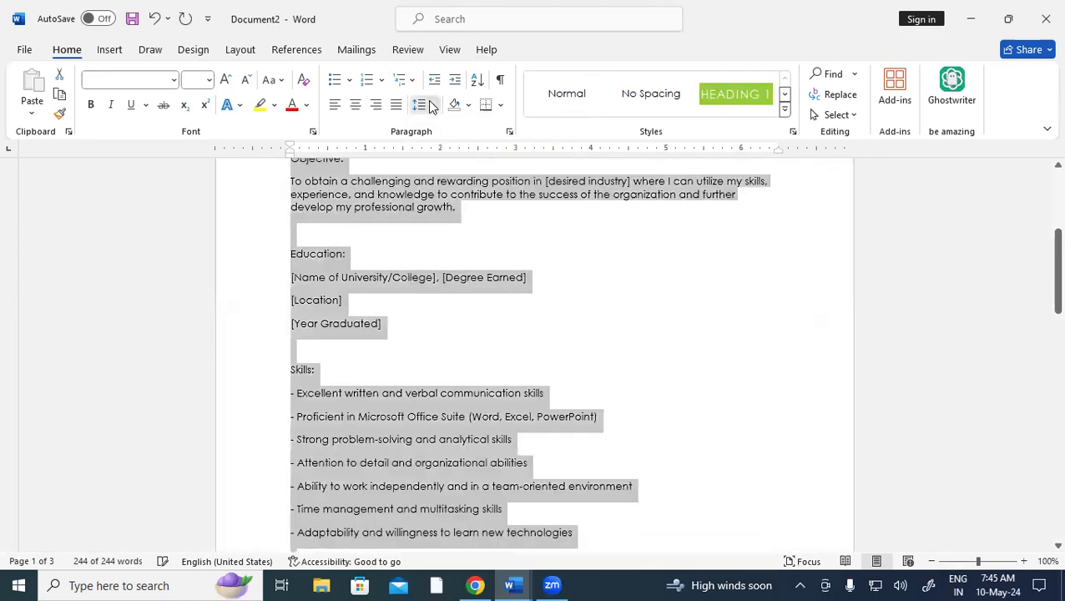
# Remove the space after and before paragraphs across the whole resume
pyautogui.click(428, 105)
pyautogui.click(453, 304)
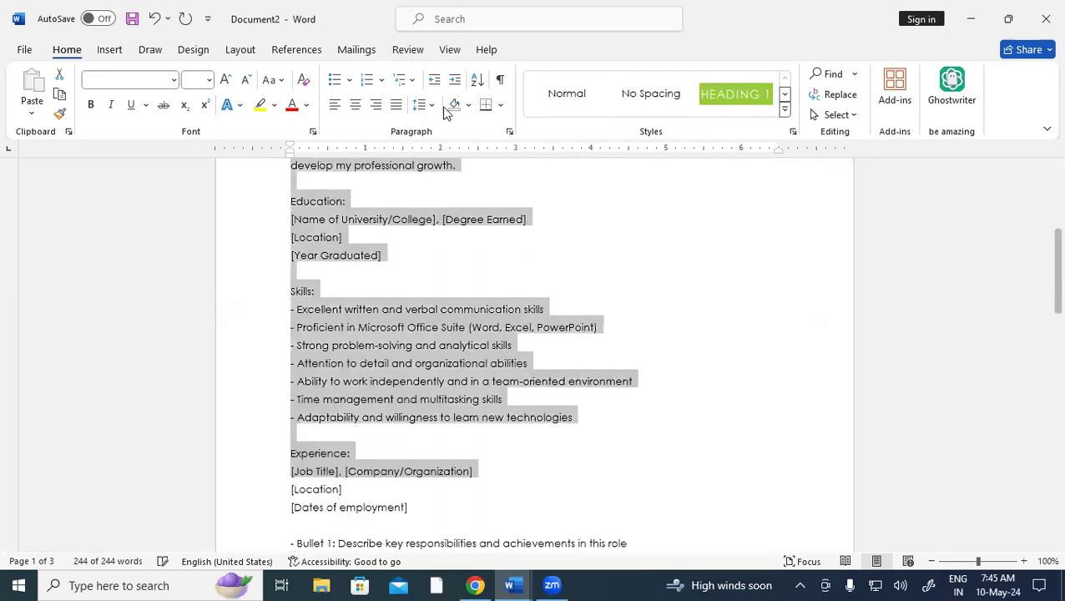
pyautogui.click(423, 105)
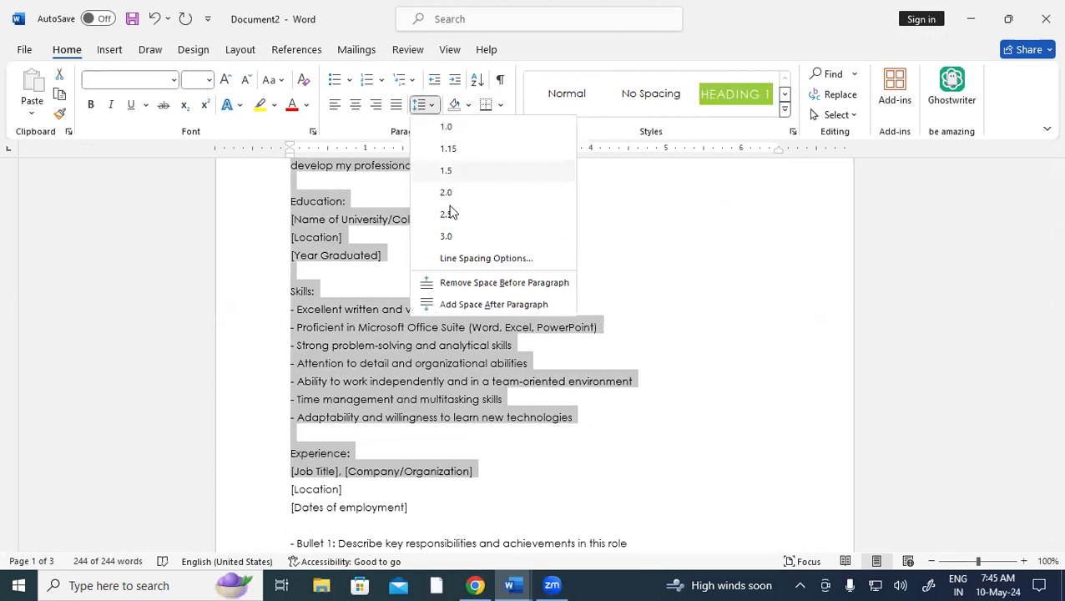
pyautogui.click(460, 282)
pyautogui.scroll(-5, 515, 334)
pyautogui.scroll(5, 515, 329)
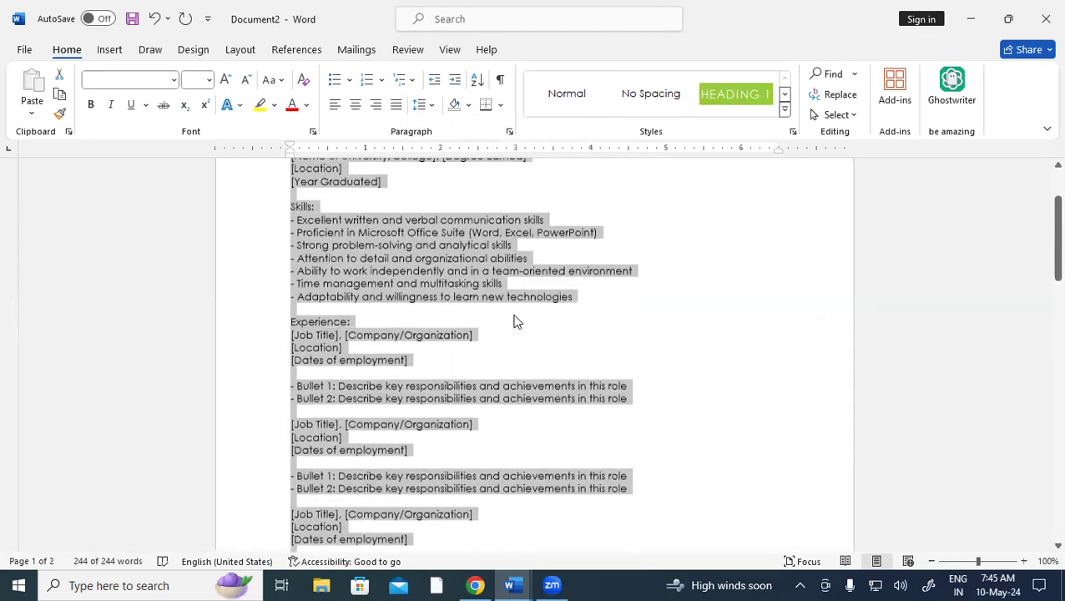
pyautogui.scroll(6, 514, 321)
pyautogui.click(514, 315)
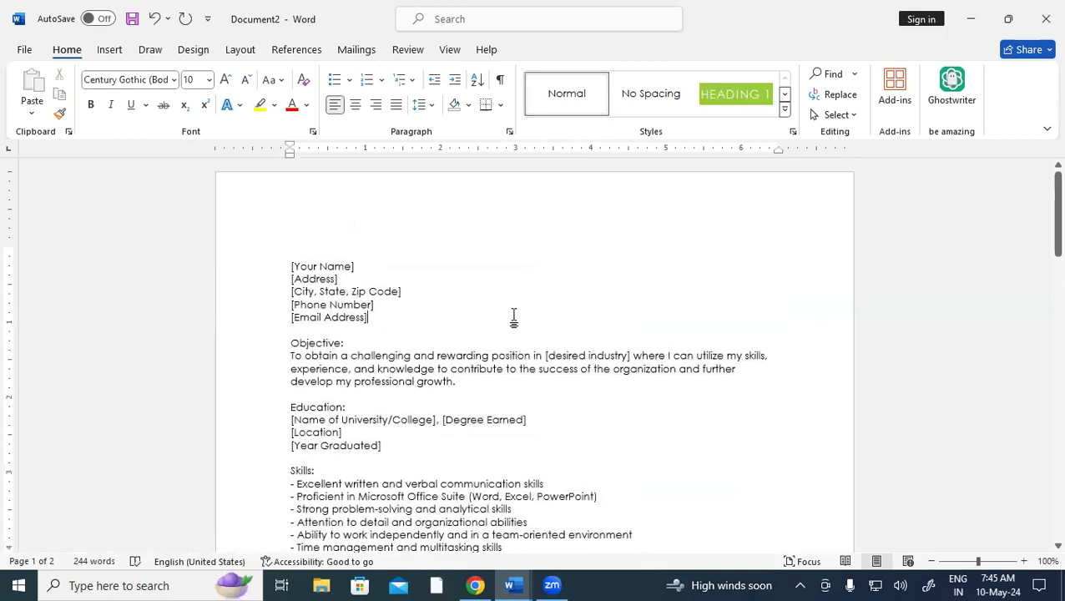
pyautogui.scroll(-5, 506, 311)
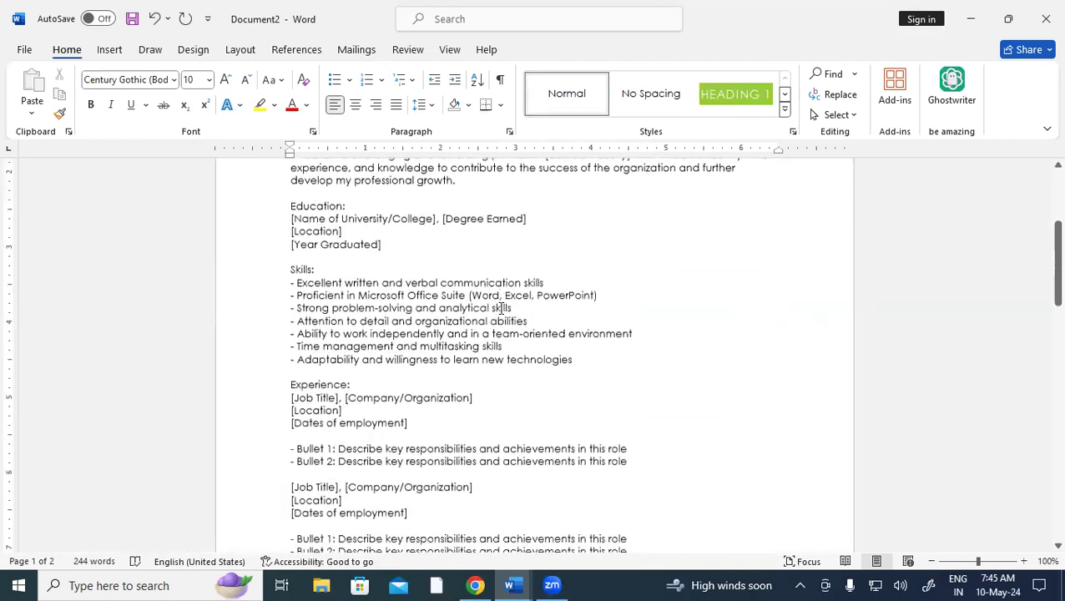
pyautogui.scroll(-7, 503, 308)
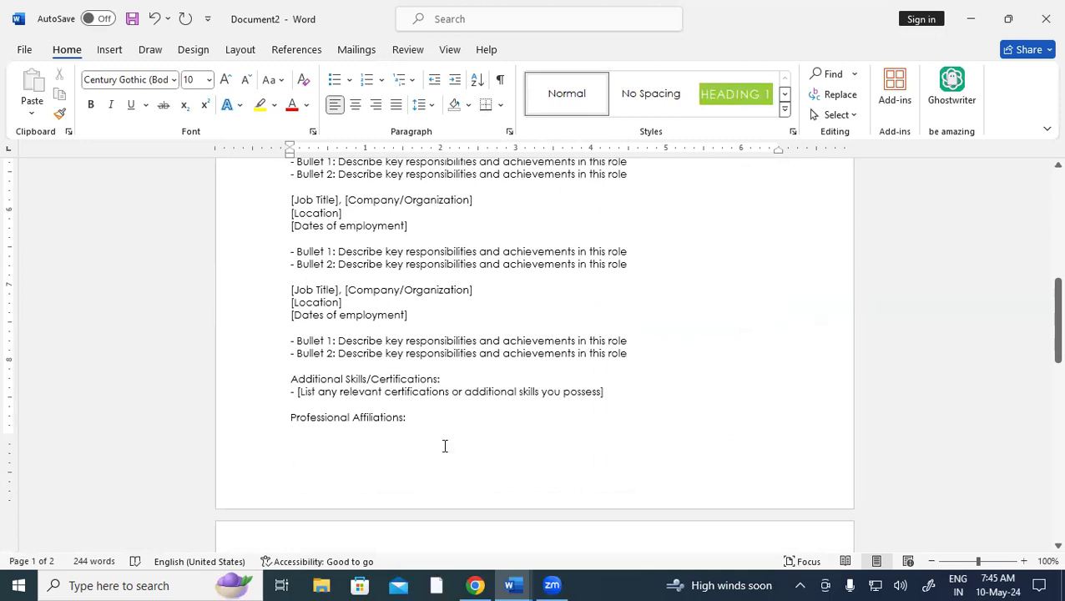
# In a new Chrome tab, search Google for 'SARKARI REUME' and open the sarkariresult.tools/bio result
pyautogui.click(473, 585)
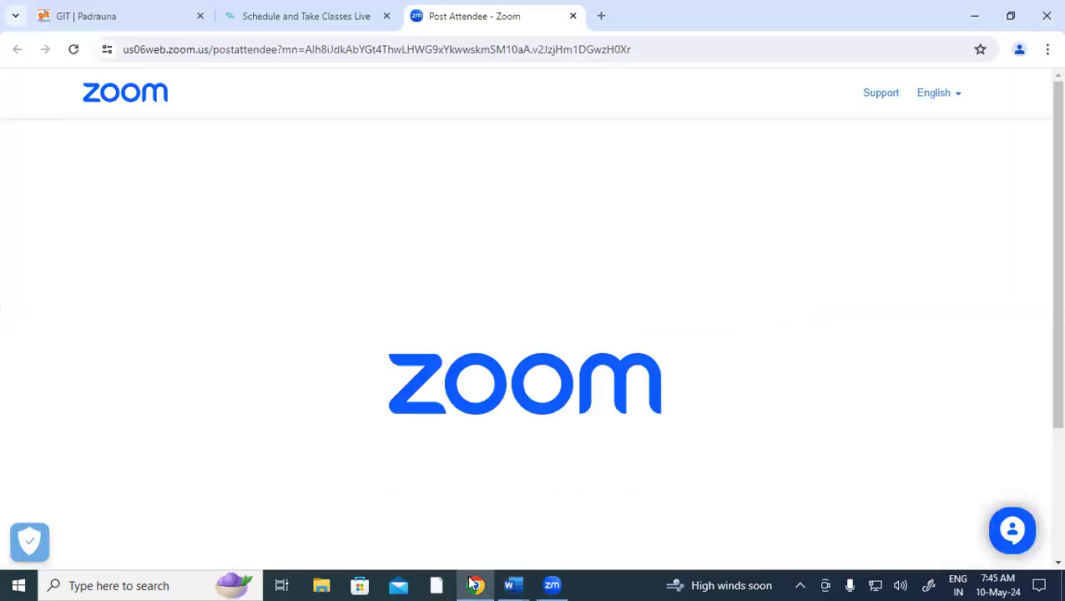
pyautogui.click(598, 20)
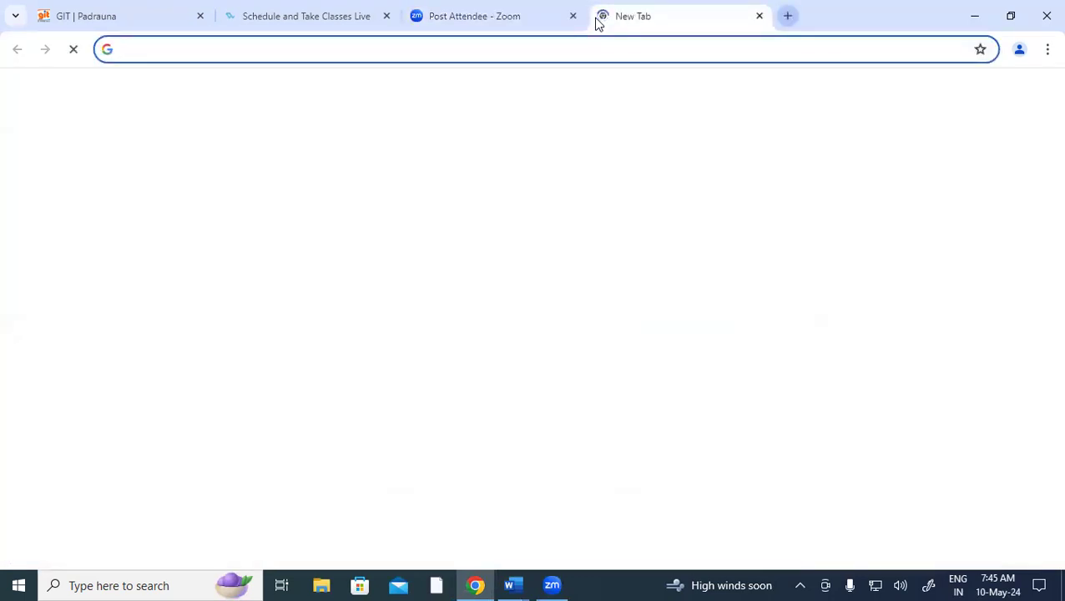
pyautogui.write('SAR')
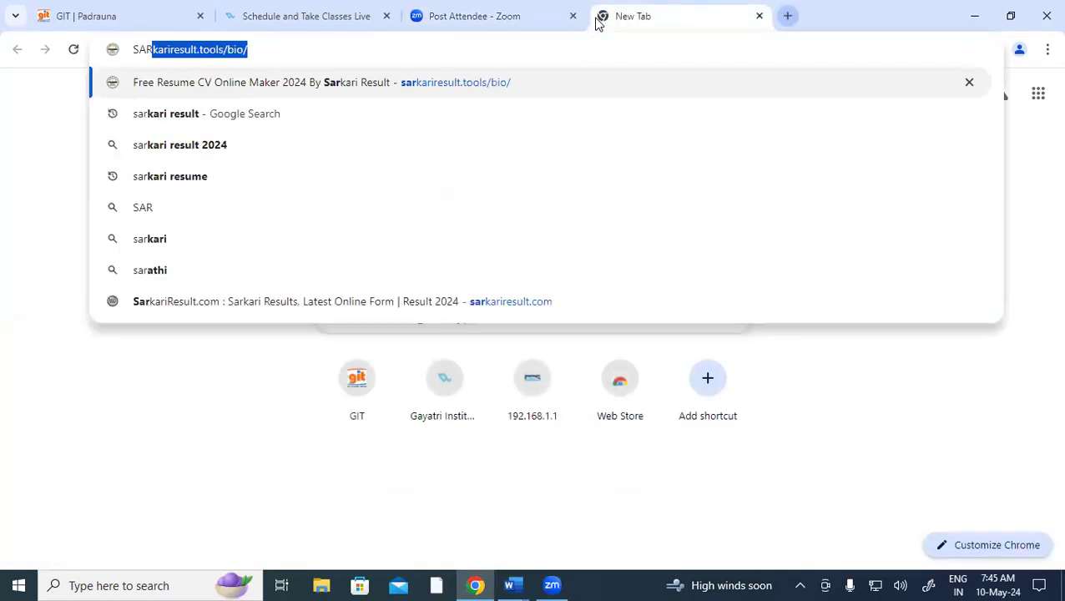
pyautogui.write('KARI REUME')
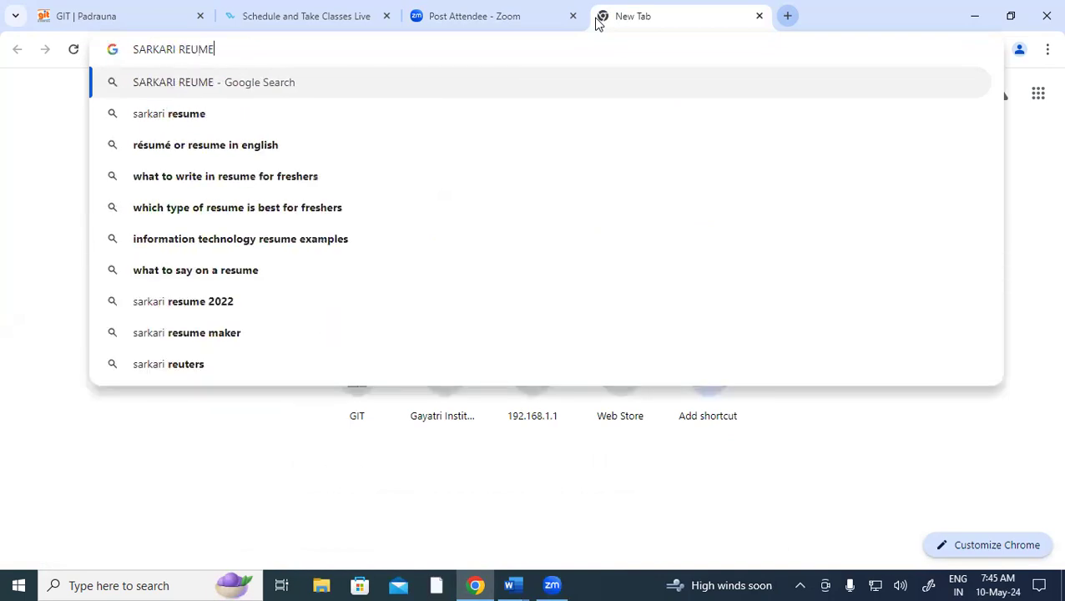
pyautogui.press('Return')
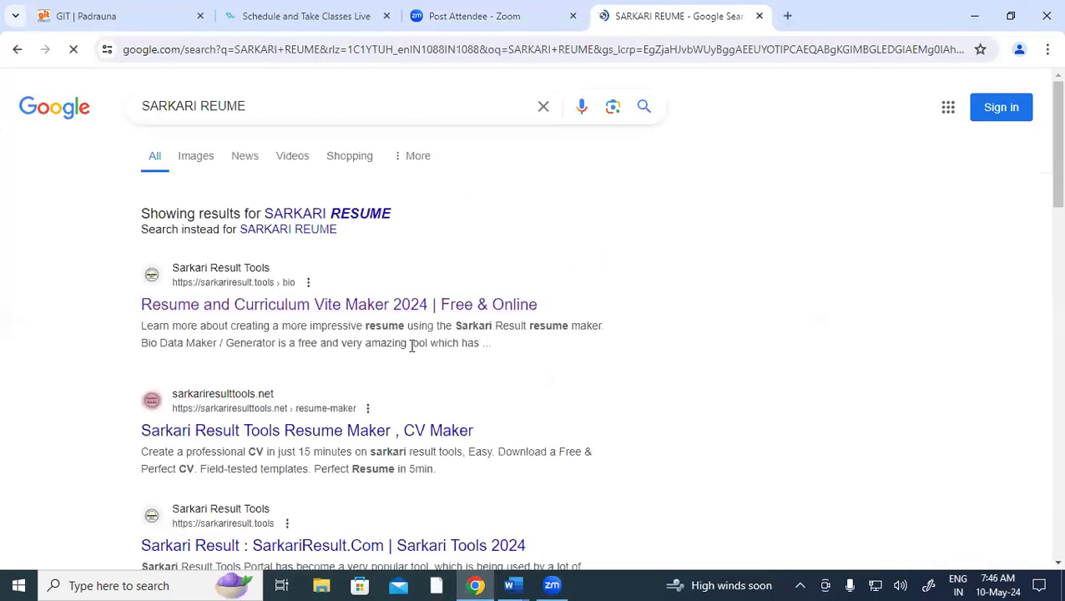
pyautogui.click(309, 305)
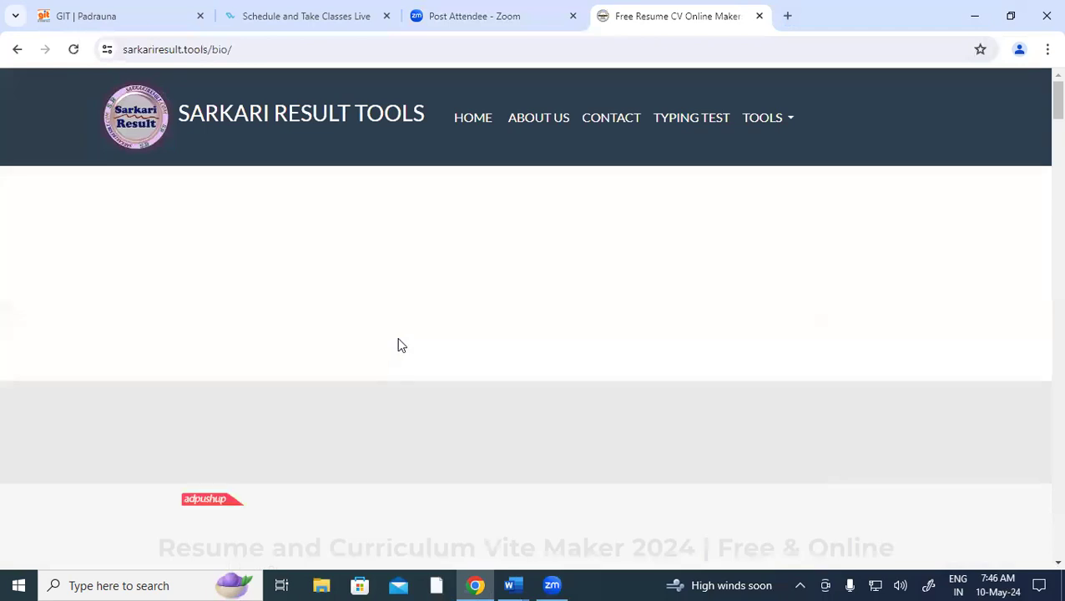
# Choose Curriculum Vitae in the form and scroll down to the 'Choose format' templates
pyautogui.scroll(-5, 435, 406)
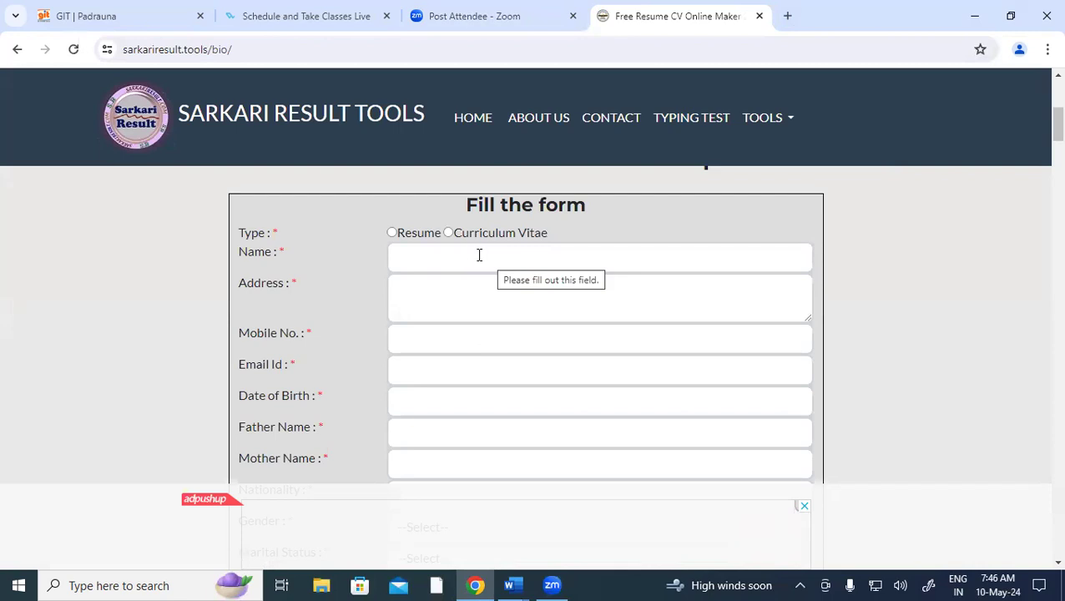
pyautogui.click(448, 234)
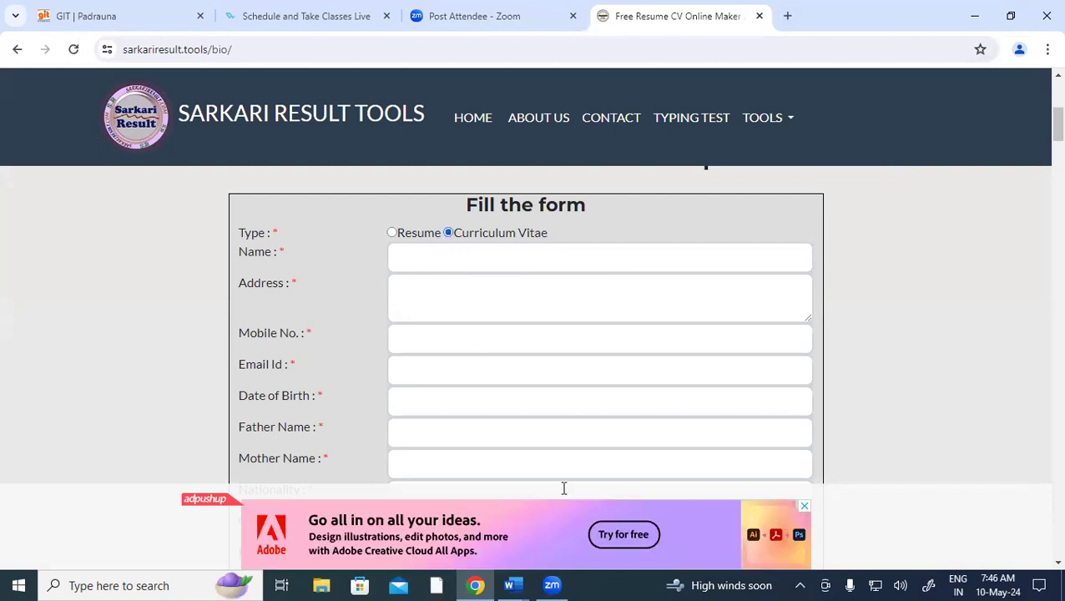
pyautogui.scroll(2, 497, 354)
pyautogui.scroll(-2, 492, 359)
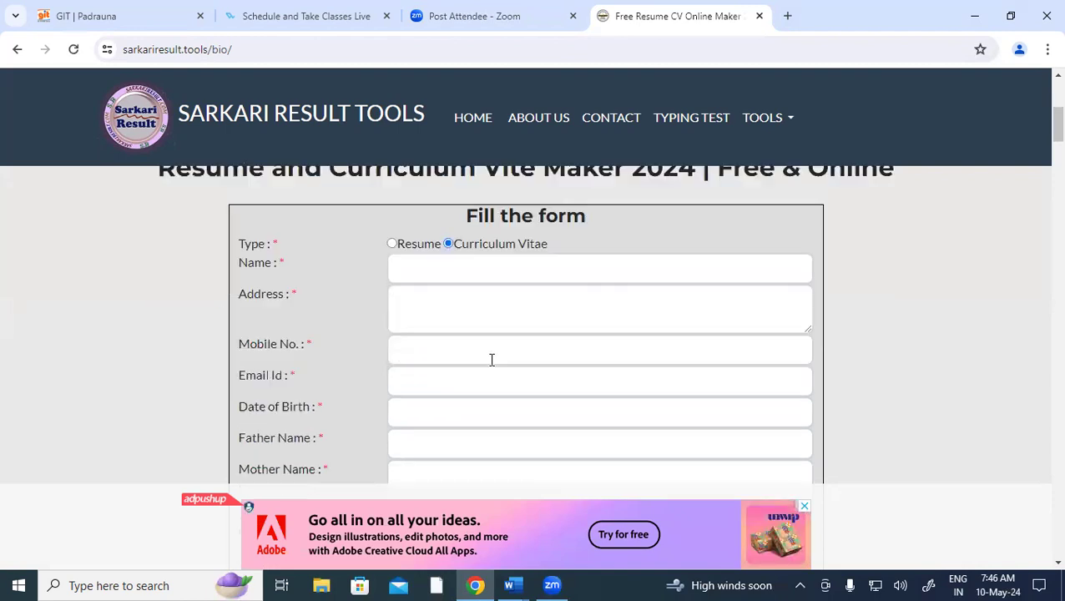
pyautogui.scroll(-4, 601, 334)
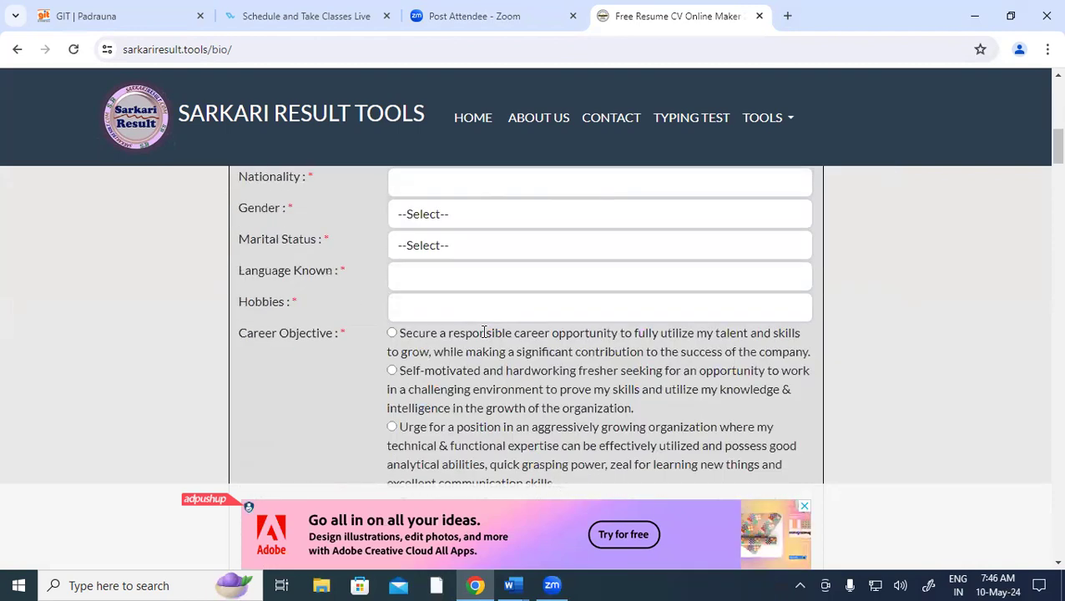
pyautogui.scroll(-2, 565, 351)
pyautogui.scroll(-5, 566, 351)
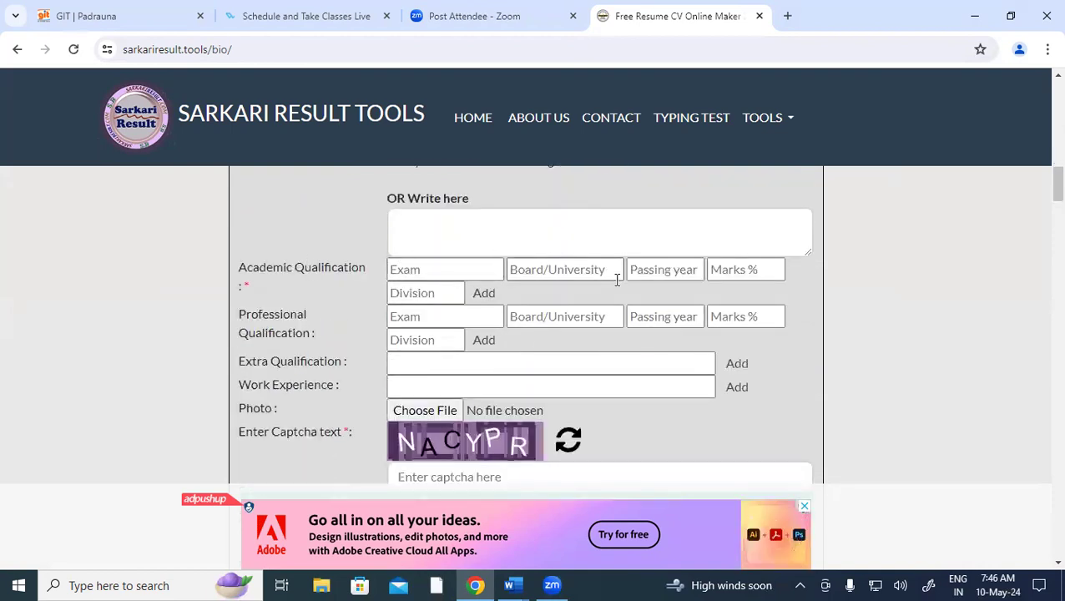
pyautogui.scroll(-2, 613, 273)
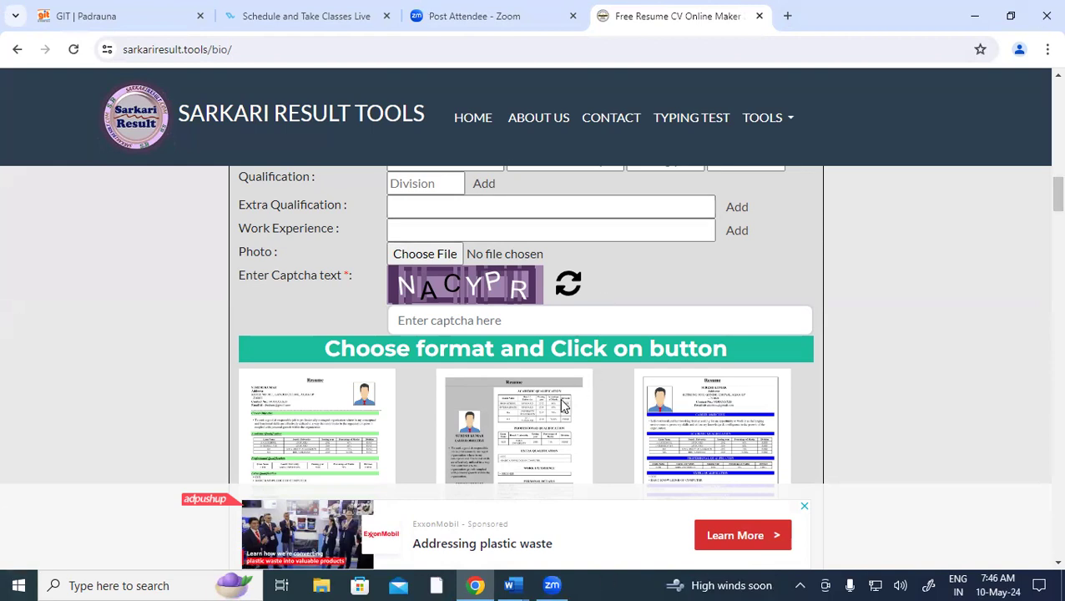
pyautogui.scroll(-4, 563, 405)
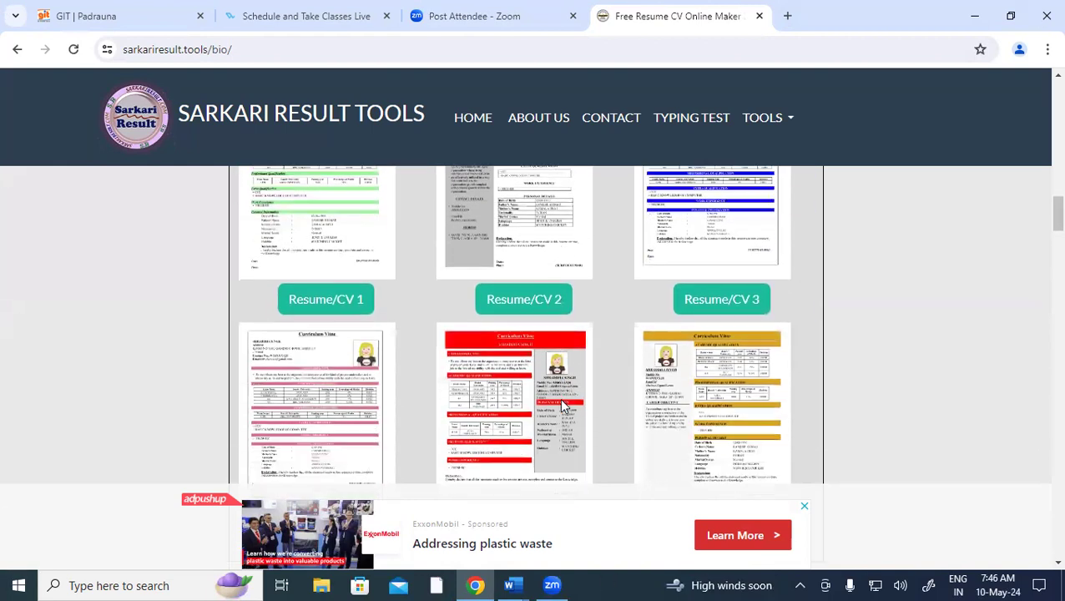
pyautogui.scroll(8, 563, 405)
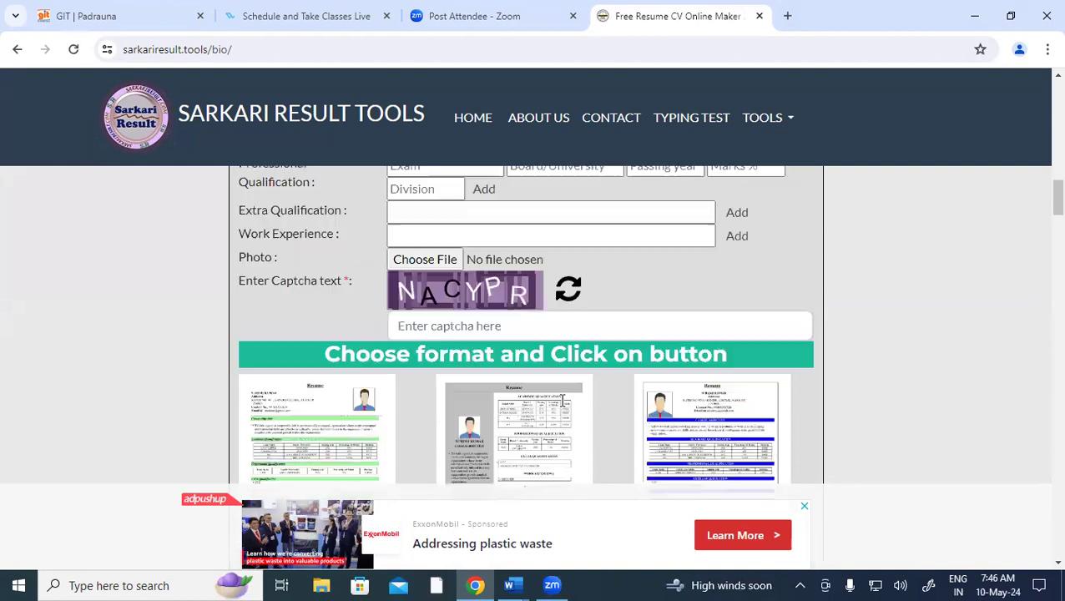
pyautogui.scroll(-5, 512, 320)
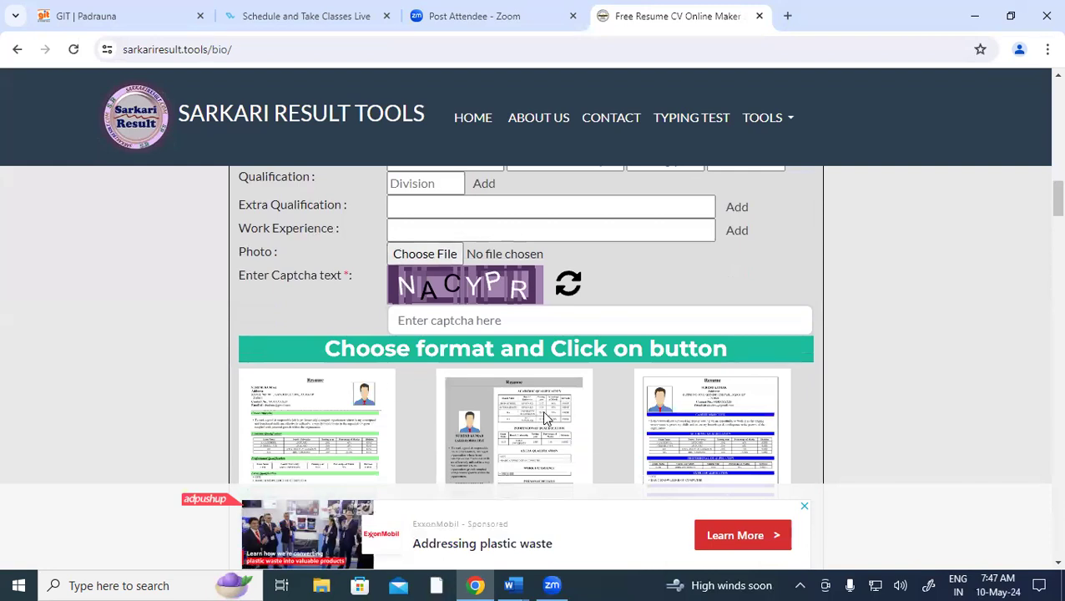
pyautogui.scroll(-2, 544, 410)
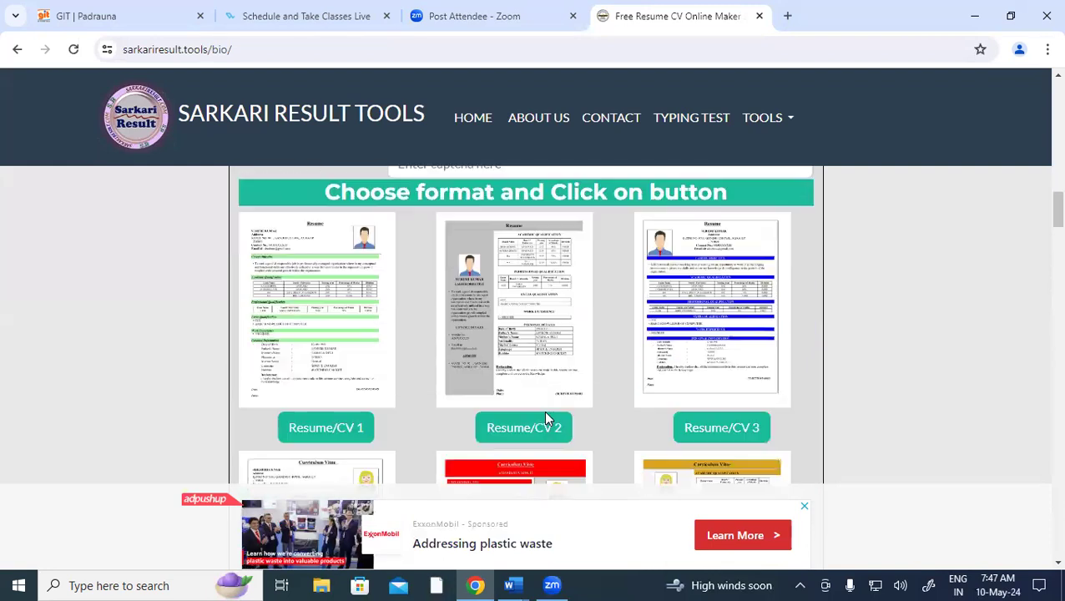
pyautogui.scroll(-1, 525, 399)
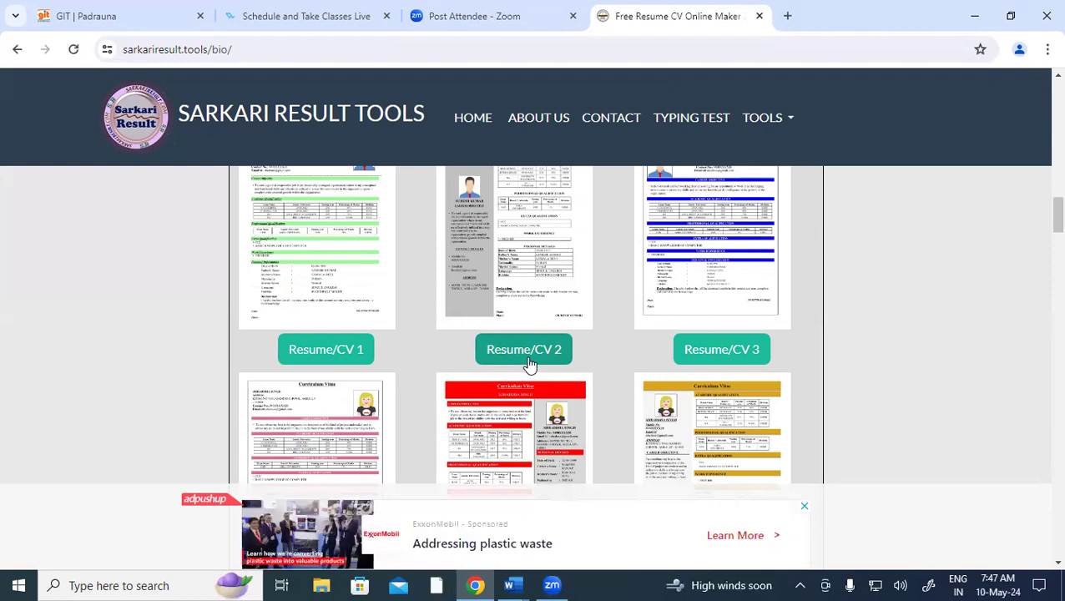
pyautogui.scroll(-3, 528, 359)
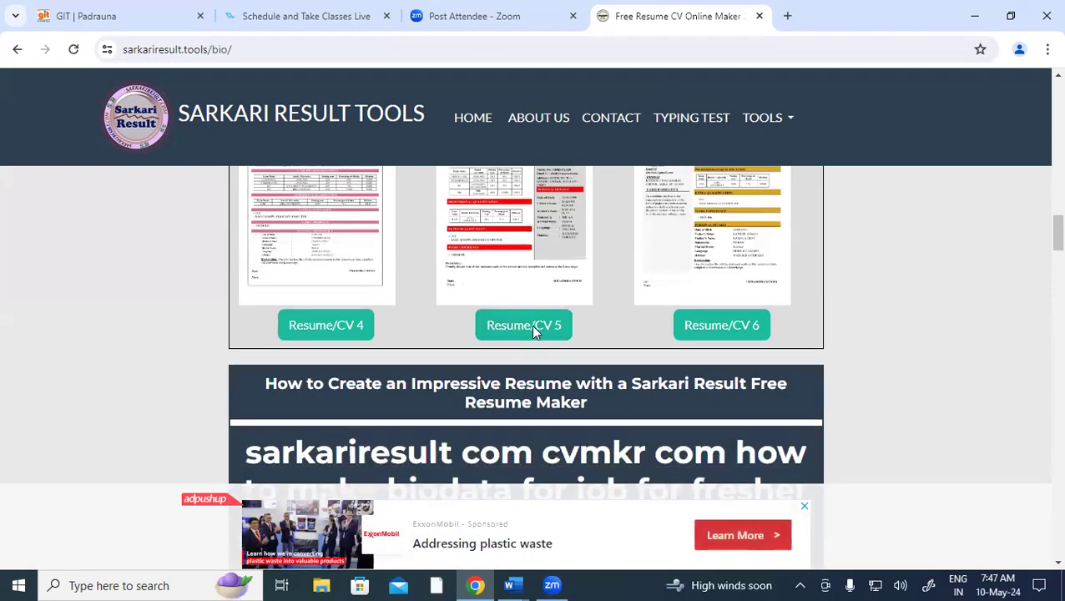
pyautogui.scroll(-2, 530, 325)
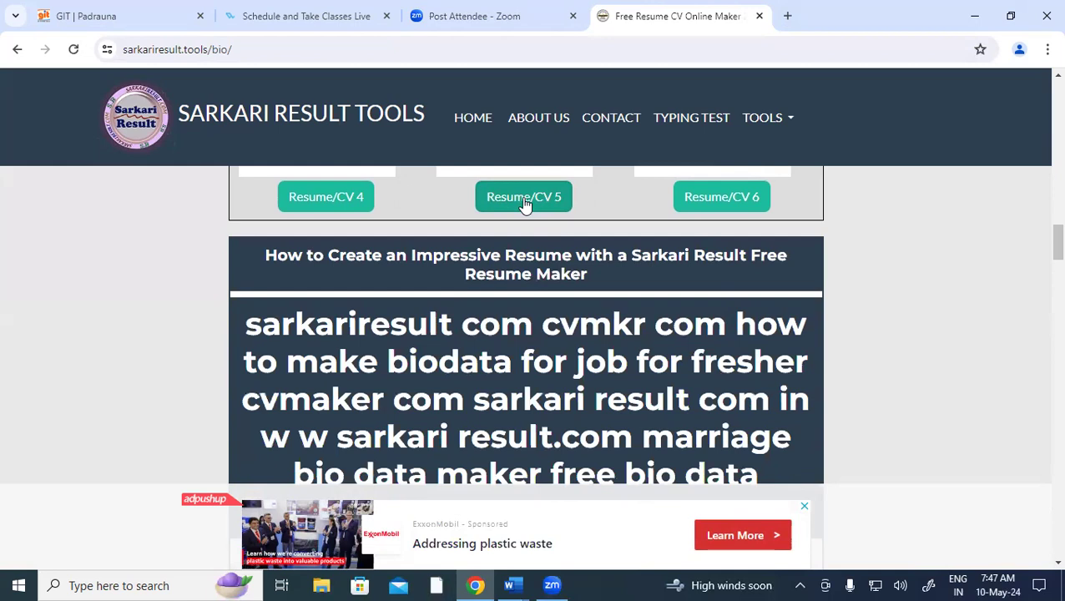
pyautogui.scroll(-4, 537, 362)
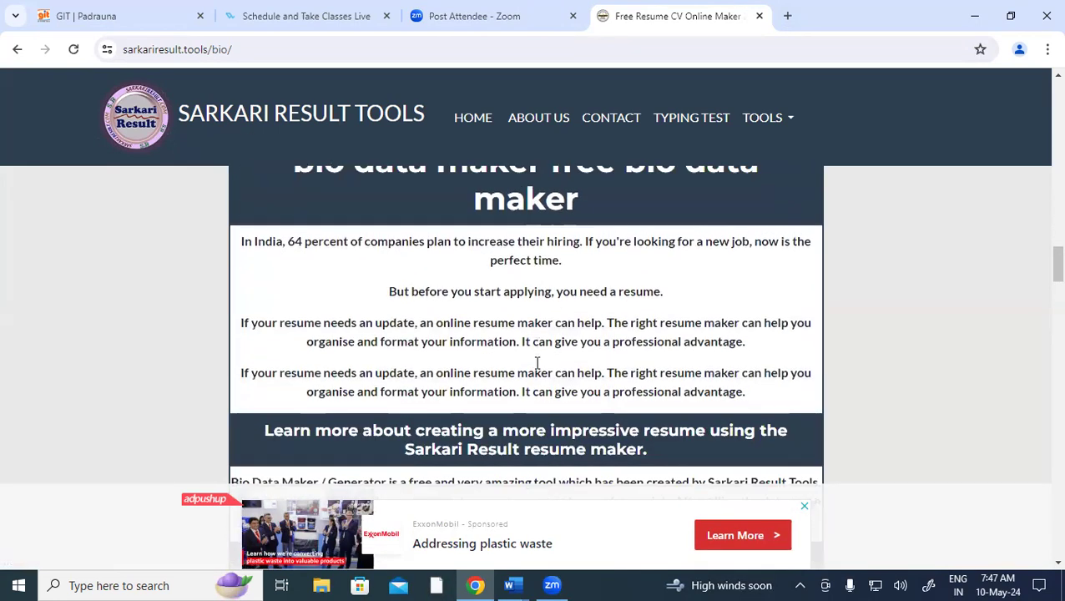
pyautogui.scroll(-3, 537, 363)
pyautogui.scroll(12, 535, 368)
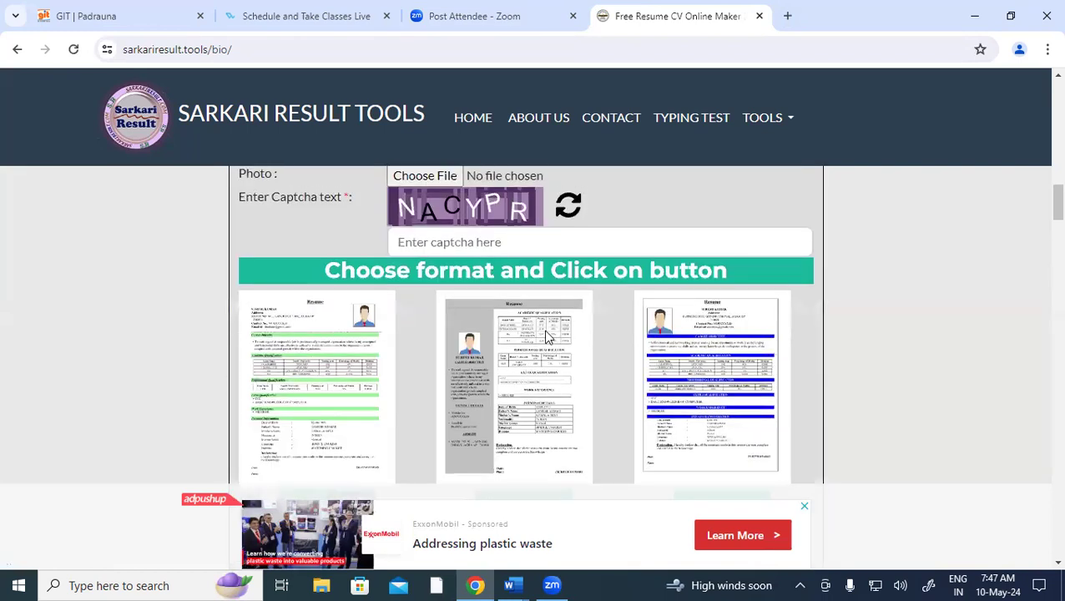
pyautogui.scroll(4, 546, 332)
pyautogui.scroll(10, 506, 316)
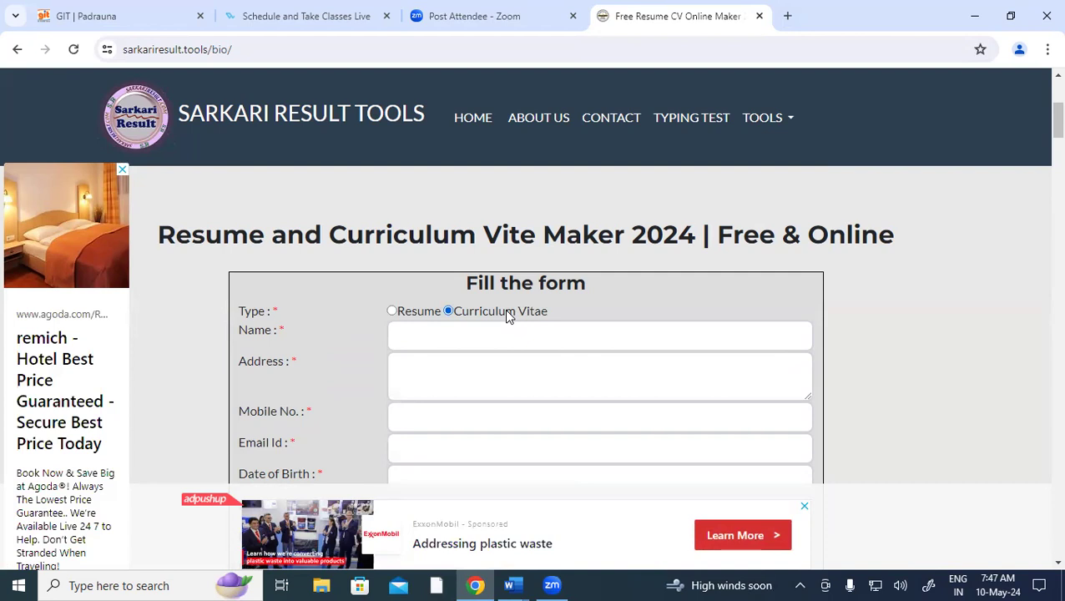
pyautogui.click(518, 584)
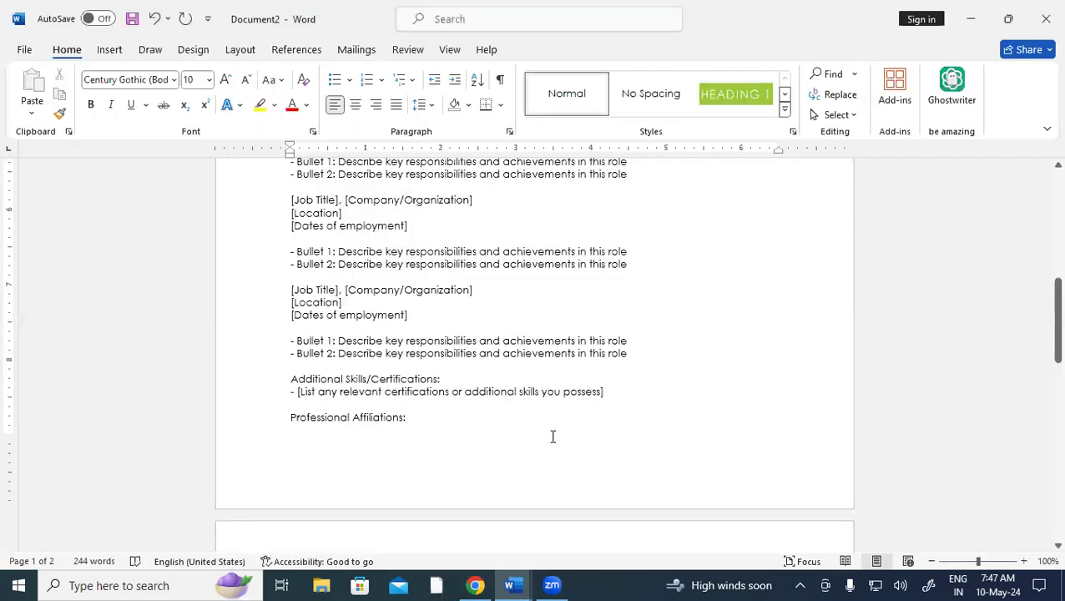
# Overwrite the [Your Name], [Address] and [City, State, Zip Code] placeholders with the applicant's name and address
pyautogui.scroll(10, 594, 465)
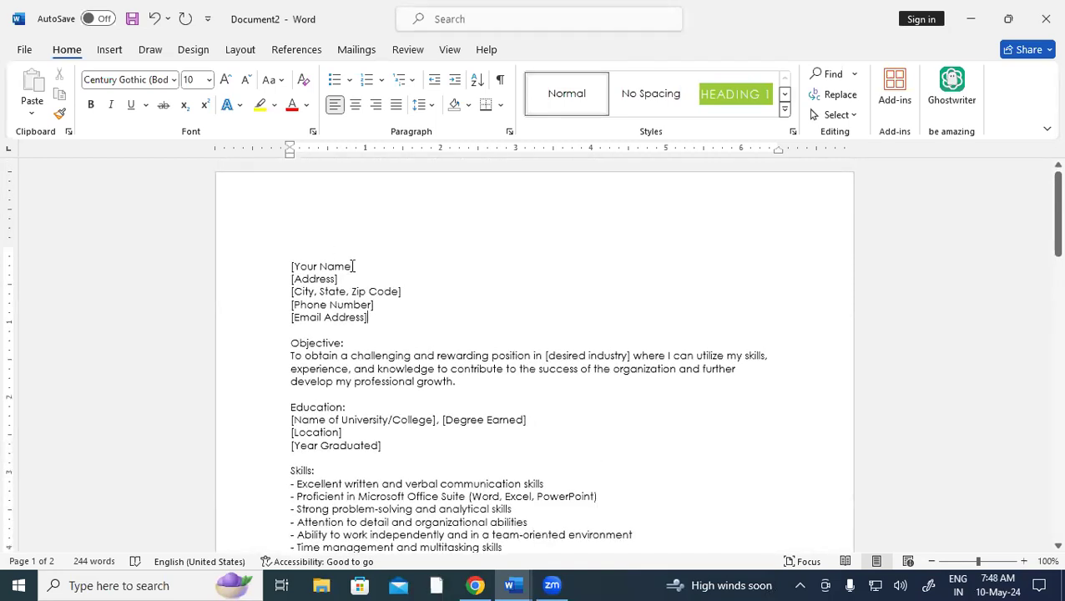
pyautogui.moveTo(353, 266); pyautogui.dragTo(290, 271)
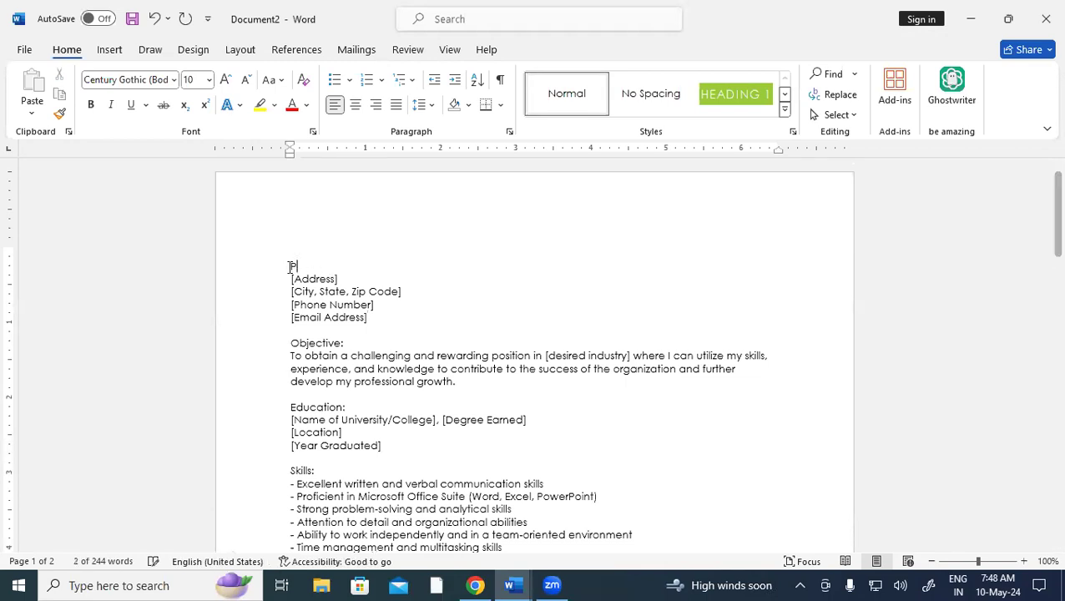
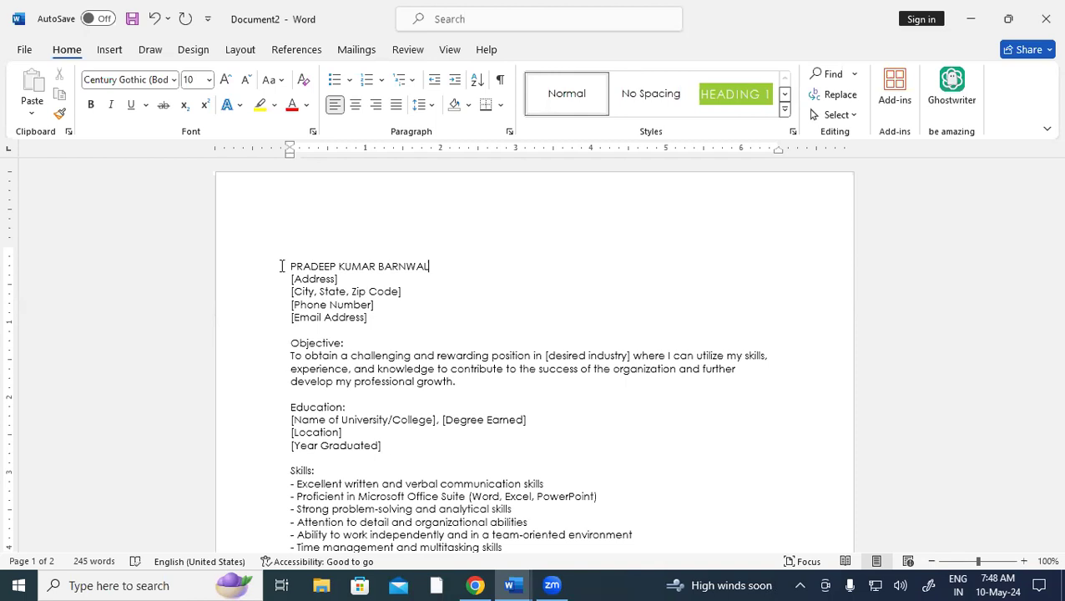
pyautogui.moveTo(339, 278); pyautogui.dragTo(290, 286)
pyautogui.write('P')
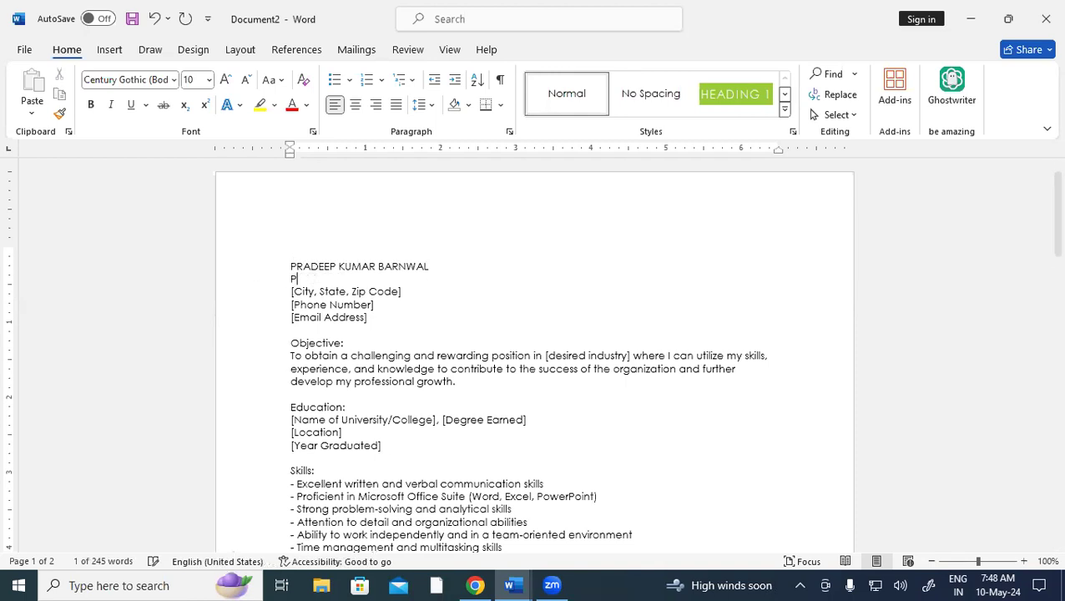
pyautogui.write('ADRAUNA')
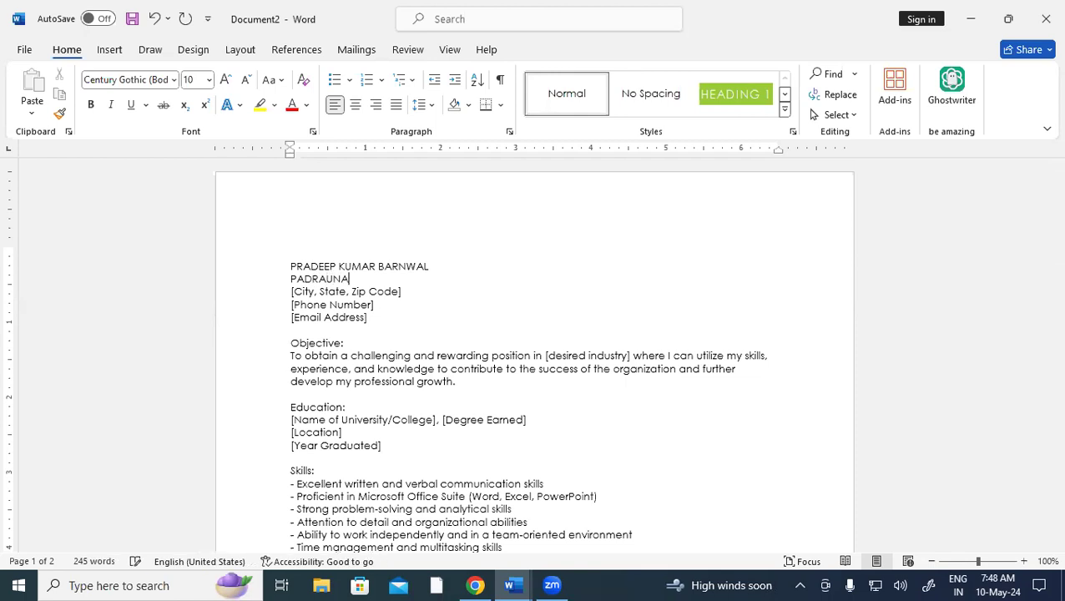
pyautogui.write(' KUSHINAGAR')
pyautogui.click(393, 291)
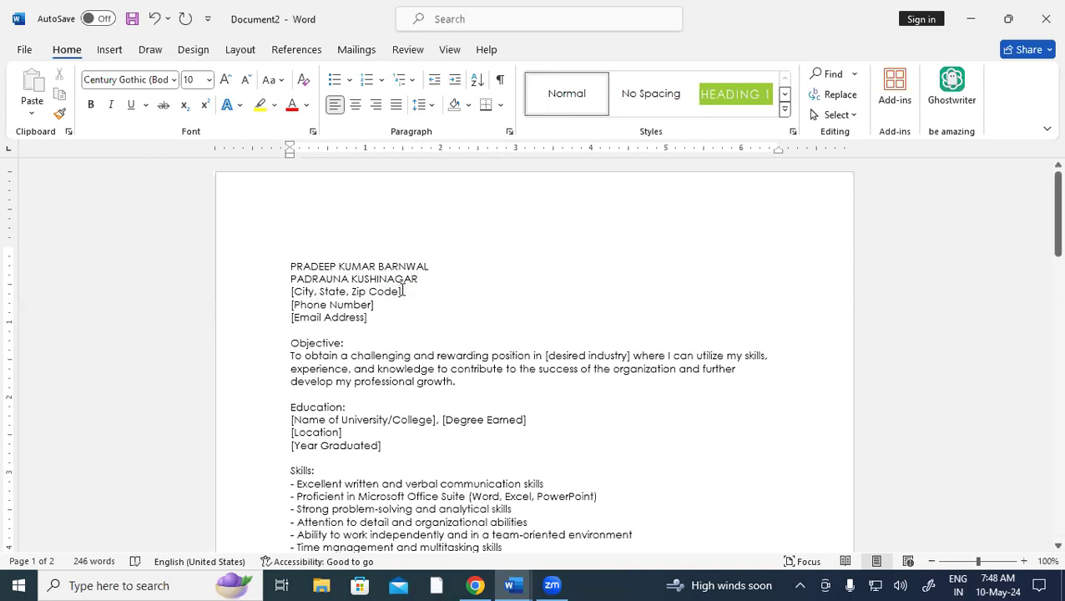
pyautogui.moveTo(393, 291); pyautogui.dragTo(283, 300)
pyautogui.write('PADRAUN')
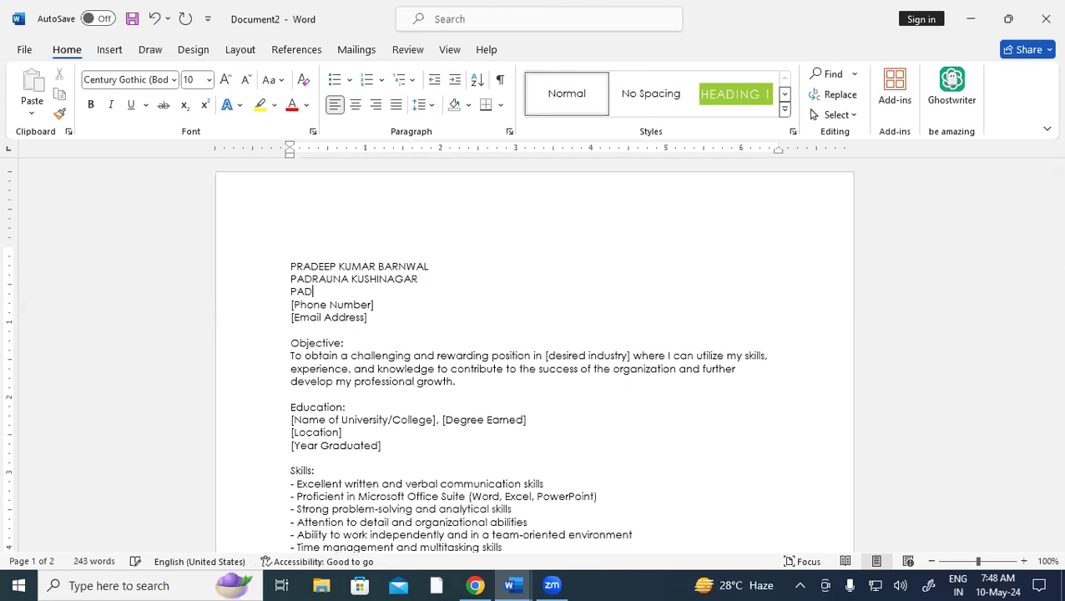
pyautogui.write('A 274304')
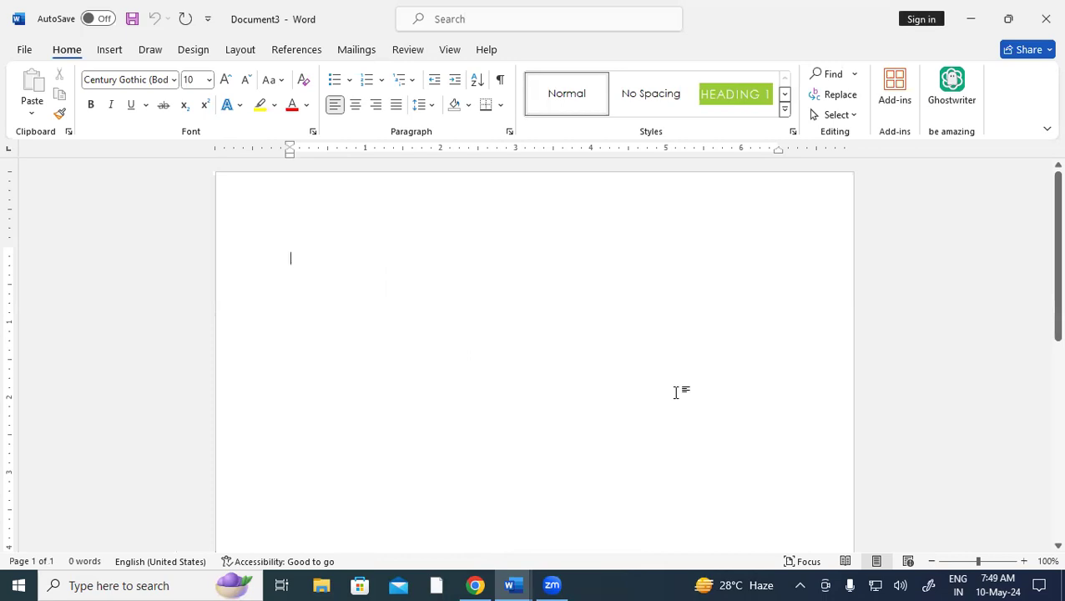
# Launch Ghostwriter from the Add-ins list and click into its Write about box
pyautogui.click(905, 101)
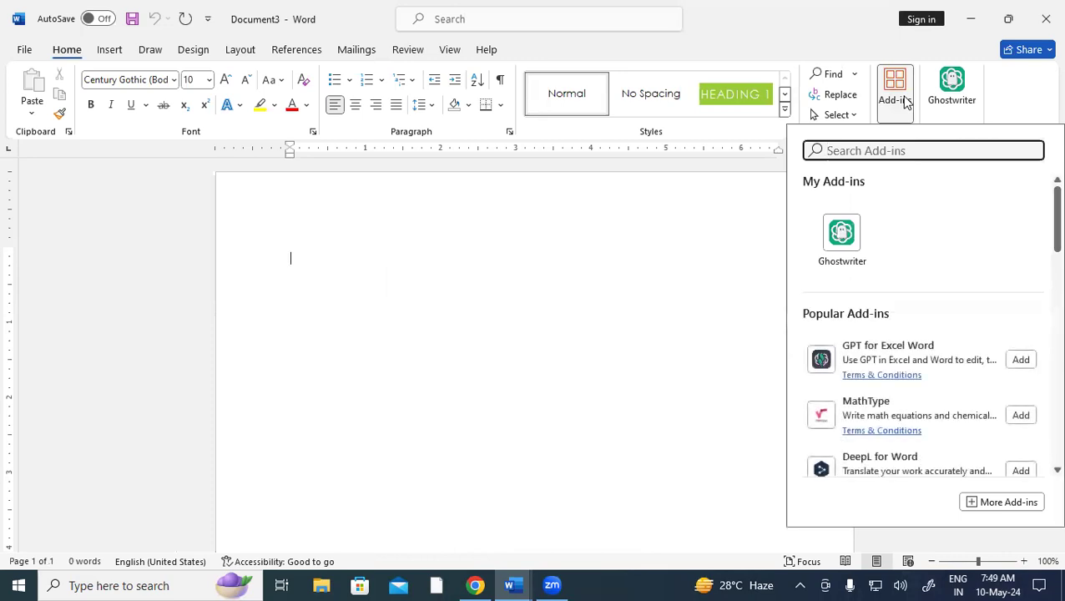
pyautogui.click(843, 250)
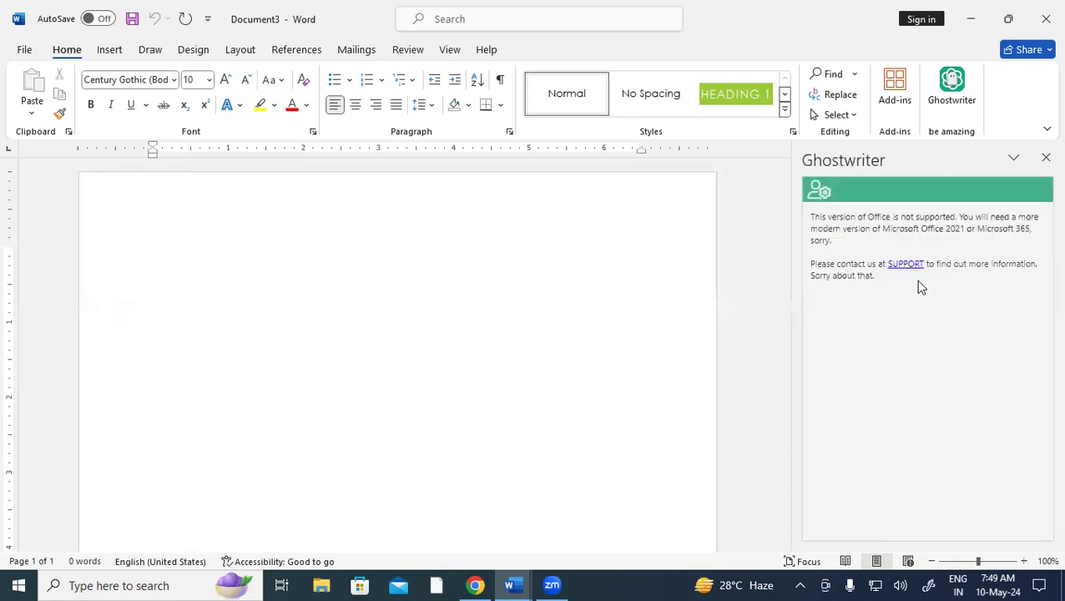
pyautogui.click(846, 240)
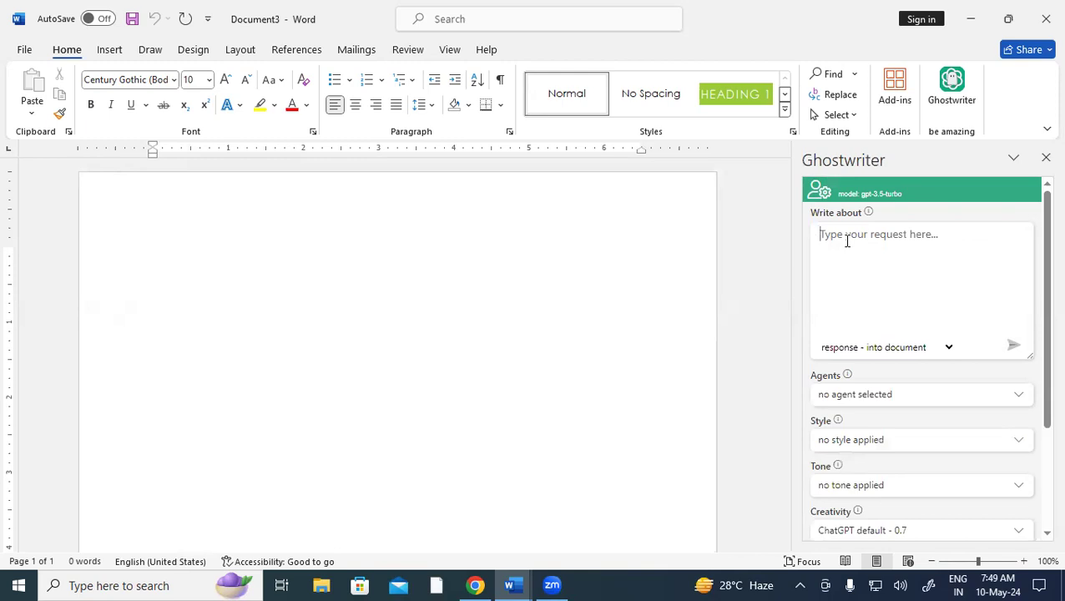
# Have Ghostwriter draft a 148-word English letter from the request 'LEAVE APPLICATION'
pyautogui.write('L')
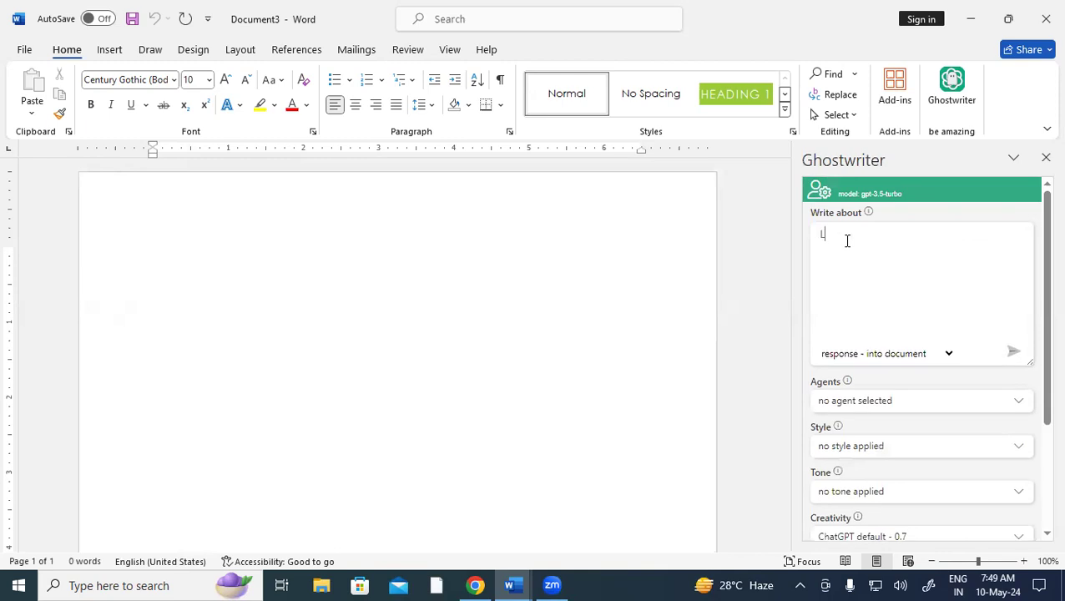
pyautogui.write('EAVE APPLICATION')
pyautogui.click(1011, 355)
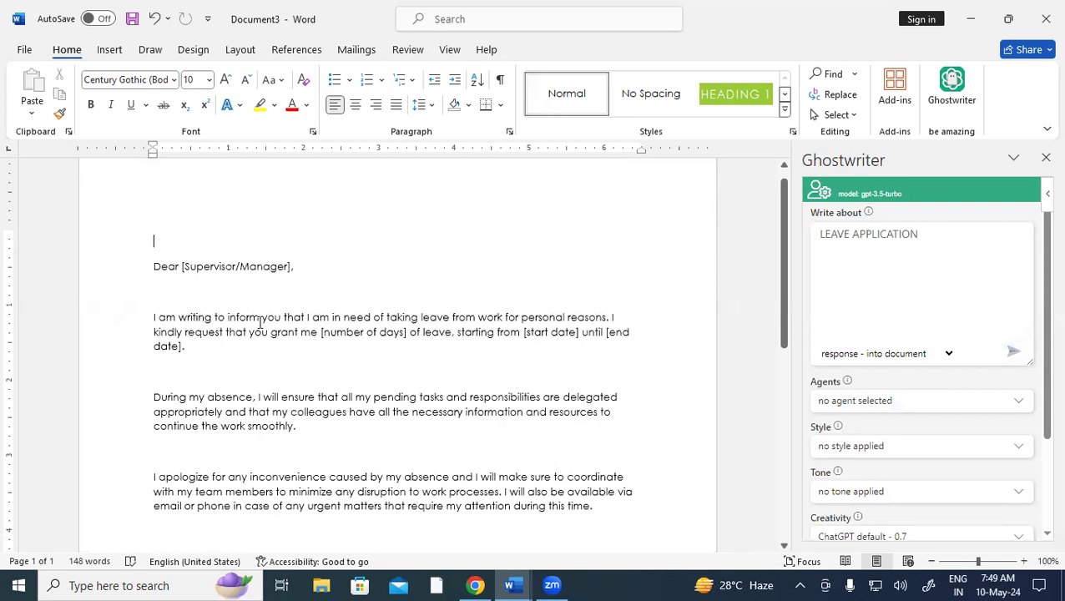
pyautogui.scroll(-5, 260, 322)
pyautogui.scroll(4, 259, 322)
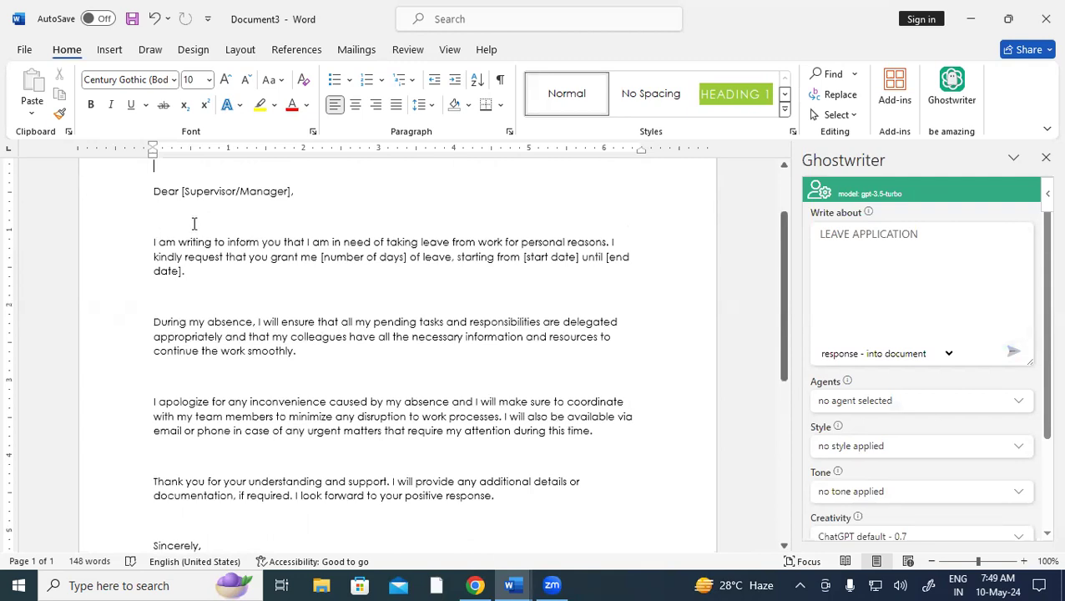
pyautogui.scroll(3, 221, 233)
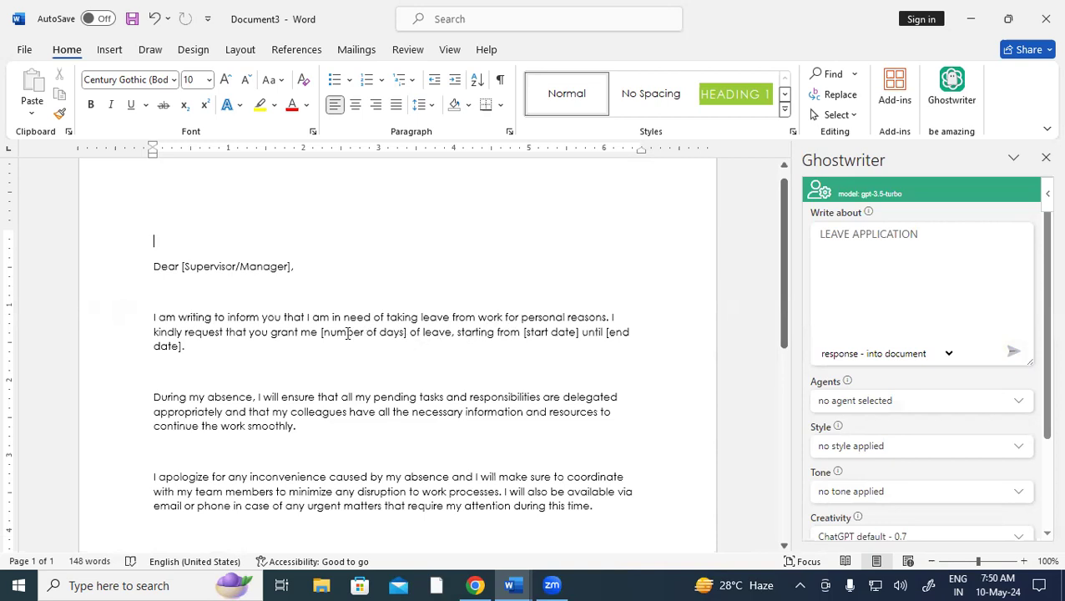
# Select the number-of-days and start and end date placeholders in the generated letter
pyautogui.moveTo(325, 332); pyautogui.dragTo(404, 334)
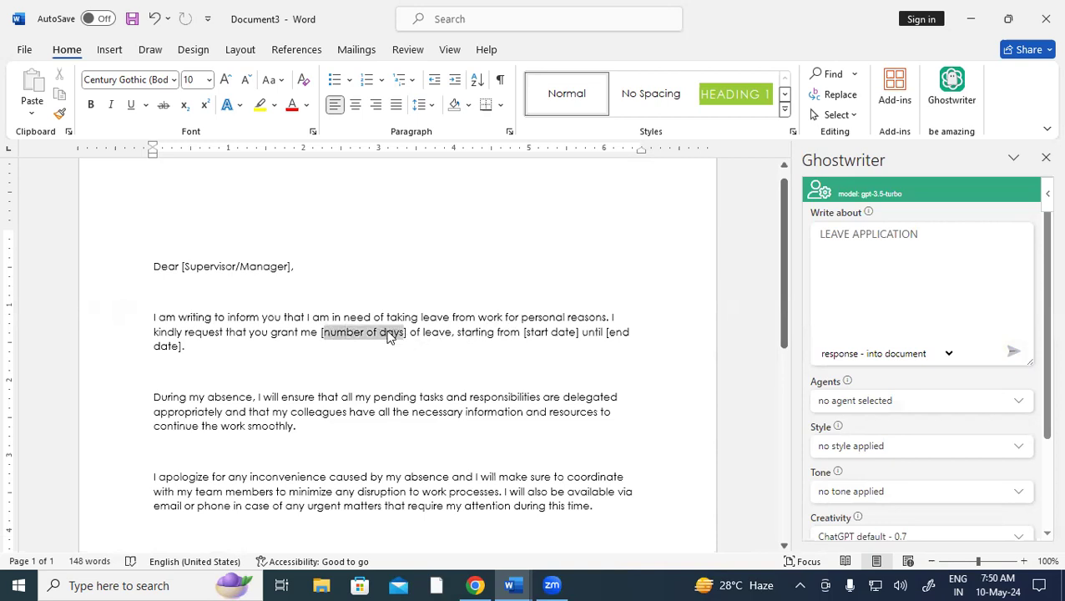
pyautogui.moveTo(526, 333); pyautogui.dragTo(370, 357)
pyautogui.click(167, 351)
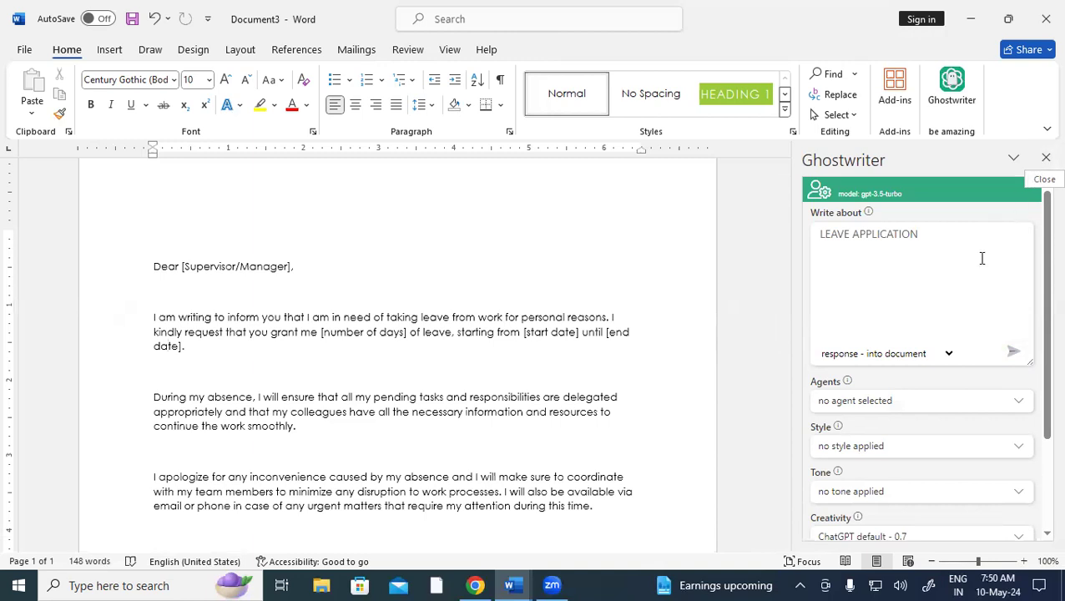
# Extend the request to 'LEAVE APPLICATION HINDI LANGUAGE' and have Ghostwriter generate it
pyautogui.click(942, 237)
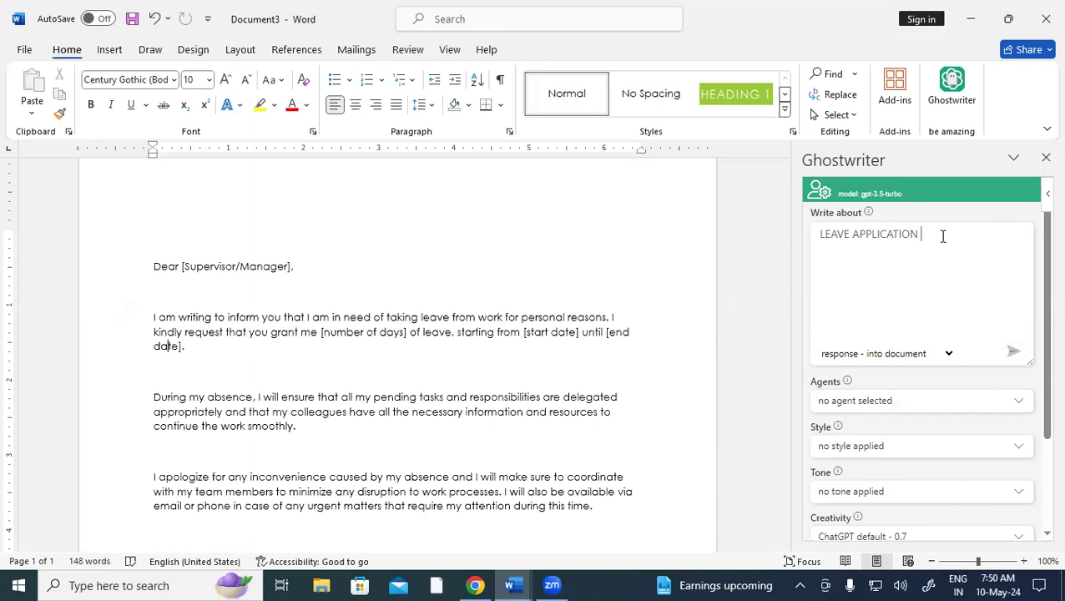
pyautogui.write('HINDI LANGUAGE')
pyautogui.click(1012, 353)
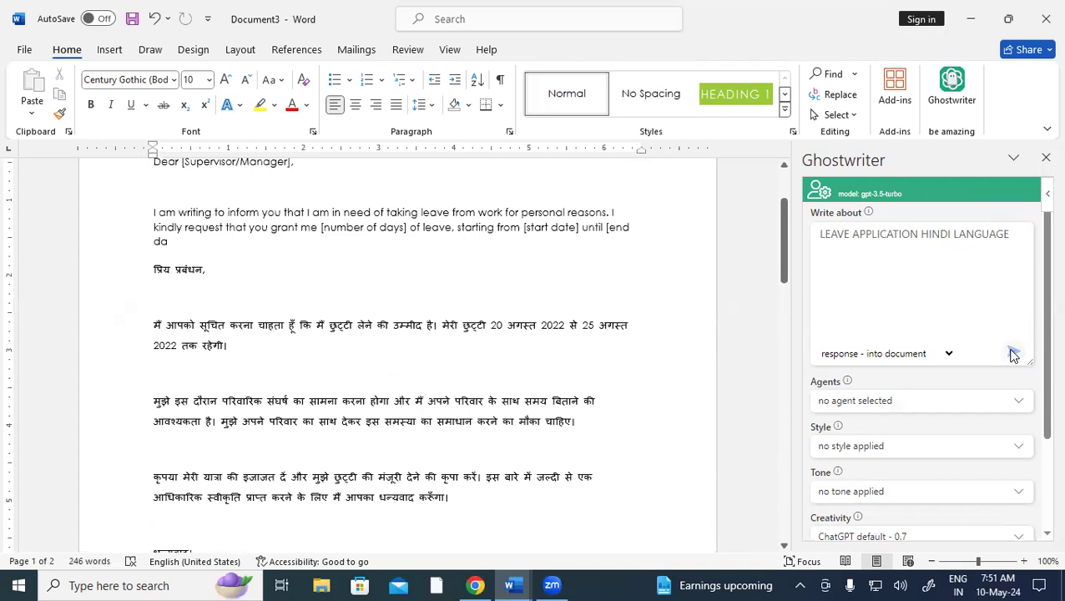
pyautogui.click(1013, 354)
# Select part of the Hindi greeting to check its font
pyautogui.scroll(3, 458, 348)
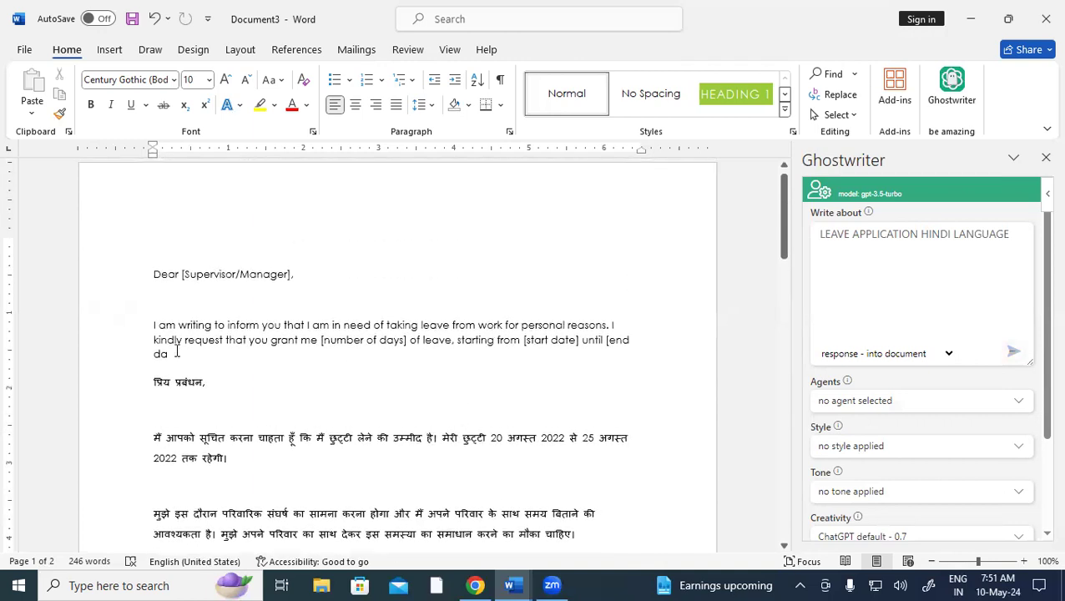
pyautogui.moveTo(155, 382); pyautogui.dragTo(188, 382)
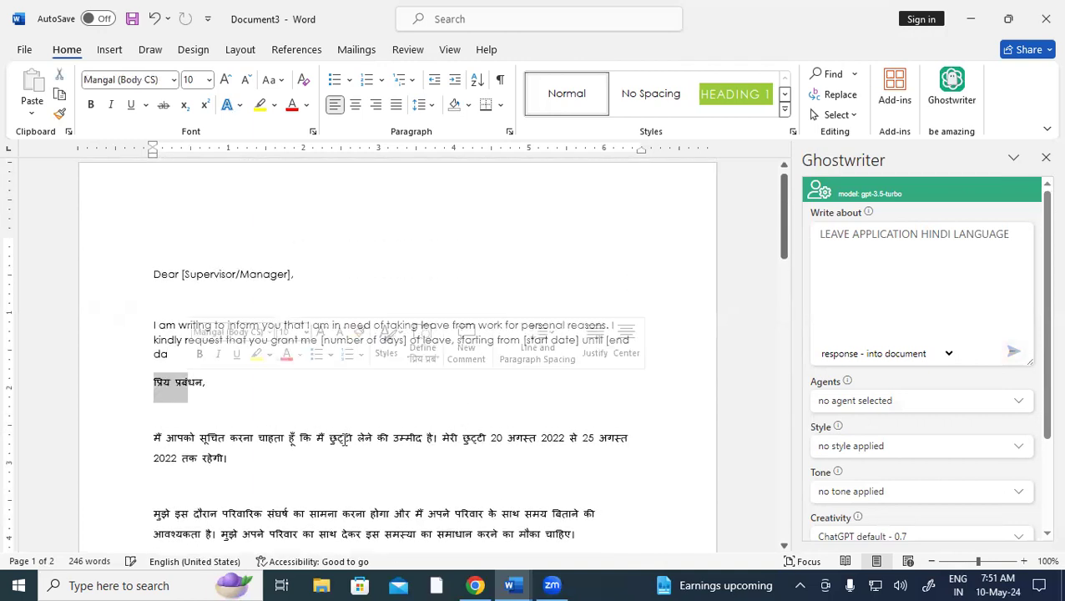
pyautogui.click(337, 434)
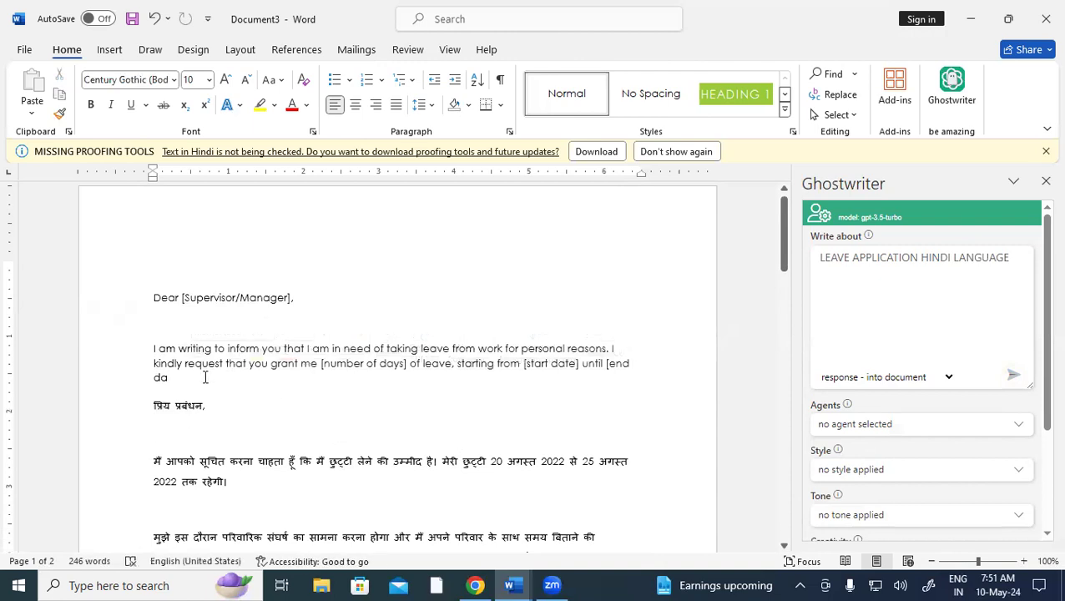
# Delete the English opening paragraph and greeting lines above the Hindi letter
pyautogui.press('BackSpace')
pyautogui.press('BackSpace')
pyautogui.press('BackSpace')
pyautogui.press('BackSpace')
pyautogui.press('BackSpace')
pyautogui.press('BackSpace')
pyautogui.press('BackSpace')
pyautogui.press('BackSpace')
pyautogui.press('BackSpace')
pyautogui.press('BackSpace')
pyautogui.press('BackSpace')
pyautogui.press('BackSpace')
pyautogui.press('BackSpace')
pyautogui.press('BackSpace')
pyautogui.press('BackSpace')
pyautogui.press('BackSpace')
pyautogui.press('BackSpace')
pyautogui.press('BackSpace')
pyautogui.press('BackSpace')
pyautogui.press('BackSpace')
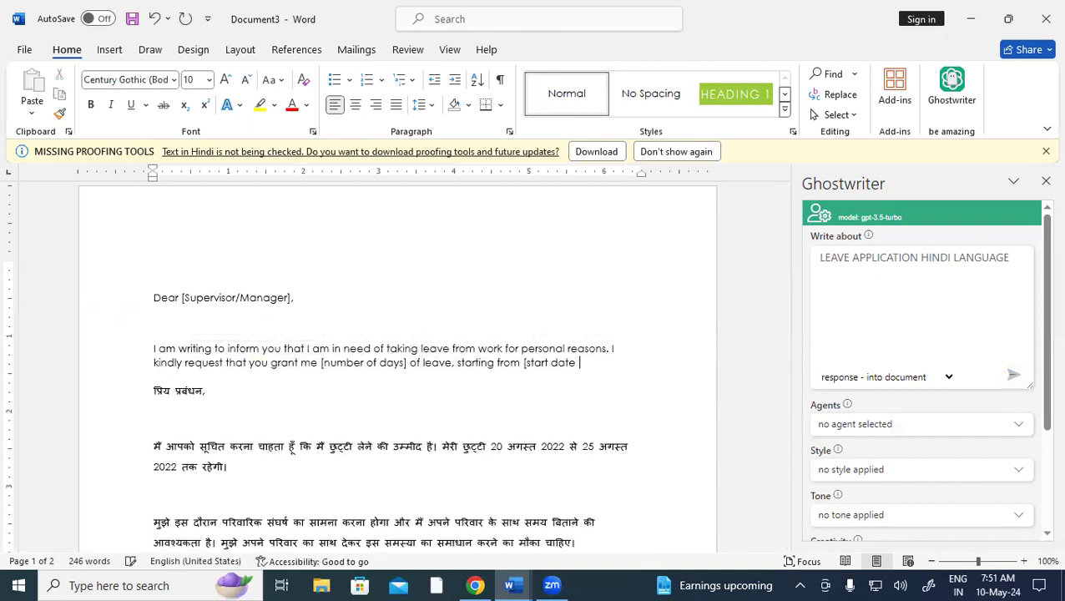
pyautogui.press('BackSpace')
pyautogui.press('BackSpace')
pyautogui.press('BackSpace')
pyautogui.press('BackSpace')
pyautogui.press('BackSpace')
pyautogui.press('BackSpace')
pyautogui.press('BackSpace')
pyautogui.press('BackSpace')
pyautogui.press('BackSpace')
pyautogui.press('BackSpace')
pyautogui.press('BackSpace')
pyautogui.press('BackSpace')
pyautogui.press('BackSpace')
pyautogui.press('BackSpace')
pyautogui.press('BackSpace')
pyautogui.press('BackSpace')
pyautogui.press('BackSpace')
pyautogui.press('BackSpace')
pyautogui.press('BackSpace')
pyautogui.press('BackSpace')
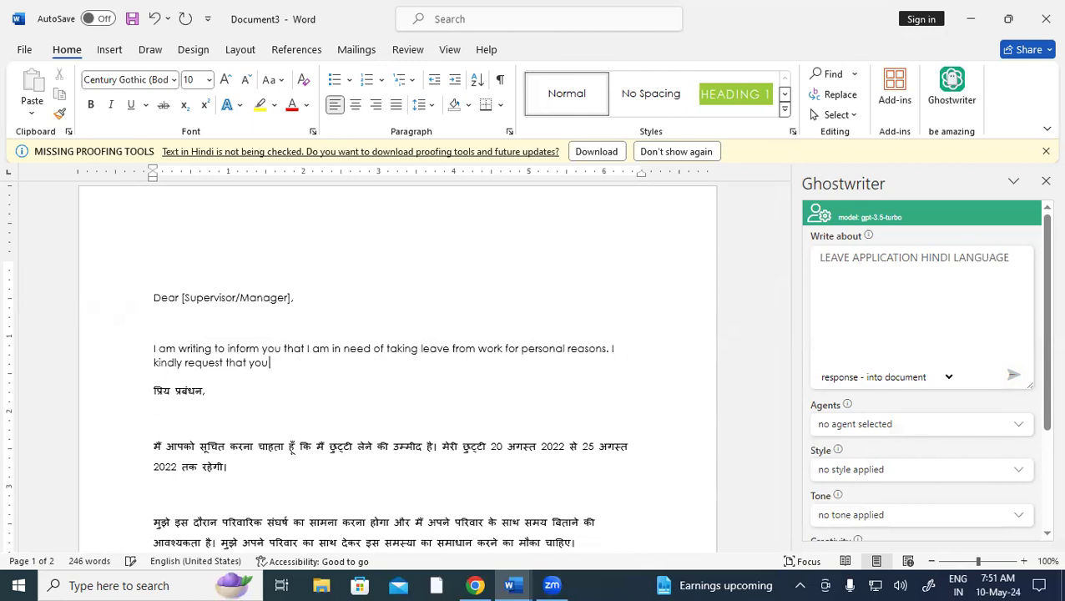
pyautogui.press('BackSpace')
pyautogui.press('BackSpace')
pyautogui.press('BackSpace')
pyautogui.press('BackSpace')
pyautogui.press('BackSpace')
pyautogui.press('BackSpace')
pyautogui.press('BackSpace')
pyautogui.press('BackSpace')
pyautogui.press('BackSpace')
pyautogui.press('BackSpace')
pyautogui.press('BackSpace')
pyautogui.press('BackSpace')
pyautogui.press('BackSpace')
pyautogui.press('BackSpace')
pyautogui.press('BackSpace')
pyautogui.press('BackSpace')
pyautogui.press('BackSpace')
pyautogui.press('BackSpace')
pyautogui.press('BackSpace')
pyautogui.press('BackSpace')
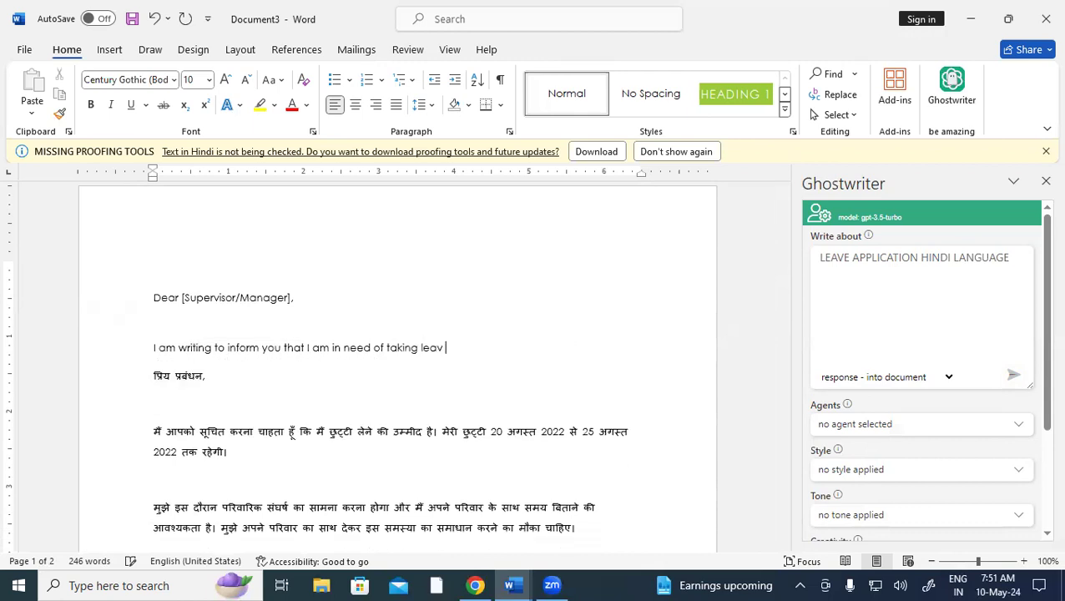
pyautogui.press('BackSpace')
pyautogui.press('BackSpace')
pyautogui.press('BackSpace')
pyautogui.press('BackSpace')
pyautogui.press('BackSpace')
pyautogui.press('BackSpace')
pyautogui.press('BackSpace')
pyautogui.press('BackSpace')
pyautogui.press('BackSpace')
pyautogui.press('BackSpace')
pyautogui.press('BackSpace')
pyautogui.press('BackSpace')
pyautogui.press('BackSpace')
pyautogui.press('BackSpace')
pyautogui.press('BackSpace')
pyautogui.press('BackSpace')
pyautogui.press('BackSpace')
pyautogui.press('BackSpace')
pyautogui.press('BackSpace')
pyautogui.press('BackSpace')
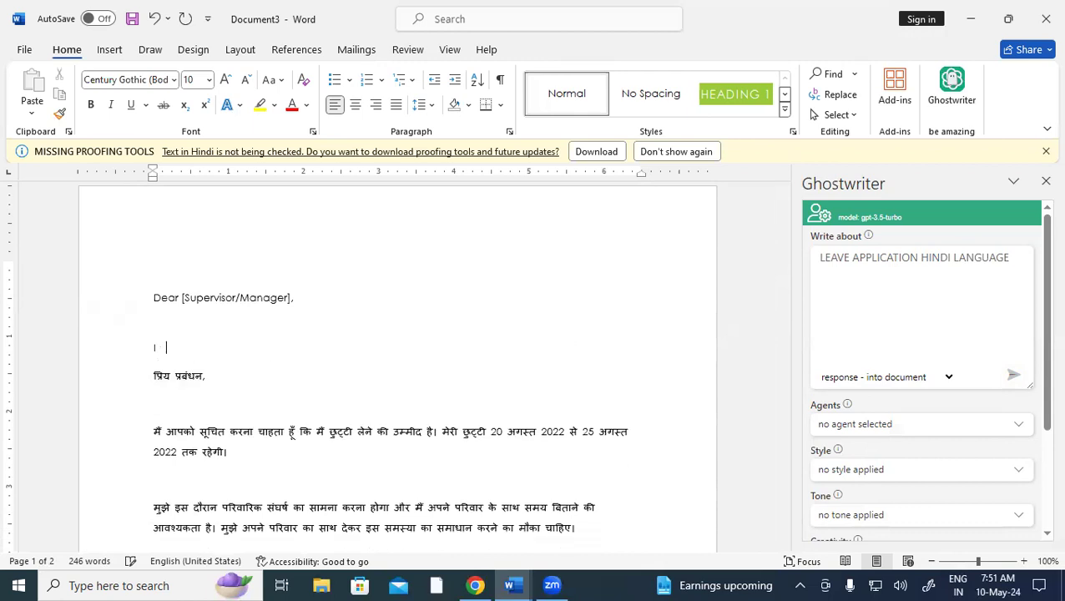
pyautogui.press('BackSpace')
pyautogui.press('BackSpace')
pyautogui.press('BackSpace')
pyautogui.press('BackSpace')
pyautogui.press('BackSpace')
pyautogui.press('BackSpace')
pyautogui.press('BackSpace')
pyautogui.press('BackSpace')
pyautogui.press('BackSpace')
pyautogui.press('BackSpace')
pyautogui.press('BackSpace')
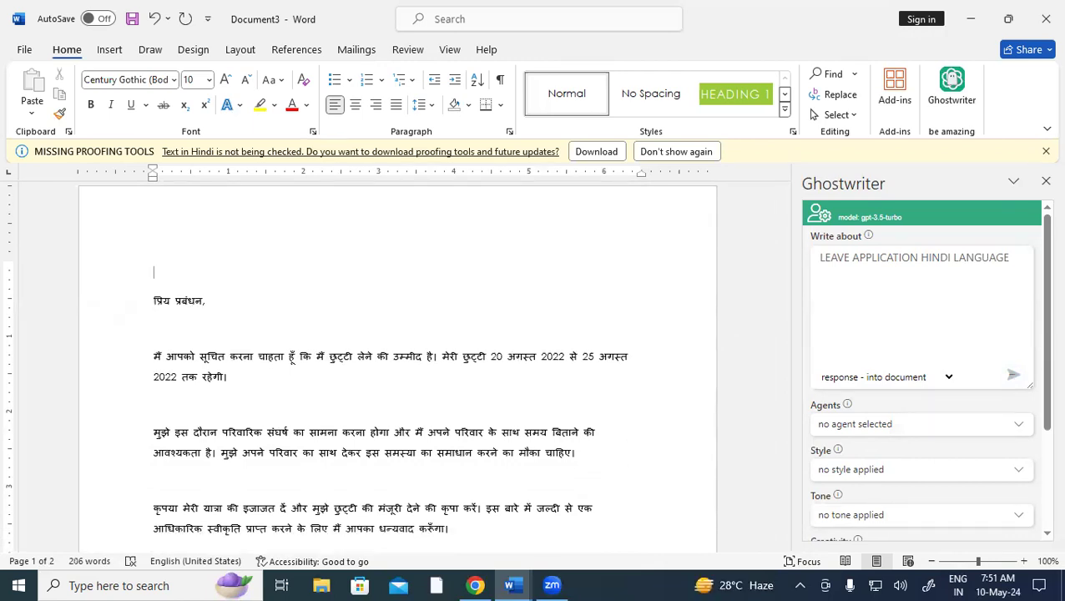
# Review the trimmed letter and start a new blank document
pyautogui.moveTo(783, 239); pyautogui.dragTo(785, 289)
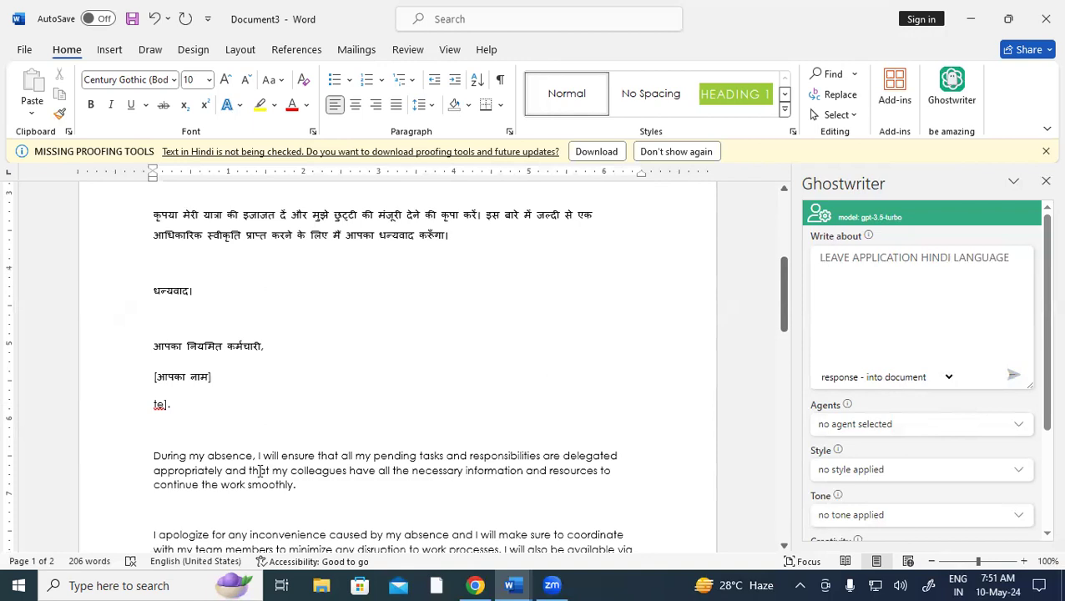
pyautogui.moveTo(783, 315); pyautogui.dragTo(785, 294)
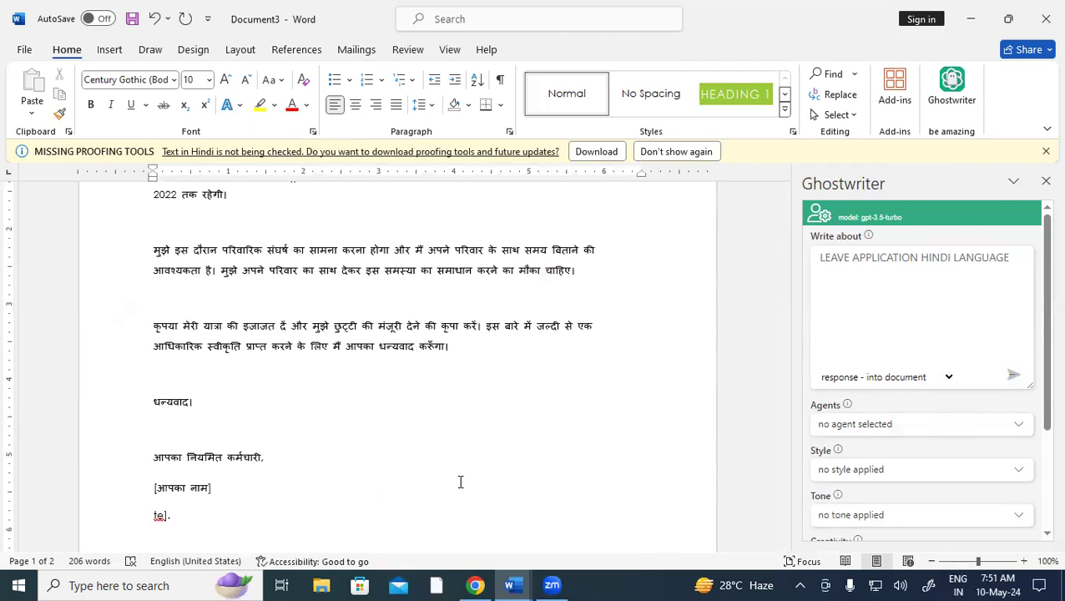
pyautogui.hotkey('ctrl', 'n')
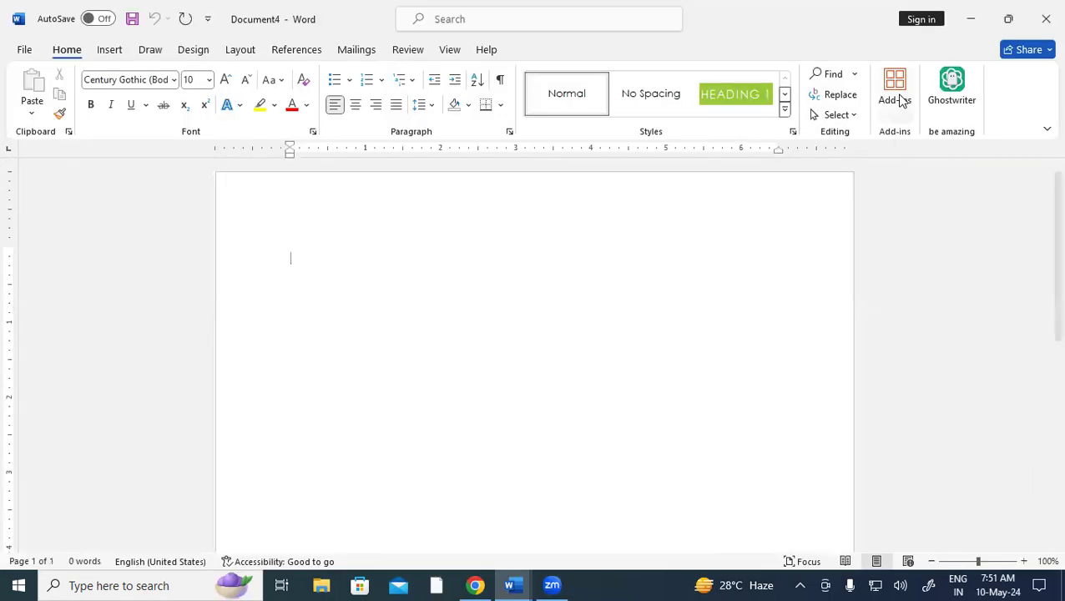
# Launch Ghostwriter from My Add-ins and enter 'WRITE AN APPLICATION FOR OPEN BANK ACCOUNT HINDI LANGUAGE'
pyautogui.click(899, 100)
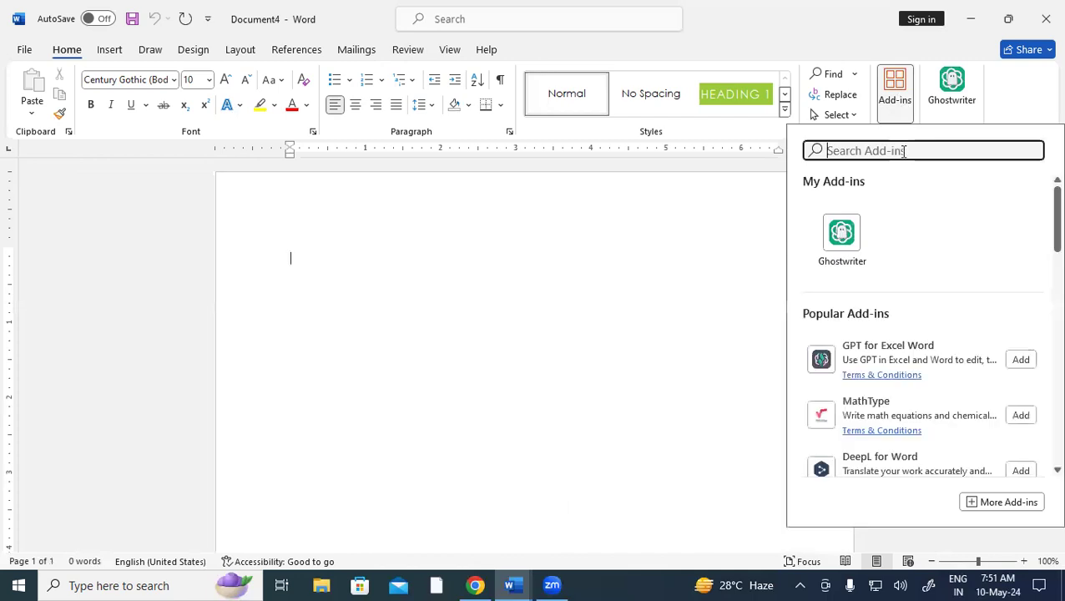
pyautogui.click(839, 234)
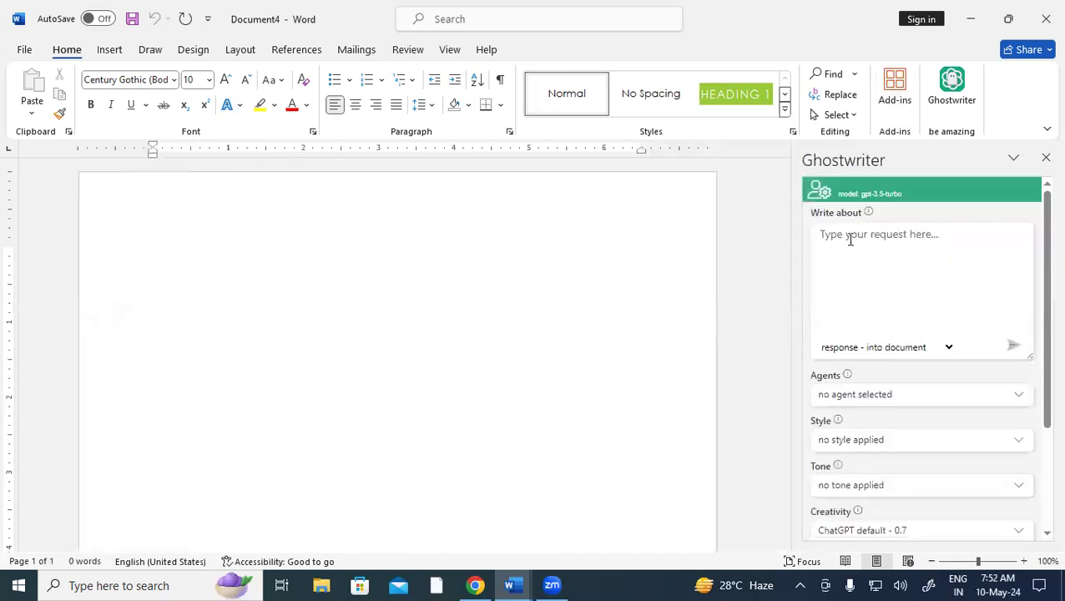
pyautogui.write('WRITE')
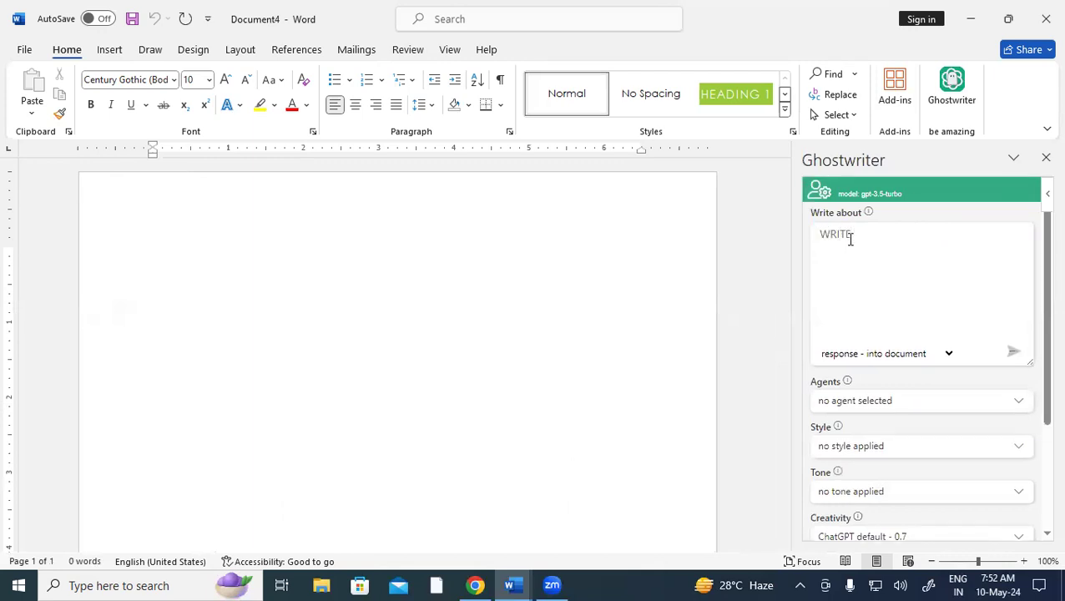
pyautogui.write(' AN APPLICATION FOR OPE')
pyautogui.write('N BANK ACCOUNT')
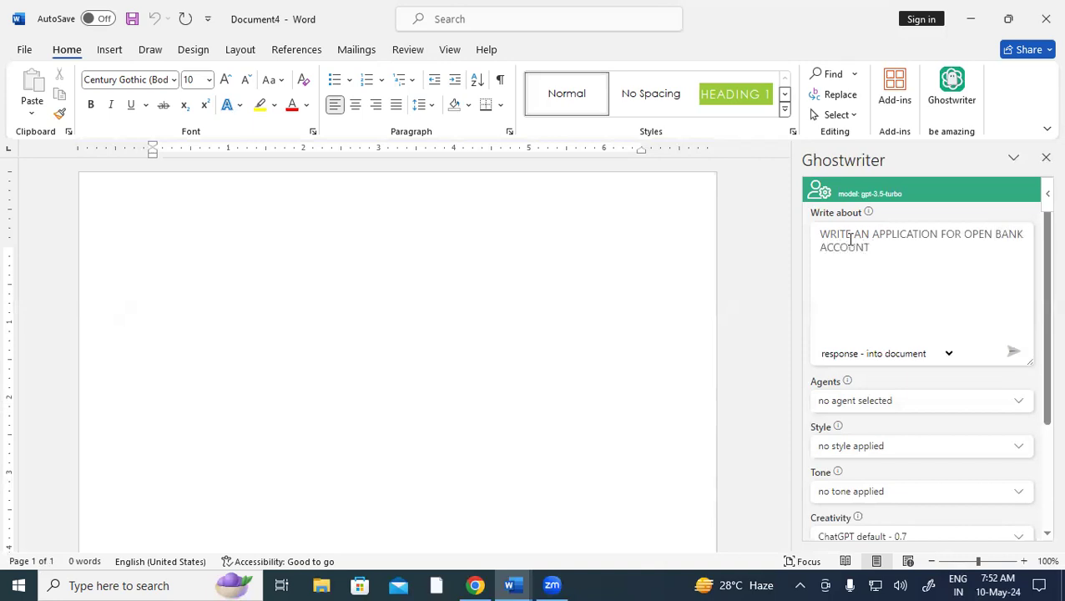
pyautogui.write(' HINDI LANGUAGE')
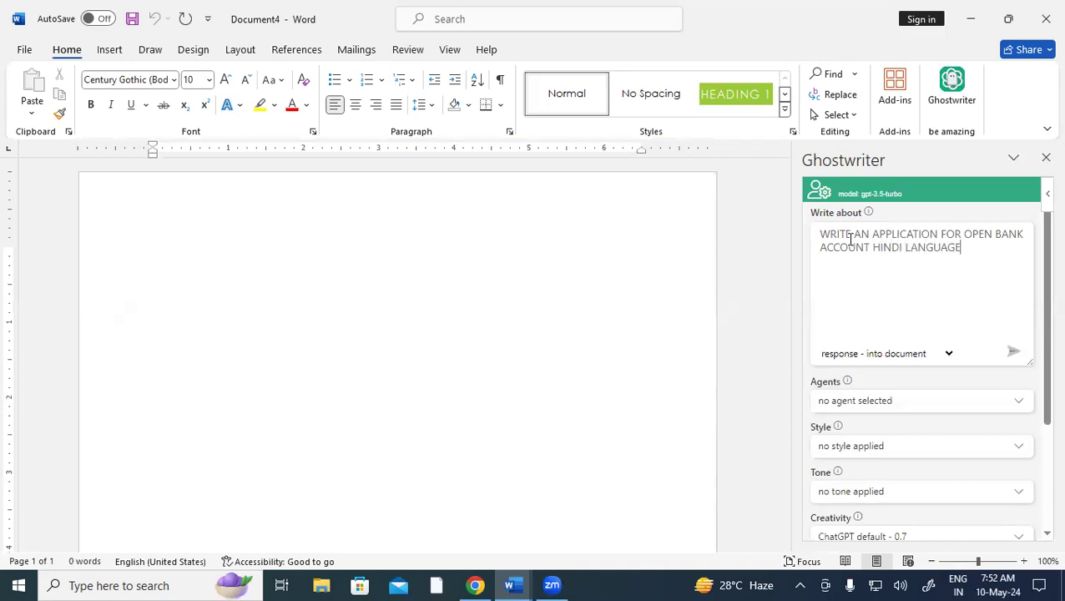
# Generate the 114-word Hindi bank-account application with its 10-item document list
pyautogui.click(1010, 351)
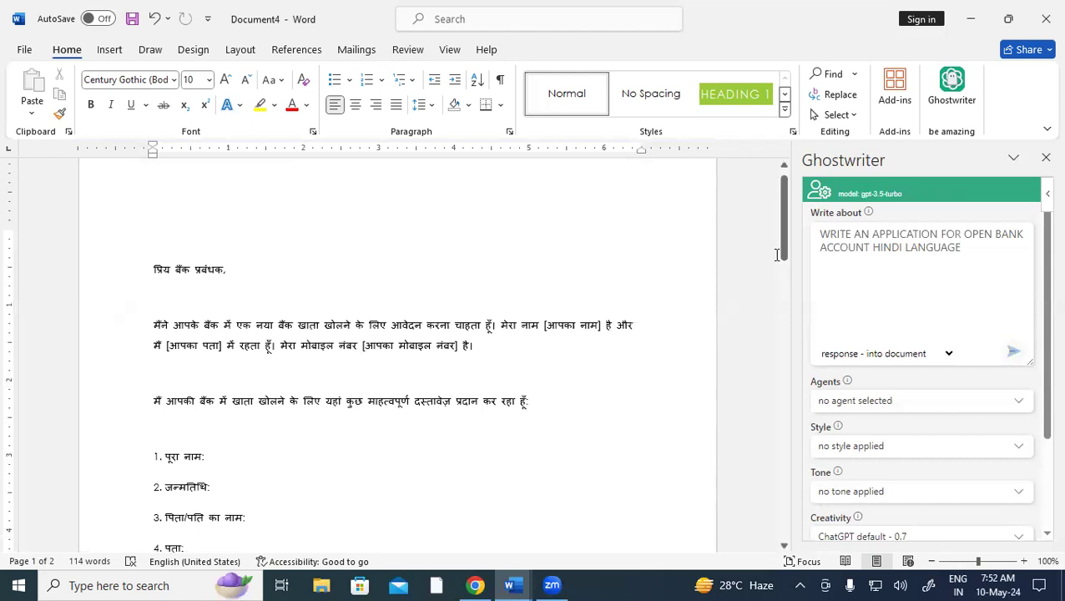
pyautogui.moveTo(788, 255); pyautogui.dragTo(794, 213)
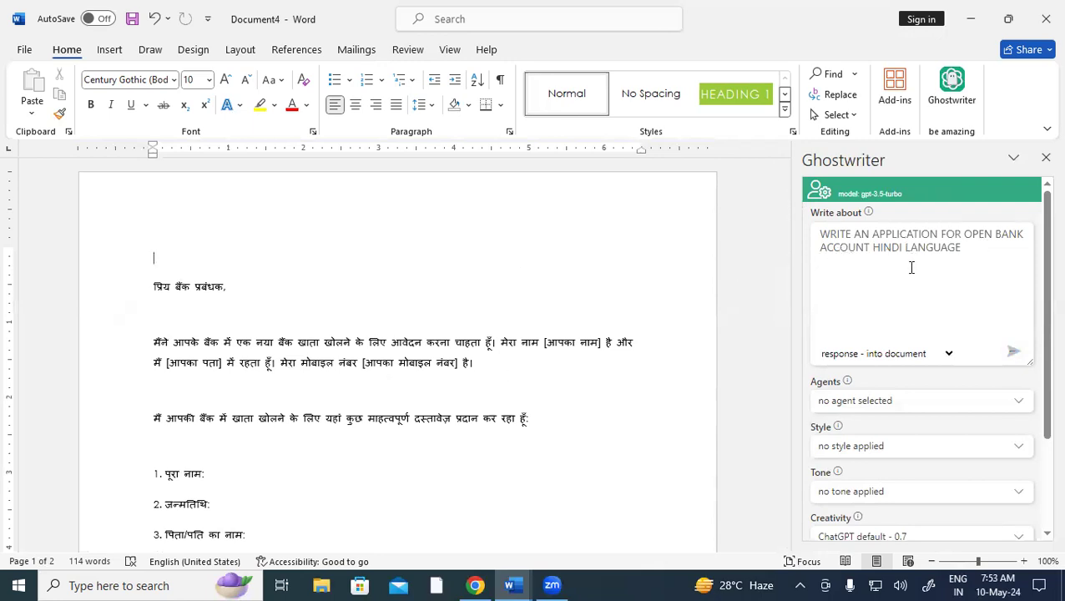
pyautogui.moveTo(152, 288); pyautogui.dragTo(489, 378)
pyautogui.click(458, 268)
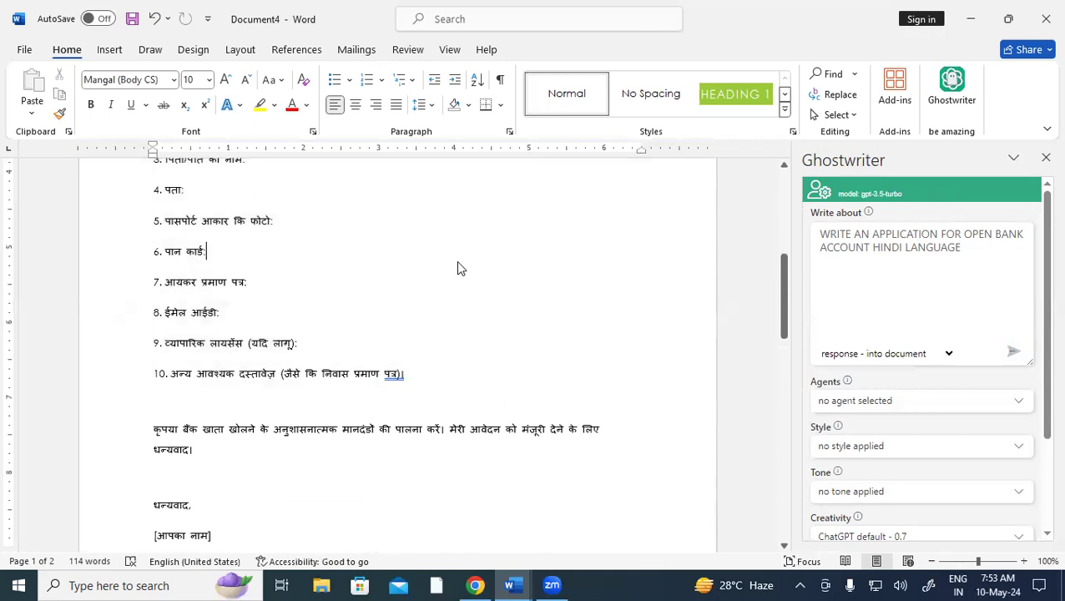
# Return to the top of the letter and show the Insert ribbon tools
pyautogui.scroll(8, 458, 268)
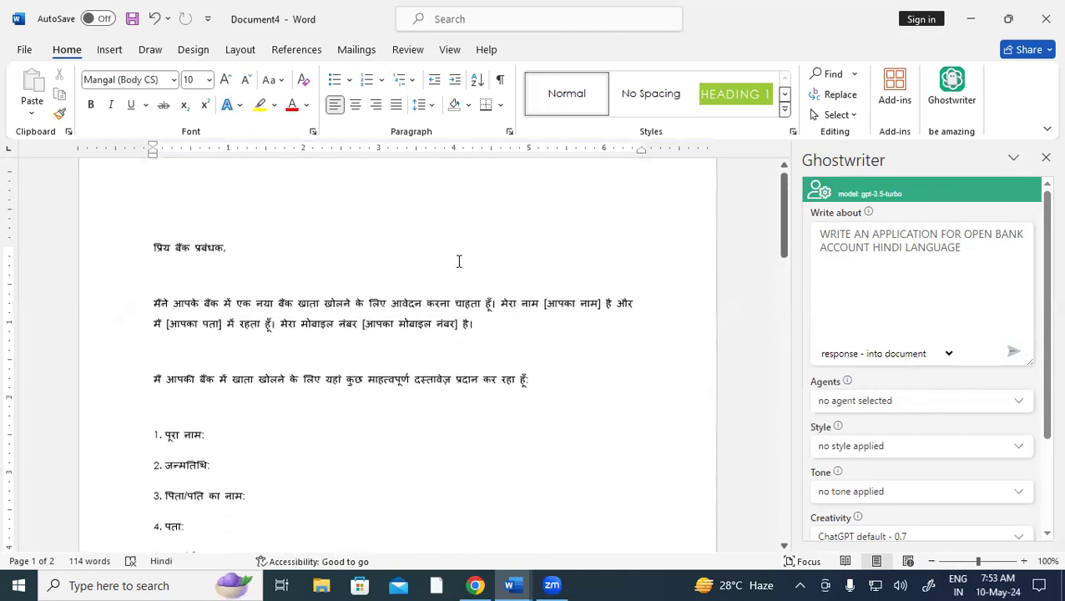
pyautogui.scroll(1, 459, 261)
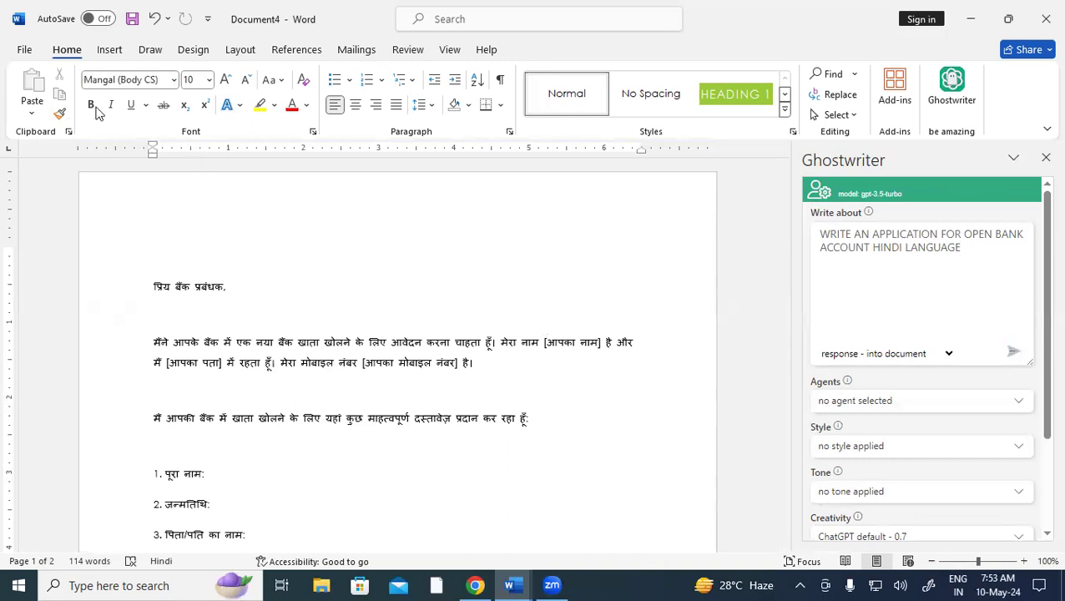
pyautogui.click(113, 52)
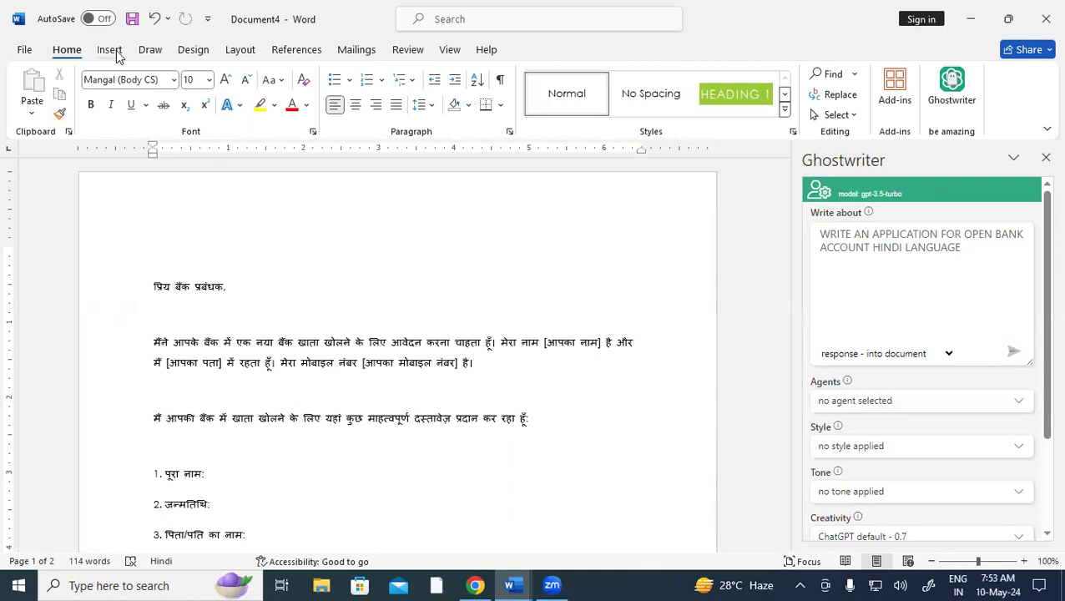